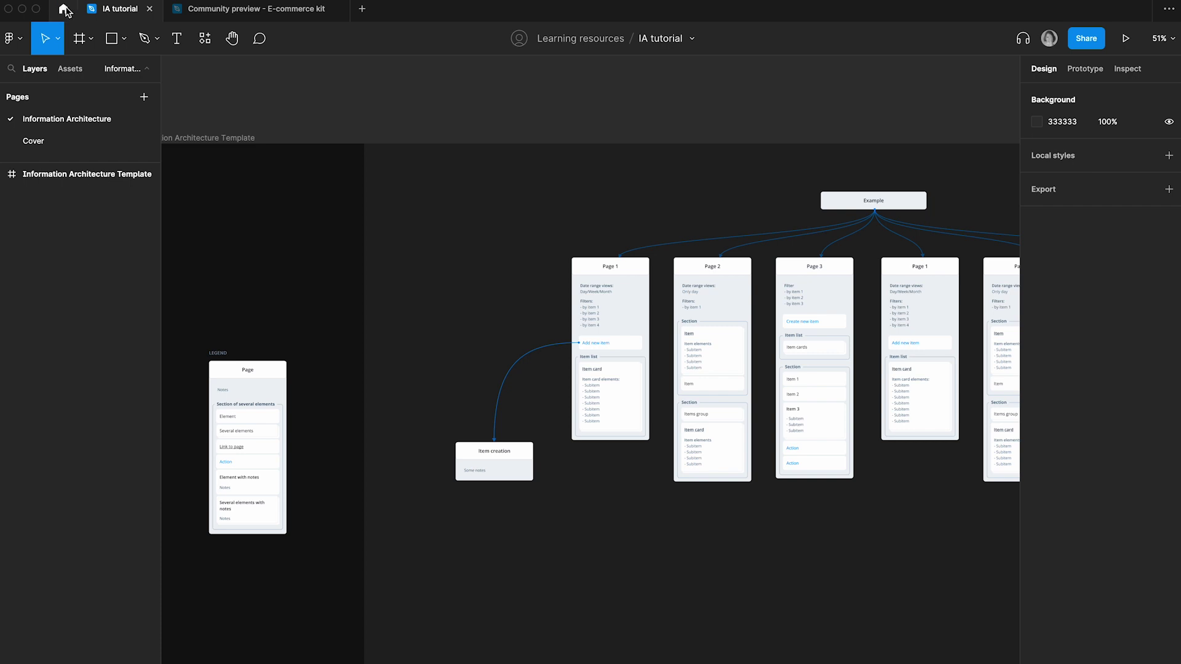
- View the information architecture template's Community page, then examine the example page map in the IA tutorial file
click(65, 10)
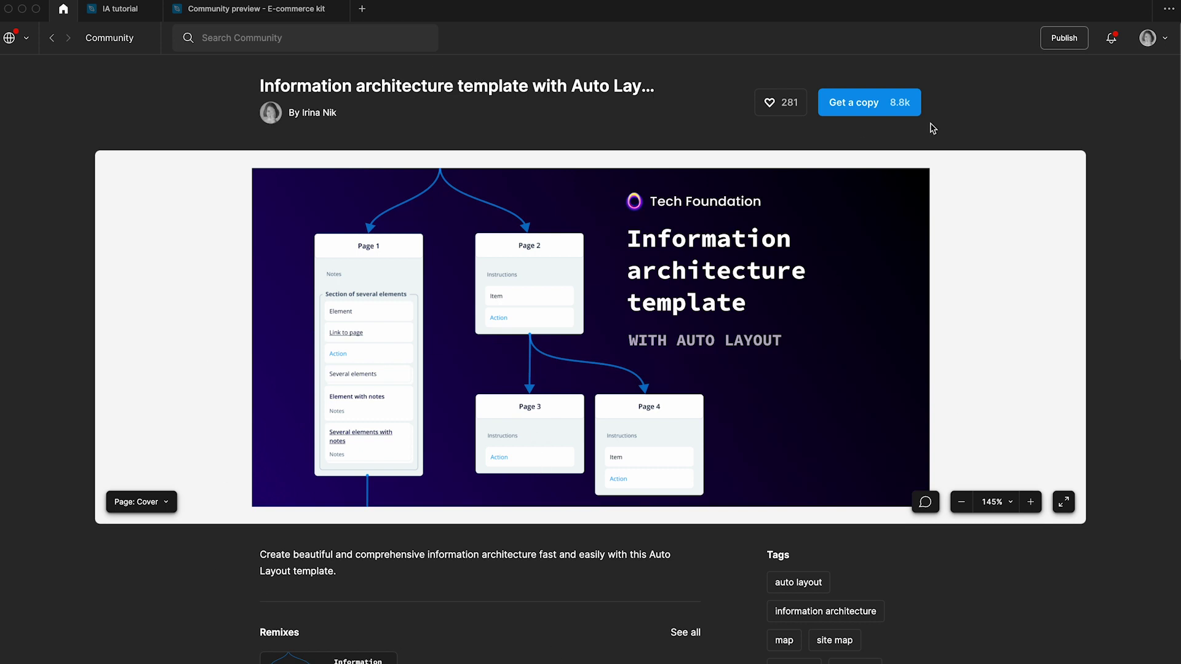
click(121, 9)
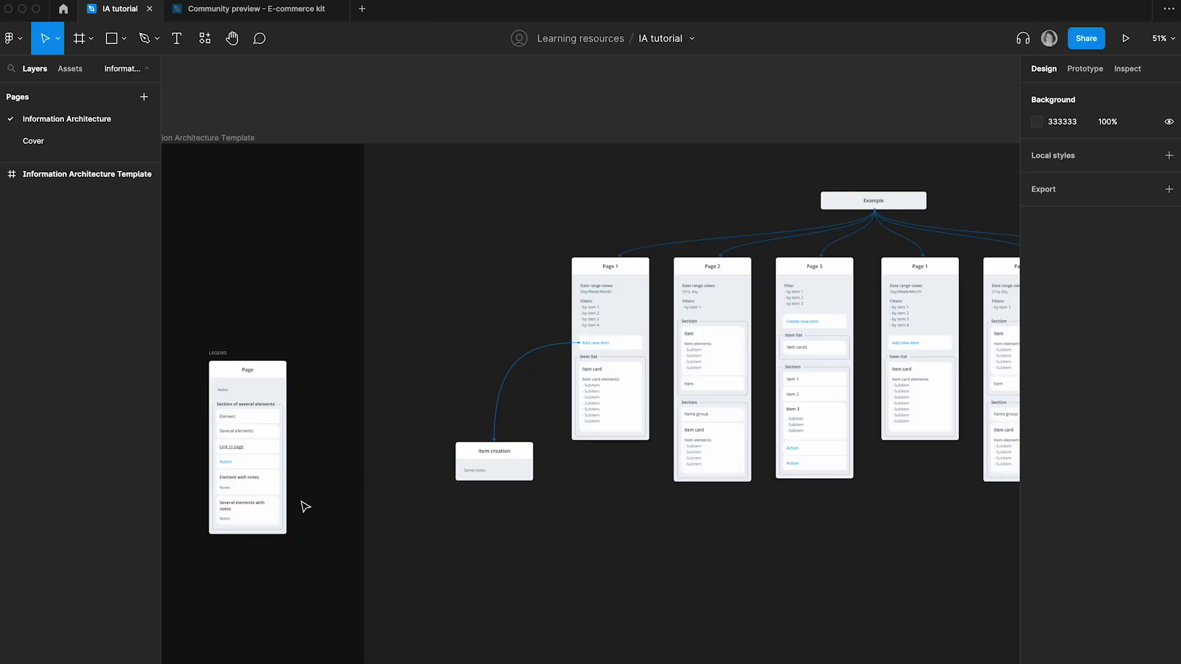
scroll(504, 478, right, 5)
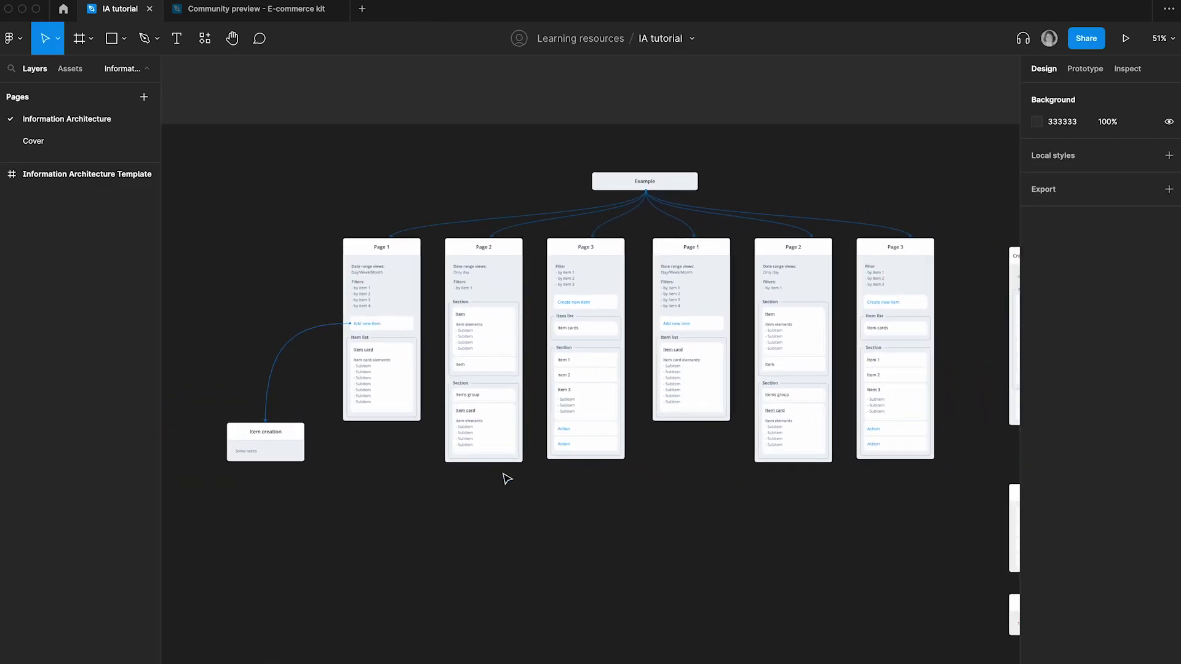
- Switch to the E-commerce kit file and examine the product list page with its interaction details
click(206, 14)
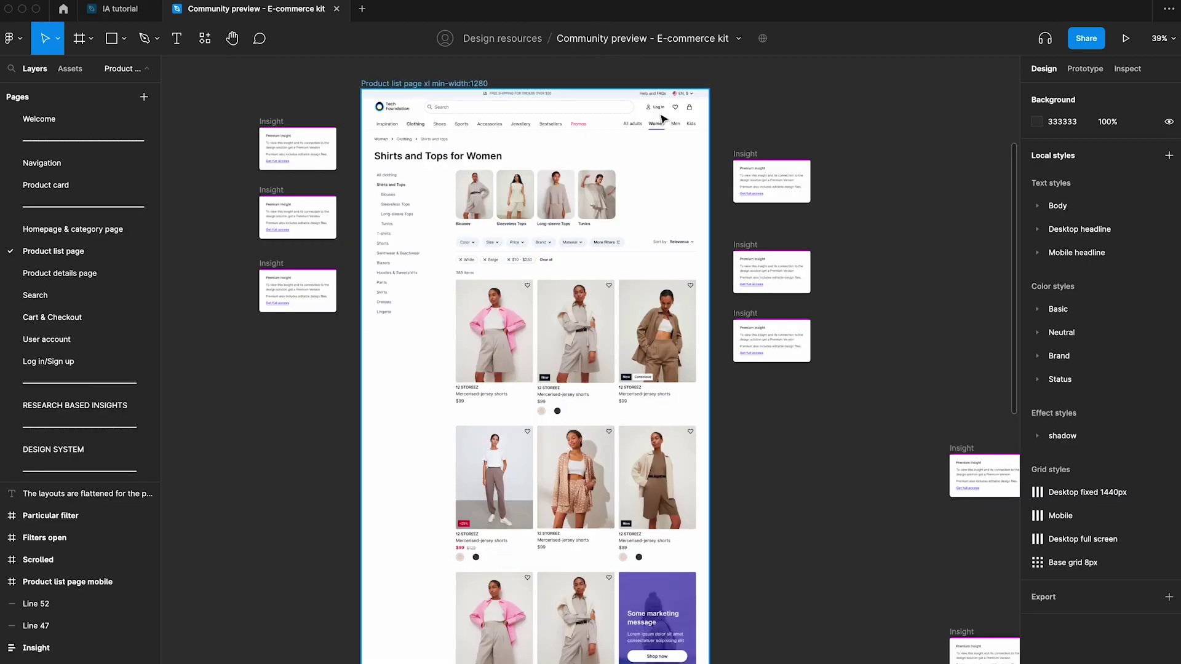
scroll(656, 123, down, 2)
scroll(655, 136, down, 3)
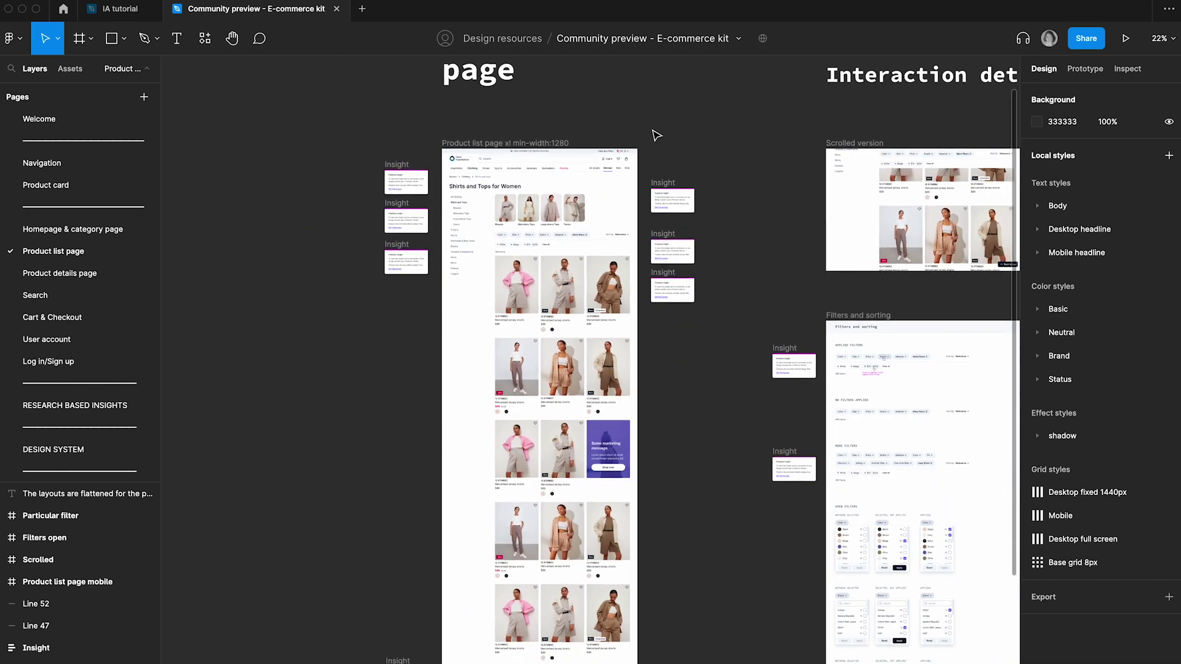
scroll(656, 136, right, 5)
scroll(656, 136, down, 1)
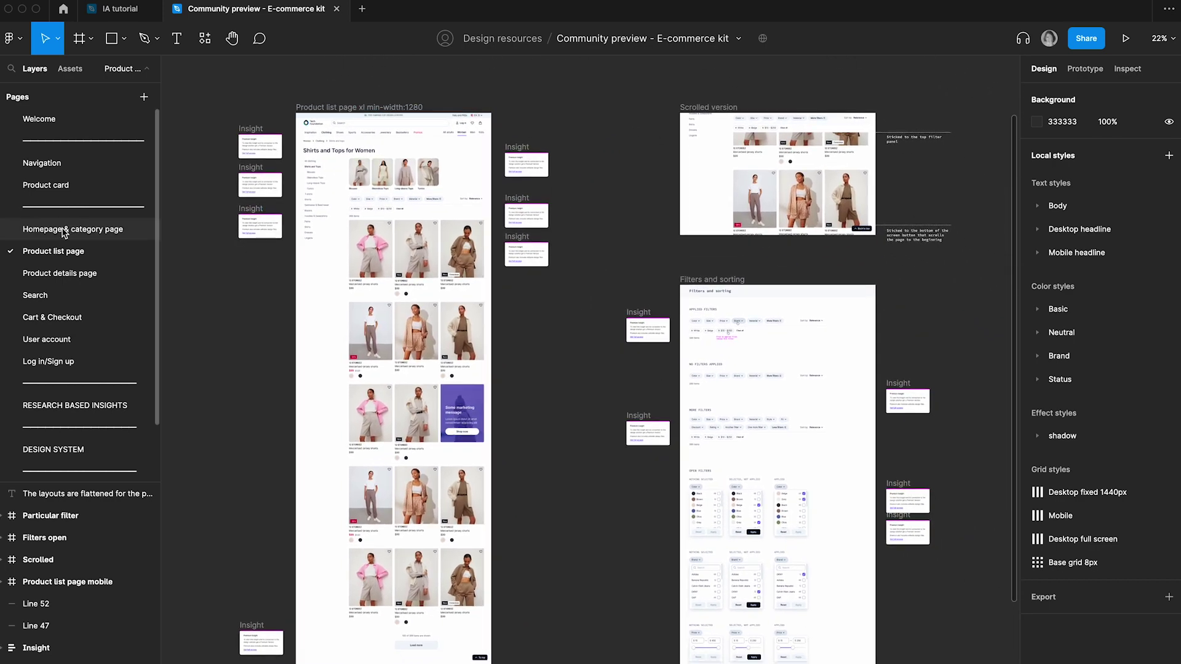
- Open the Homepage & category page of the kit and examine the xl homepage layout
click(52, 231)
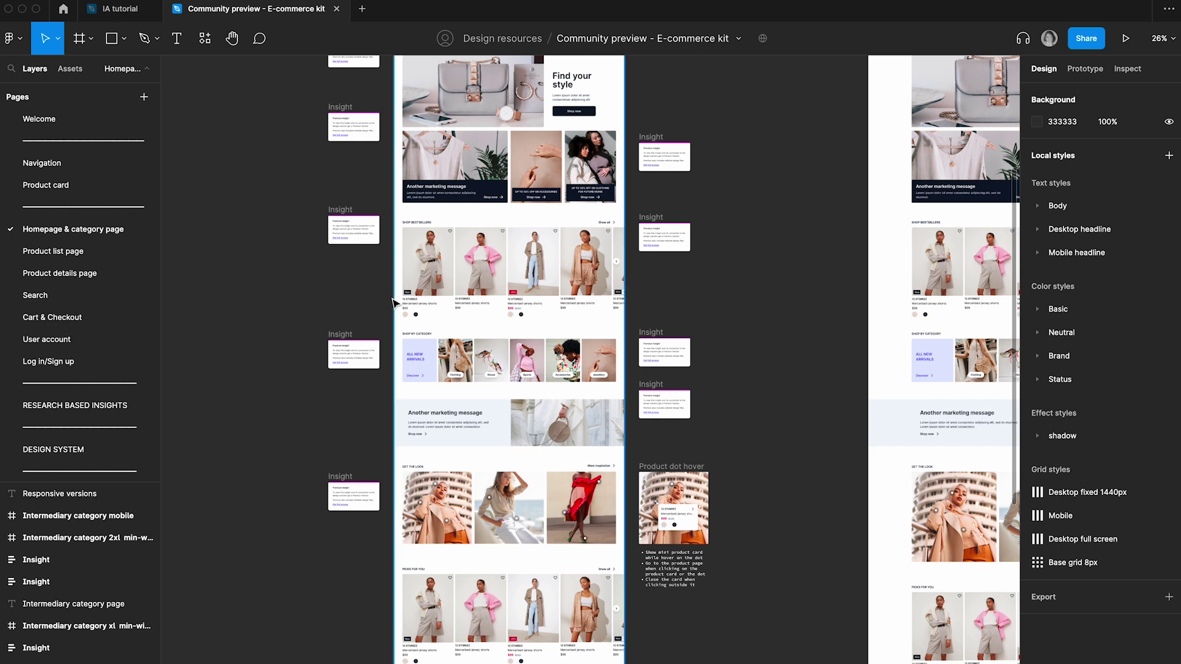
scroll(409, 215, up, 3)
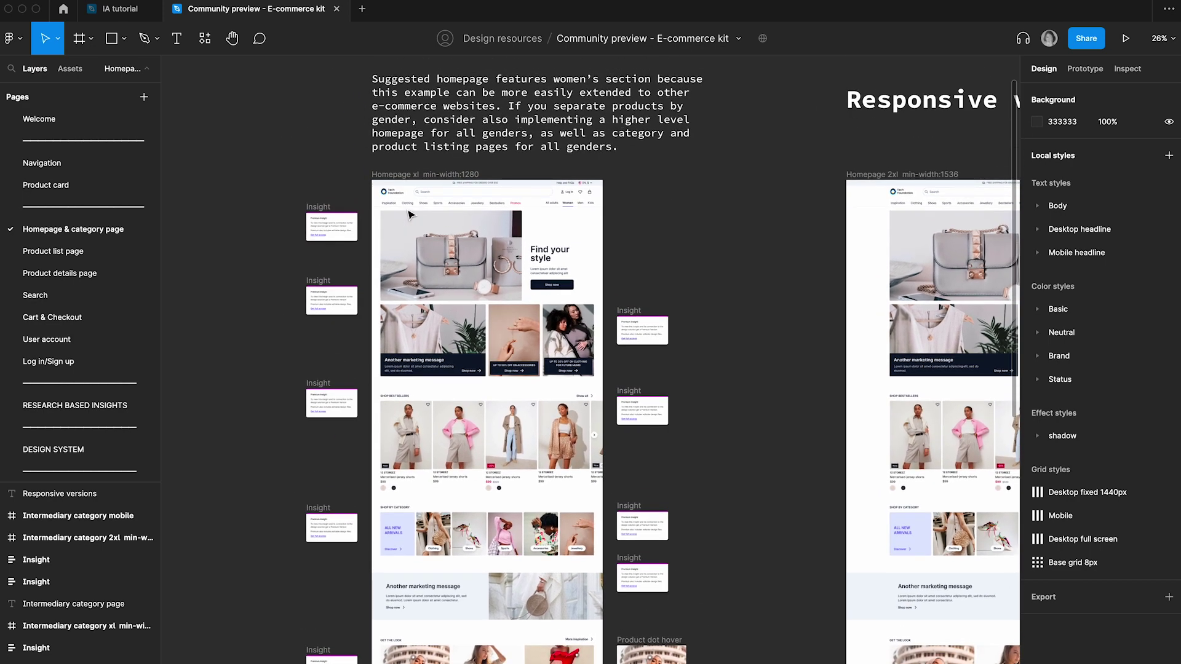
scroll(411, 214, down, 1)
scroll(411, 215, right, 1)
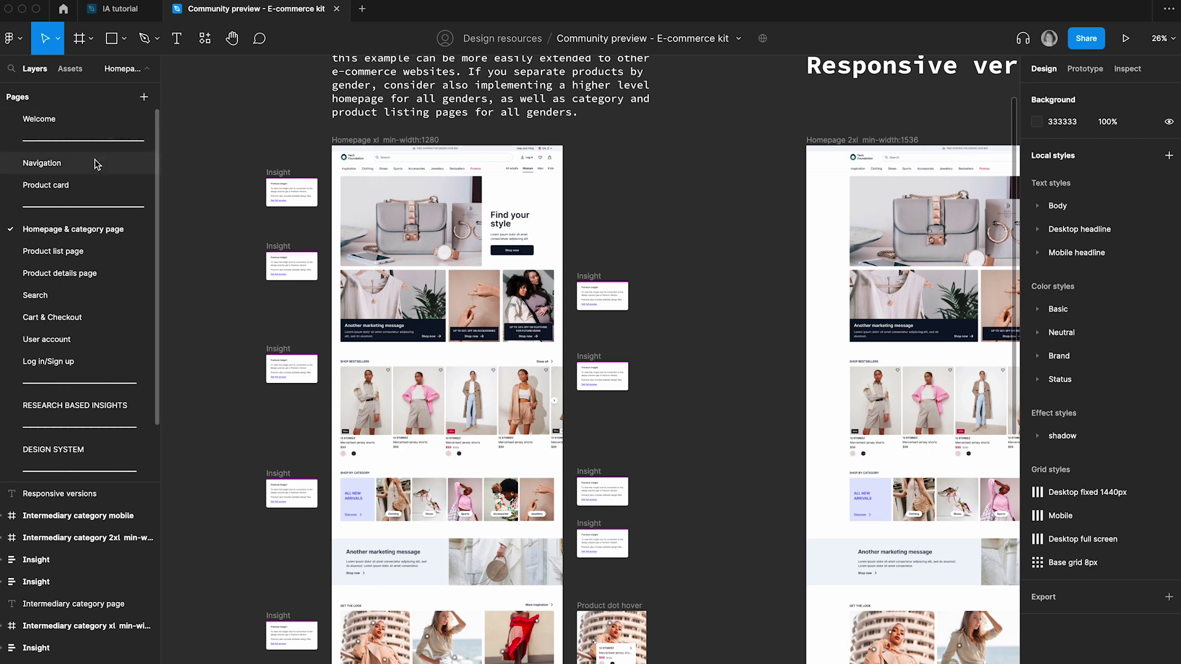
- Open the kit's Navigation page and examine the opened main navigation in the Top navigation section
click(97, 164)
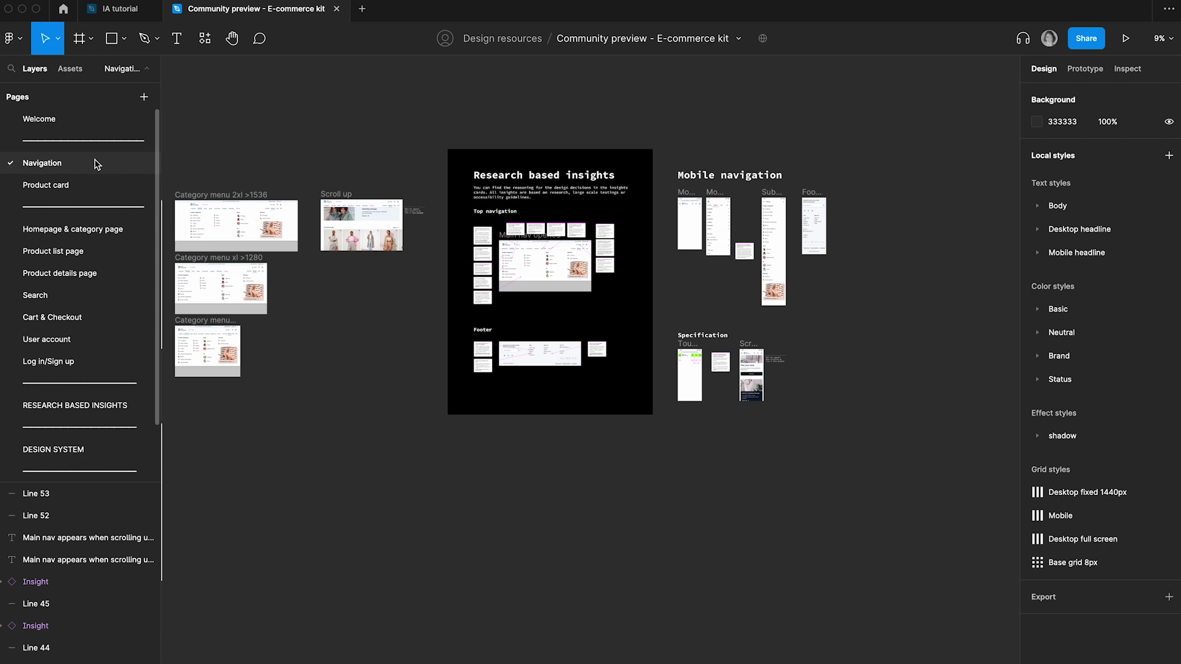
scroll(226, 232, up, 1)
scroll(360, 330, up, 5)
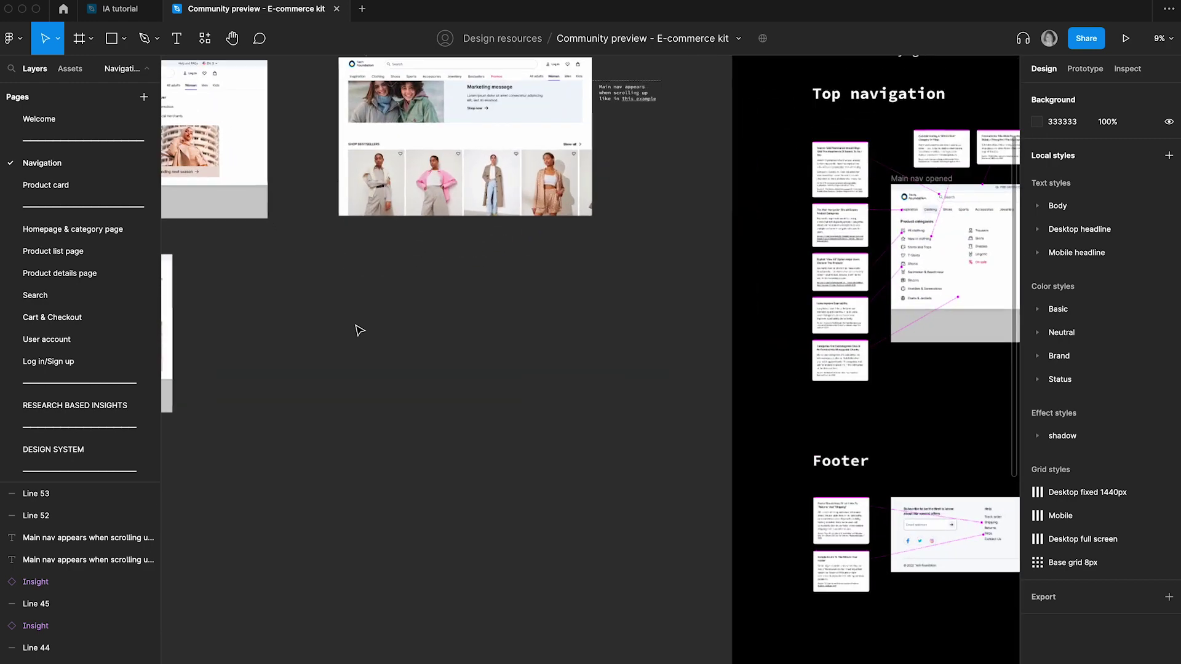
scroll(360, 330, right, 5)
scroll(614, 293, up, 3)
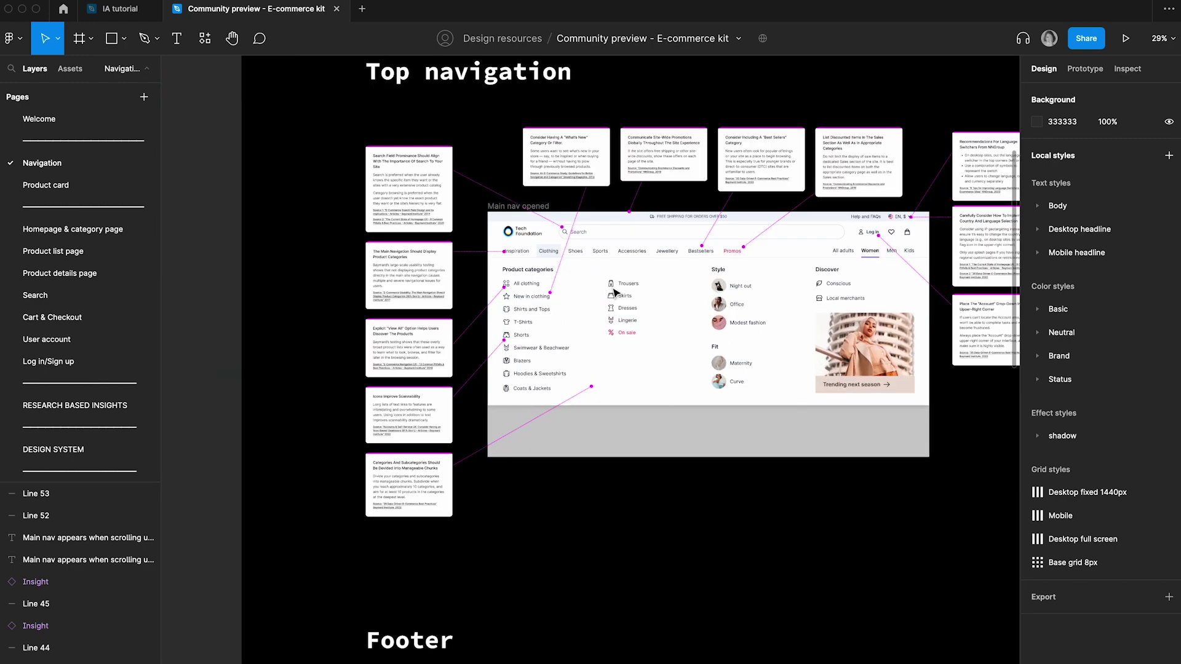
scroll(615, 292, up, 3)
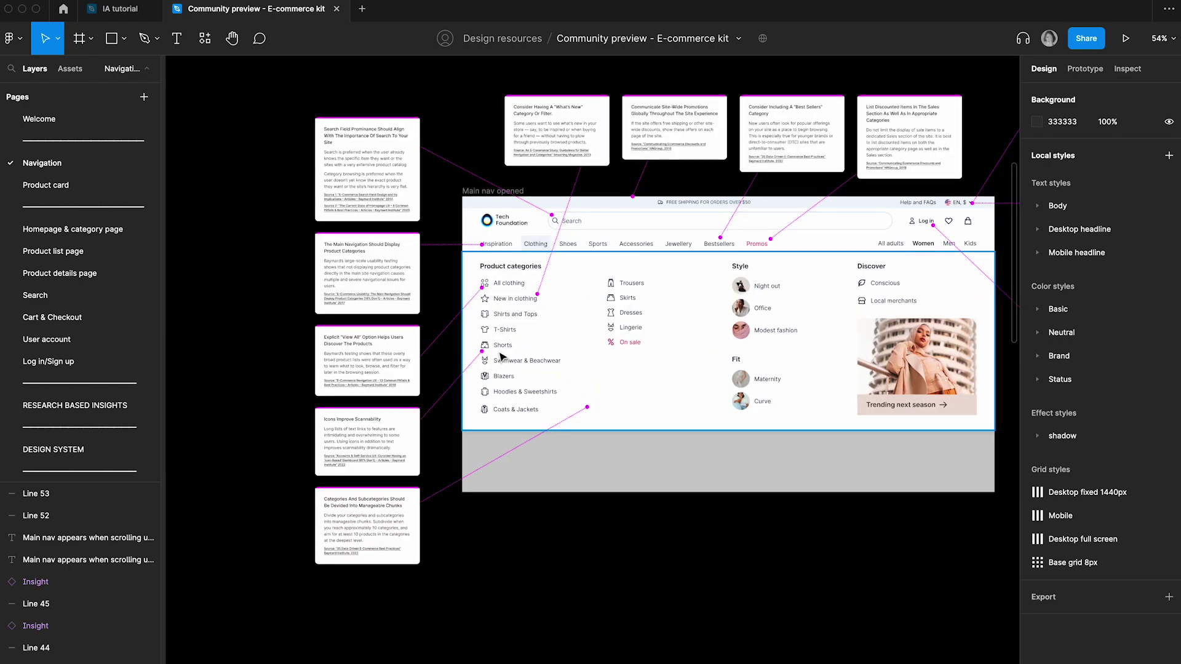
scroll(502, 357, down, 2)
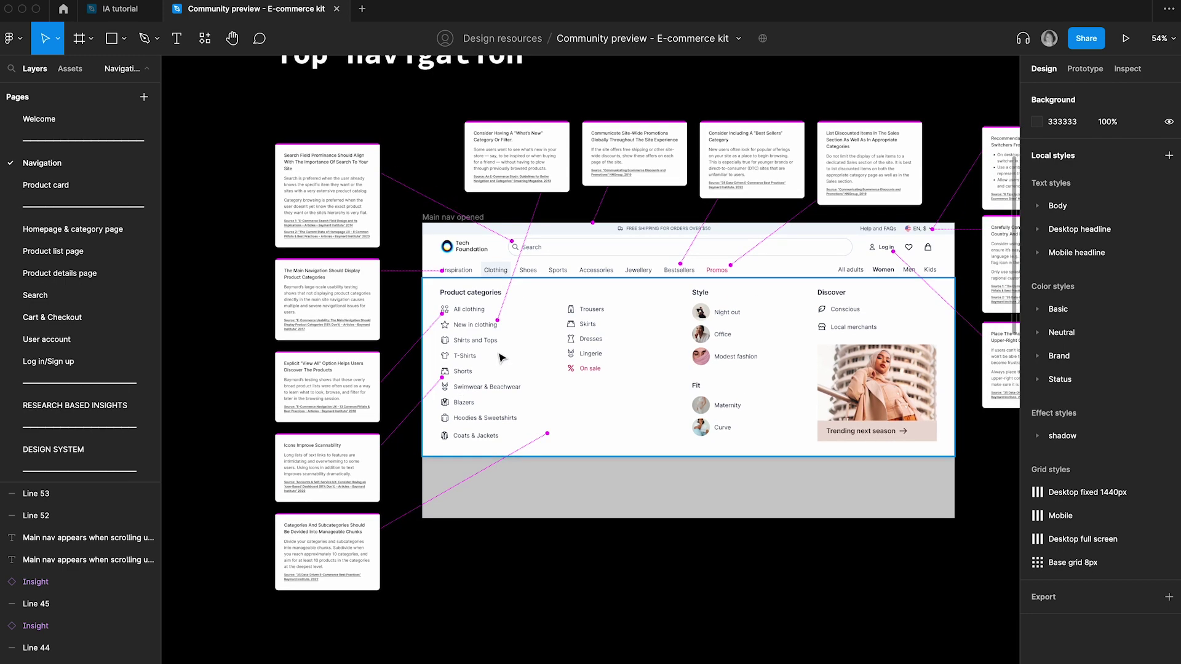
scroll(501, 357, right, 2)
scroll(501, 357, up, 1)
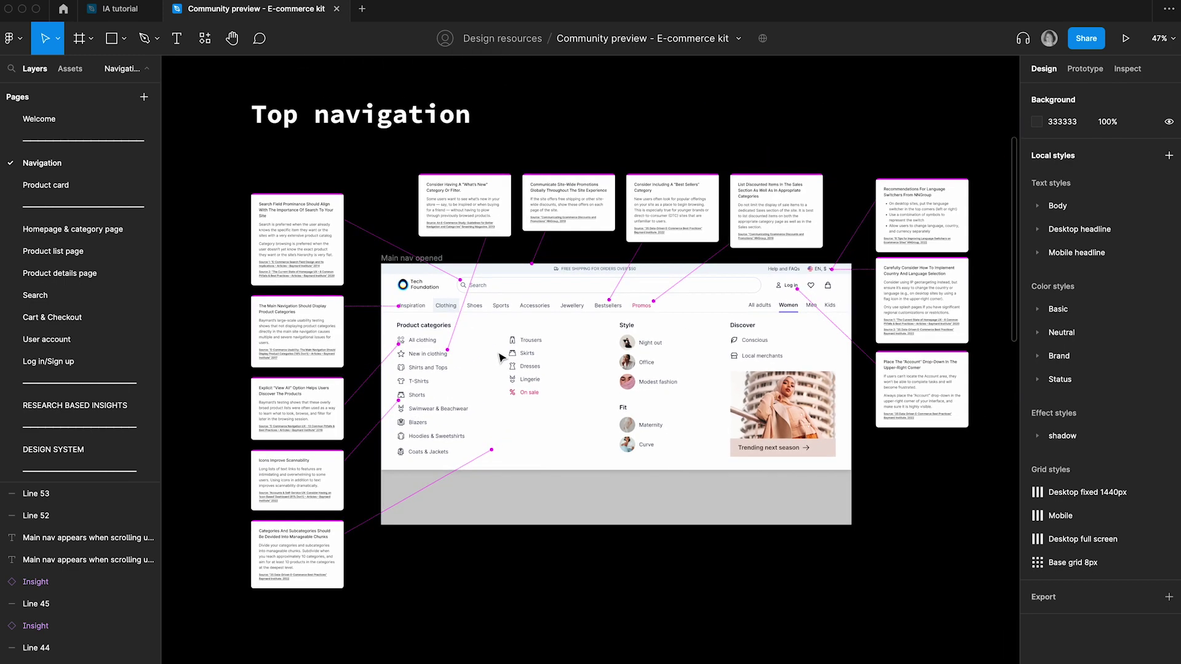
- Read the research insight cards linked to the opened main navigation, including those on search and product categories
scroll(369, 311, up, 3)
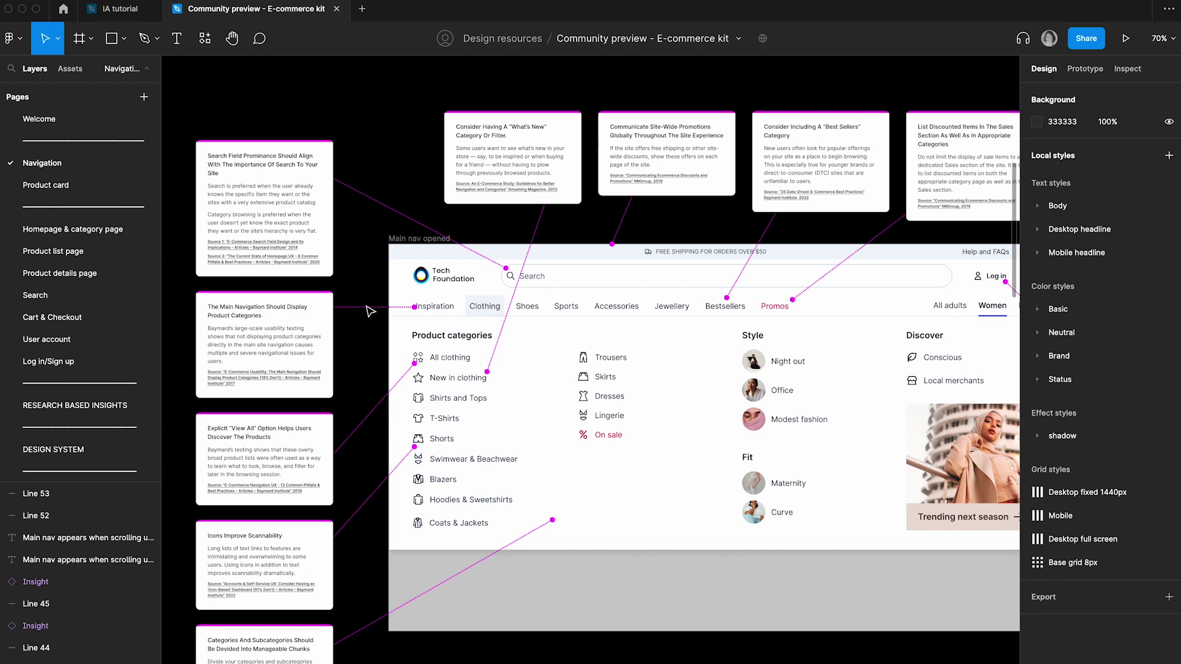
scroll(369, 312, up, 3)
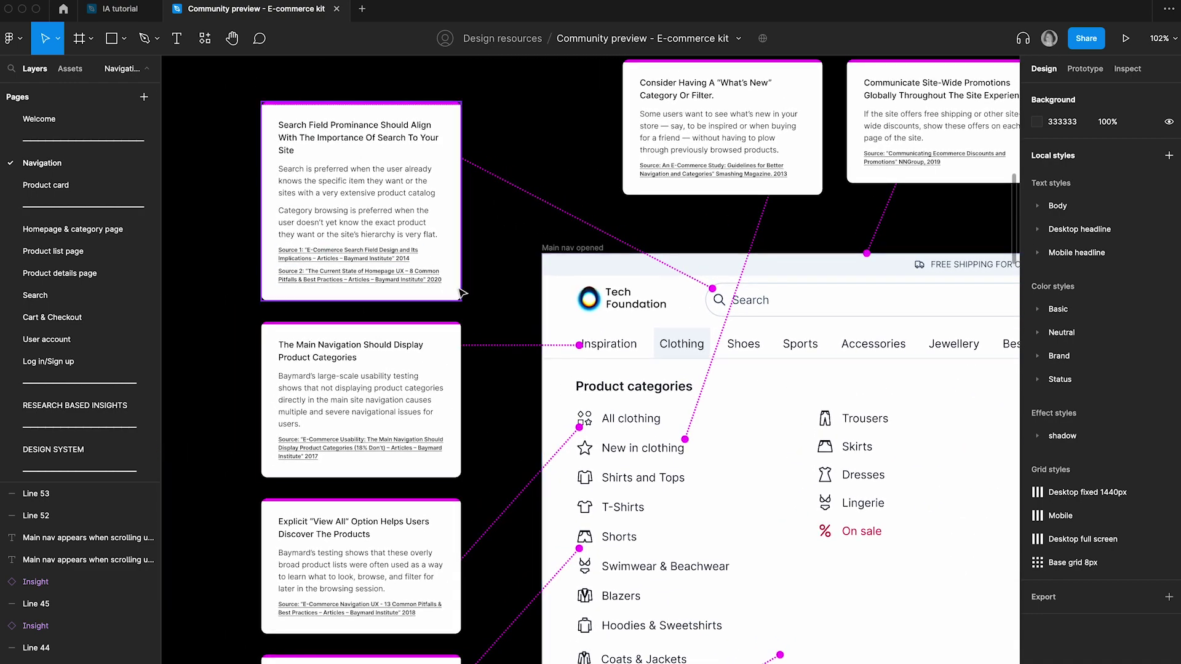
scroll(654, 349, down, 1)
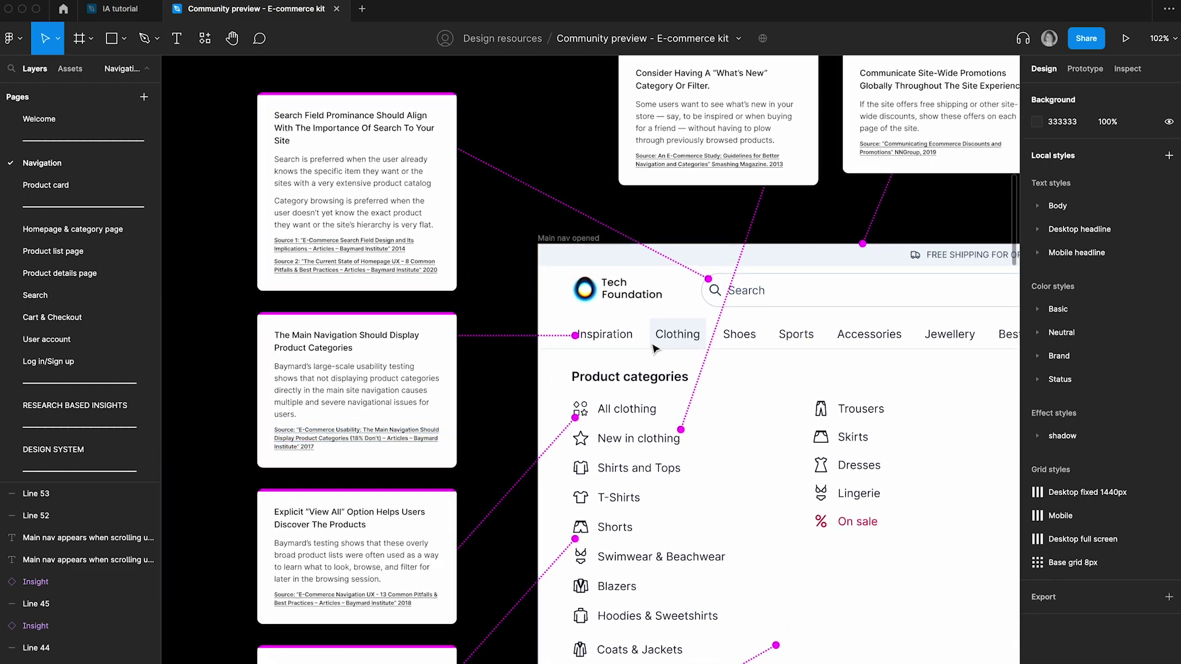
scroll(655, 348, down, 5)
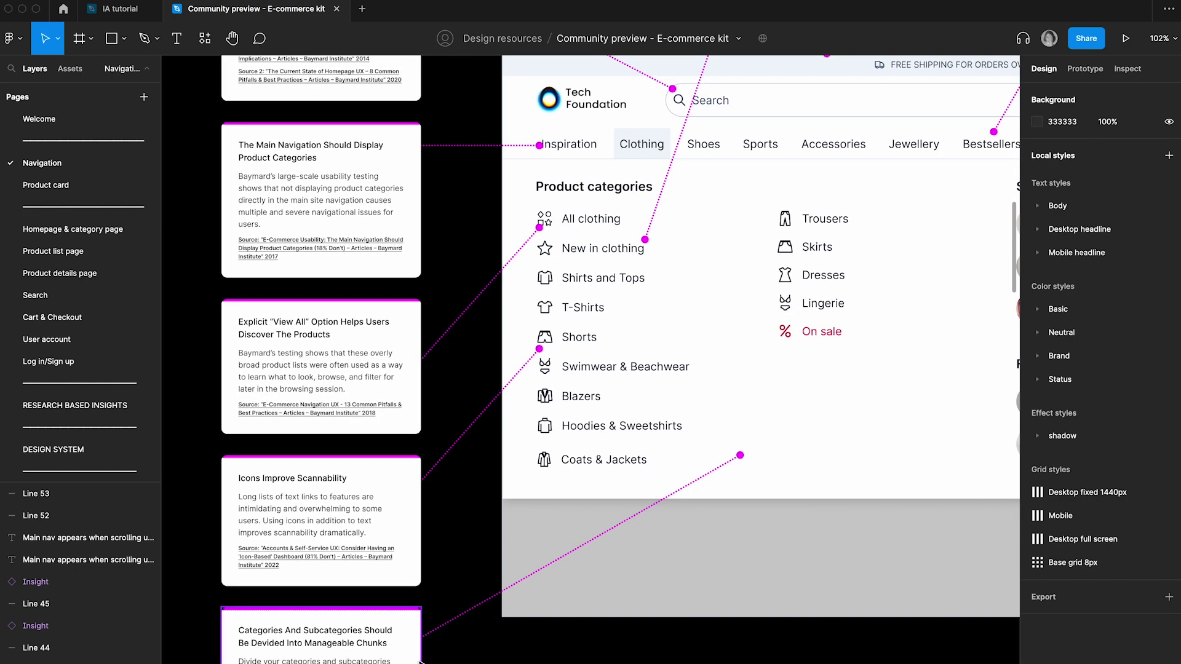
scroll(719, 492, right, 2)
scroll(719, 502, down, 5)
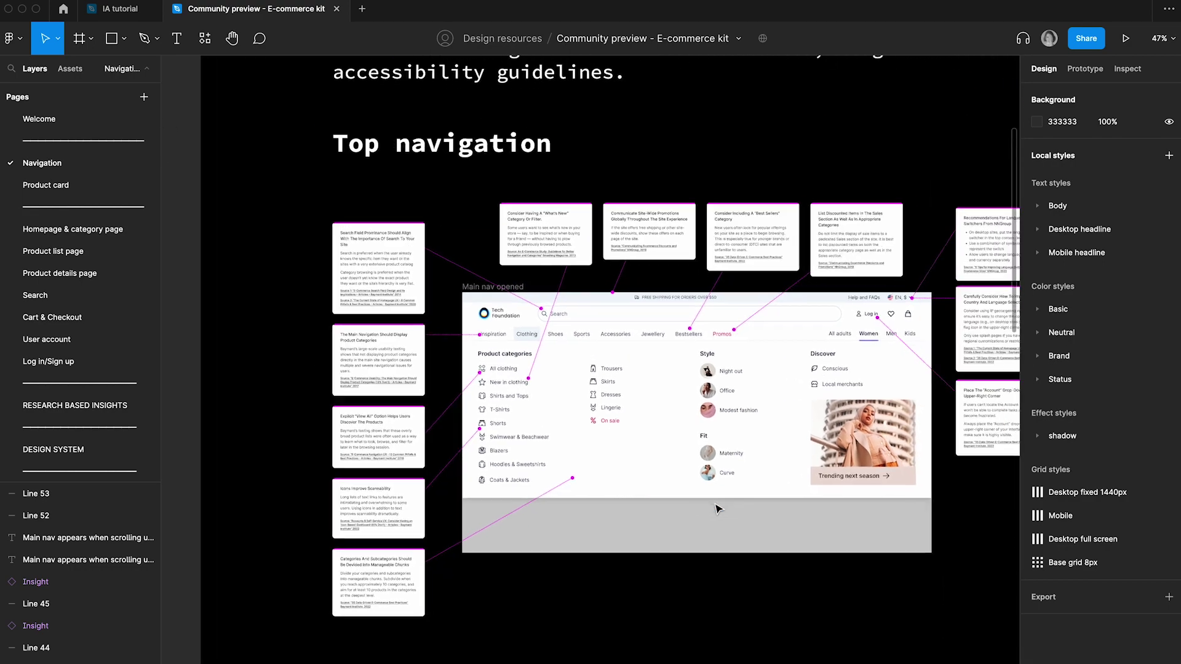
scroll(716, 508, right, 3)
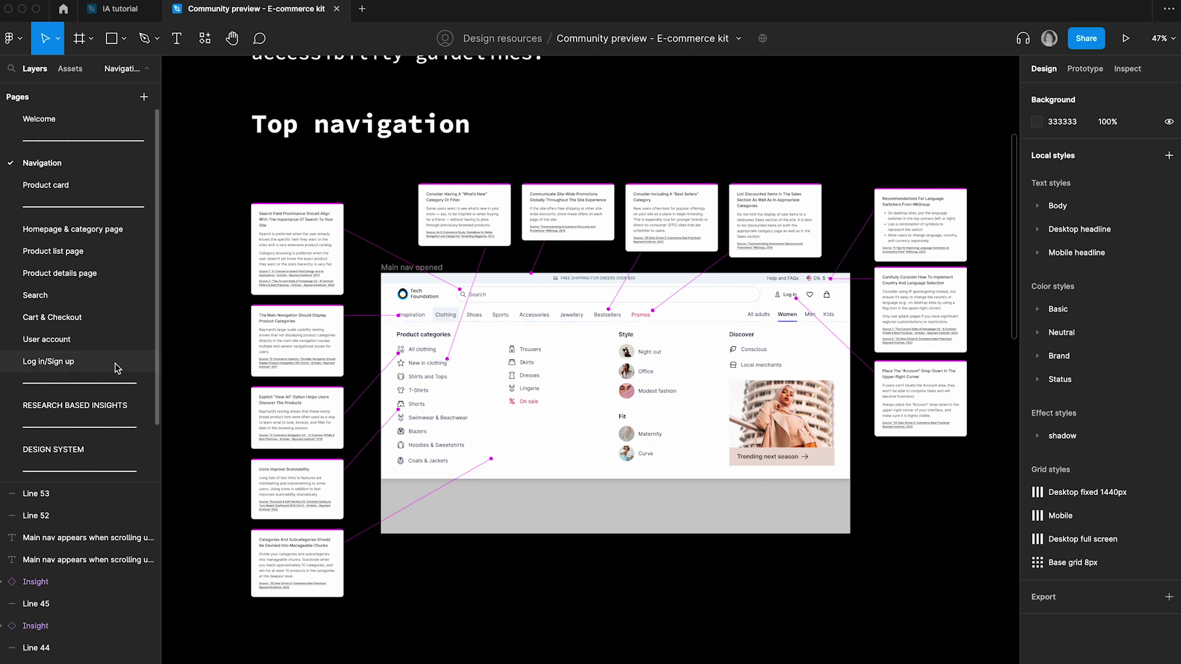
- Open the Cart & Checkout page and examine the desktop Bag layout under Item added to bag
click(91, 316)
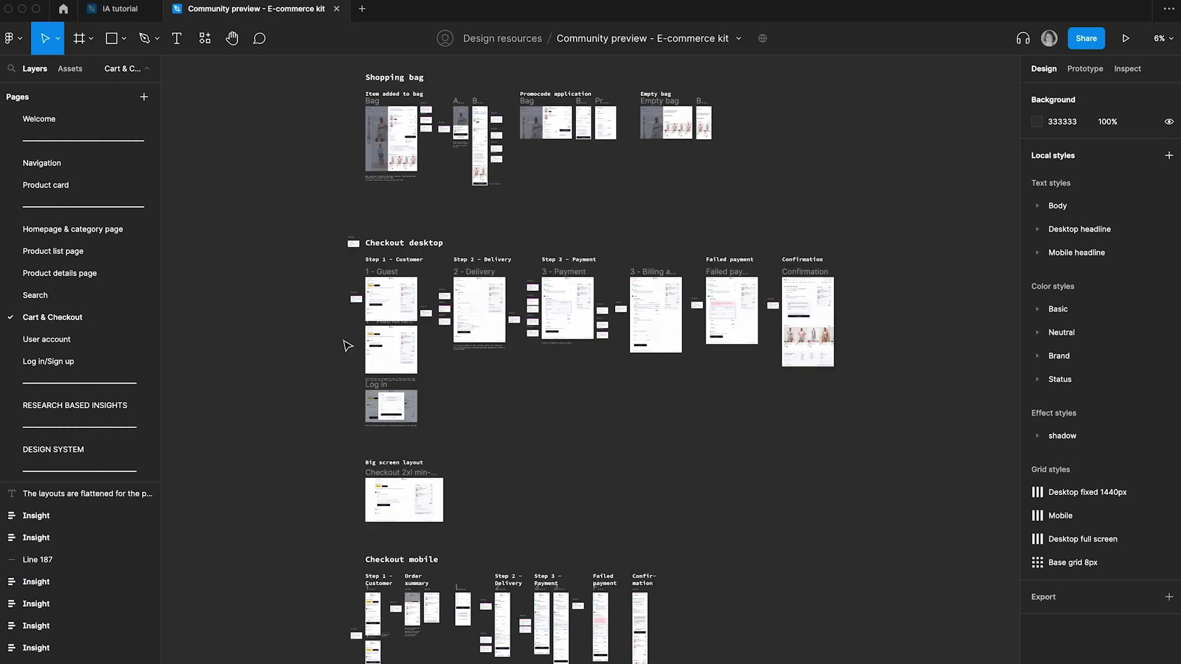
scroll(417, 172, up, 5)
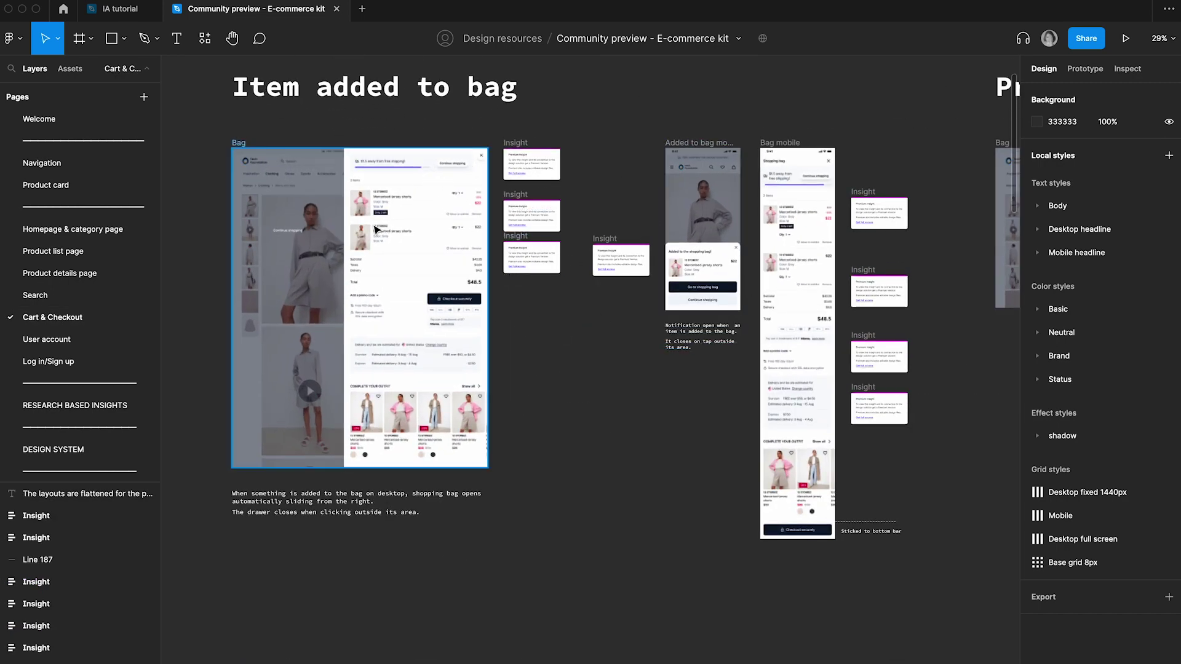
scroll(326, 215, up, 3)
scroll(376, 228, up, 3)
scroll(376, 229, down, 2)
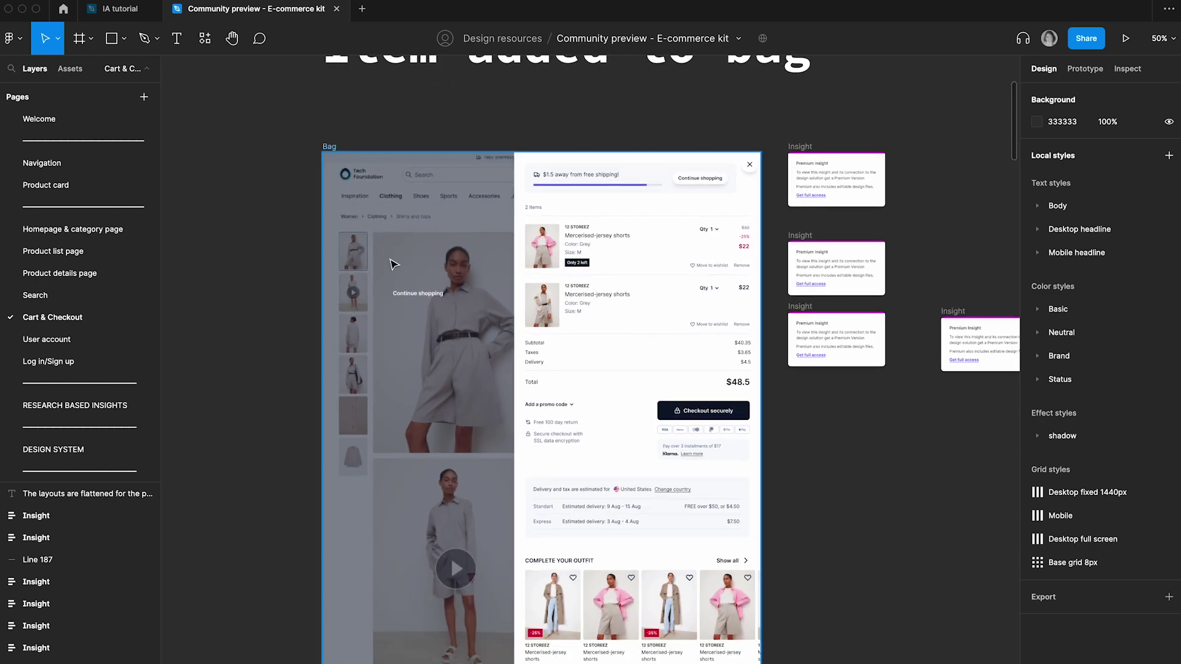
scroll(583, 241, up, 3)
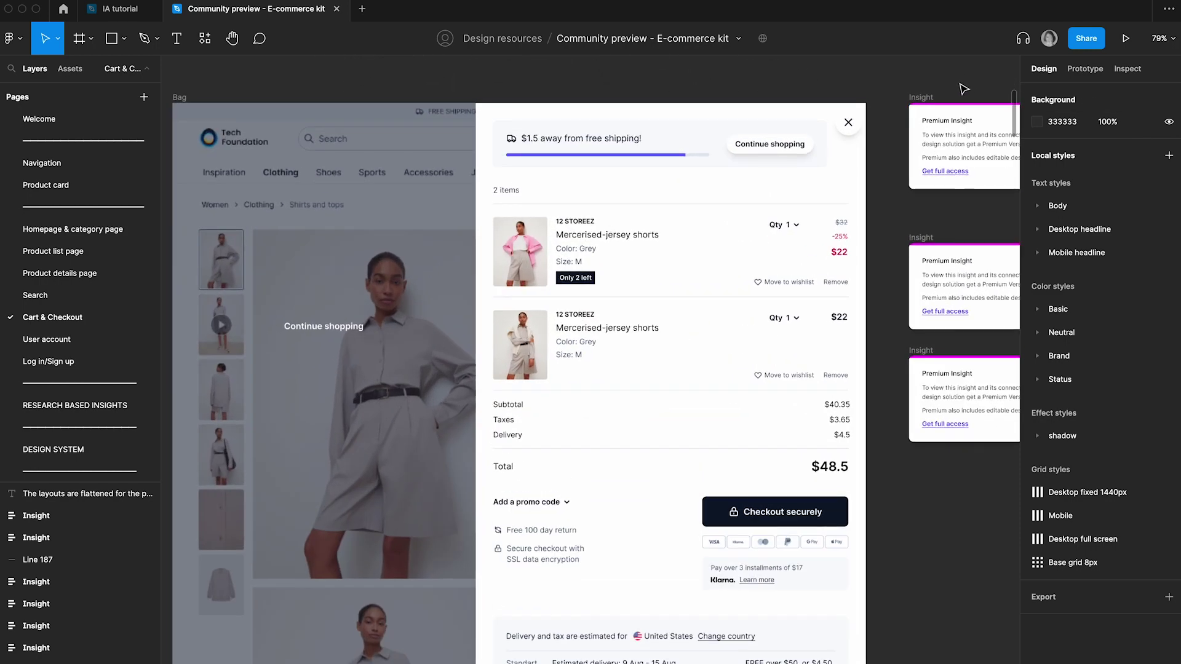
scroll(906, 83, right, 3)
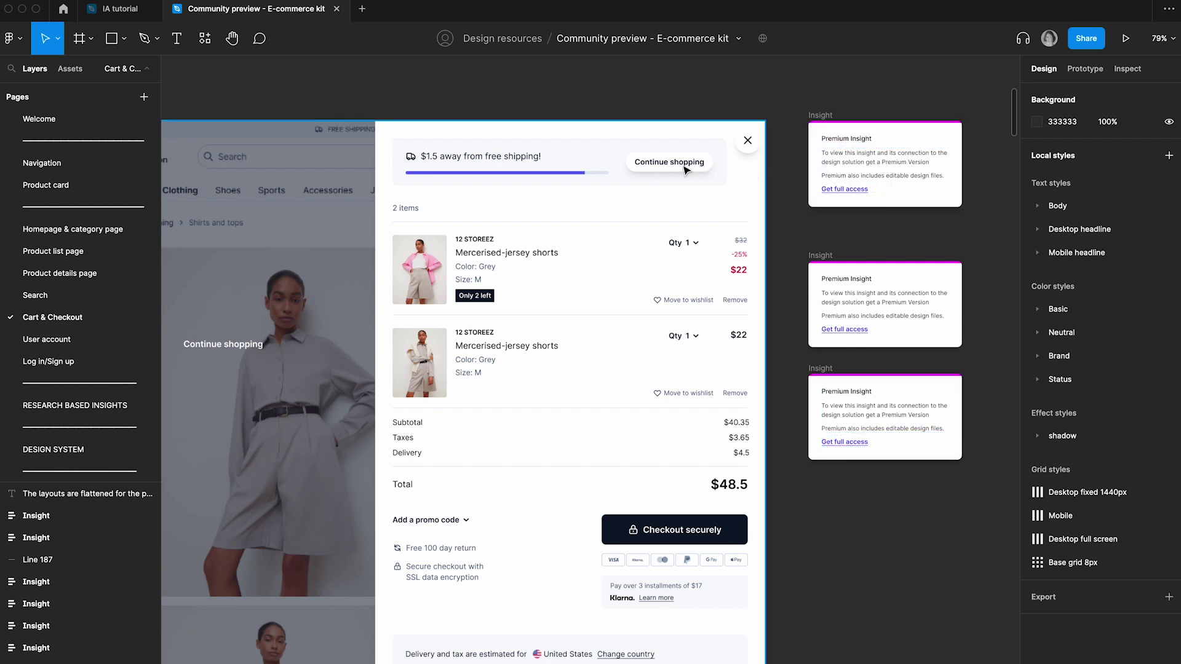
- Compare the desktop bag drawer with the mobile bag layouts in the Shopping bag section
scroll(675, 377, down, 5)
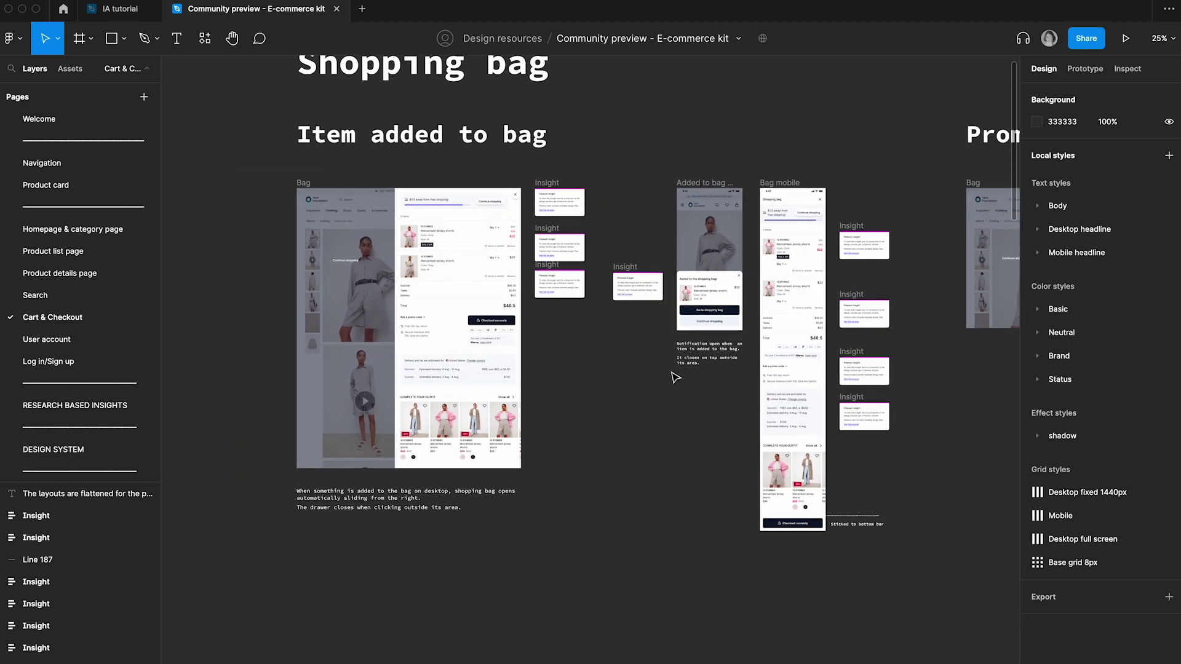
scroll(674, 377, right, 3)
scroll(675, 377, down, 2)
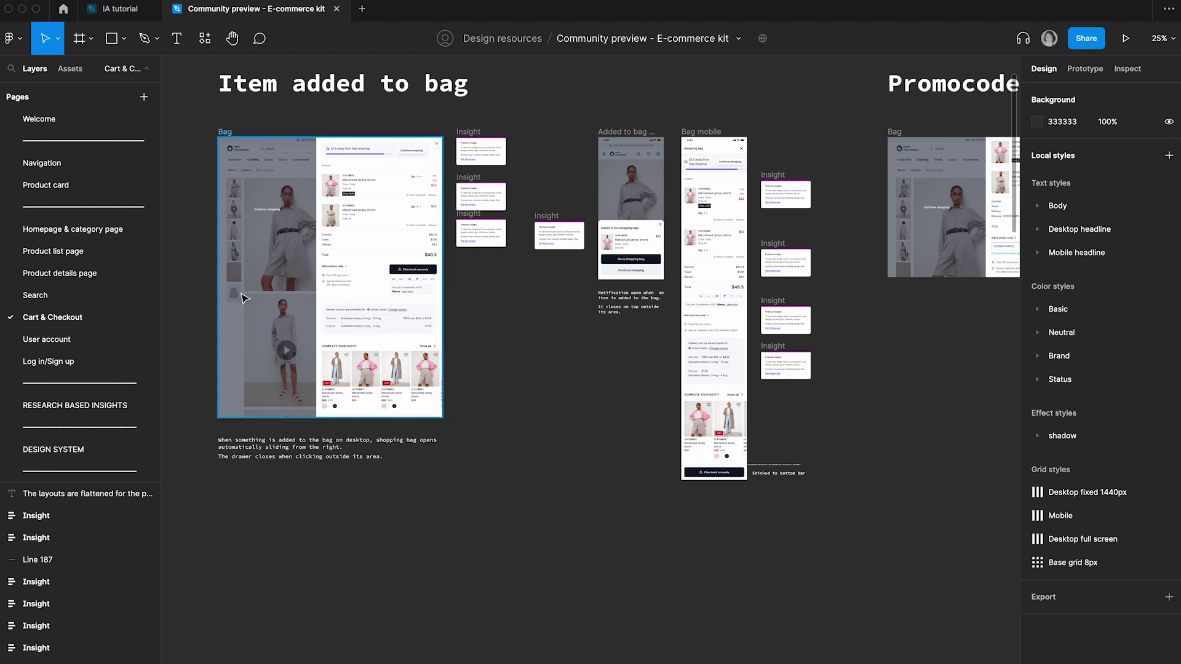
- Reopen the Product list page and examine the header, category links, filters and sorting of the Shirts and Tops layout
click(37, 254)
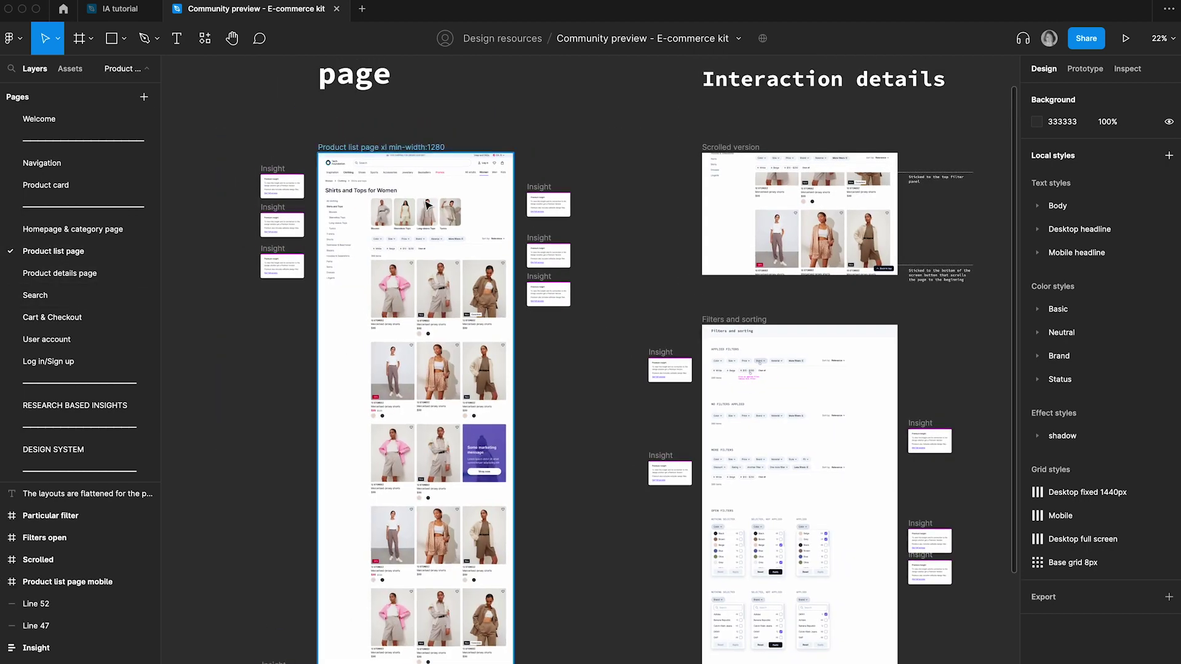
scroll(361, 185, up, 5)
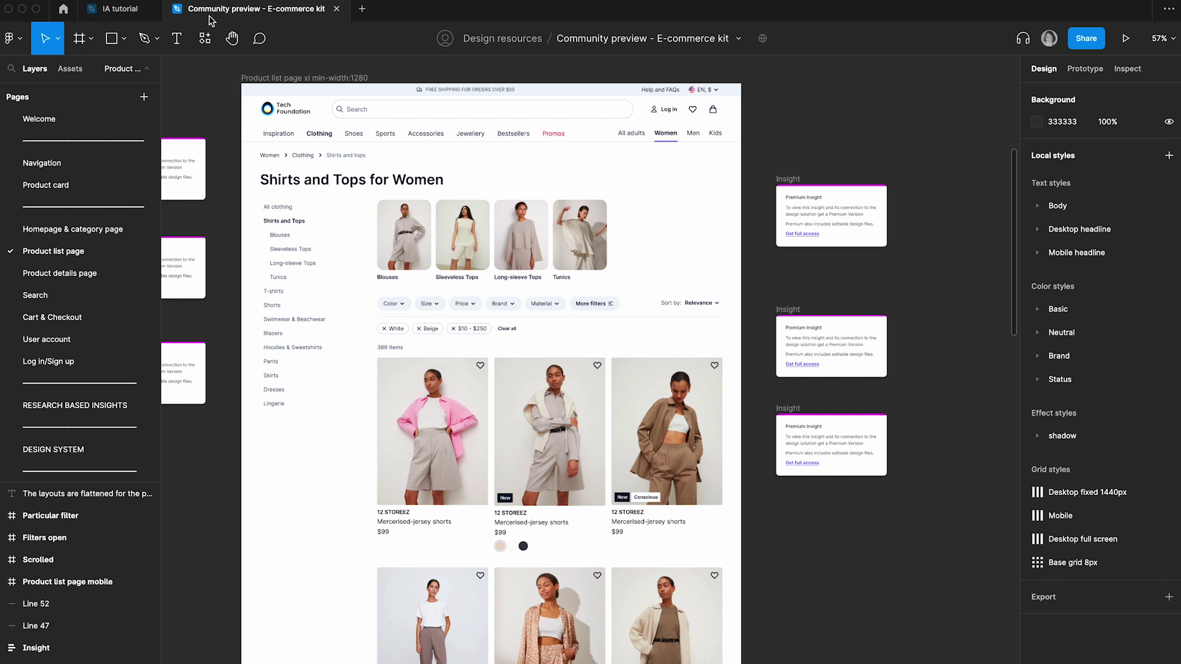
scroll(289, 131, left, 2)
scroll(289, 130, right, 1)
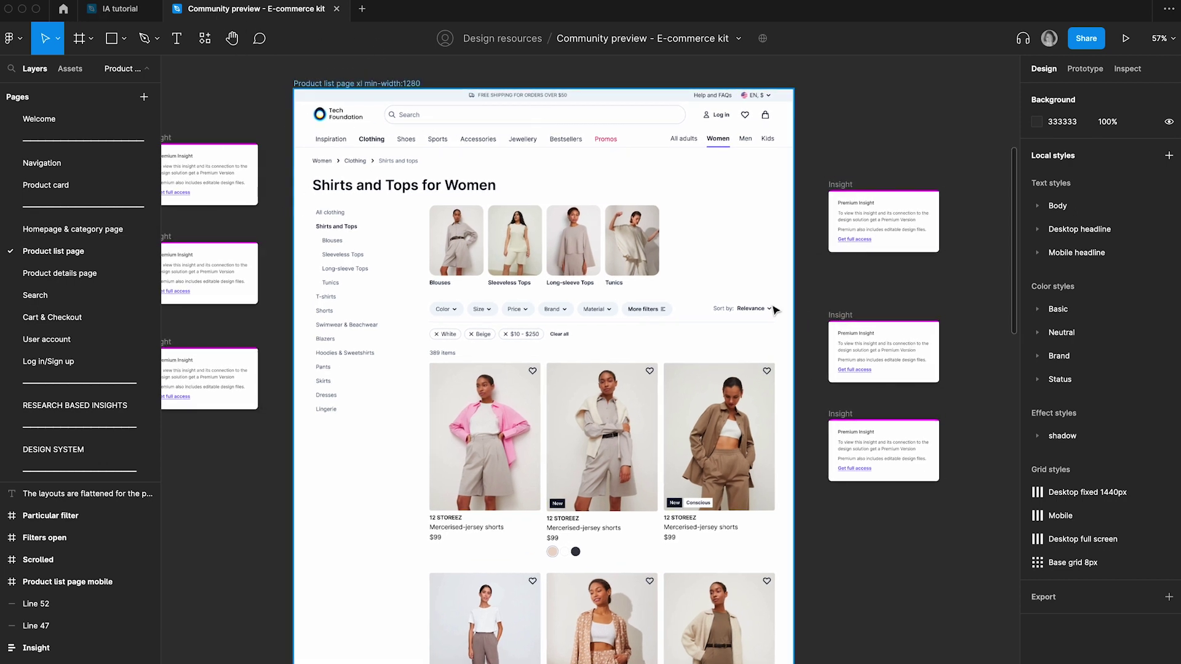
scroll(469, 373, up, 2)
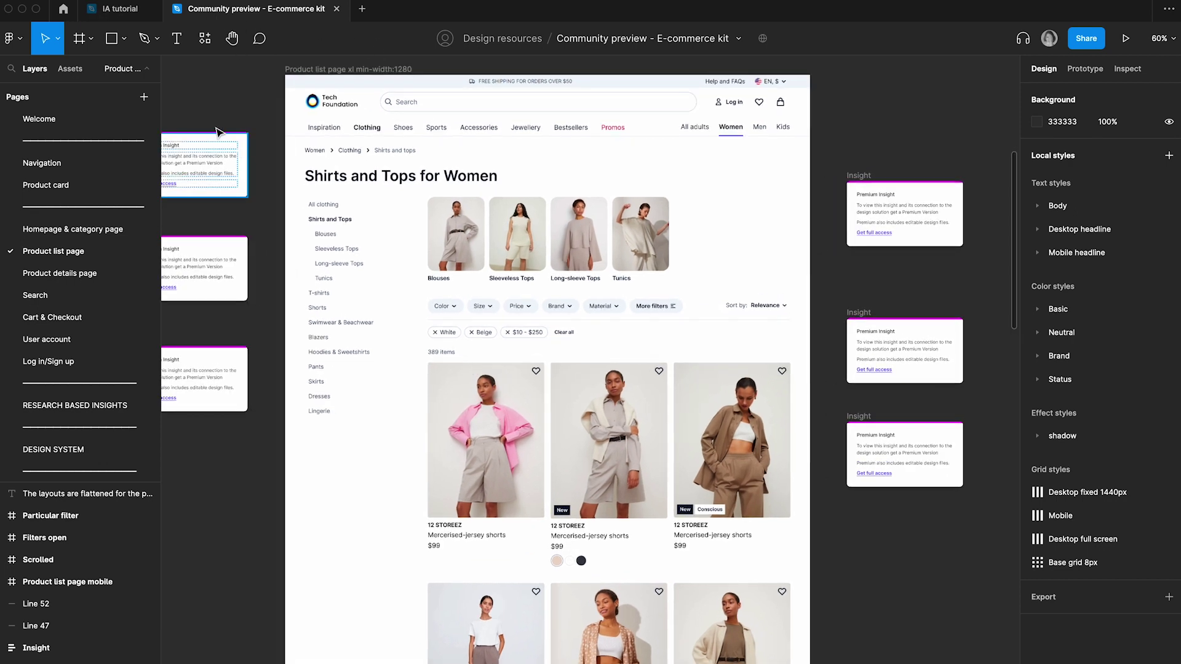
- Compare the IA tutorial's page map with the E-commerce kit's product list page, ending in the IA tutorial file
click(125, 13)
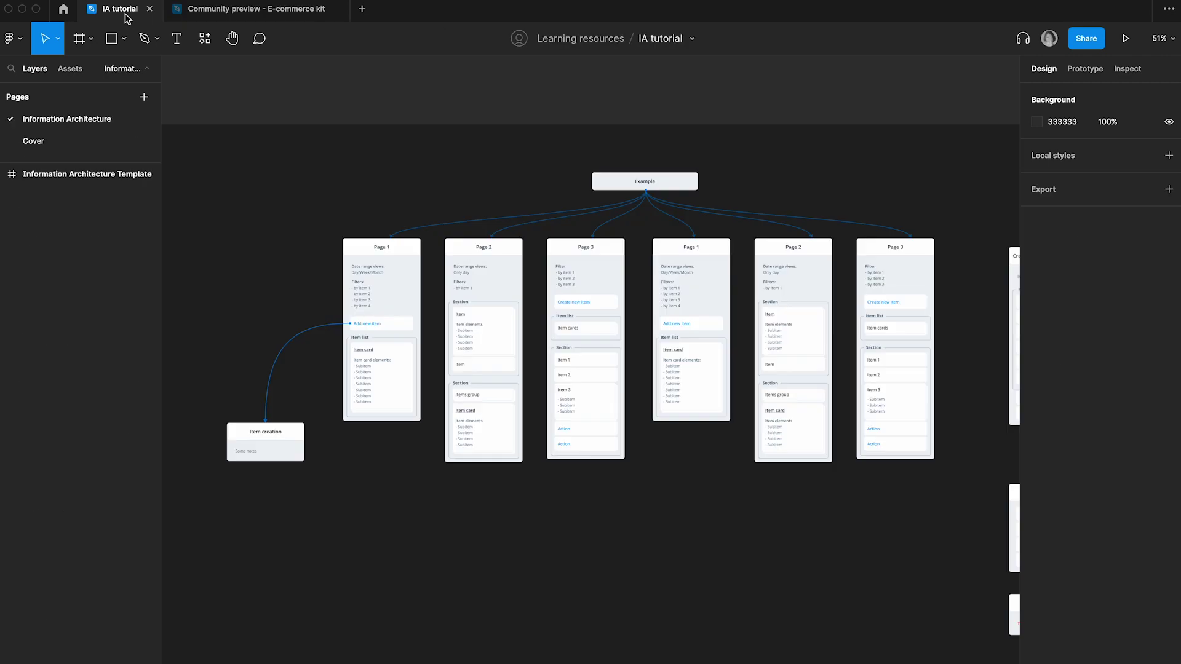
click(269, 8)
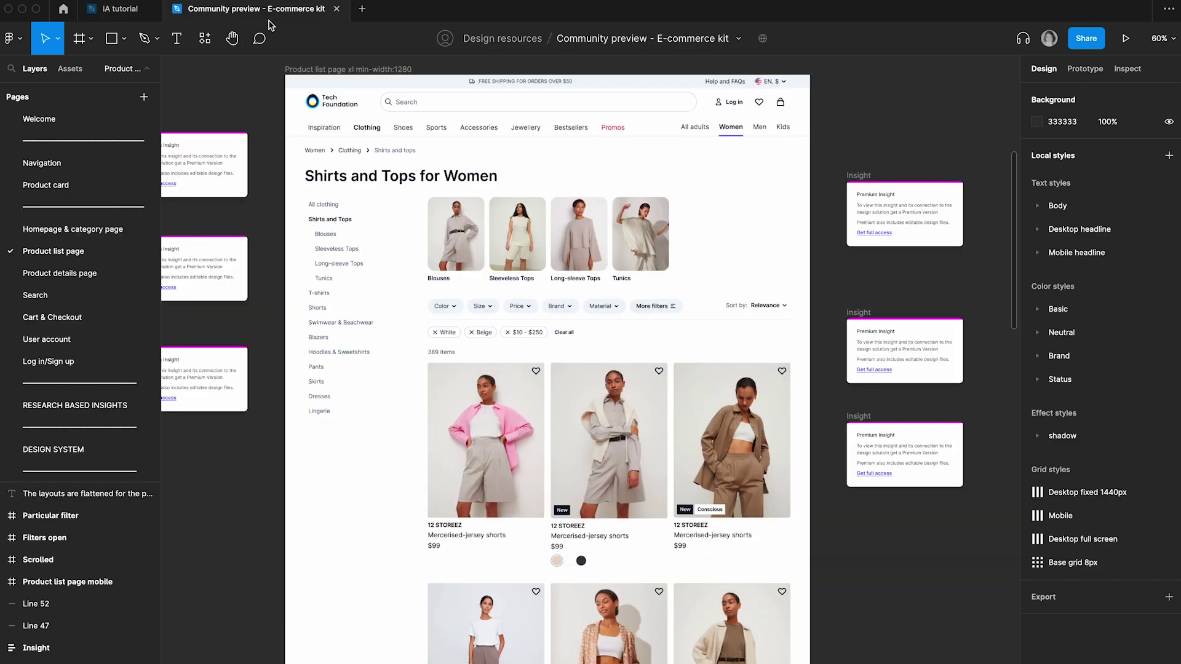
click(120, 9)
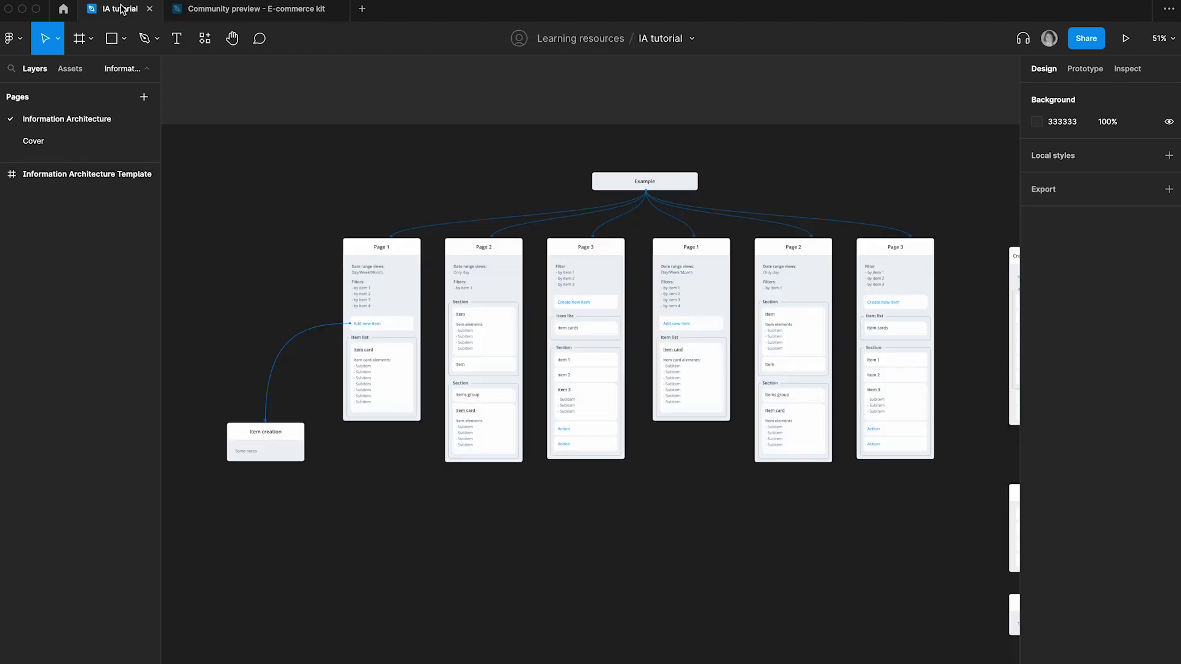
- Rename the Example root node at the head of the page map to "E-commerce website"
scroll(326, 310, right, 2)
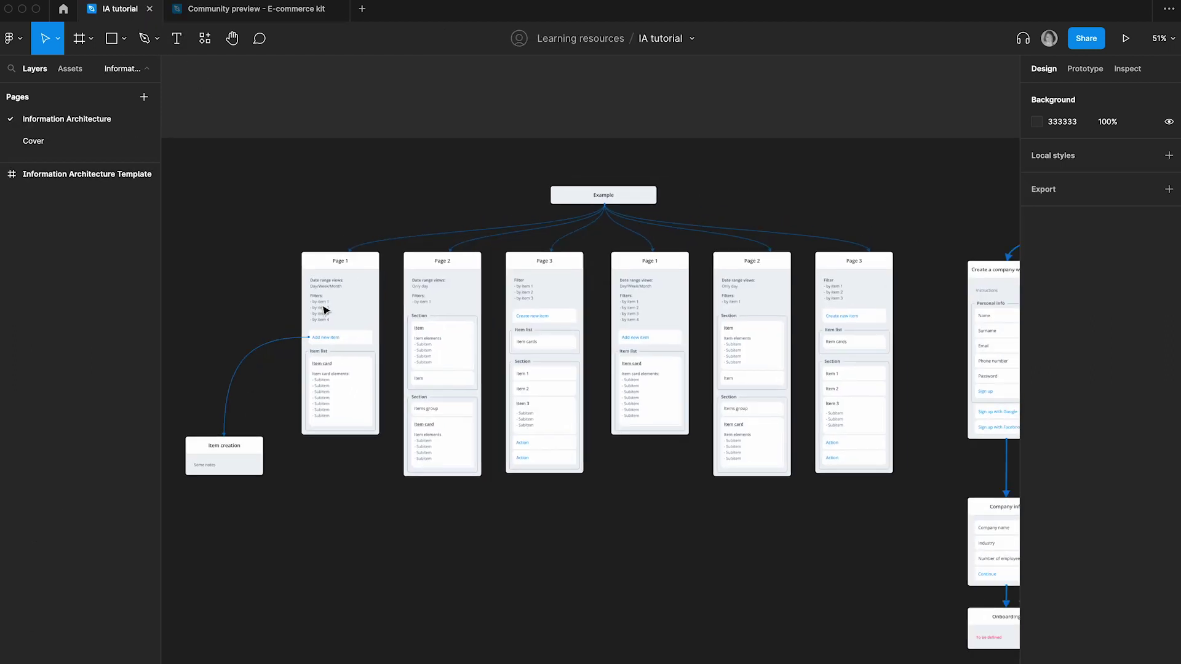
scroll(324, 310, down, 2)
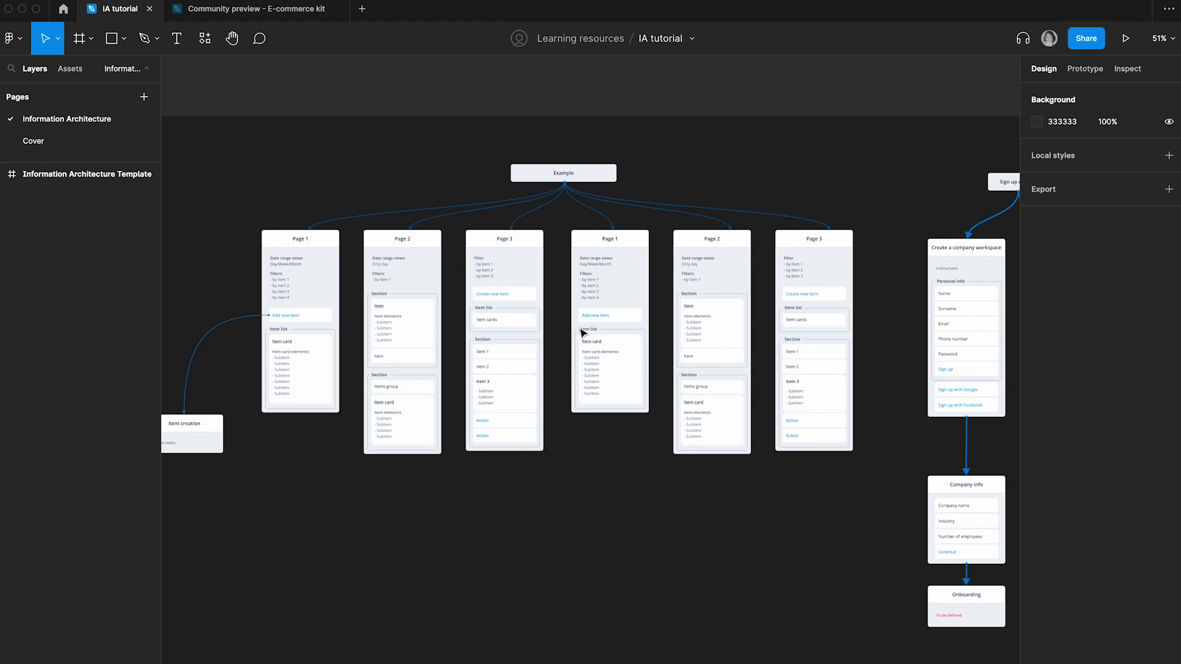
scroll(581, 334, down, 3)
click(600, 226)
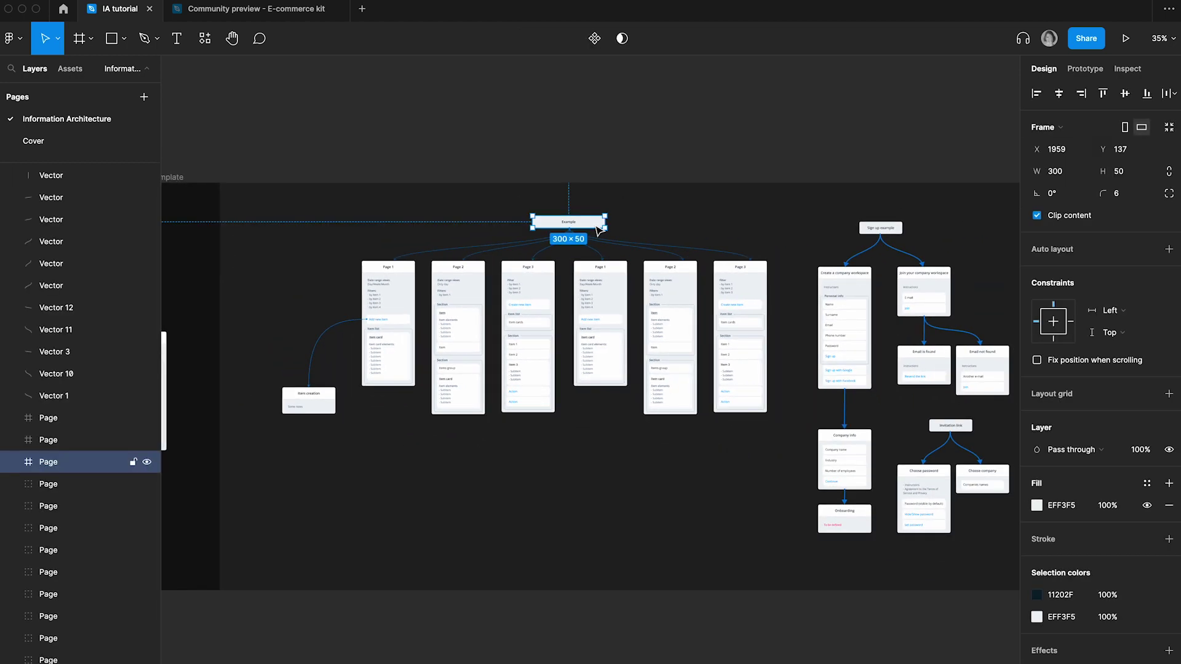
scroll(600, 229, up, 2)
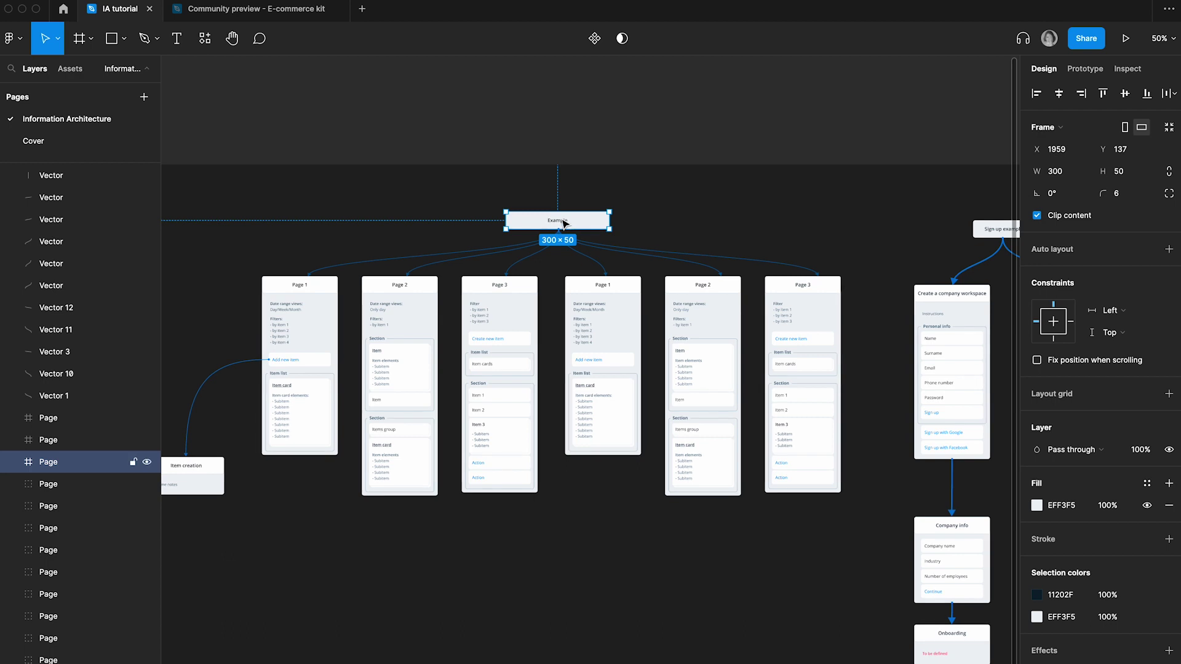
double_click(564, 222)
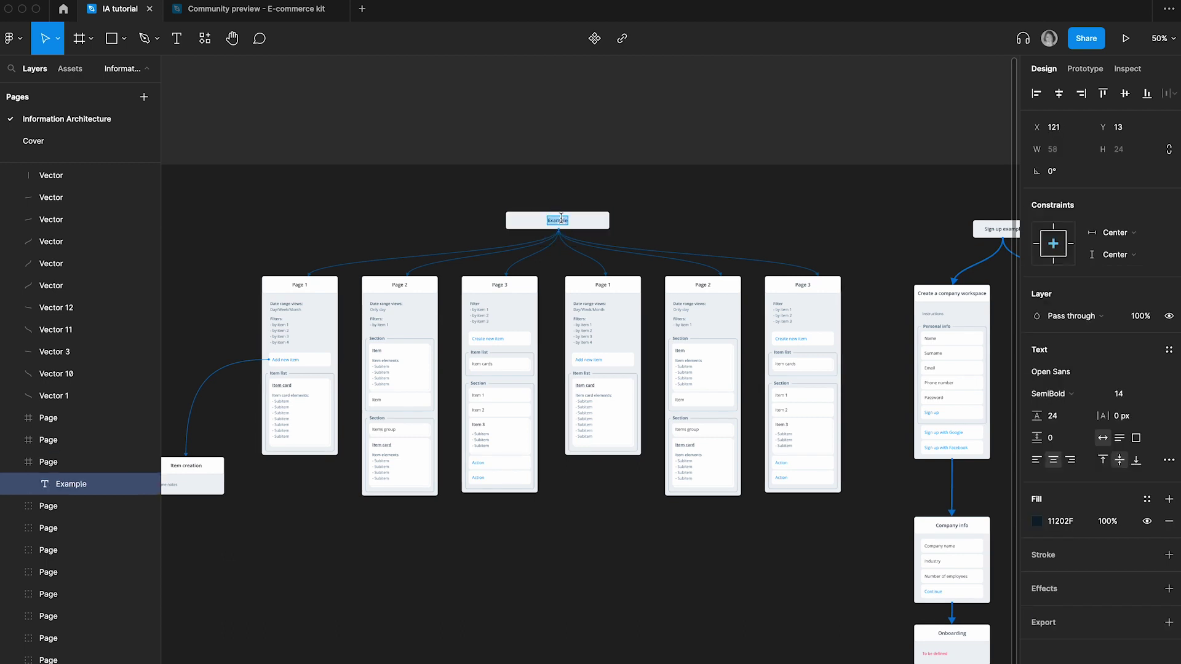
text(E-commerce website)
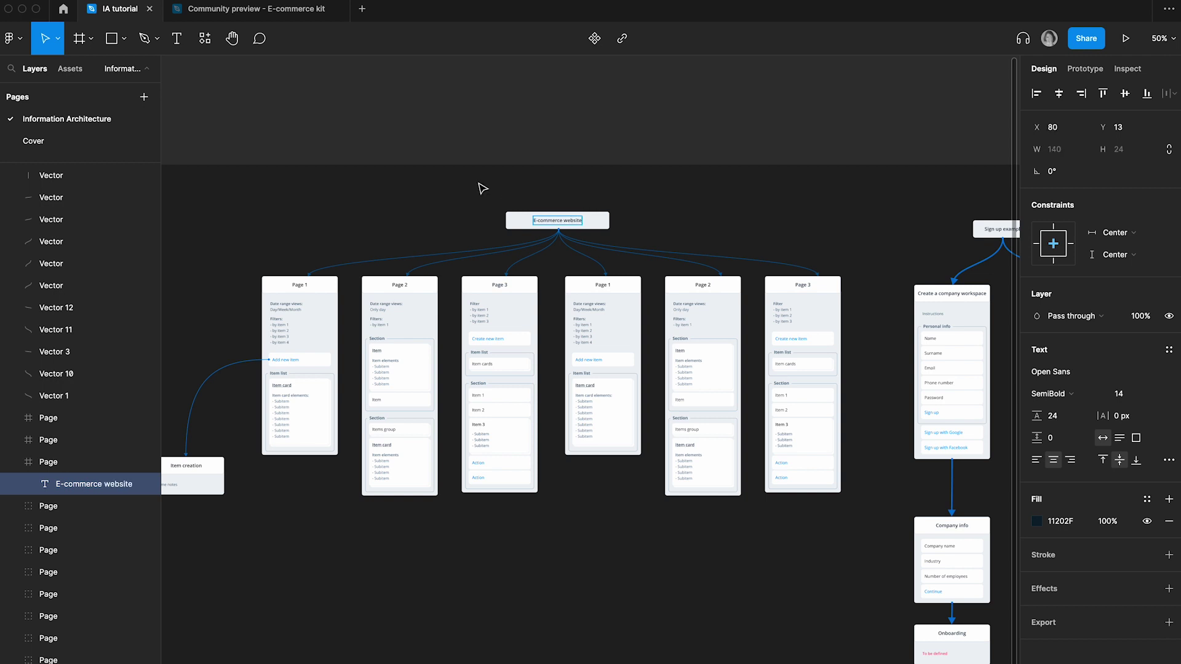
key(Escape)
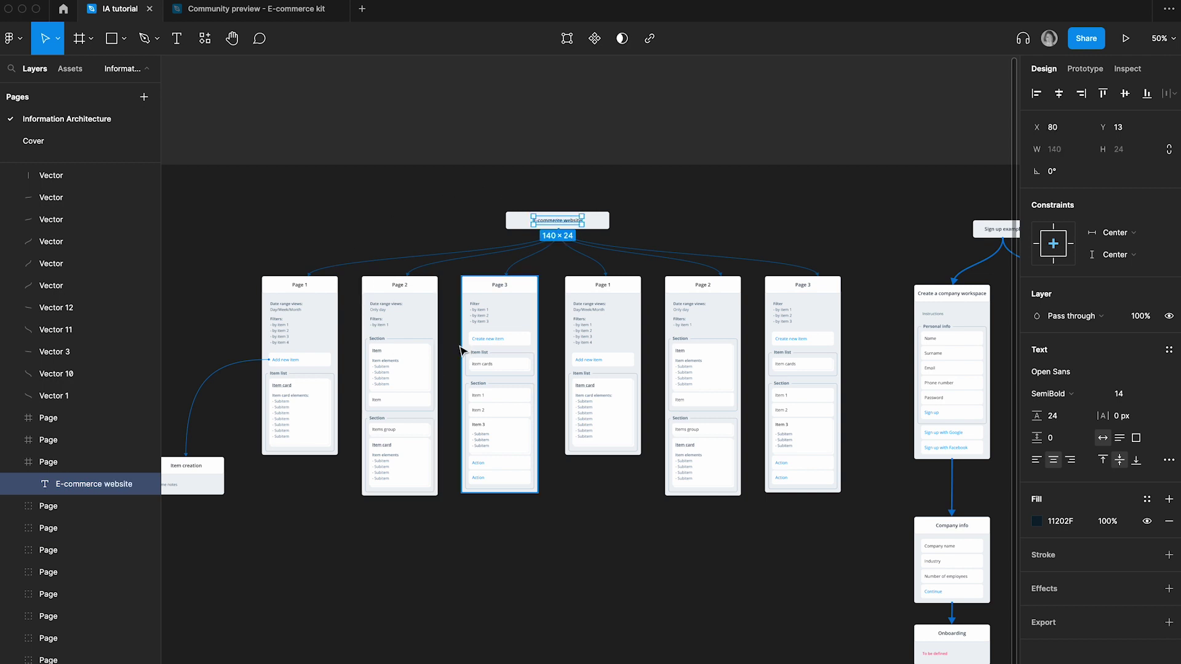
- Rename the first three page cards under the root node to Homepage, About us and Product list page
double_click(304, 285)
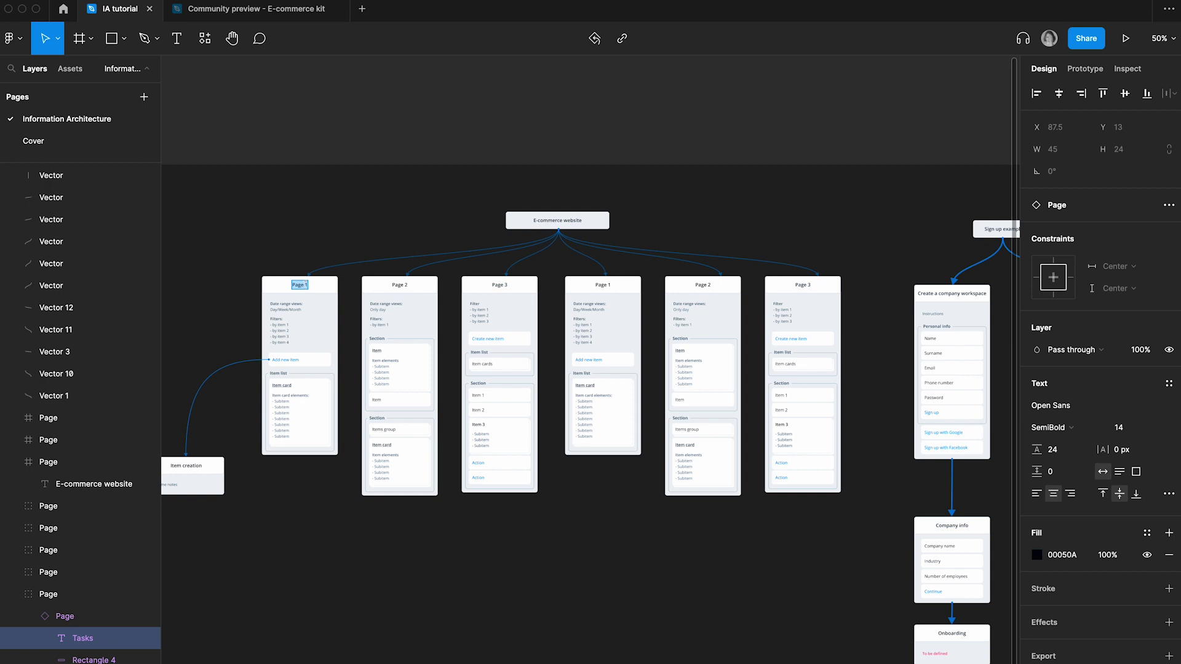
text(Homepage)
double_click(400, 281)
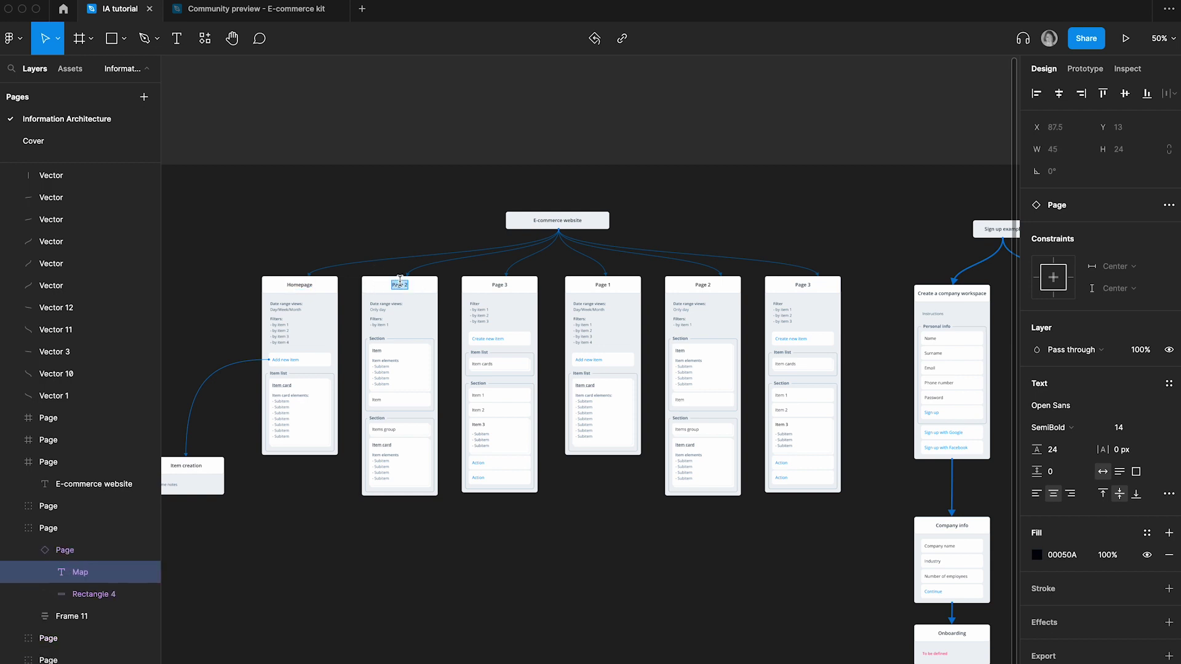
text(About us)
double_click(498, 284)
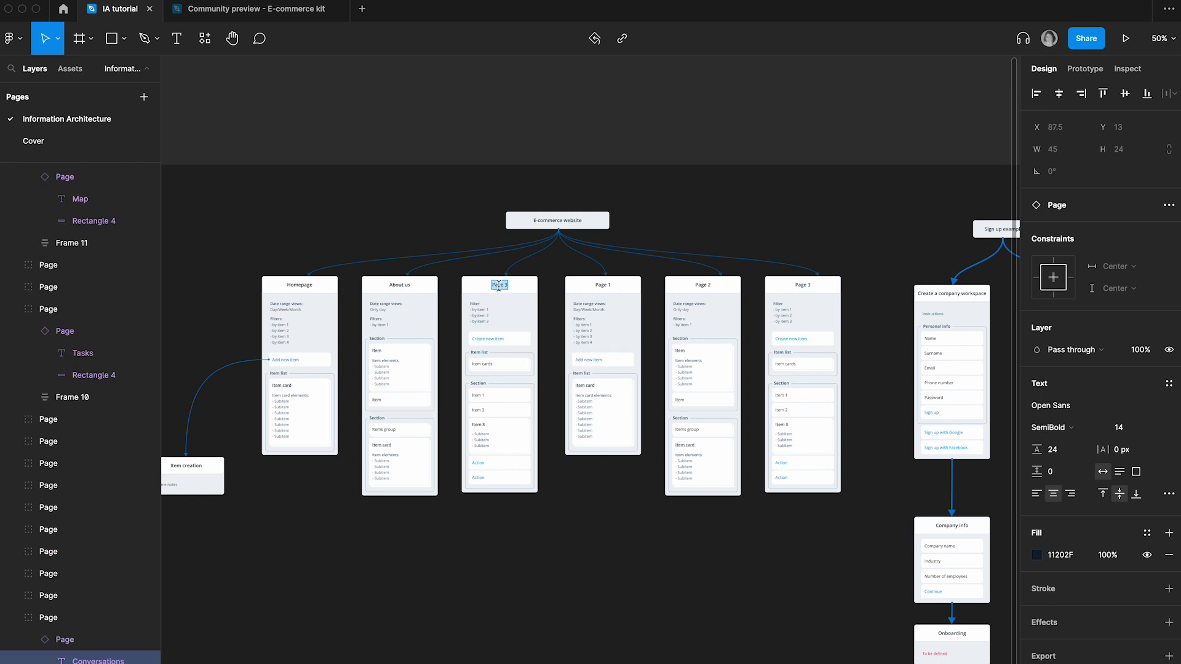
text(Product list page)
click(693, 539)
- Move the fourth page card below the row, beneath the Product list page, and title it "Product page"
drag(629, 295, 613, 532)
double_click(589, 520)
text(Pro)
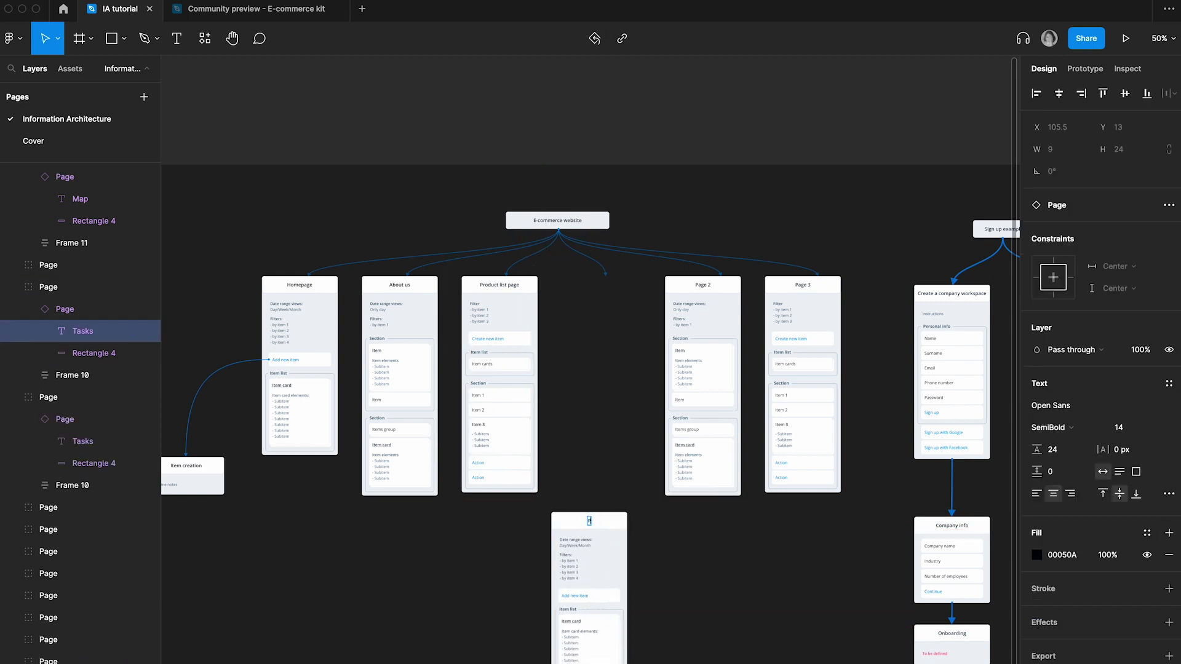
text(duct page)
key(Escape)
- Delete the two leftover page cards, Page 2 and Page 3, at the end of the row
scroll(773, 562, down, 2)
scroll(772, 562, right, 2)
click(655, 321)
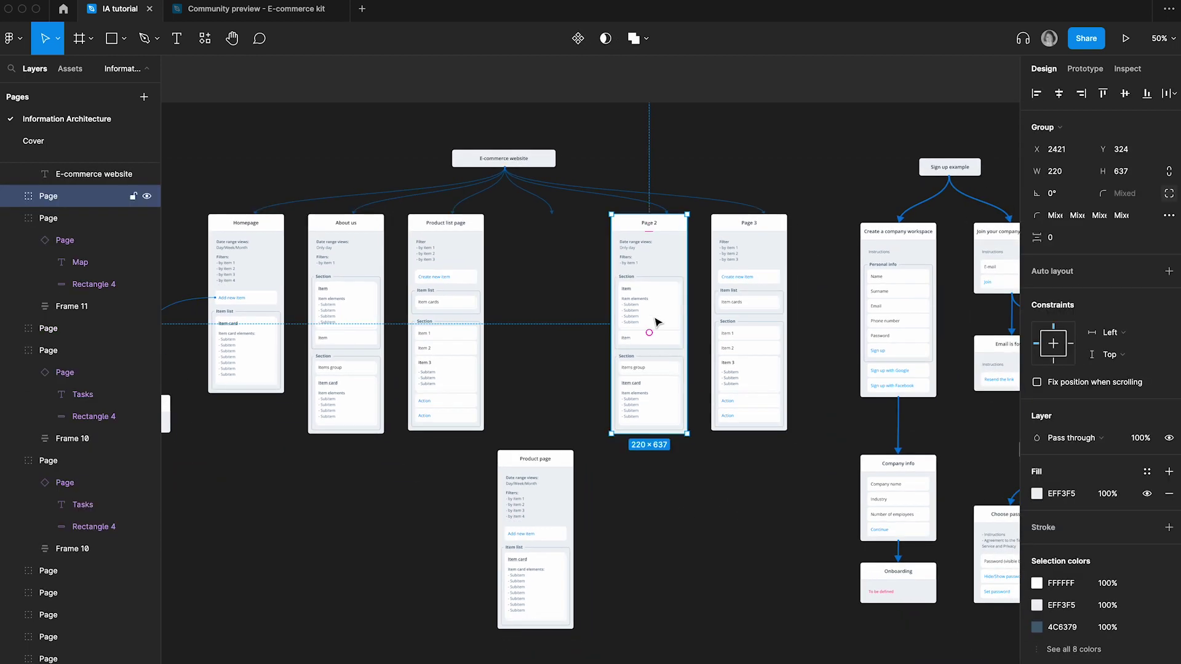
shift+click(740, 275)
scroll(743, 273, down, 5)
key(Delete)
- Delete the whole Sign up example flow with its cards and connectors beside the page map
scroll(743, 272, up, 1)
scroll(743, 272, right, 3)
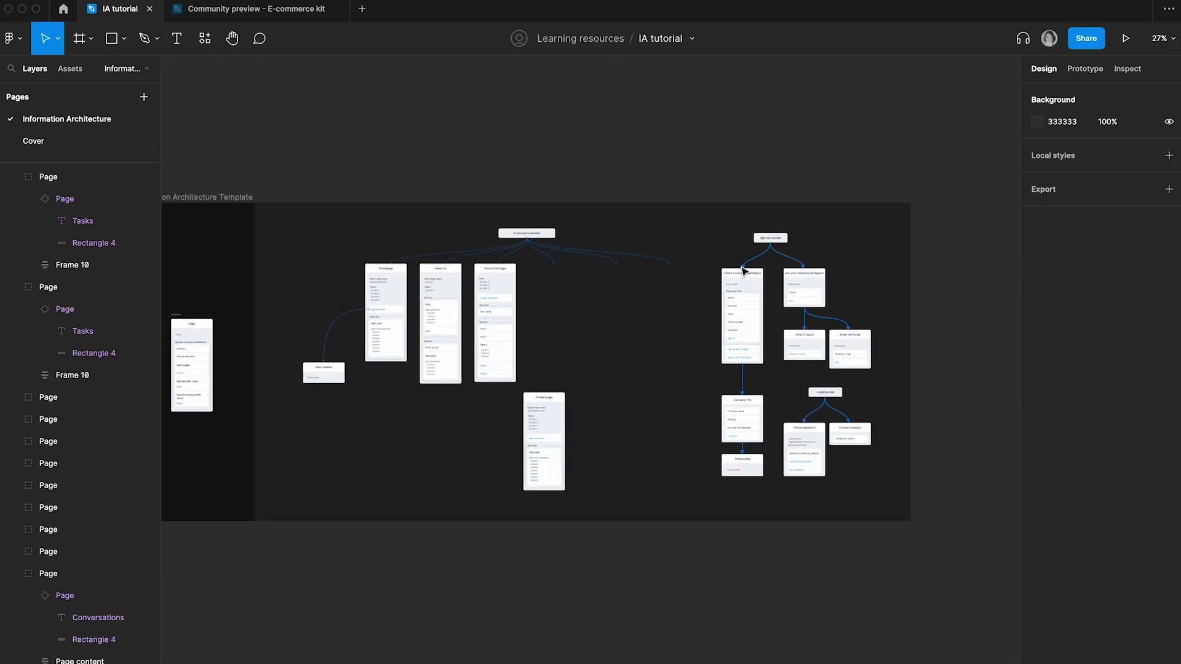
drag(901, 172, 707, 492)
key(Delete)
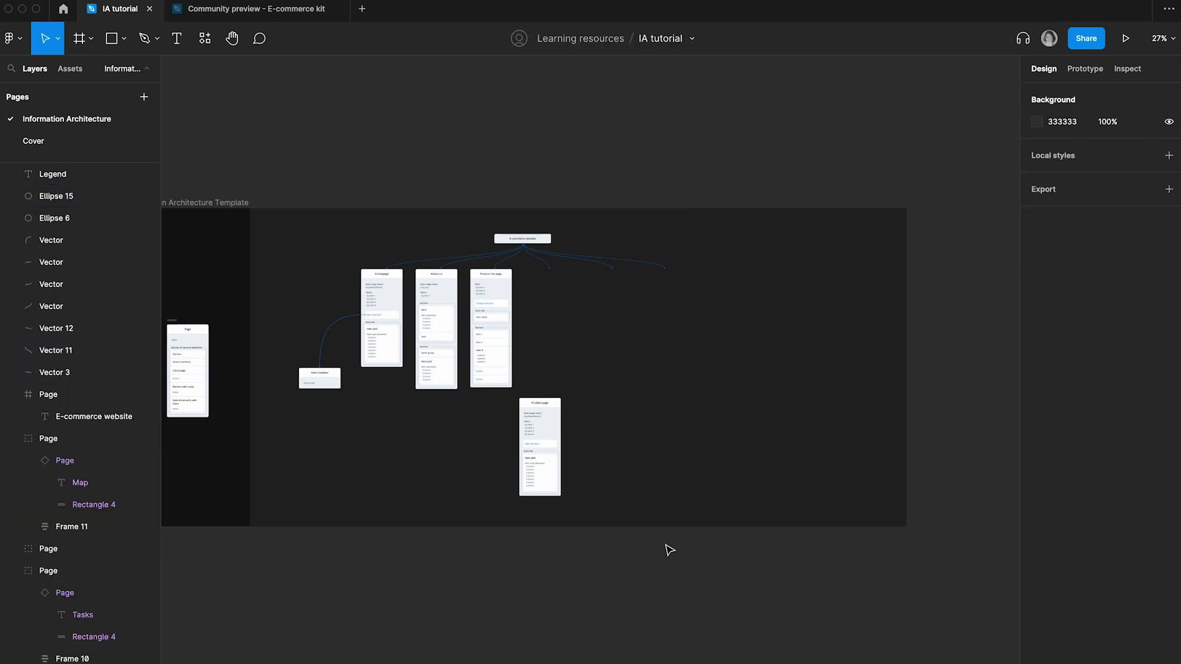
- Delete the connectors from the E-commerce website node that no longer lead to a page card
scroll(556, 343, up, 3)
drag(838, 278, 508, 241)
key(Delete)
- Delete the content blocks under the About us and Homepage titles, keeping only the title cards
scroll(679, 265, down, 3)
scroll(679, 266, left, 3)
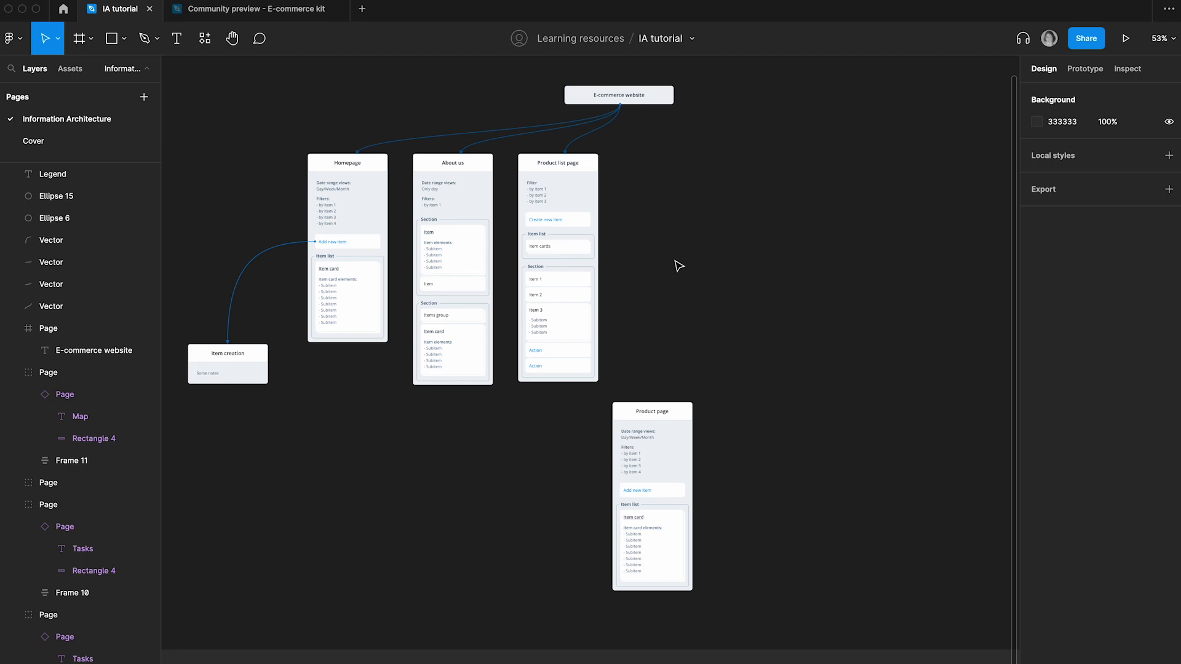
click(552, 180)
scroll(552, 181, up, 3)
click(465, 335)
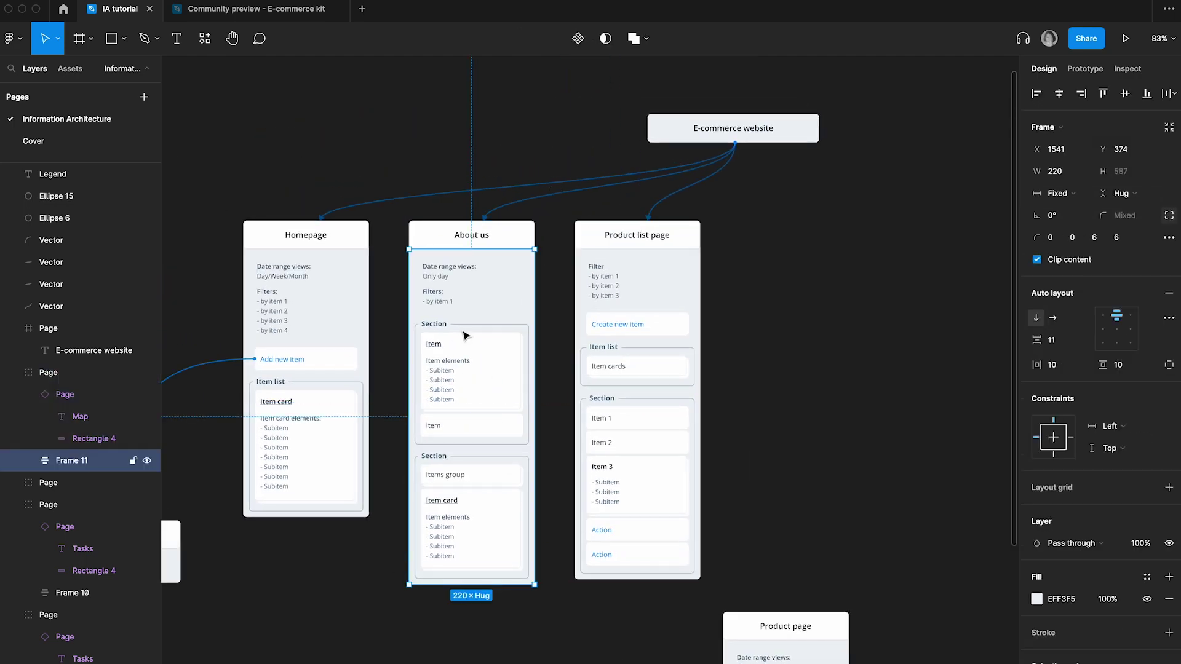
key(Delete)
click(322, 332)
key(Delete)
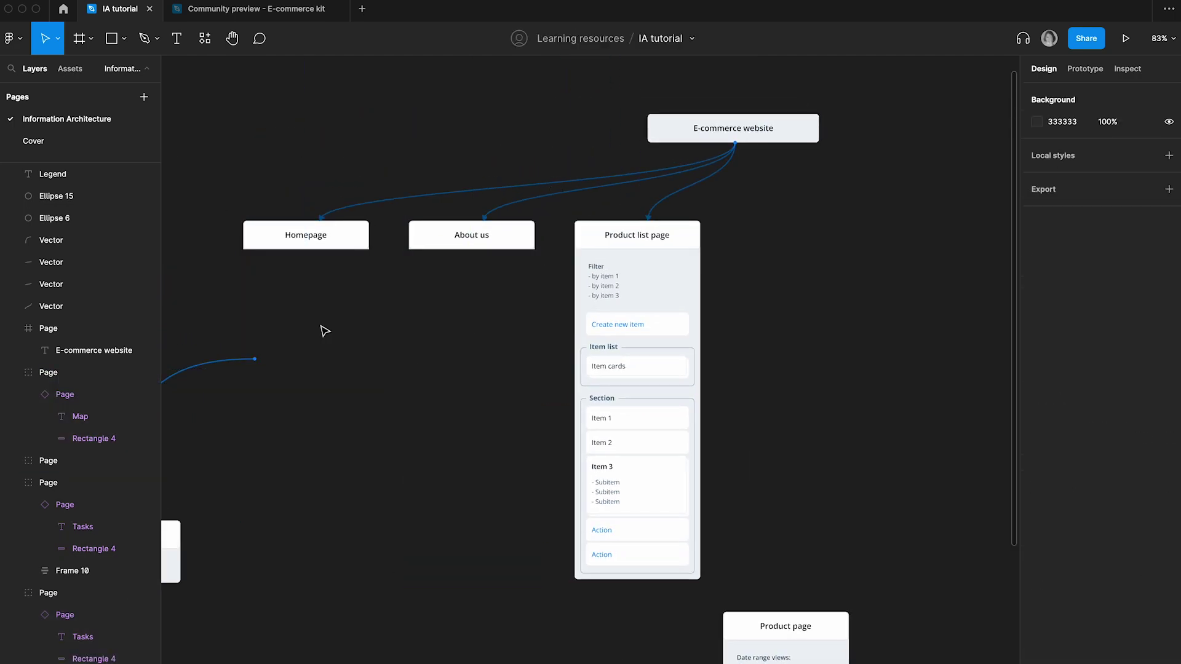
- Delete the Item creation card together with its connector
scroll(369, 335, left, 5)
drag(535, 302, 263, 639)
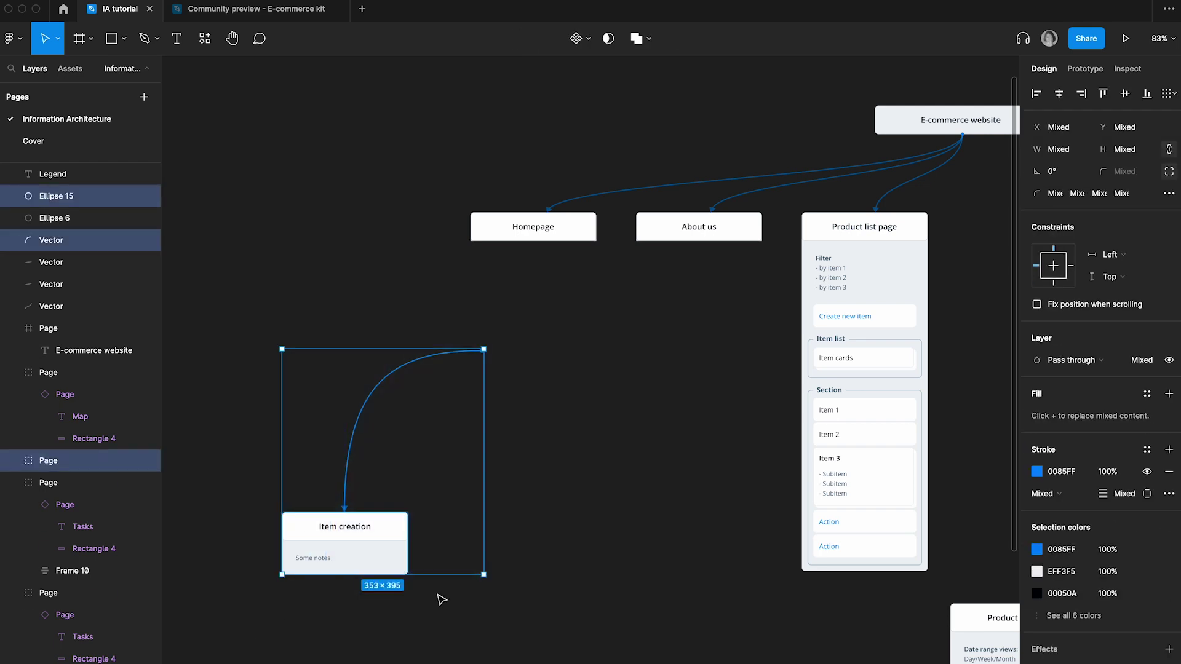
key(Delete)
- Delete the content block under the Product page title, keeping only its title card
scroll(440, 597, down, 3)
scroll(440, 596, right, 5)
click(819, 570)
double_click(819, 570)
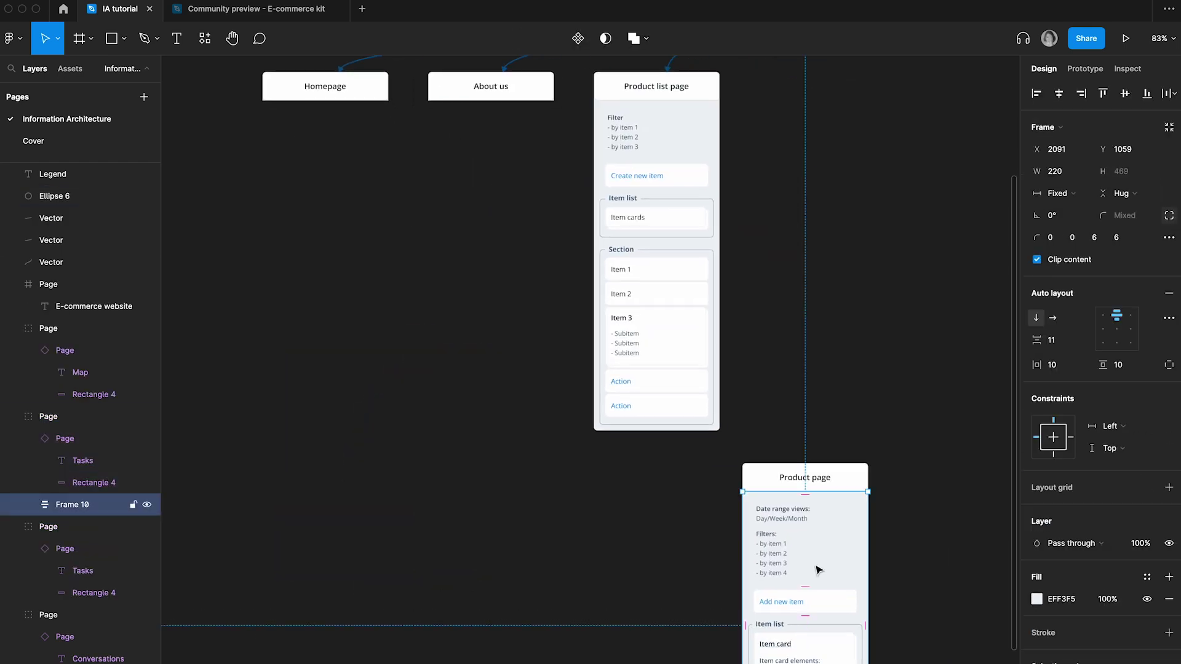
key(Delete)
- Detach the E-commerce kit file into its own window and place it beside the IA tutorial
scroll(699, 343, up, 3)
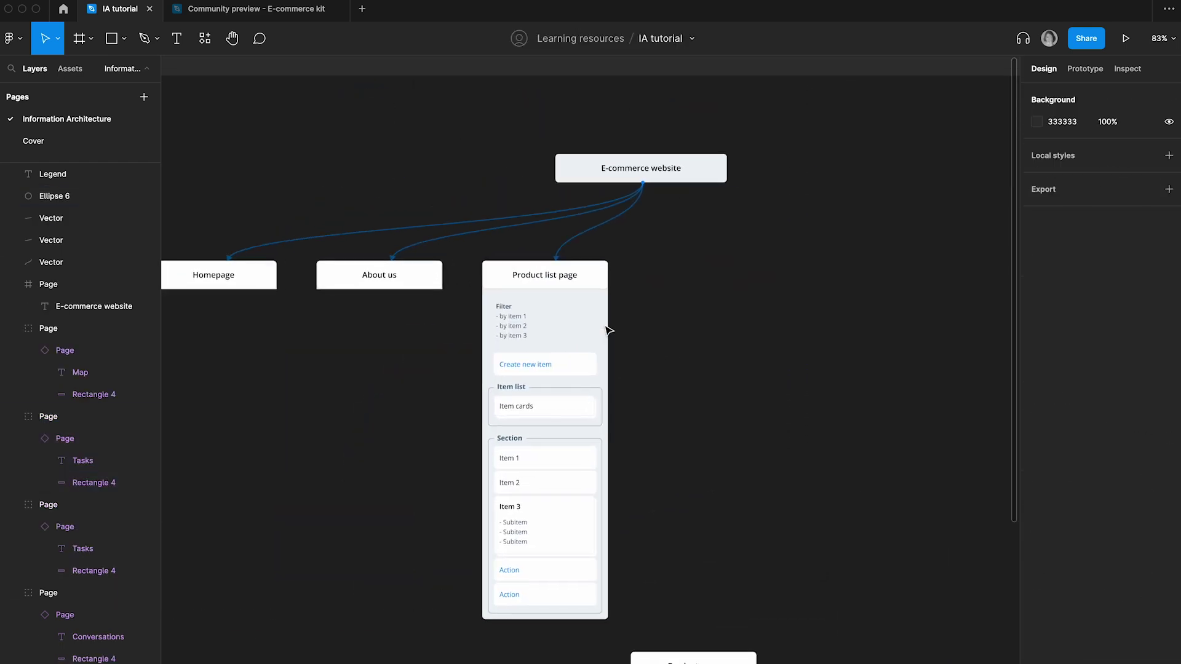
drag(256, 8, 747, 198)
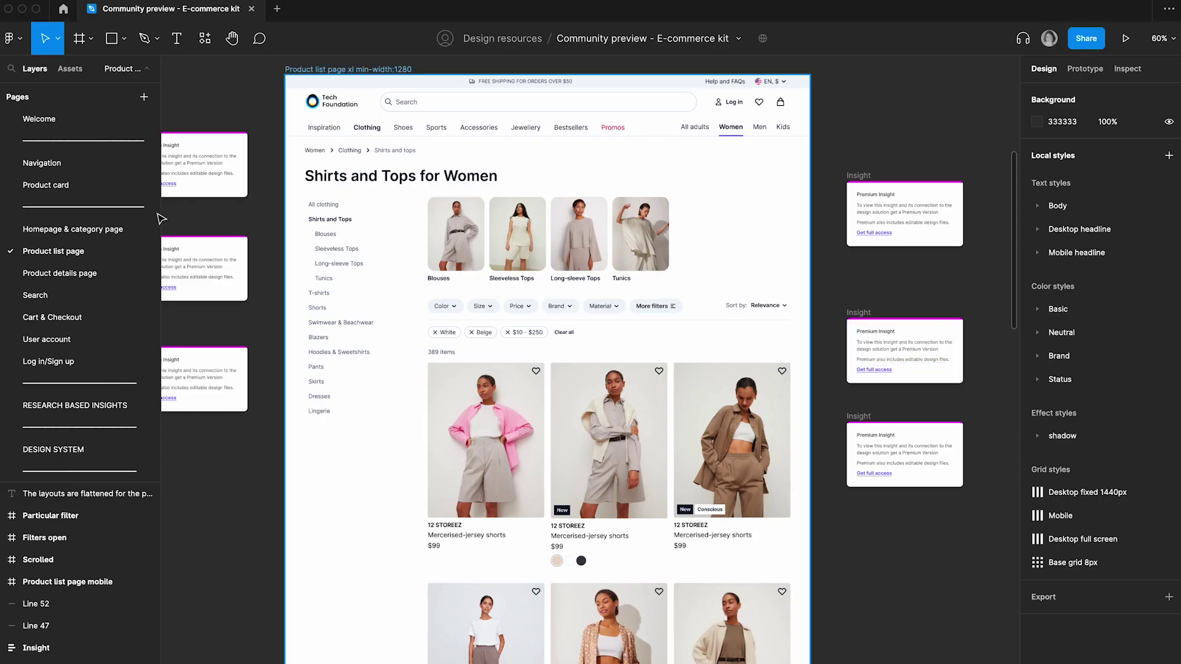
drag(0, 140, 781, 137)
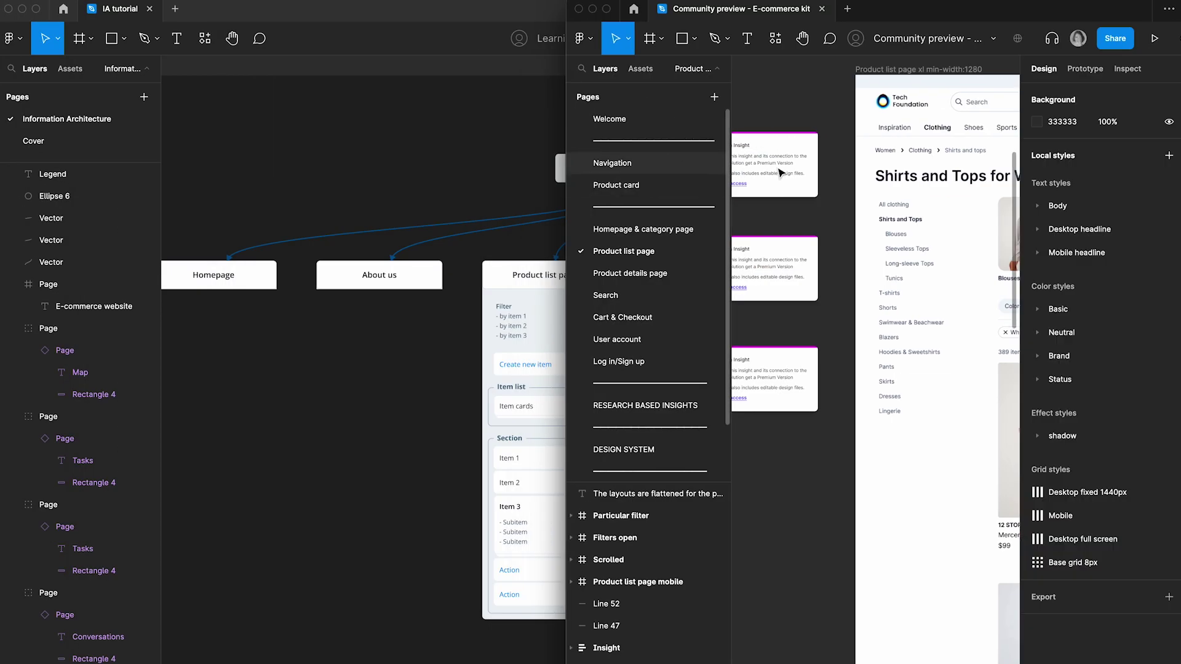
- Hide the E-commerce kit's interface and position the canvas to show the full width of the Shirts and Tops layout
key(super+backslash)
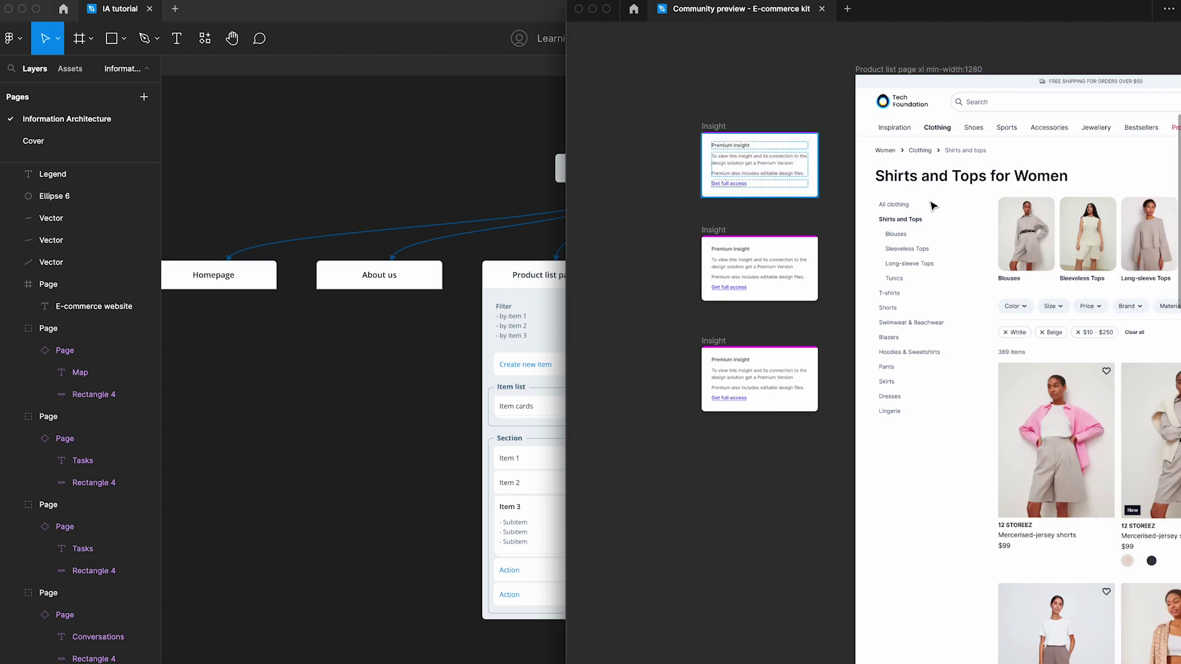
scroll(989, 159, up, 3)
scroll(989, 159, left, 3)
scroll(989, 159, up, 1)
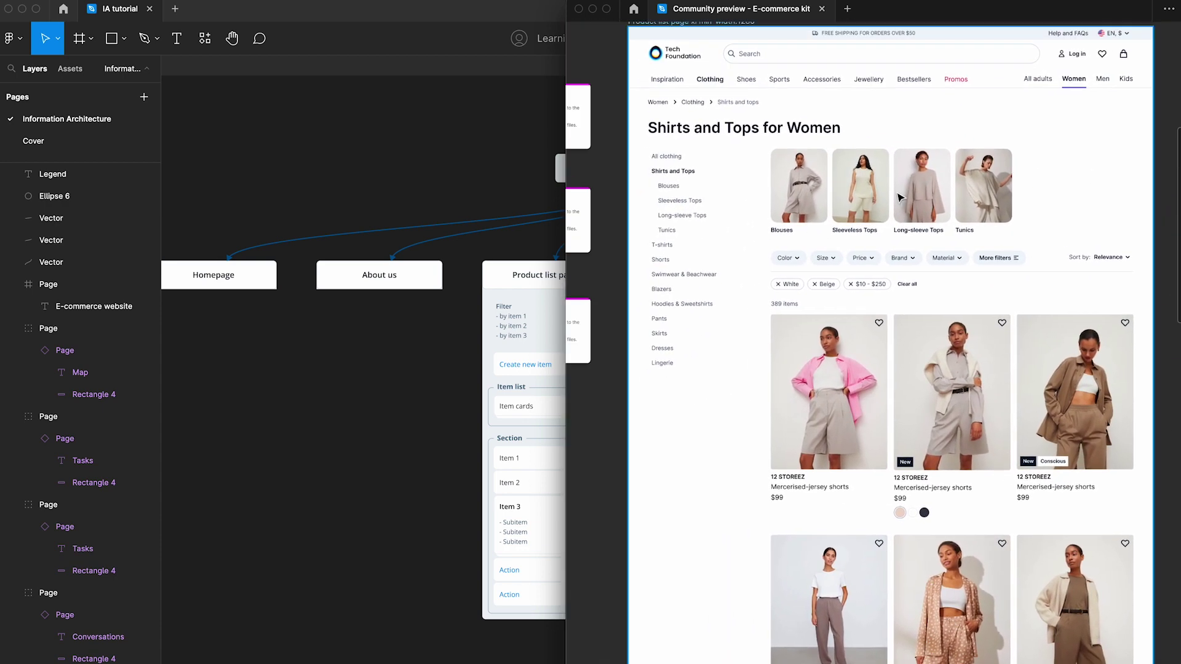
scroll(712, 230, left, 1)
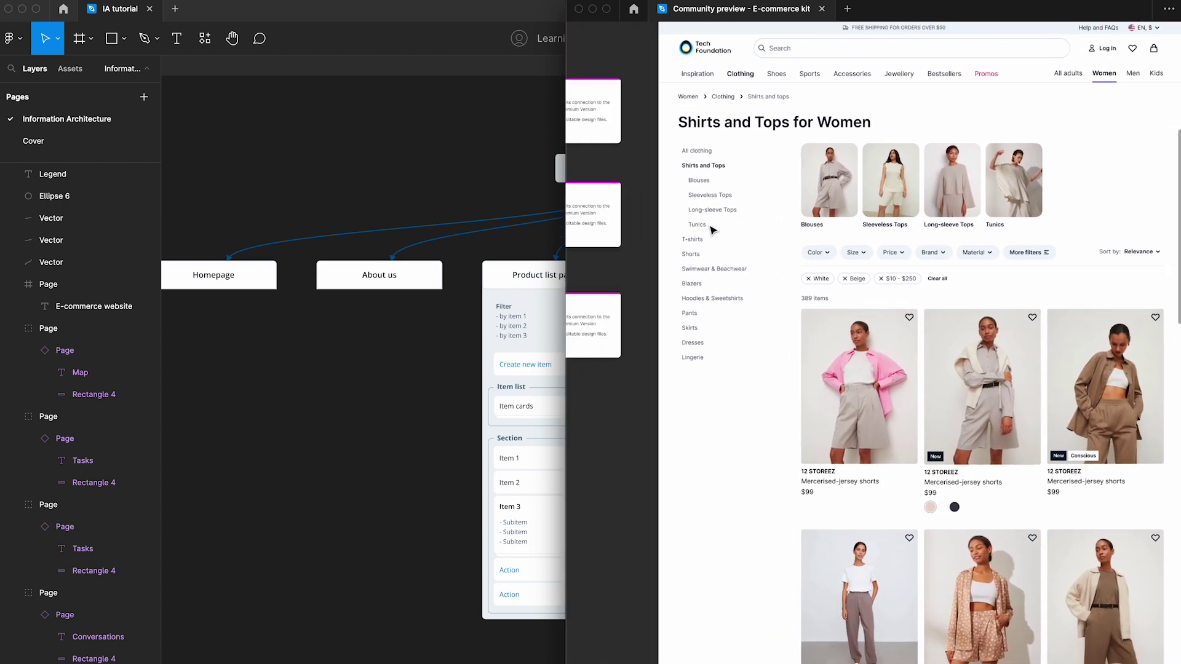
- Hide the IA tutorial's interface and resize its window so the kit's Shirts and Tops layout stays uncovered beside it
click(302, 169)
drag(1180, 265, 798, 265)
key(super+backslash)
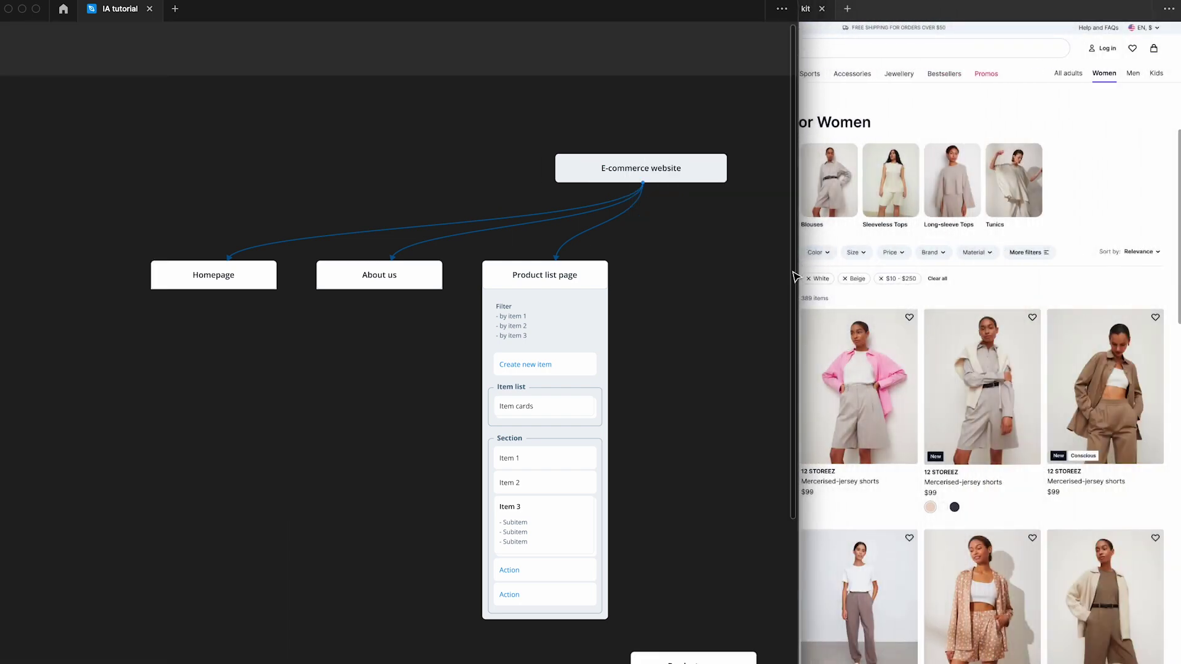
drag(798, 341, 670, 344)
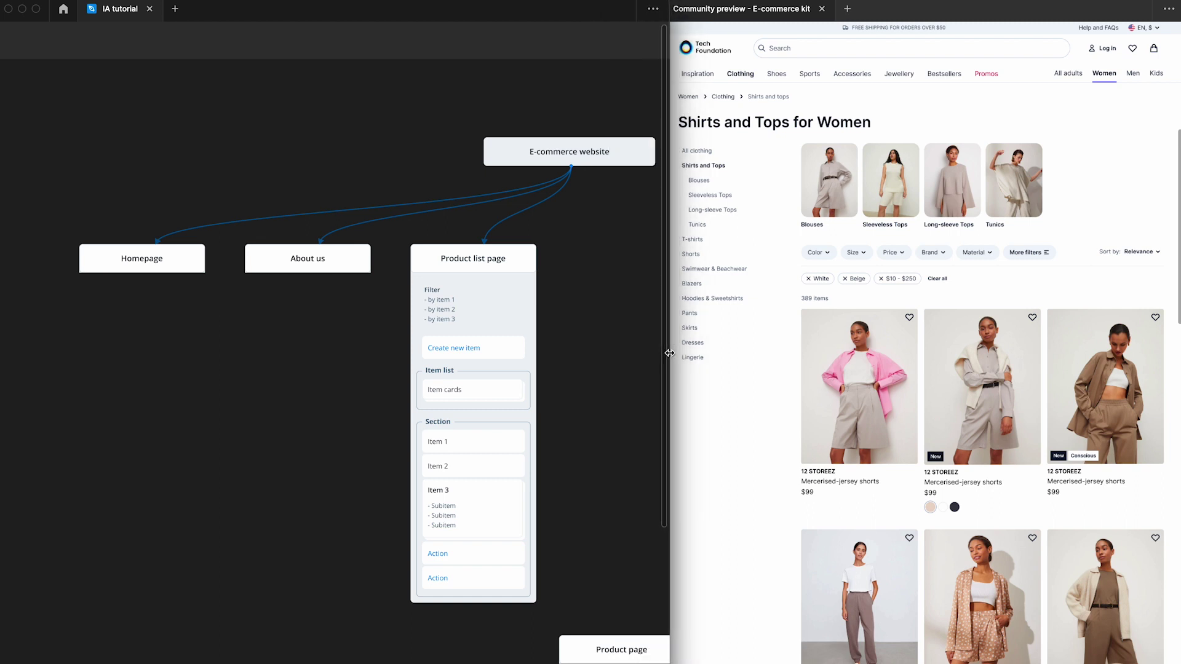
- Replace the notes text under the Page title in the LEGEND card with "Filters:" followed by the lines "-filter 1" and "filter 2"
scroll(498, 327, down, 5)
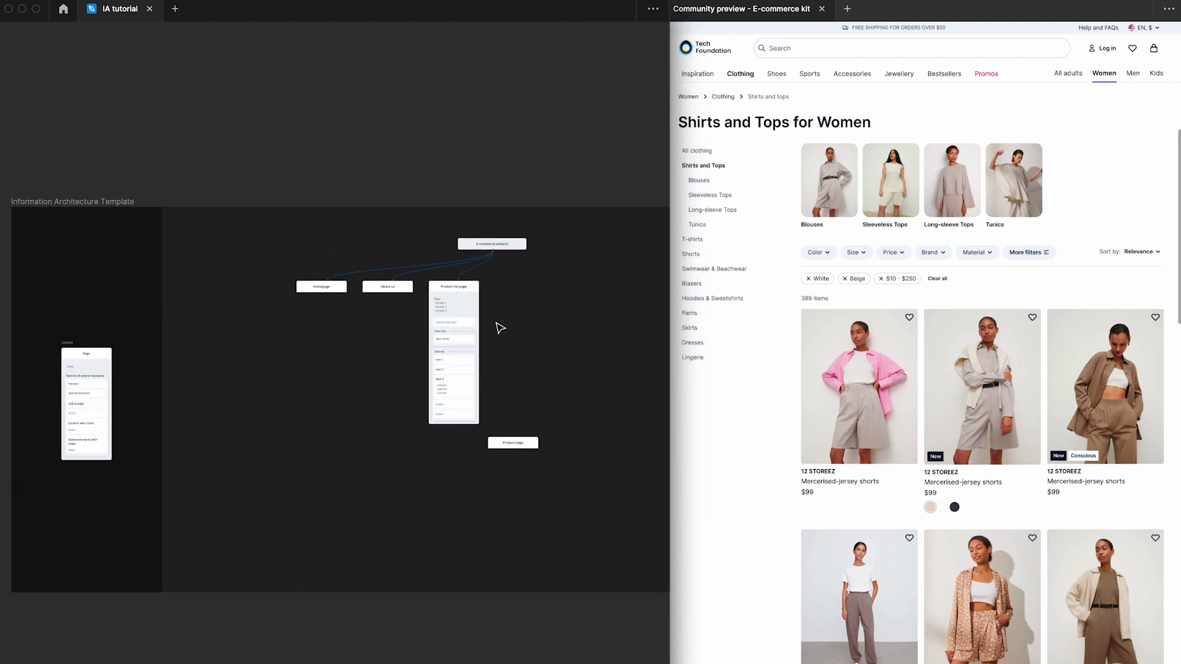
scroll(498, 326, up, 2)
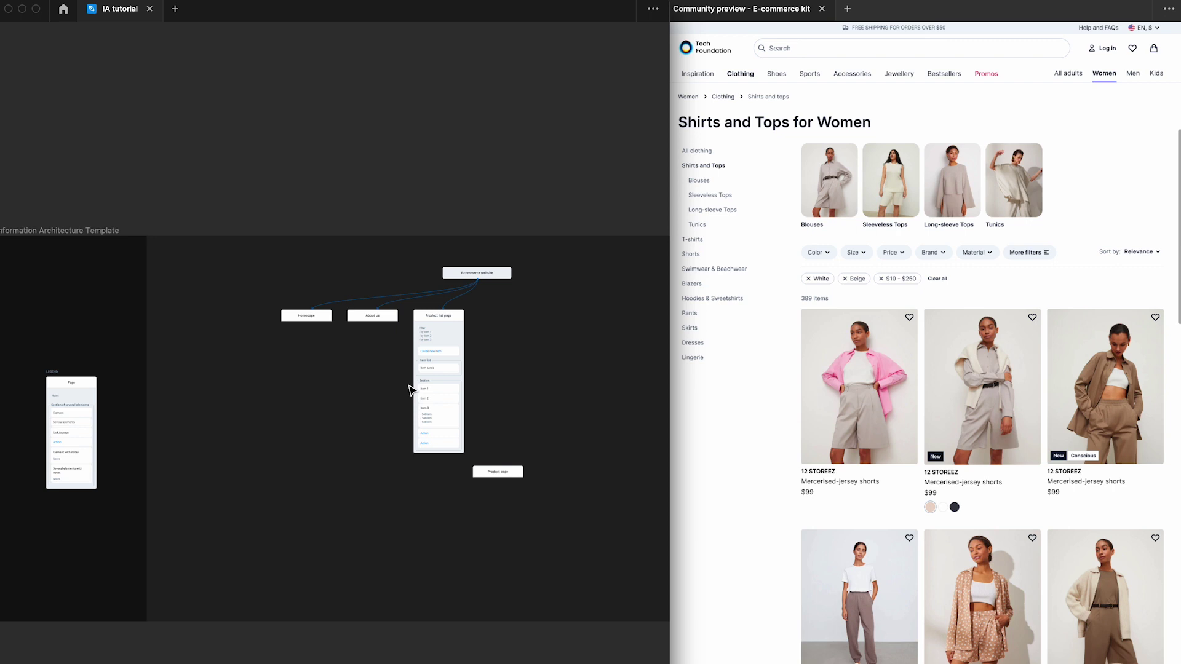
scroll(63, 348, left, 2)
scroll(63, 348, down, 2)
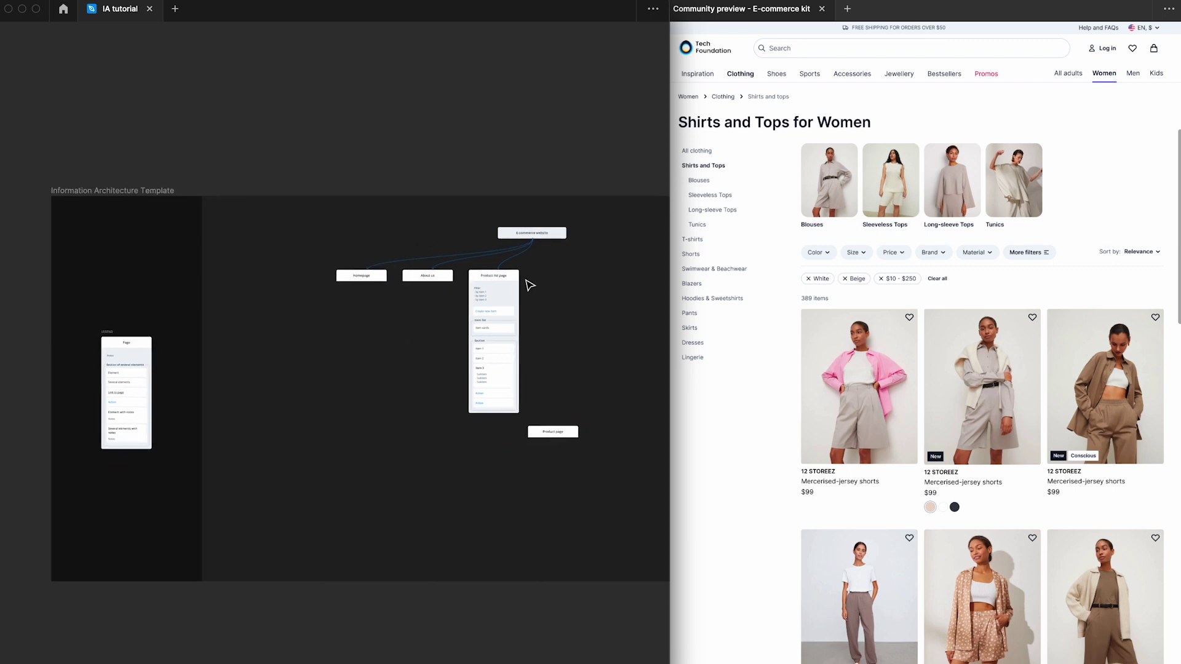
scroll(478, 300, up, 5)
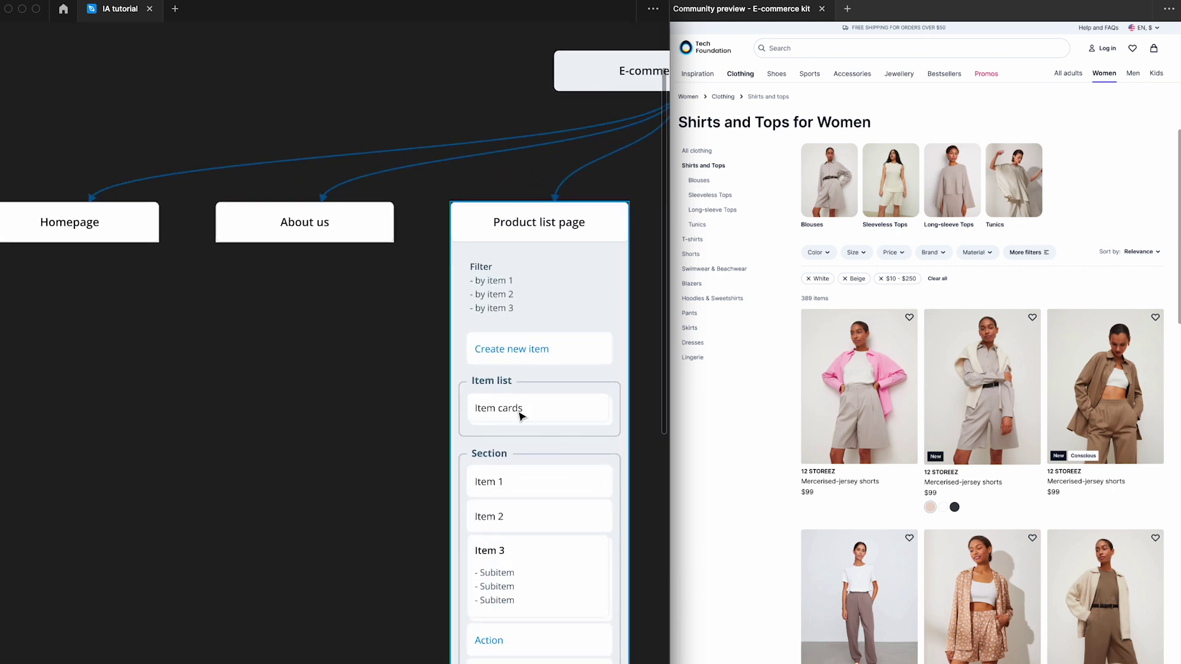
scroll(483, 393, left, 10)
scroll(482, 394, down, 2)
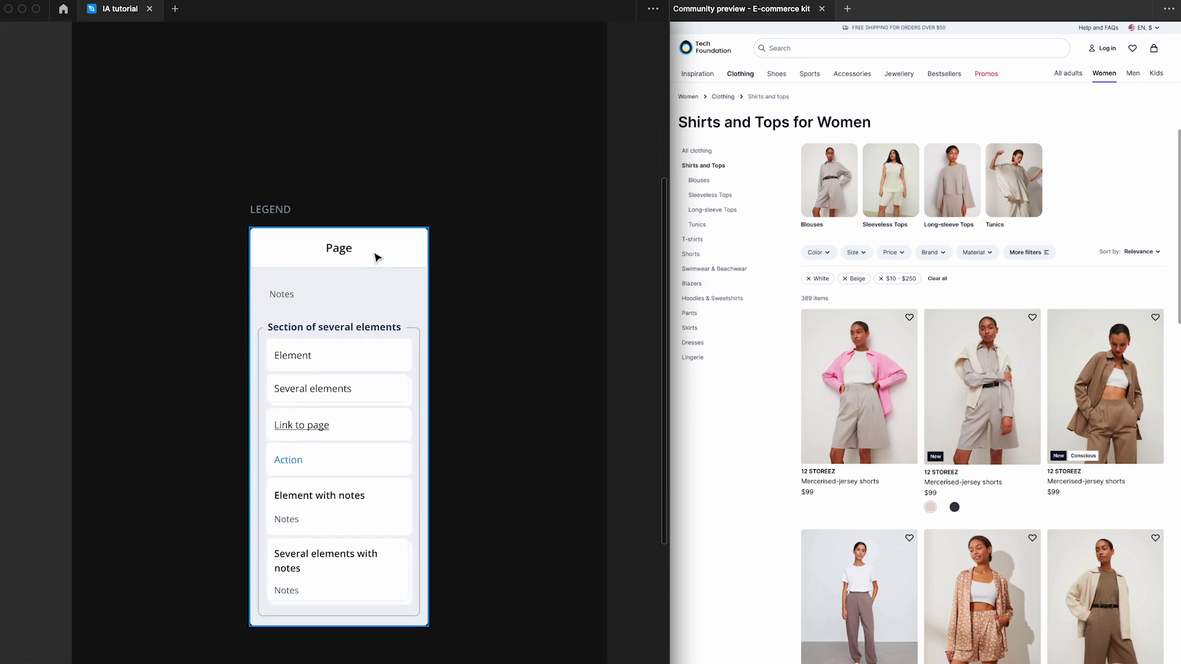
click(286, 296)
double_click(287, 293)
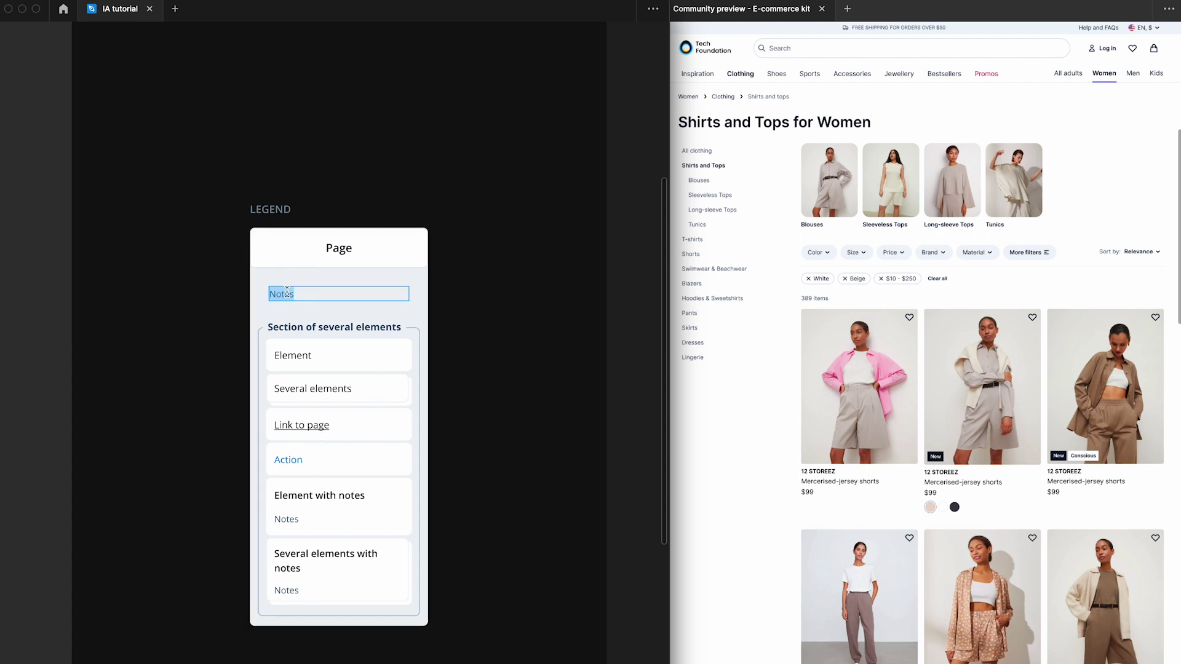
text(Filters:)
key(Return)
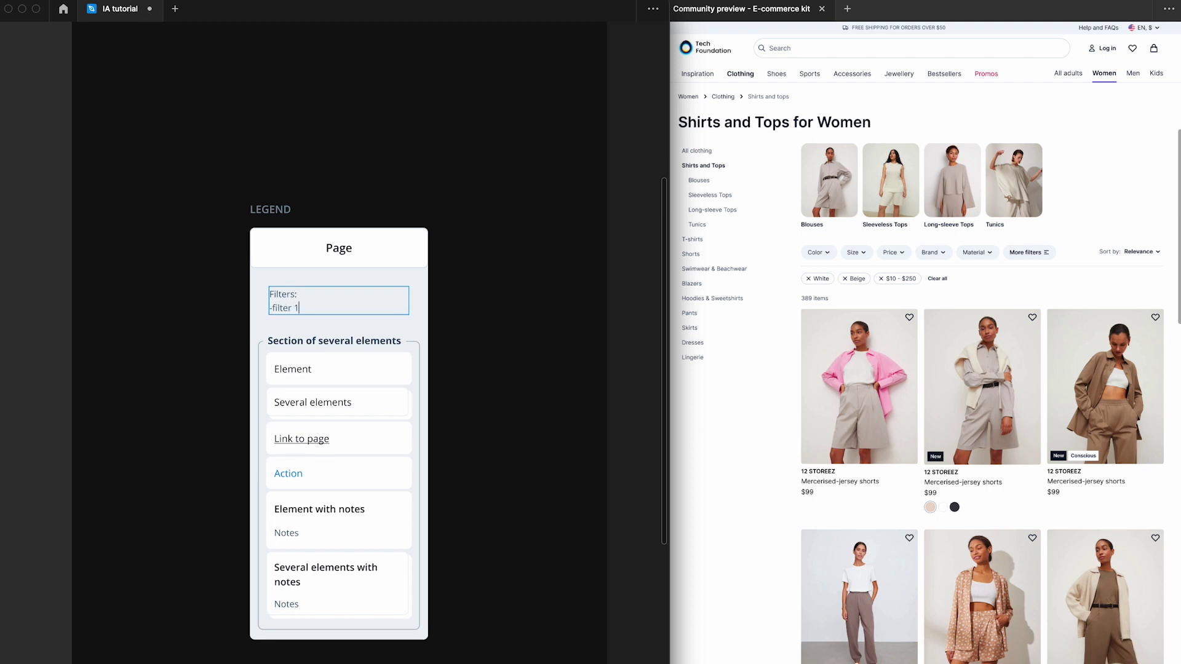
text(-filter 1)
key(Return)
text(-)
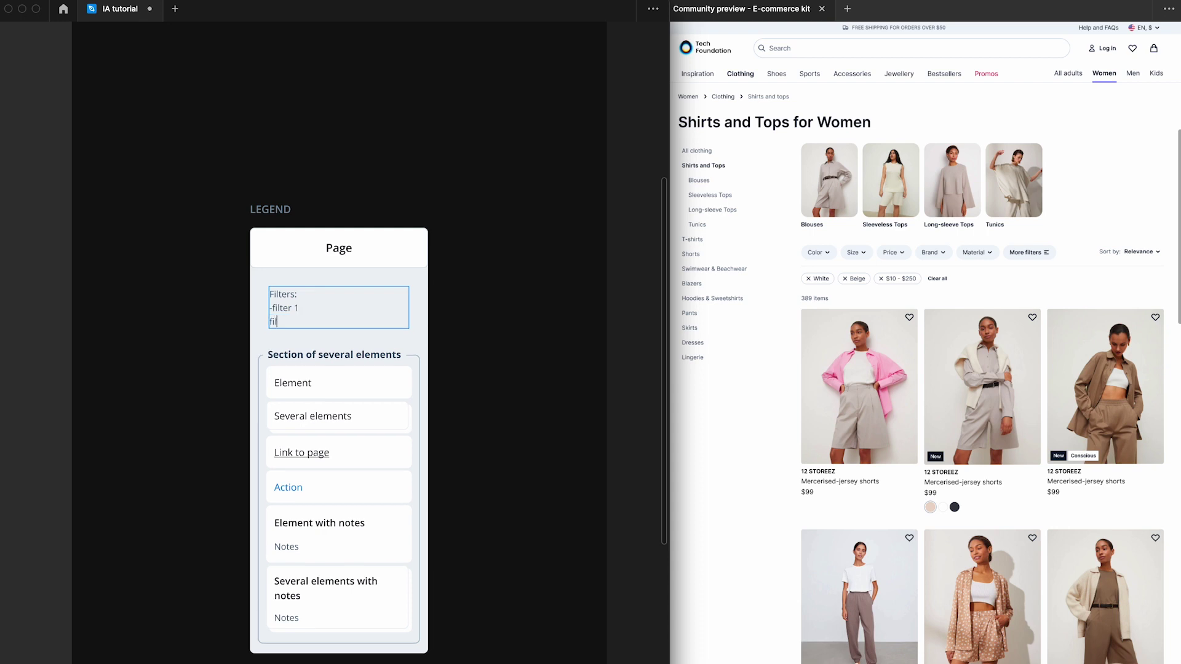
text(filter 1 filter 2)
key(Return)
- Extend the same notes text with a "Sorting:" list containing "- 1" and "-2", plus a separate "Search" line
key(Return)
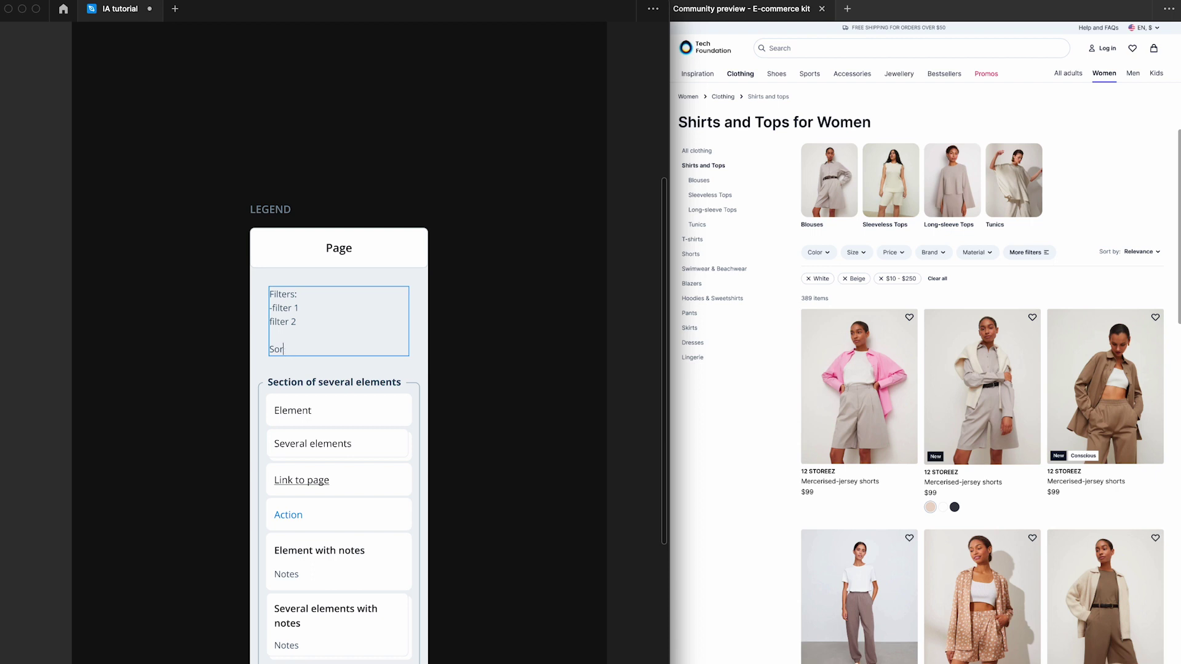
text(Sorting:)
key(Return)
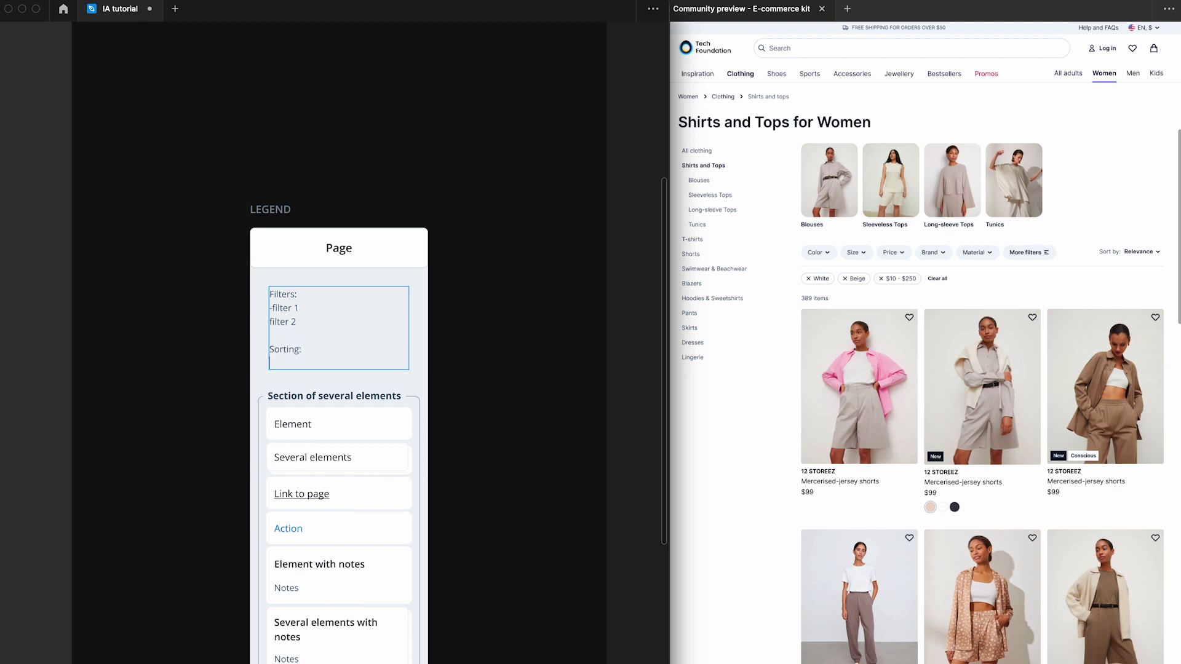
text(- 1)
key(Return)
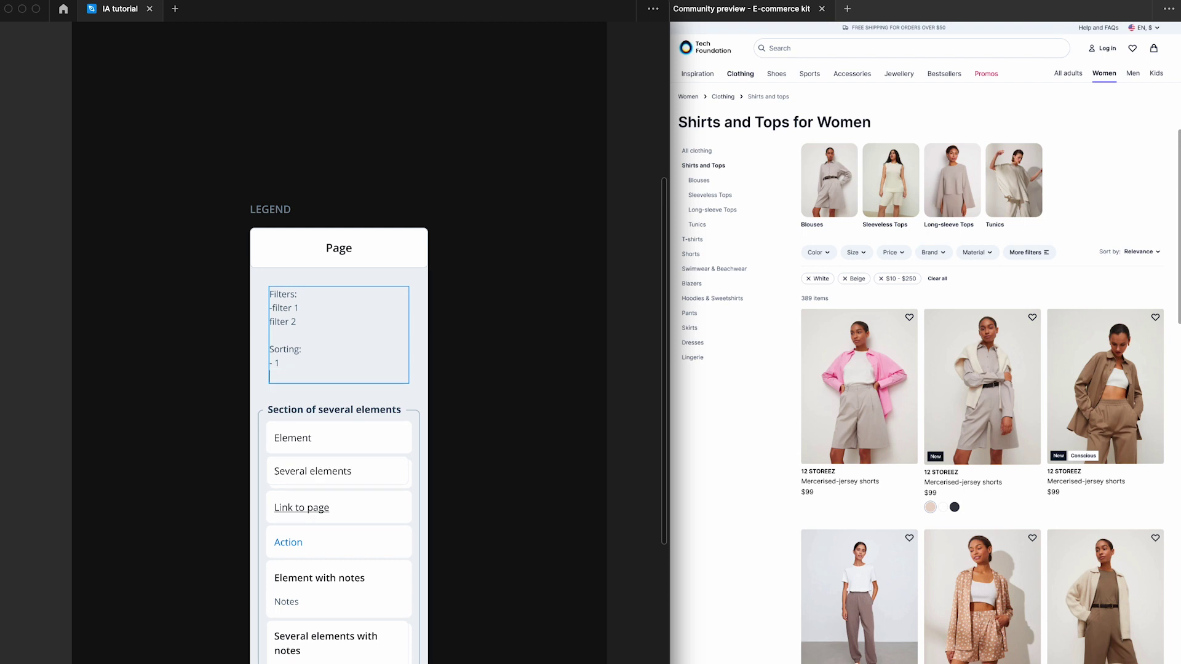
text(-2)
key(Return)
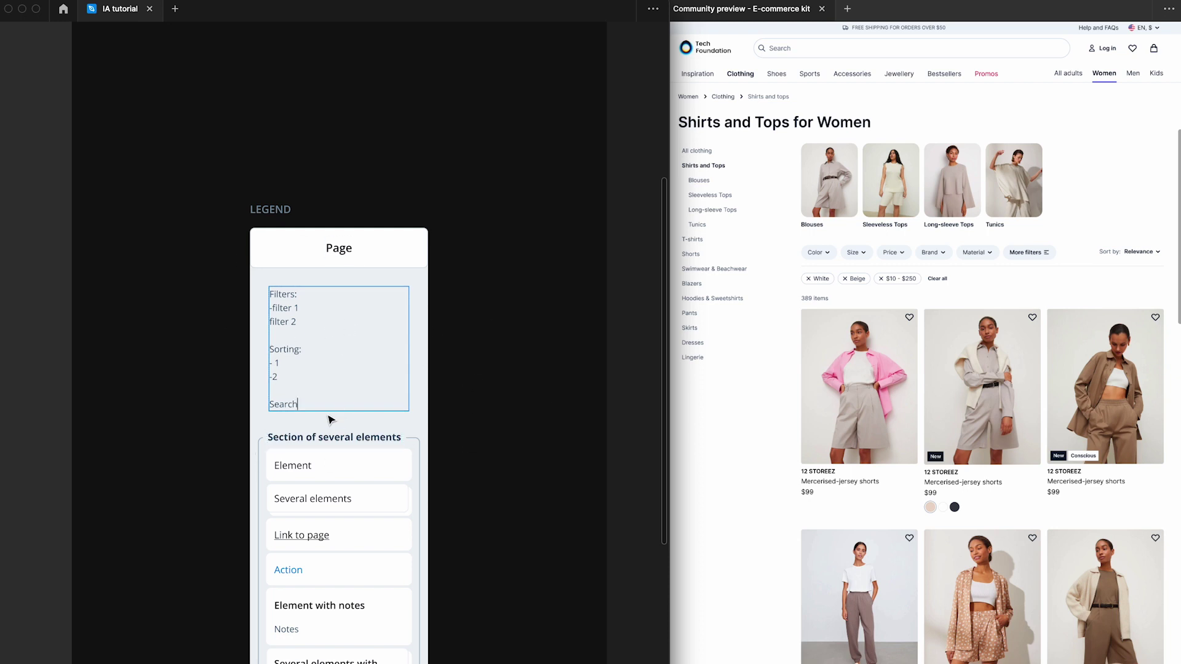
drag(324, 409, 232, 291)
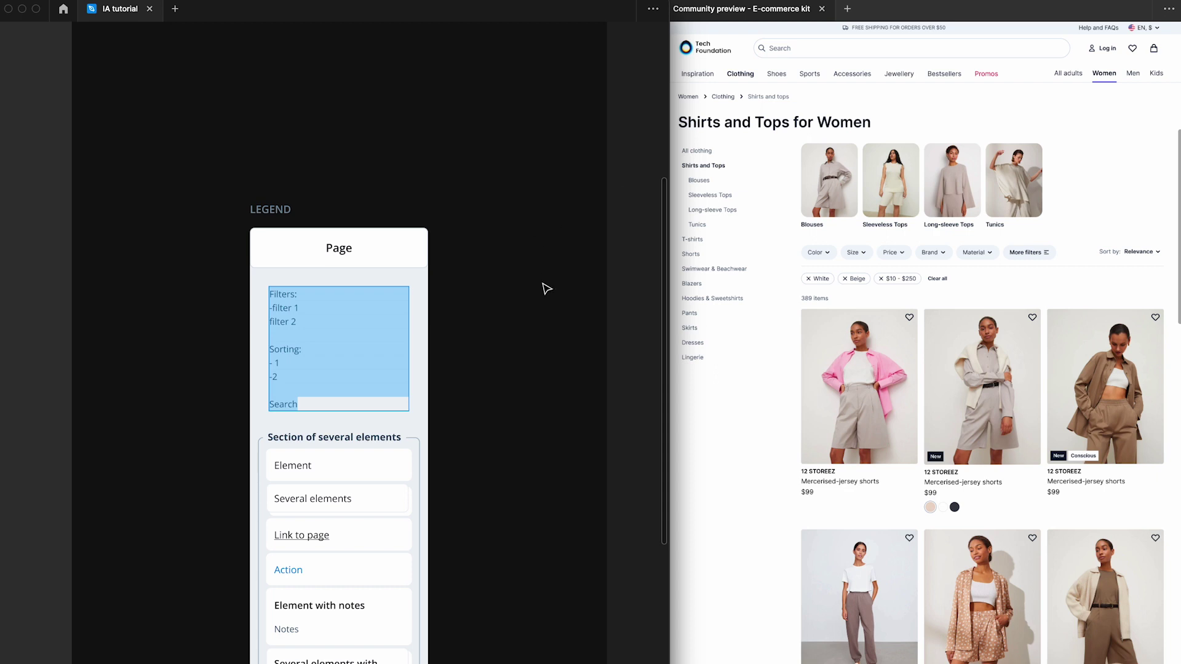
key(Escape)
- Move the Element card out of the section of several elements, placing it between the notes text and the section
scroll(501, 417, down, 3)
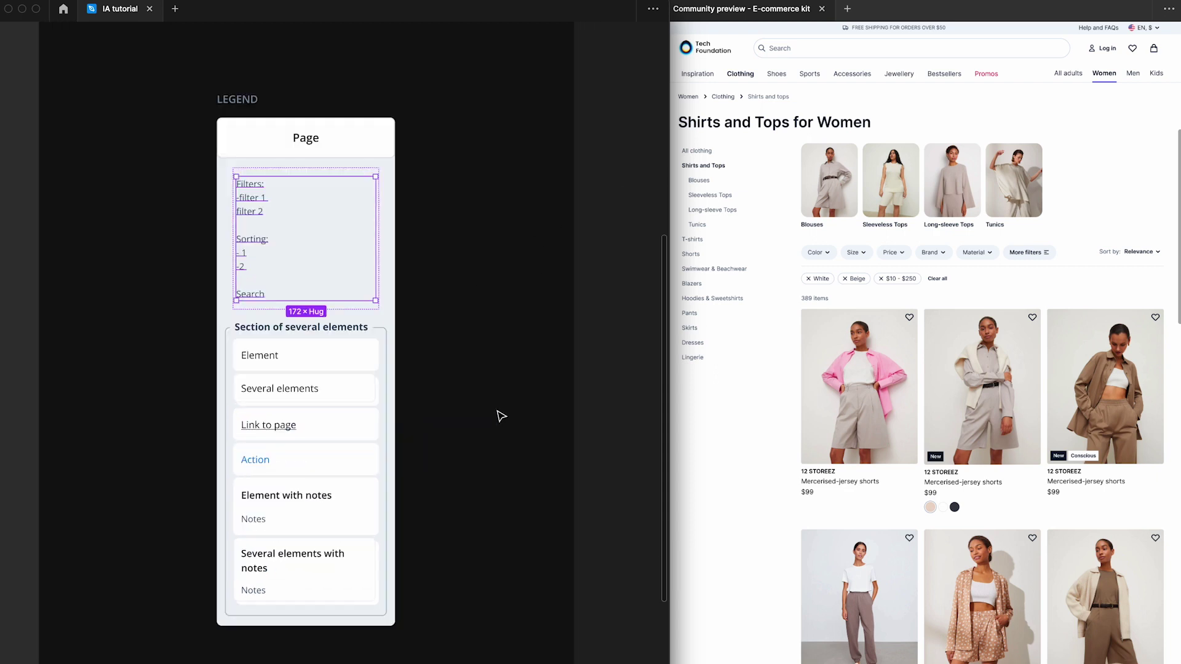
click(344, 389)
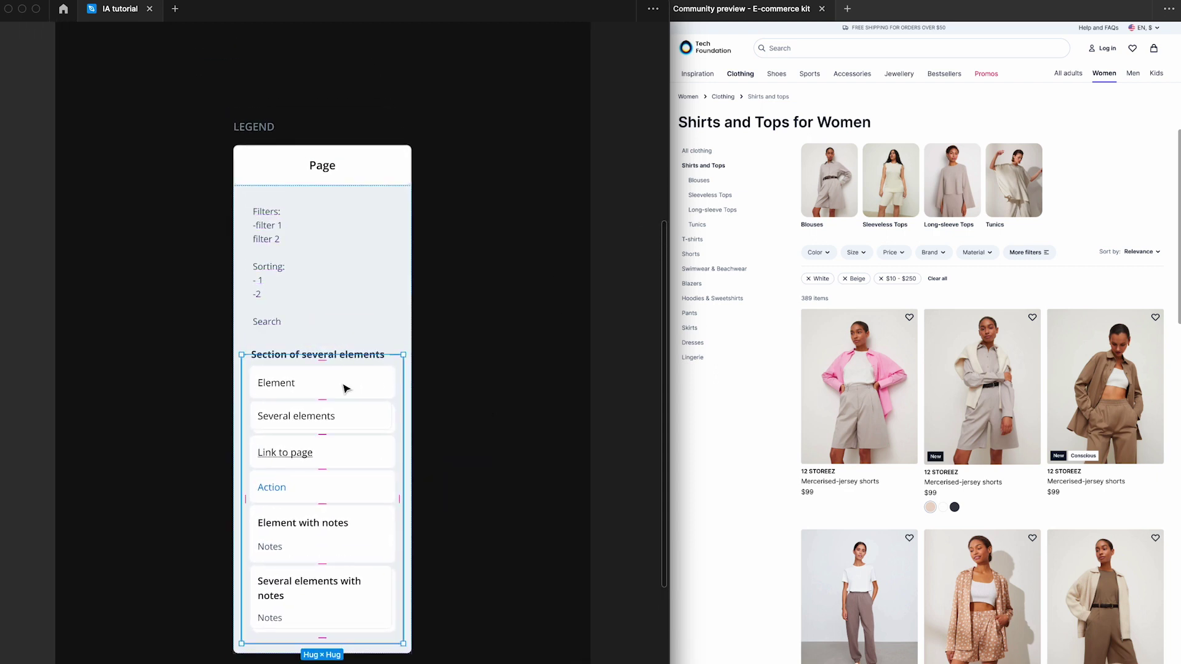
click(361, 388)
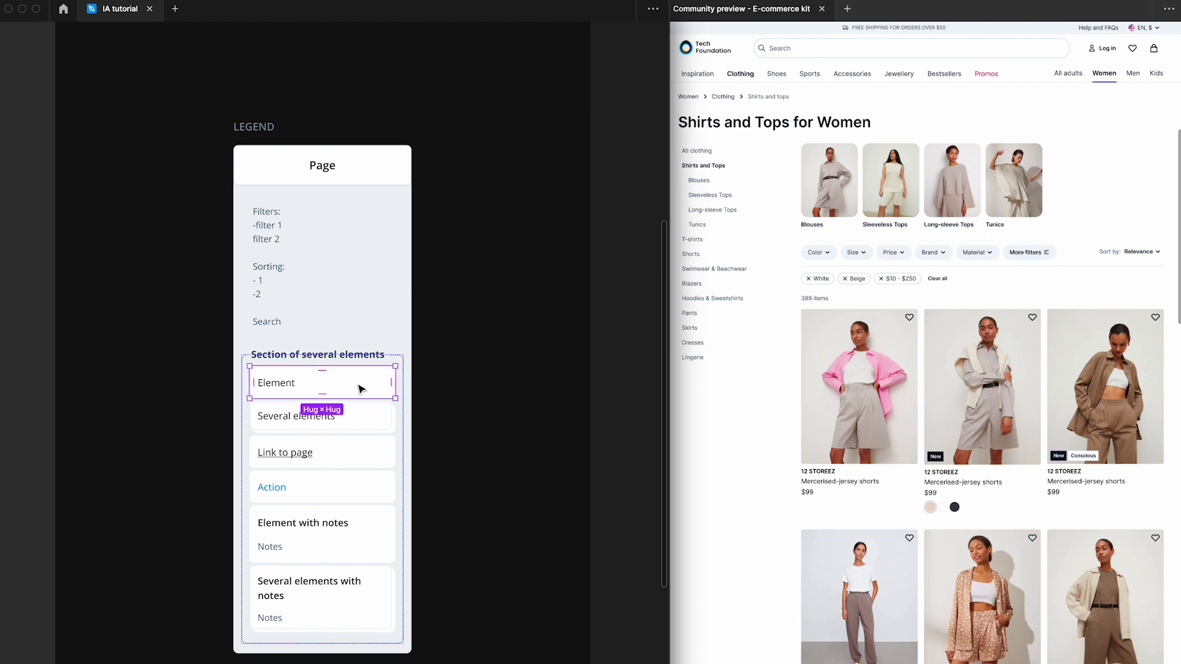
drag(361, 389, 286, 364)
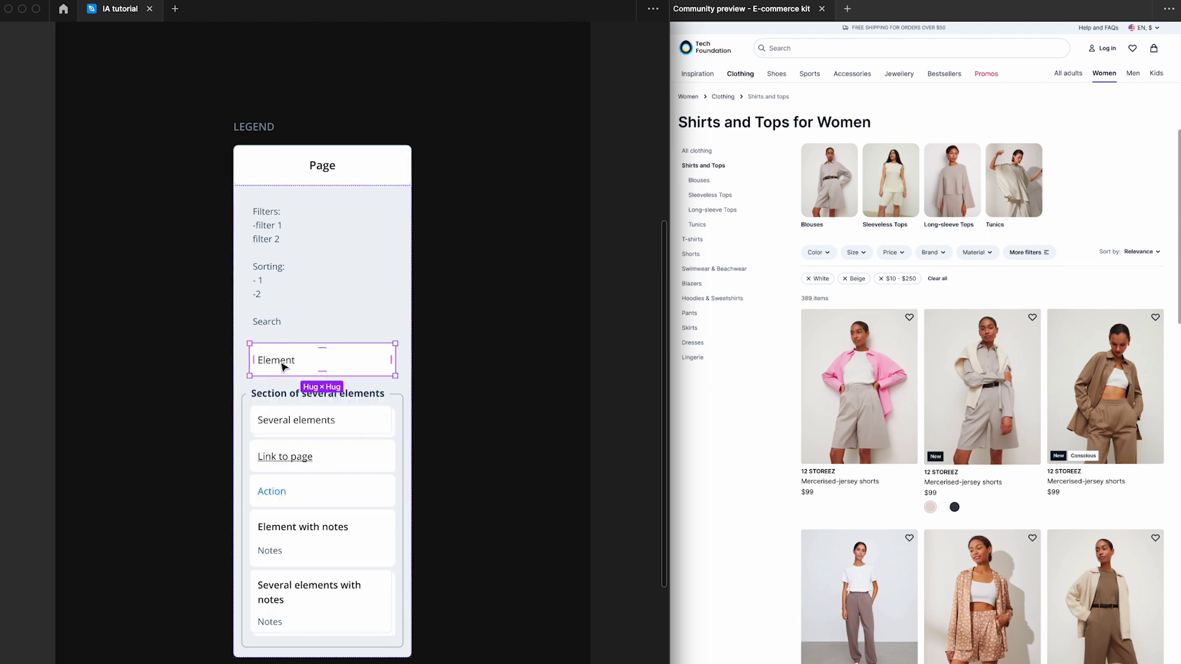
- Rename the standalone Element card above the section to "Marketing banner"
click(284, 363)
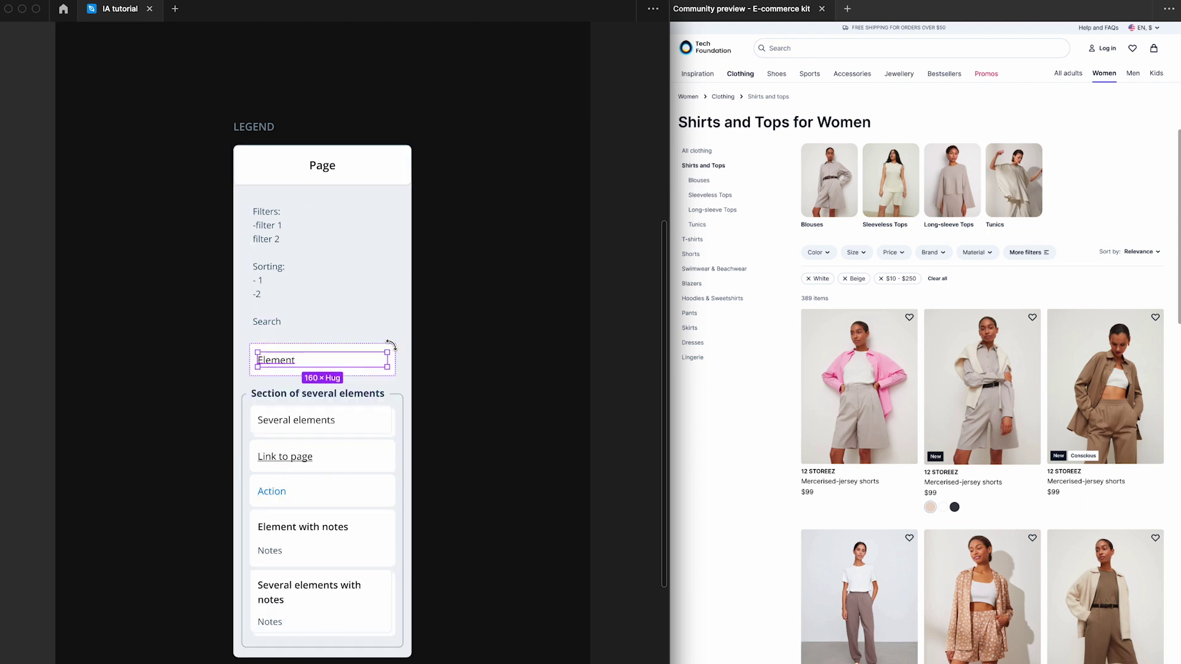
double_click(289, 364)
text(Marke)
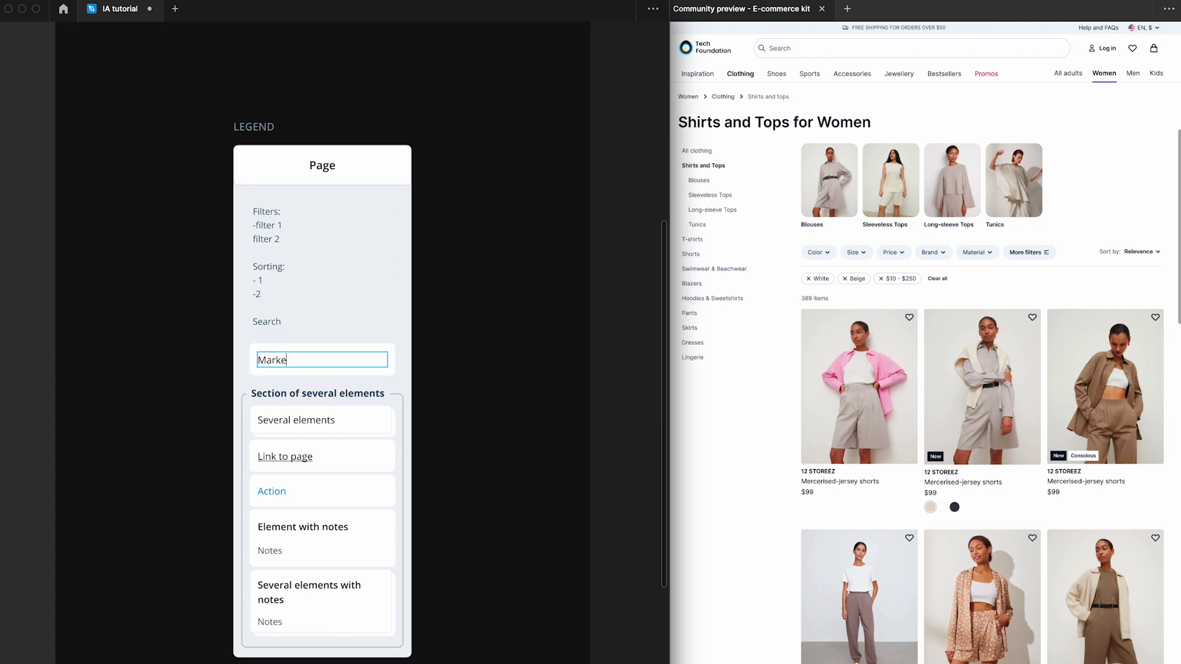
text(ting banner)
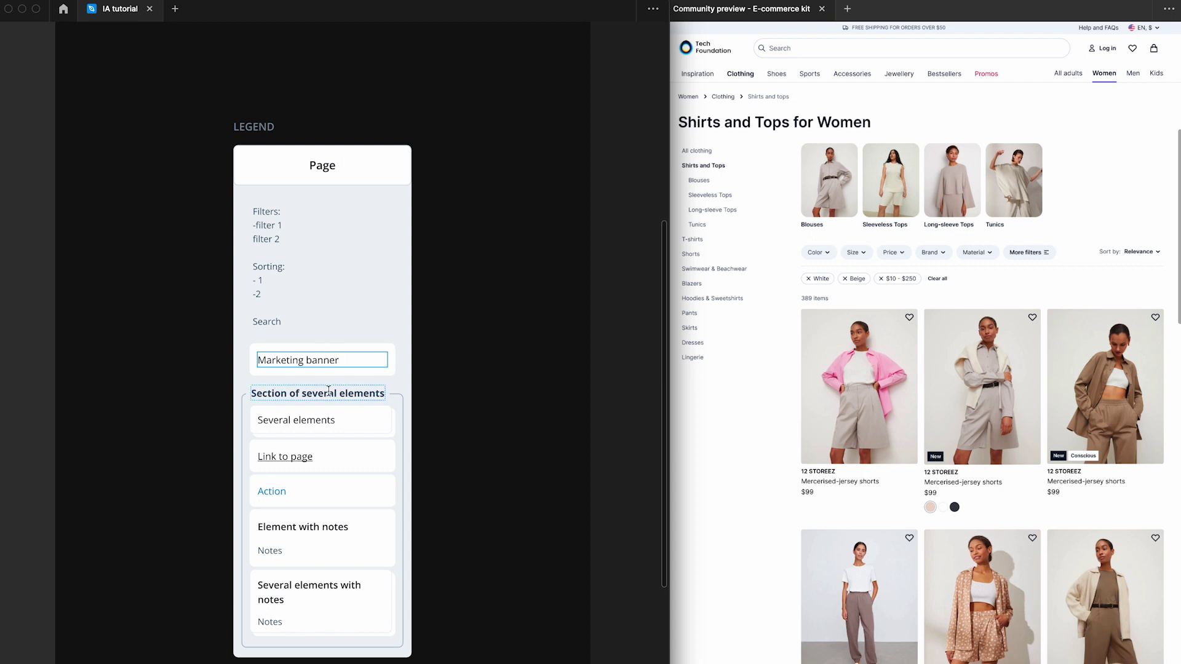
key(Escape)
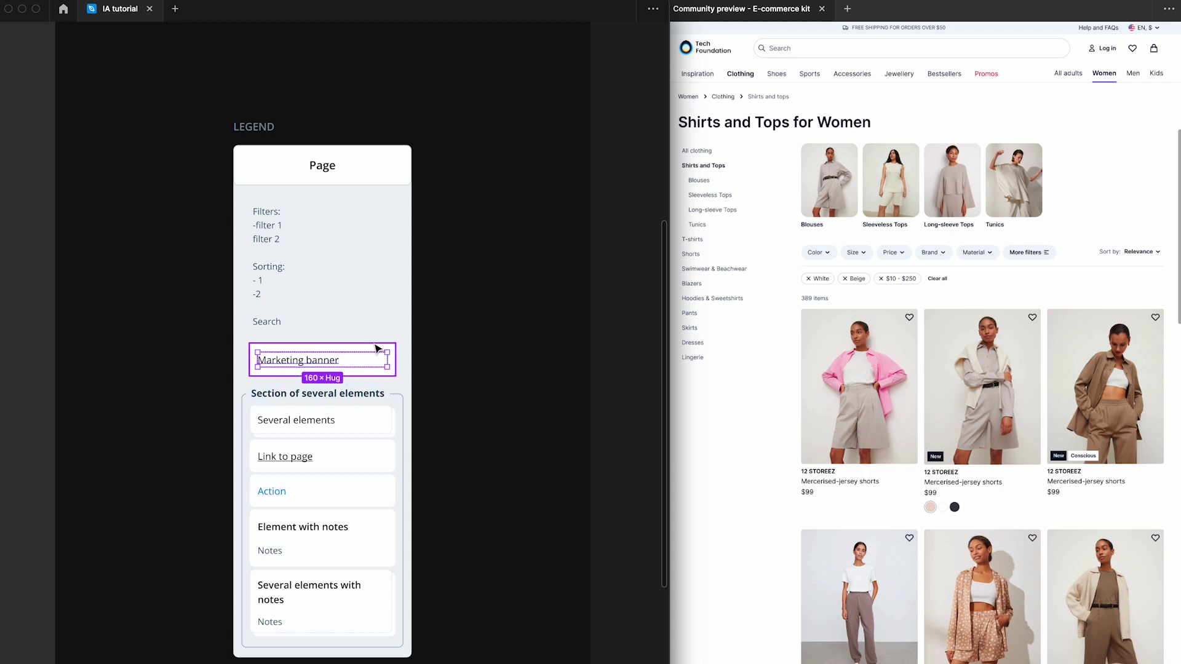
key(Escape)
key(ctrl+d)
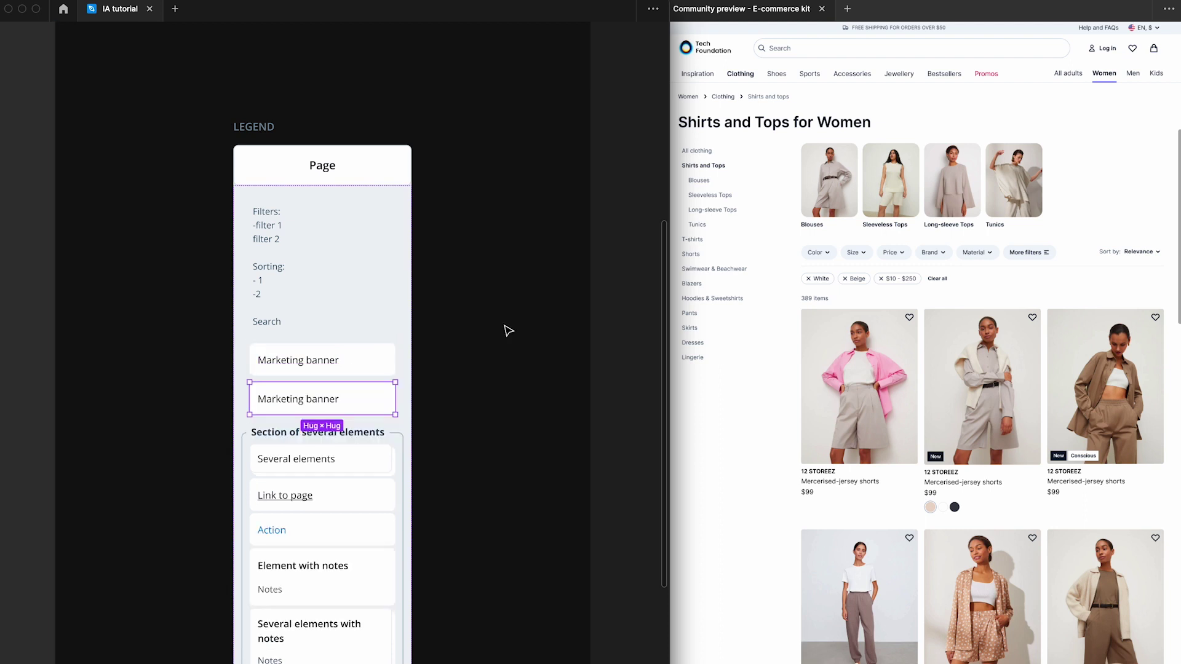
scroll(385, 469, down, 2)
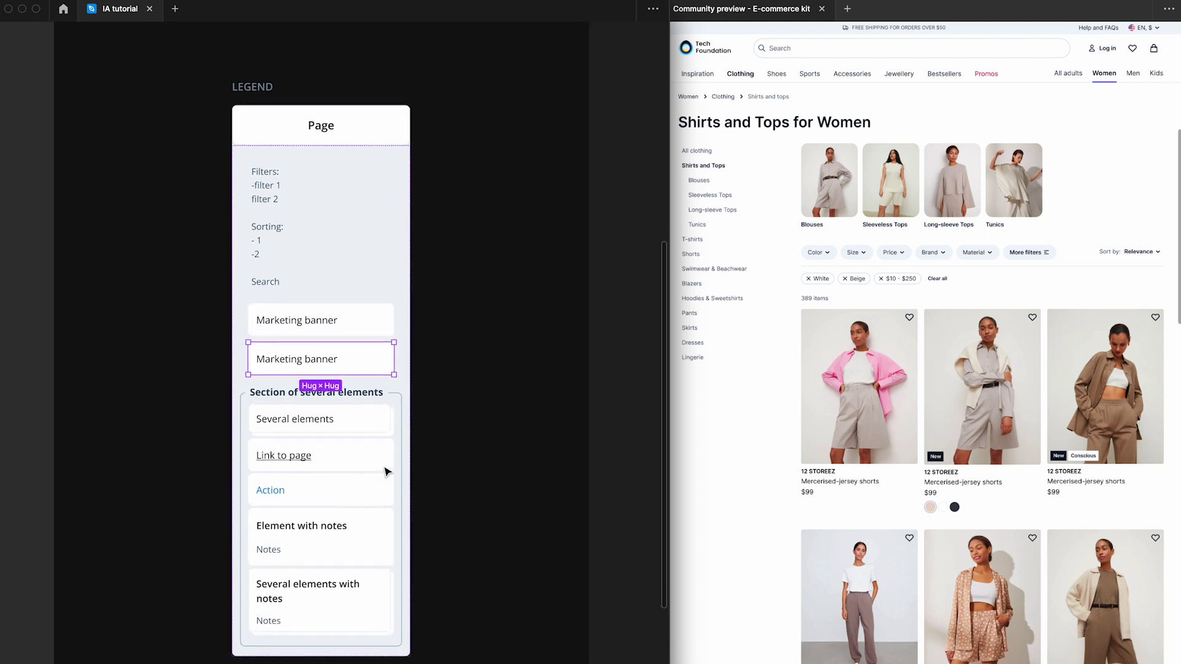
click(384, 409)
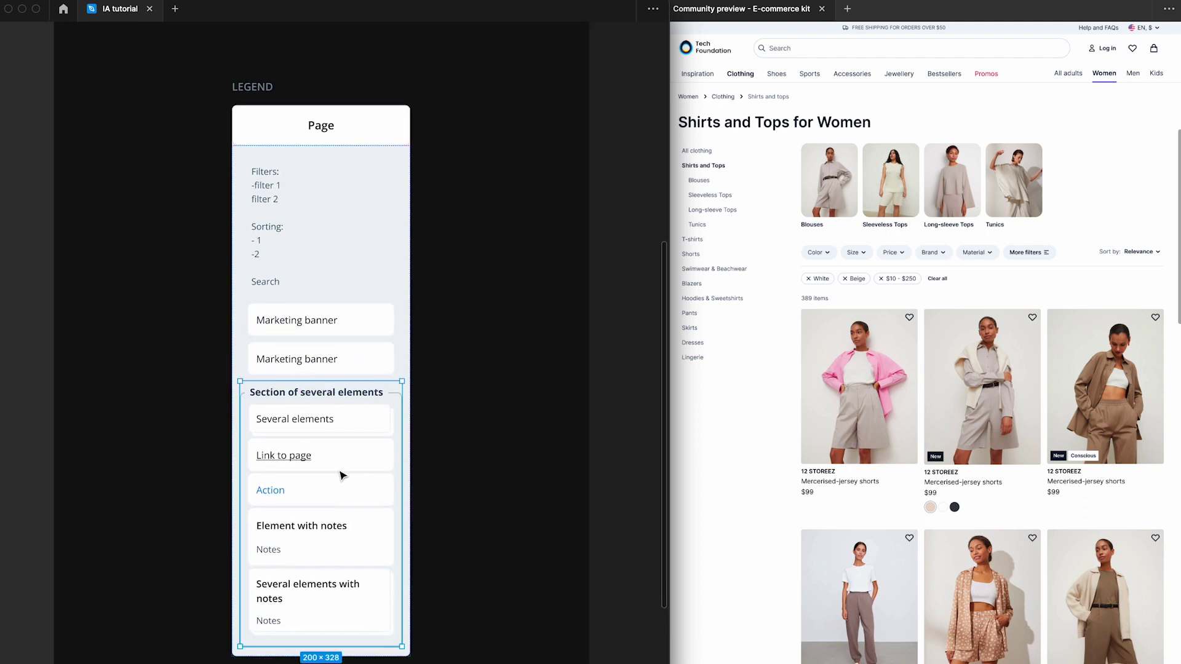
scroll(960, 322, down, 3)
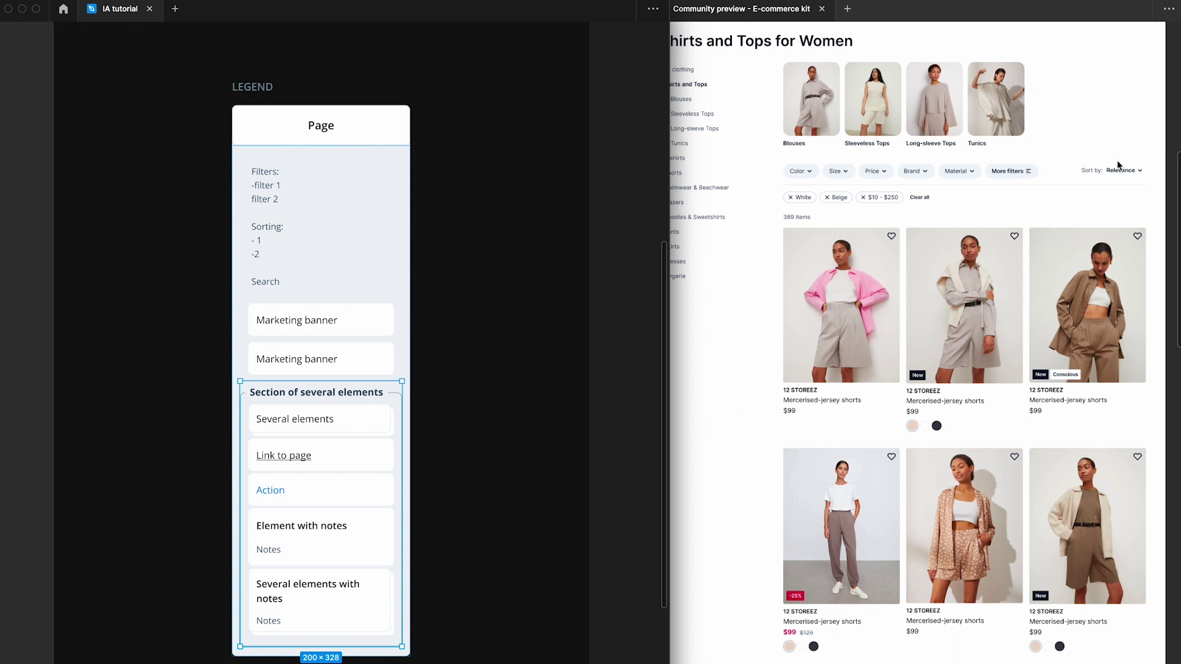
scroll(811, 421, down, 5)
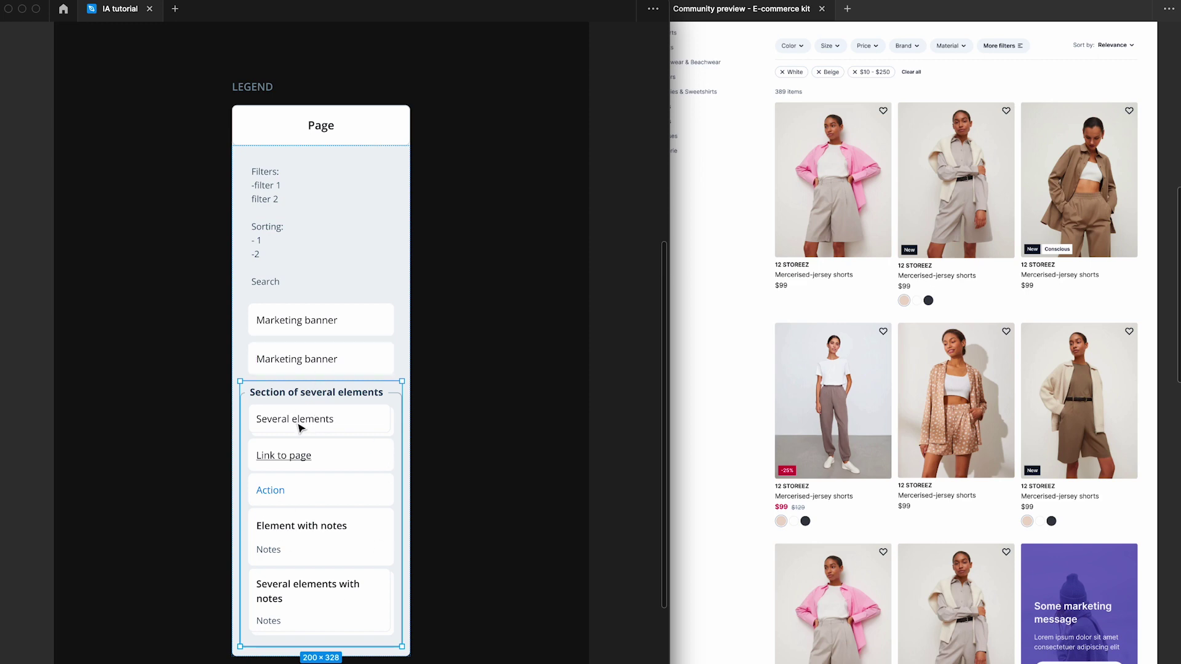
click(300, 366)
key(Delete)
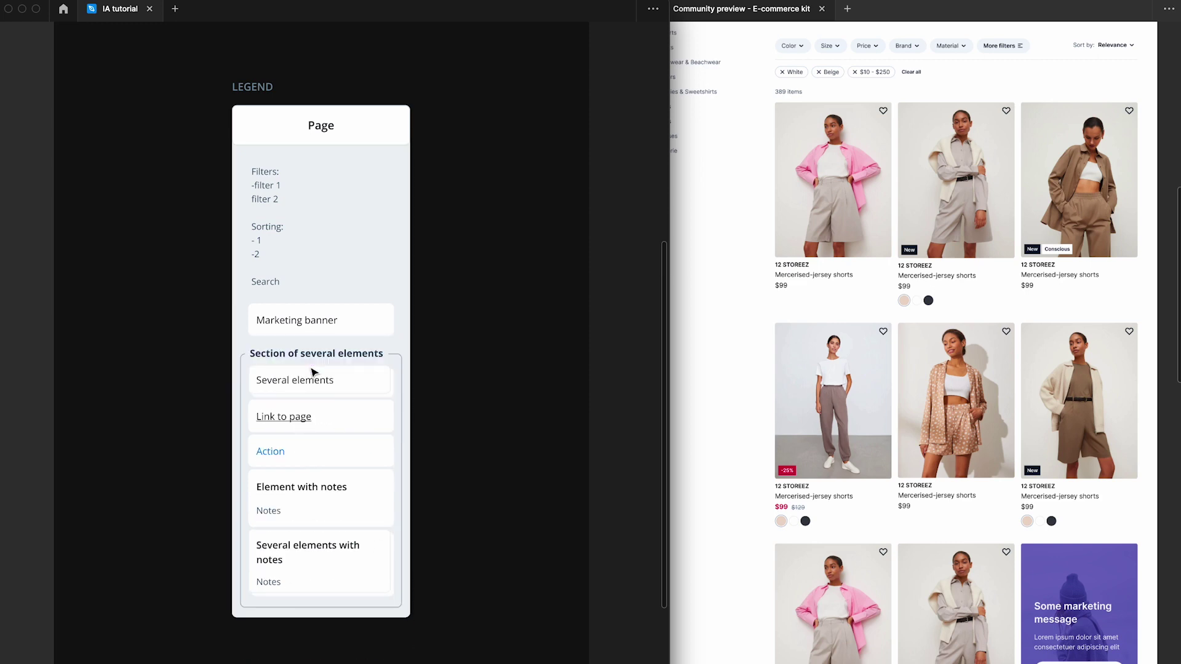
click(285, 392)
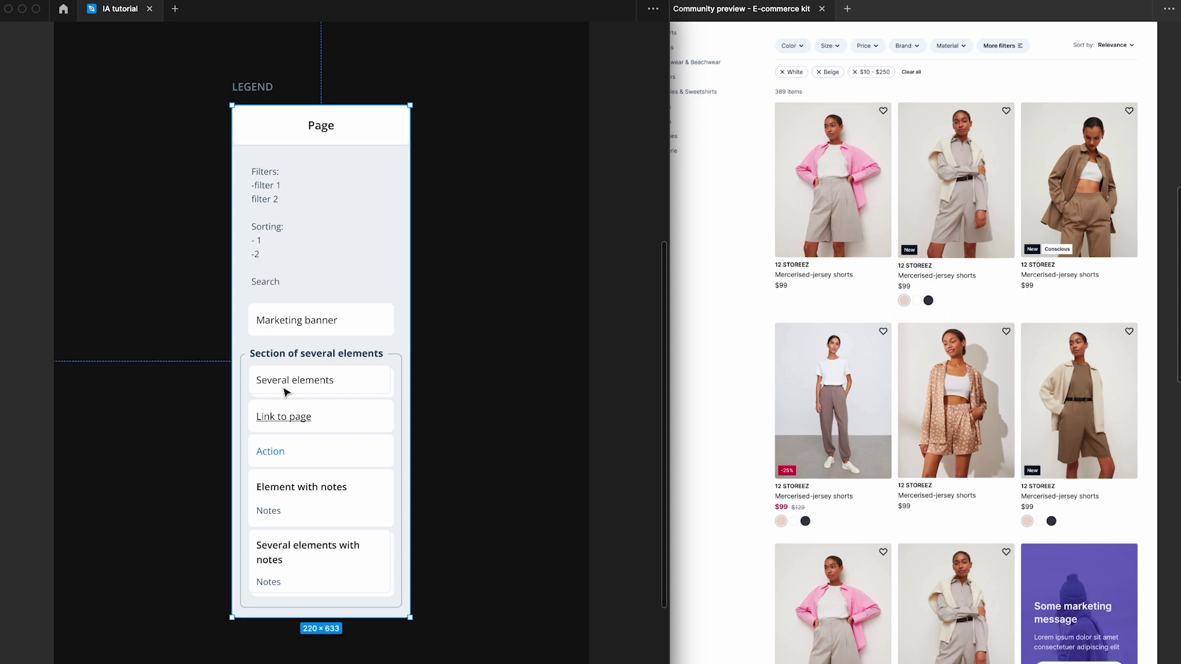
click(285, 392)
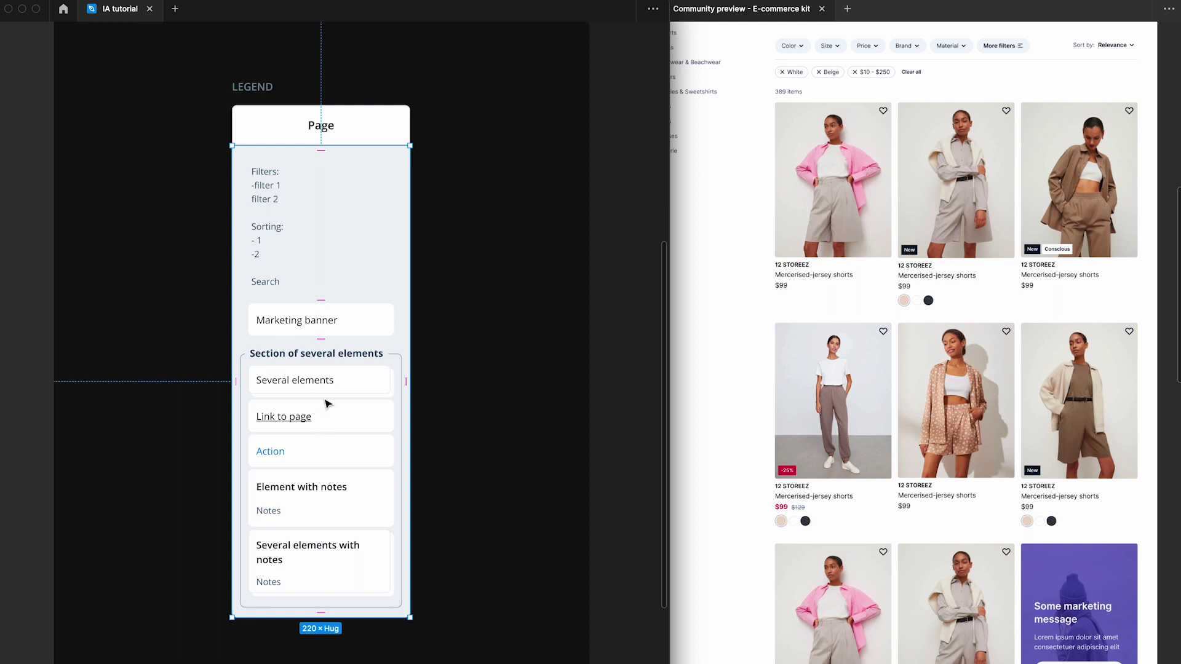
click(332, 386)
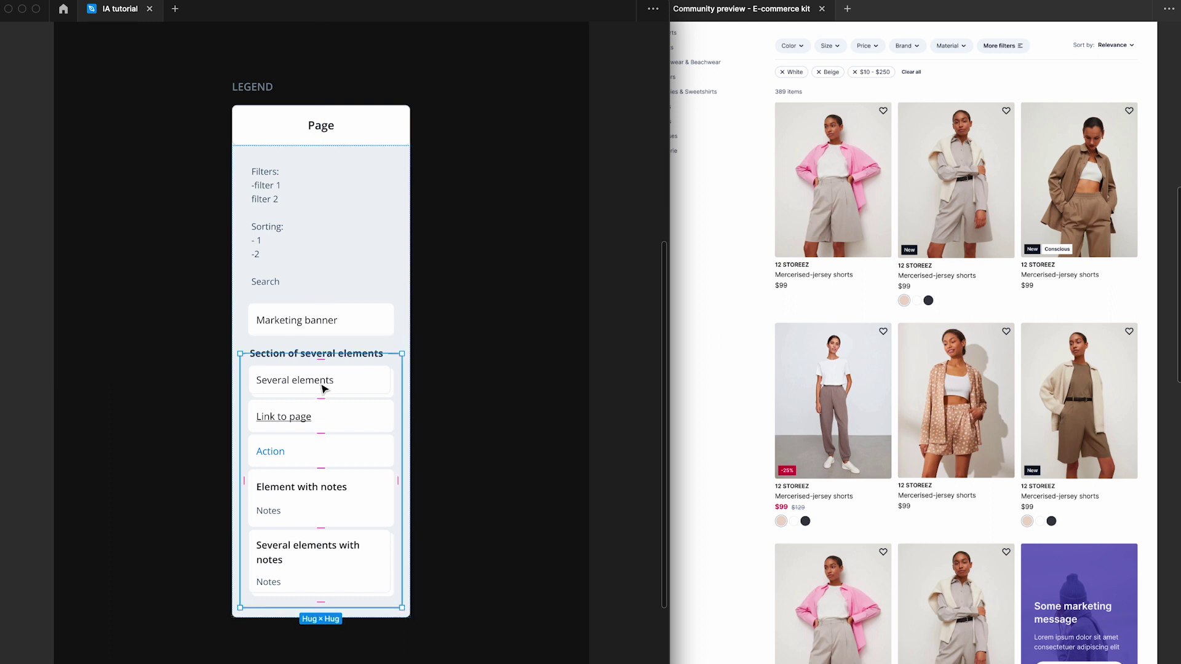
click(323, 388)
scroll(323, 388, up, 2)
click(310, 372)
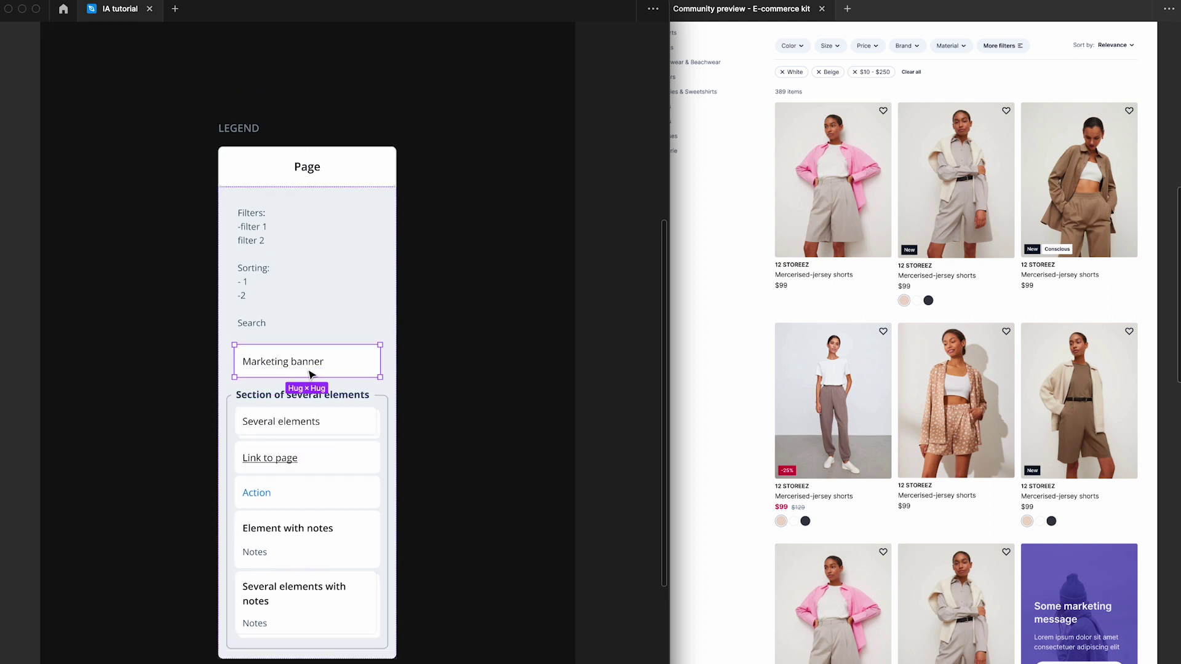
- Change the text of the stacked Several elements card in the section to "Product card"
scroll(309, 374, up, 3)
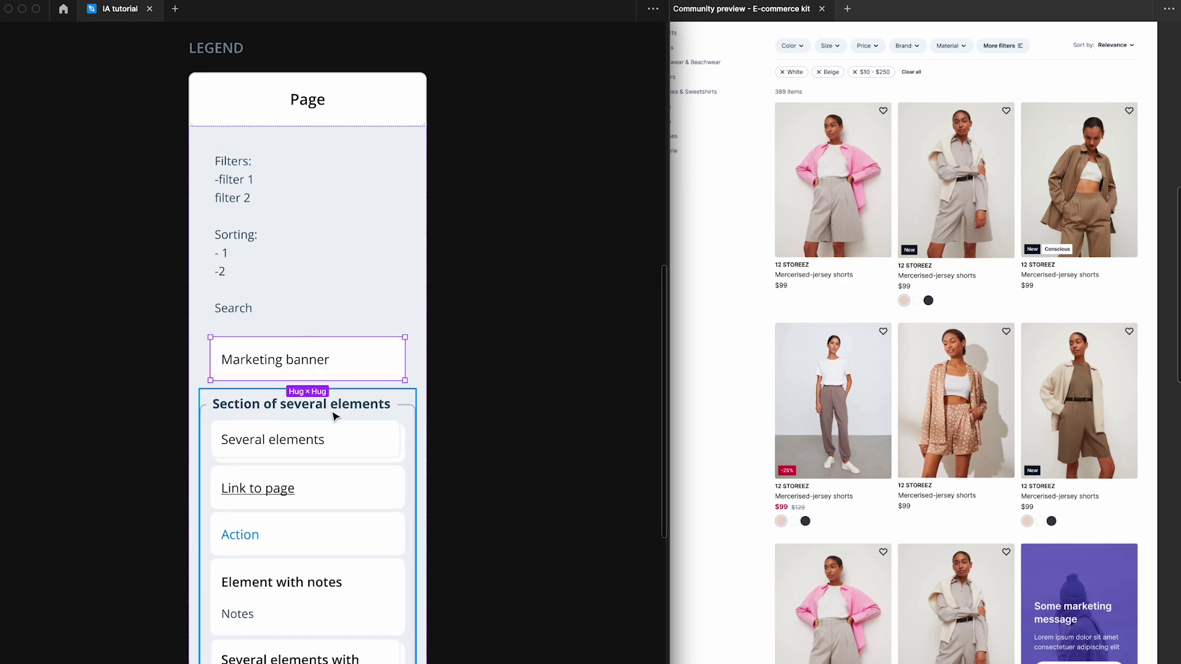
super+click(301, 440)
key(Return)
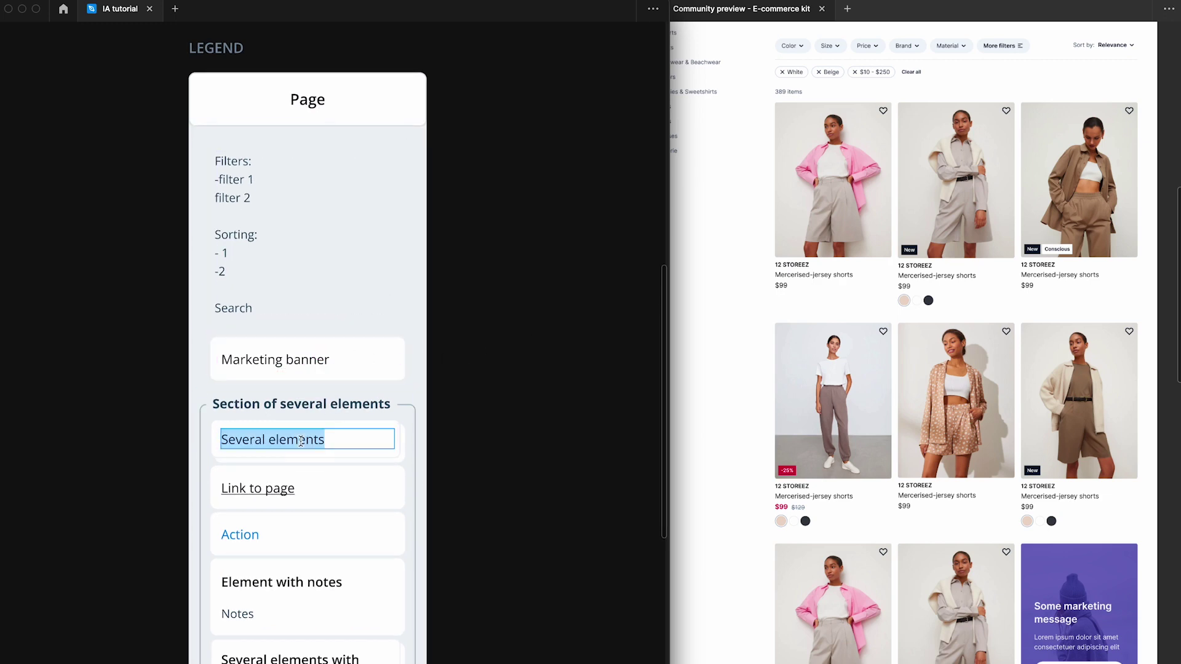
text(Product )
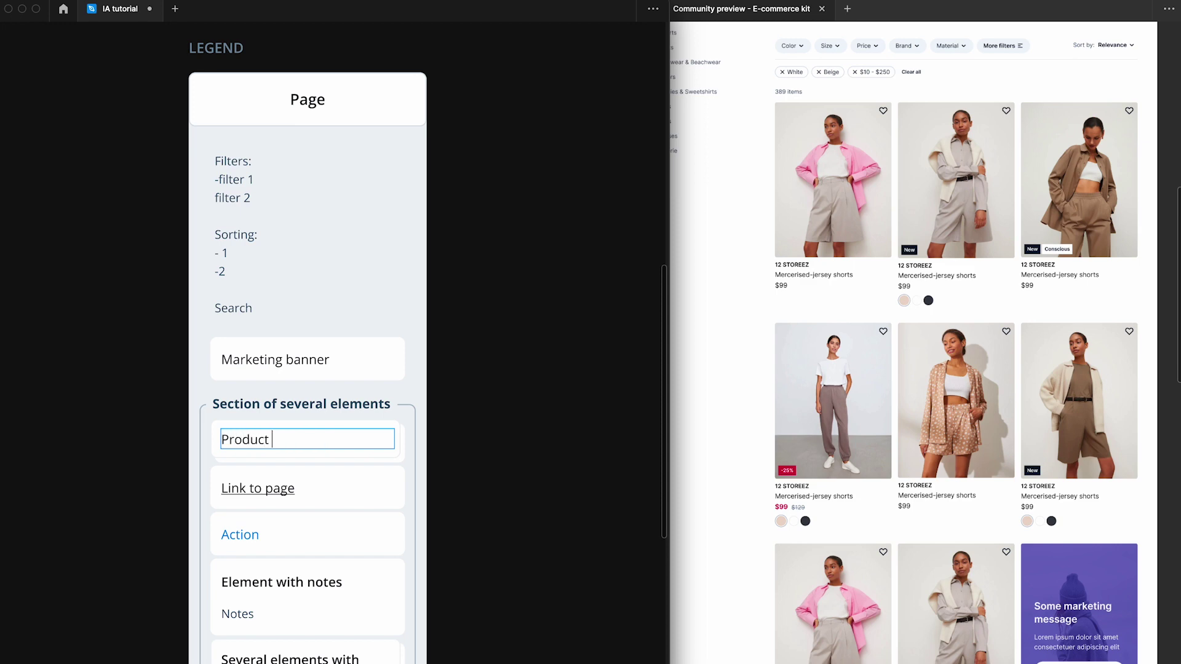
text(card)
key(Escape)
key(Escape)
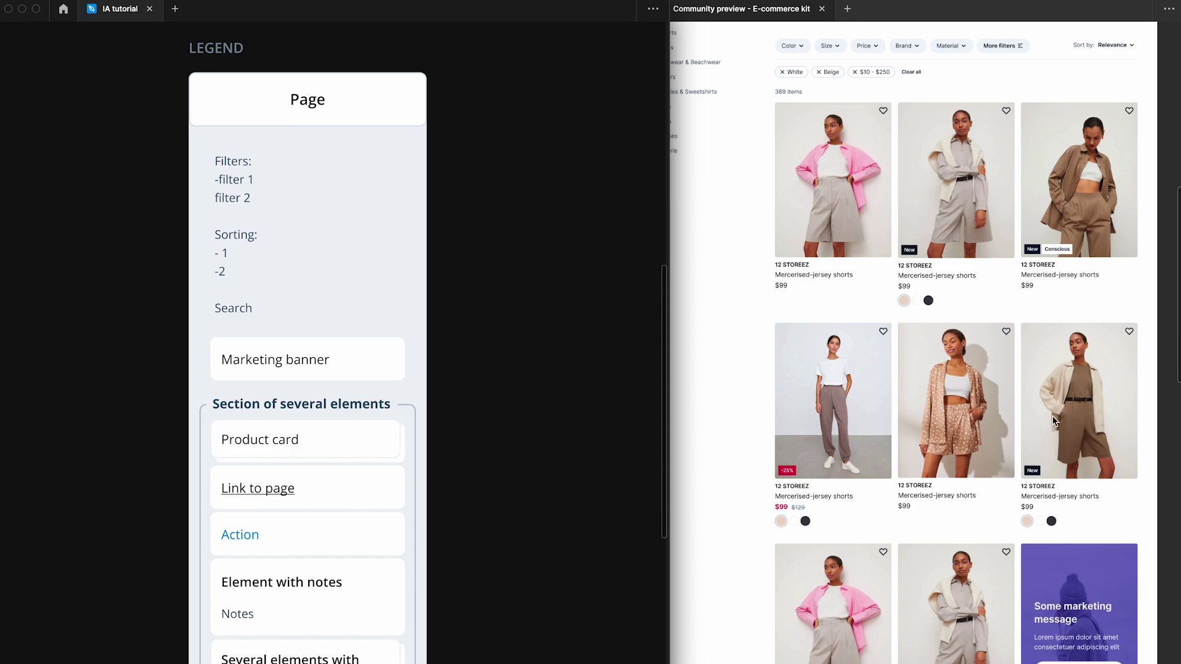
- Compare the adapted legend blocks with the filters, sorting and product cards on the kit's product list page
scroll(245, 457, up, 3)
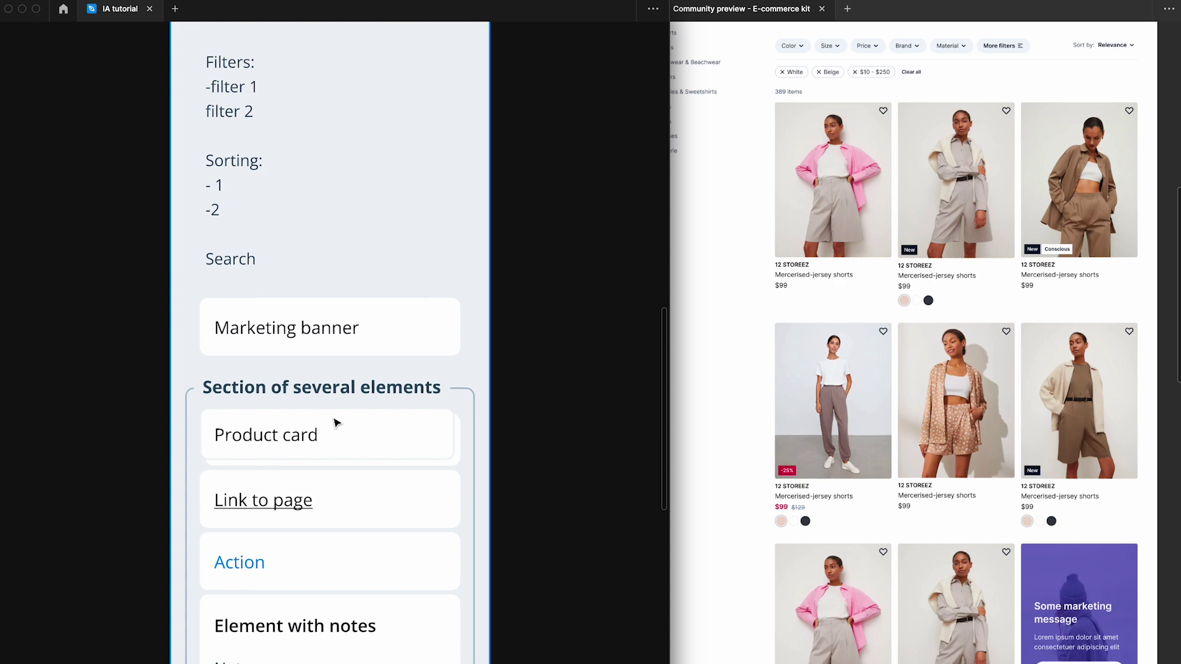
scroll(422, 448, down, 4)
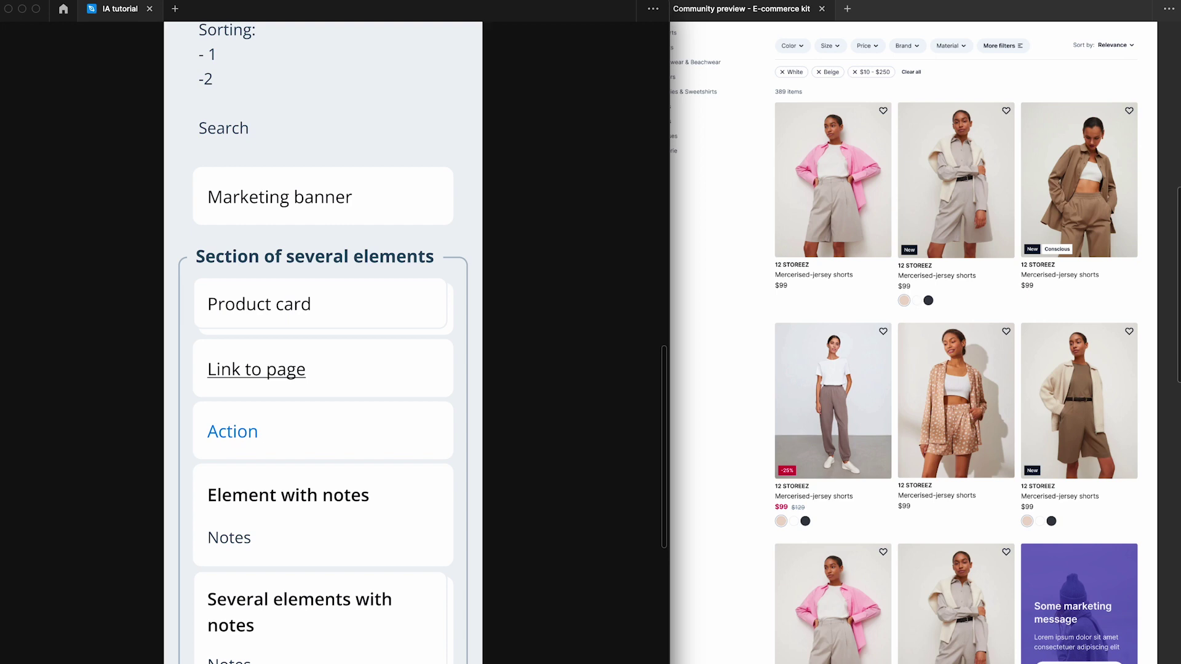
scroll(982, 122, up, 2)
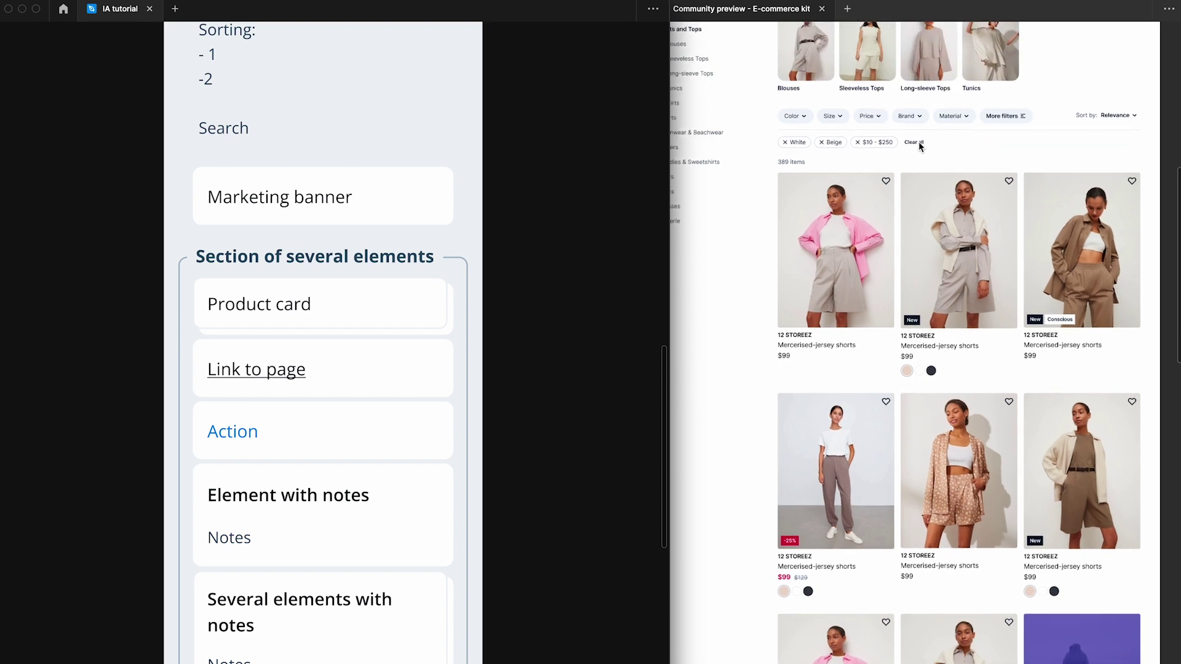
scroll(905, 146, up, 5)
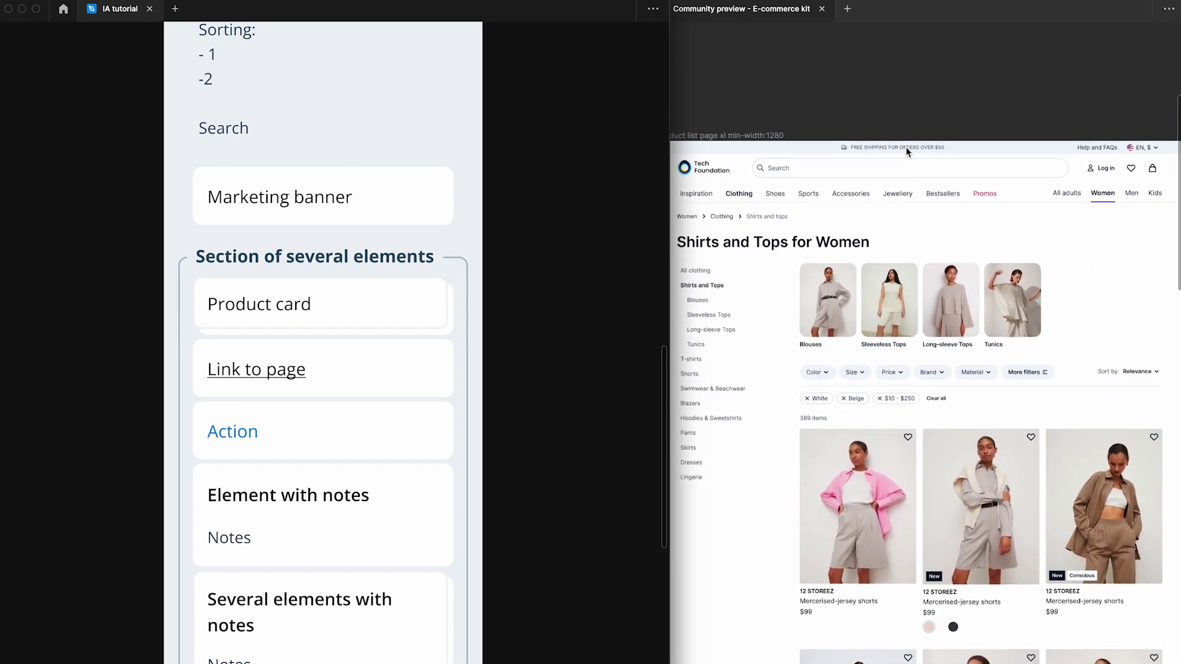
scroll(879, 337, down, 6)
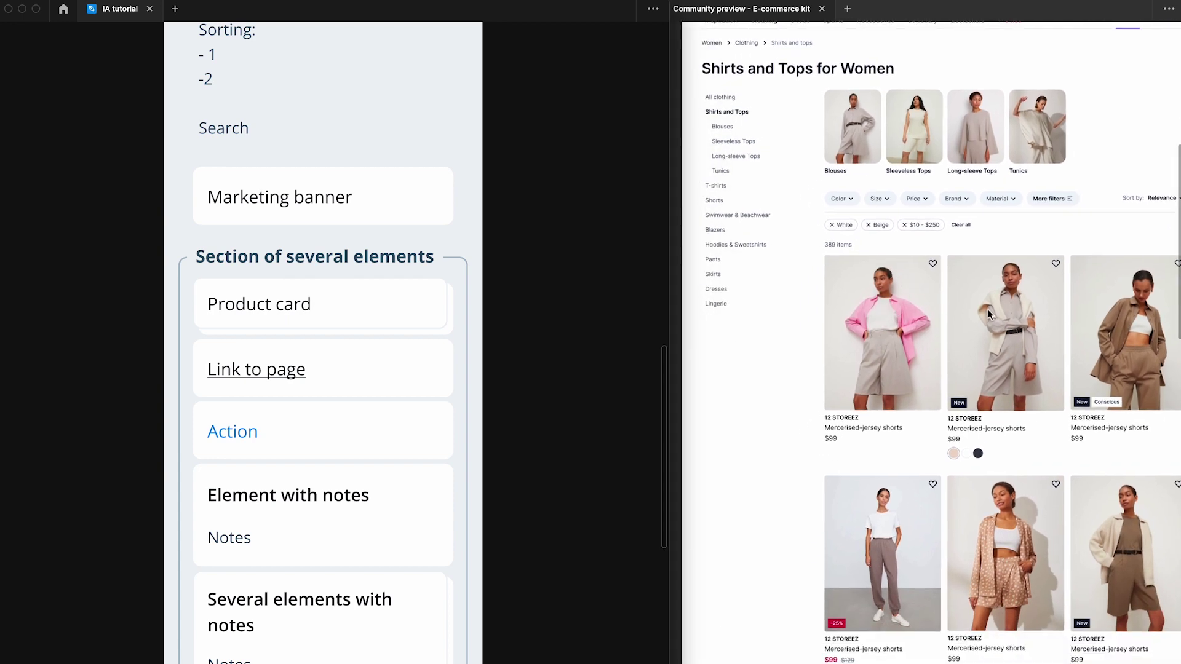
scroll(1009, 289, down, 1)
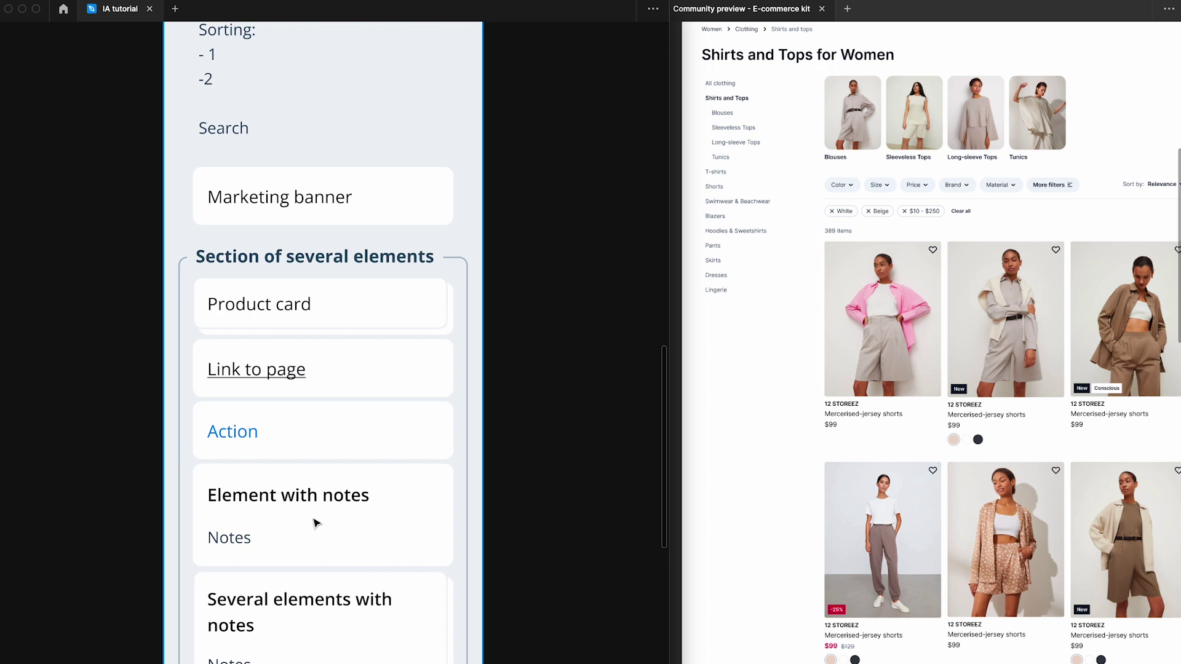
click(295, 561)
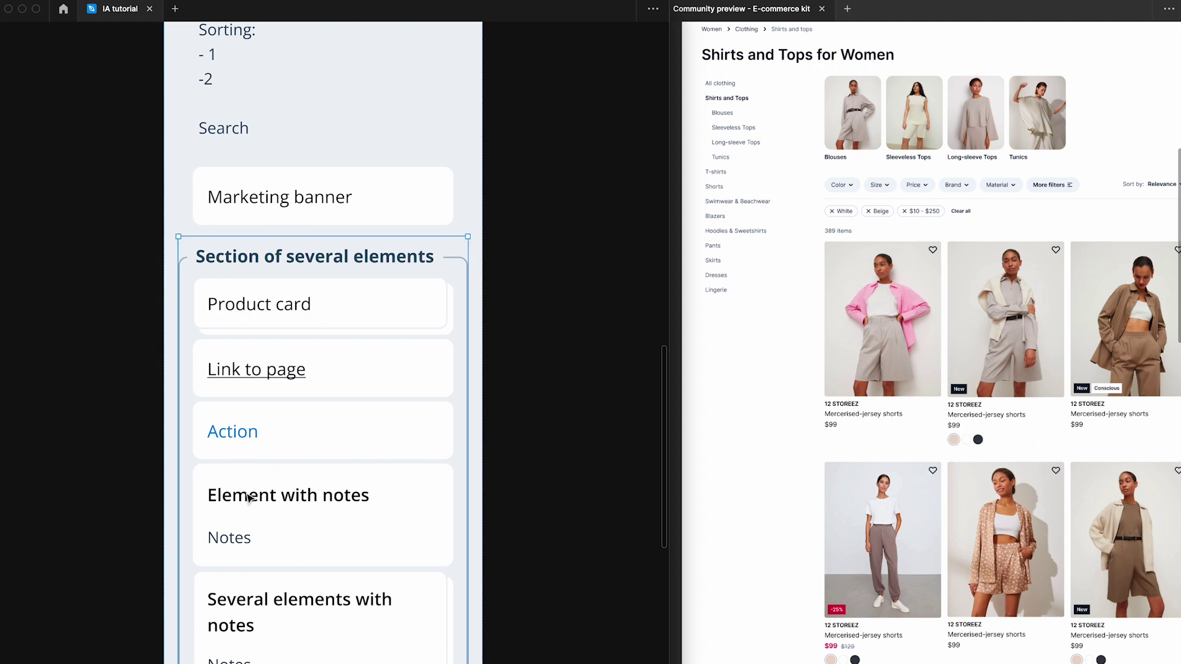
double_click(265, 530)
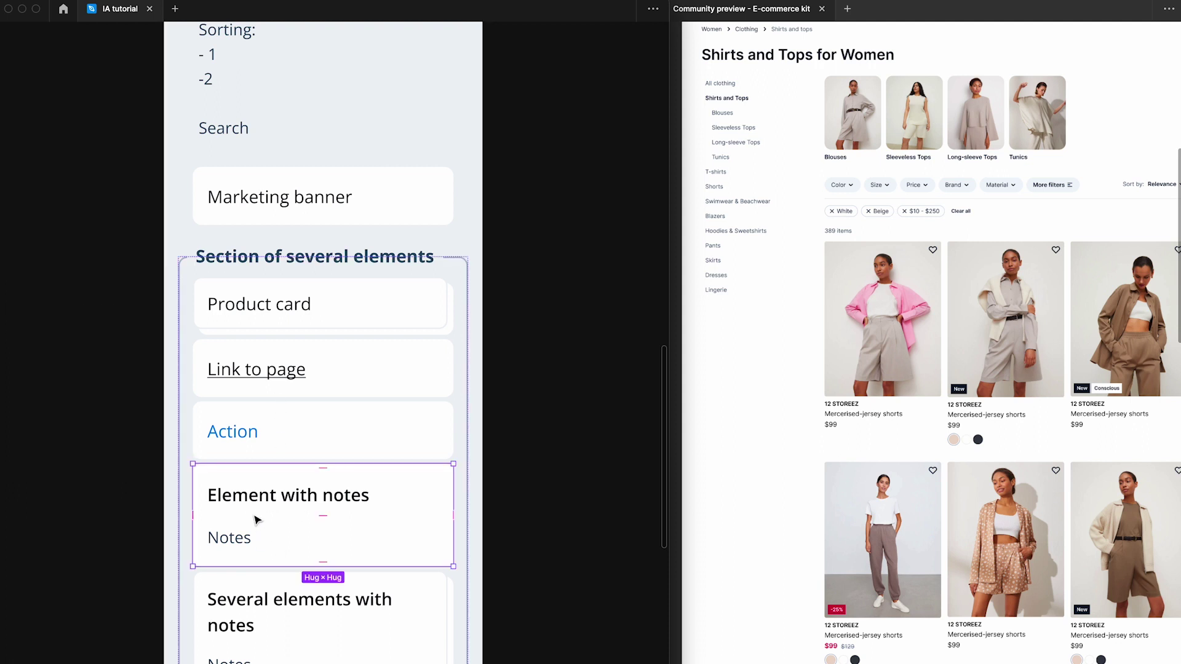
click(343, 195)
click(318, 513)
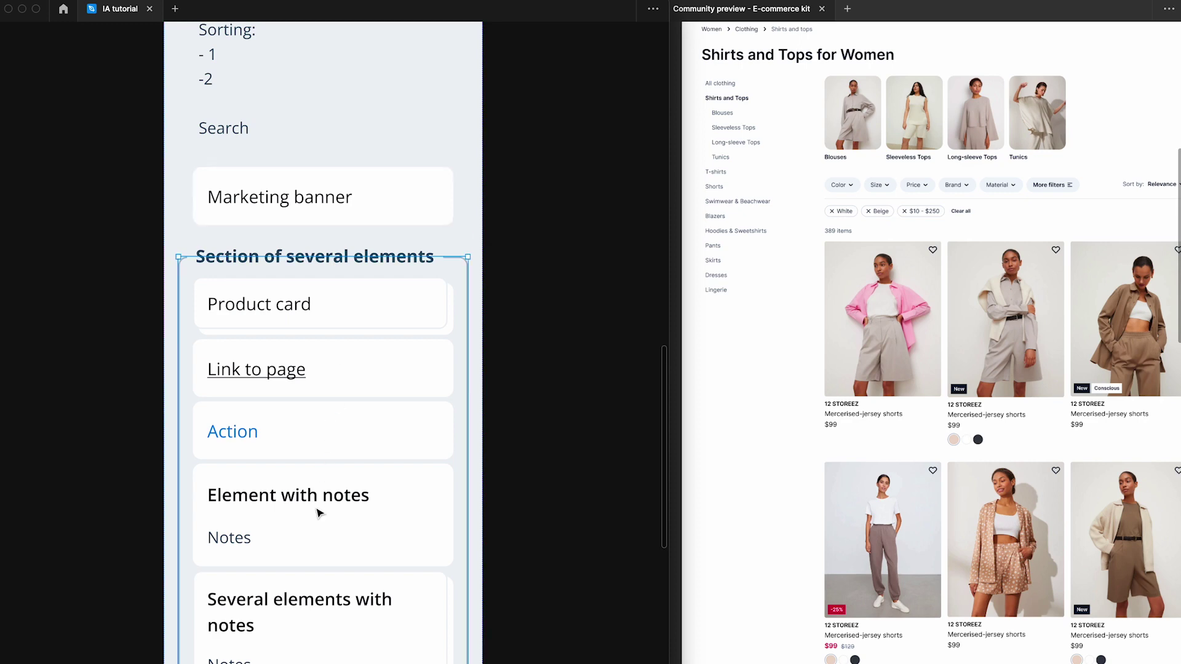
double_click(318, 513)
click(316, 500)
click(559, 531)
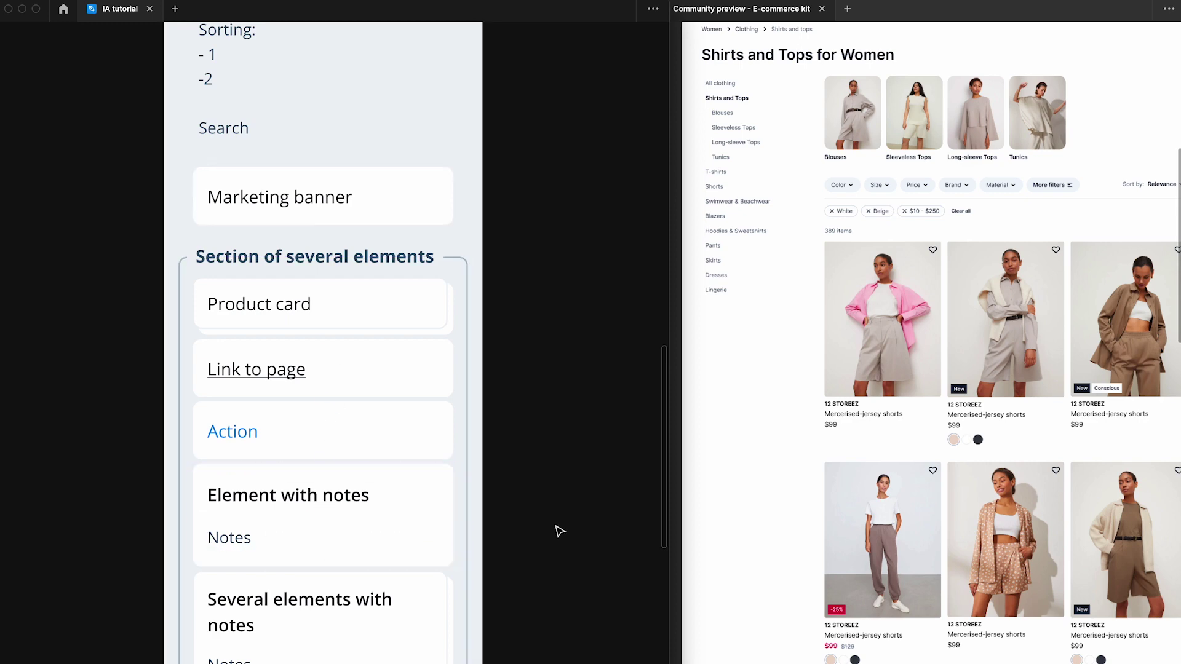
key(shift+1)
key(shift+Return)
key(shift+Return)
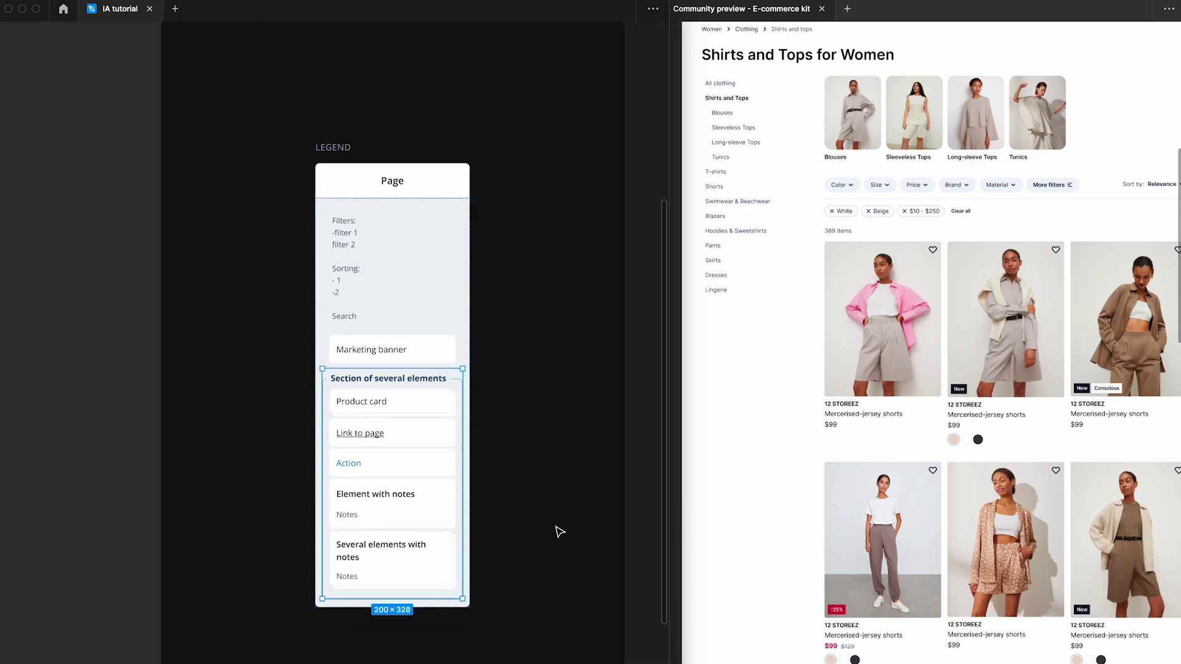
key(shift+Tab)
key(Tab)
key(shift+Return)
key(Escape)
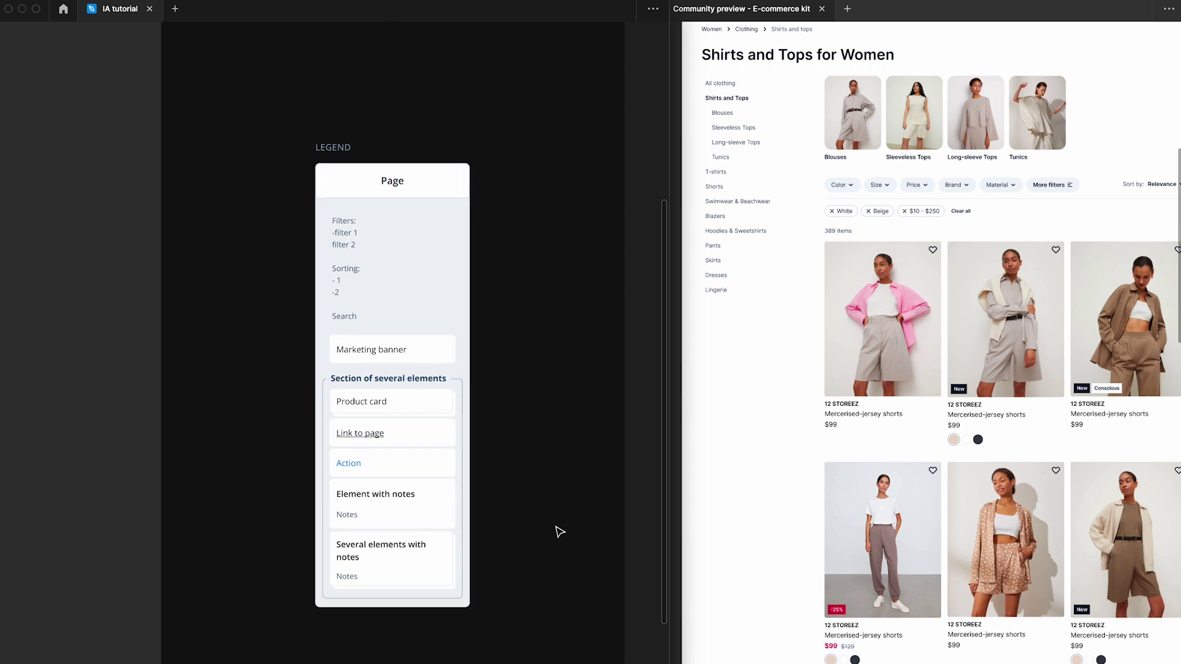
- Undo the "Product card" text change on the stacked Several elements card in the legend's section
key(super+z)
key(super+z)
key(super+z)
key(super+z)
key(super+z)
key(super+z)
key(super+z)
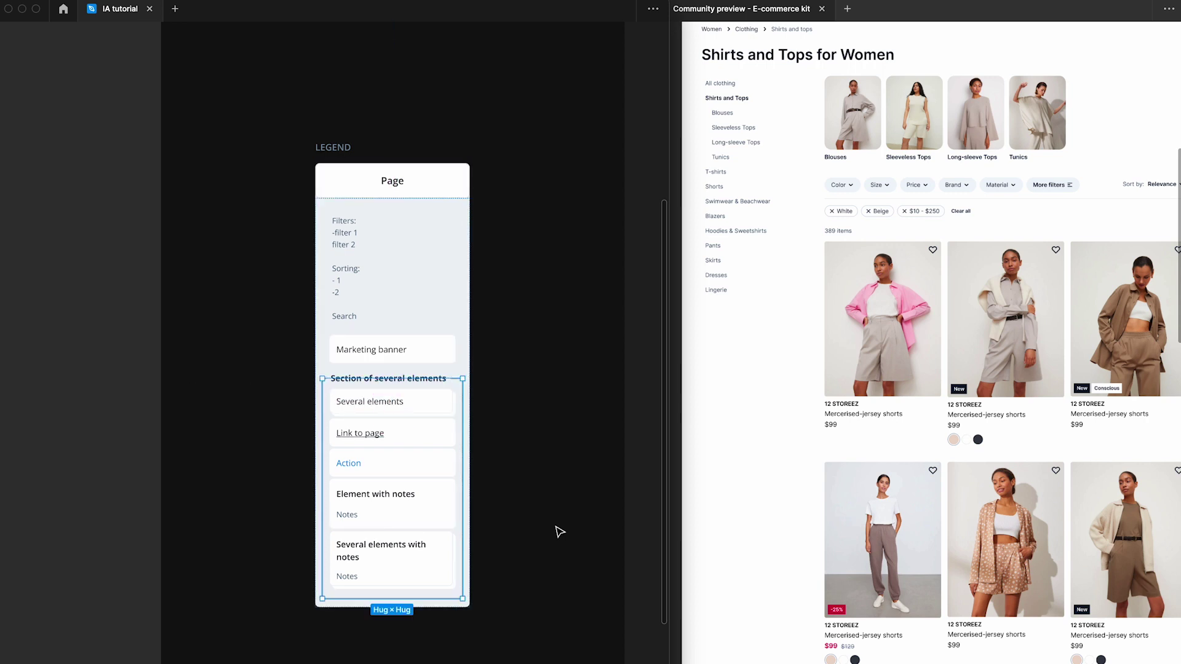
- Undo the "Marketing banner" rename and the Element card's move out of the legend's section
key(super+z)
key(super+z)
key(super+z)
key(super+z)
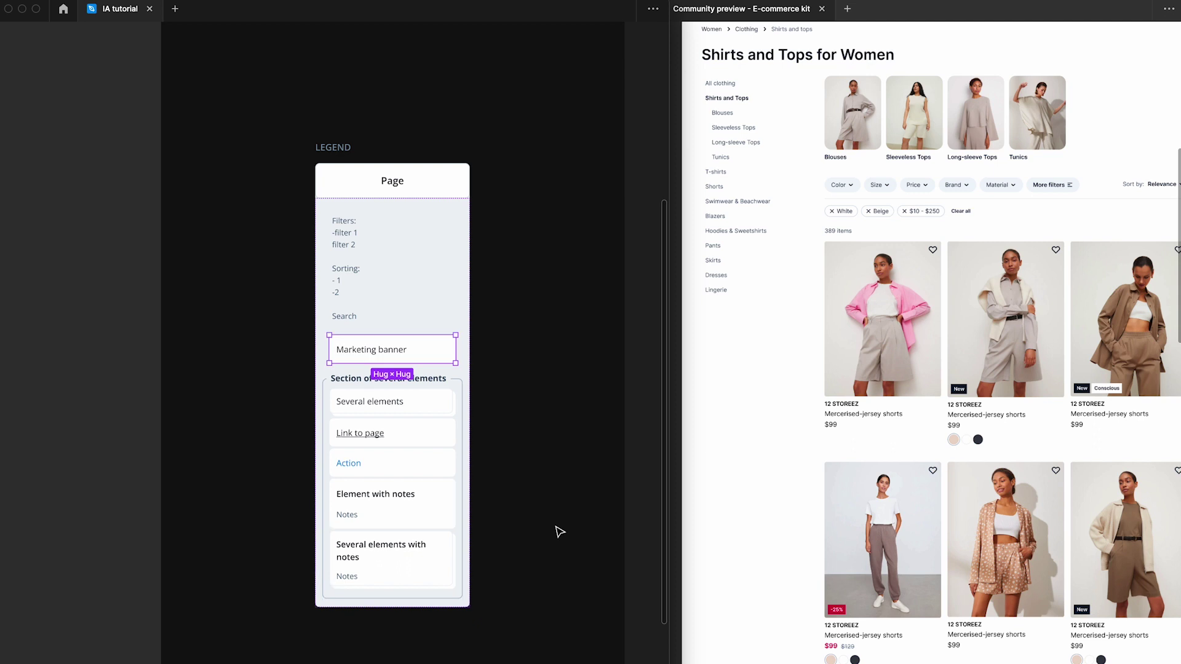
key(super+z)
key(super+z)
key(super+z)
key(super+z)
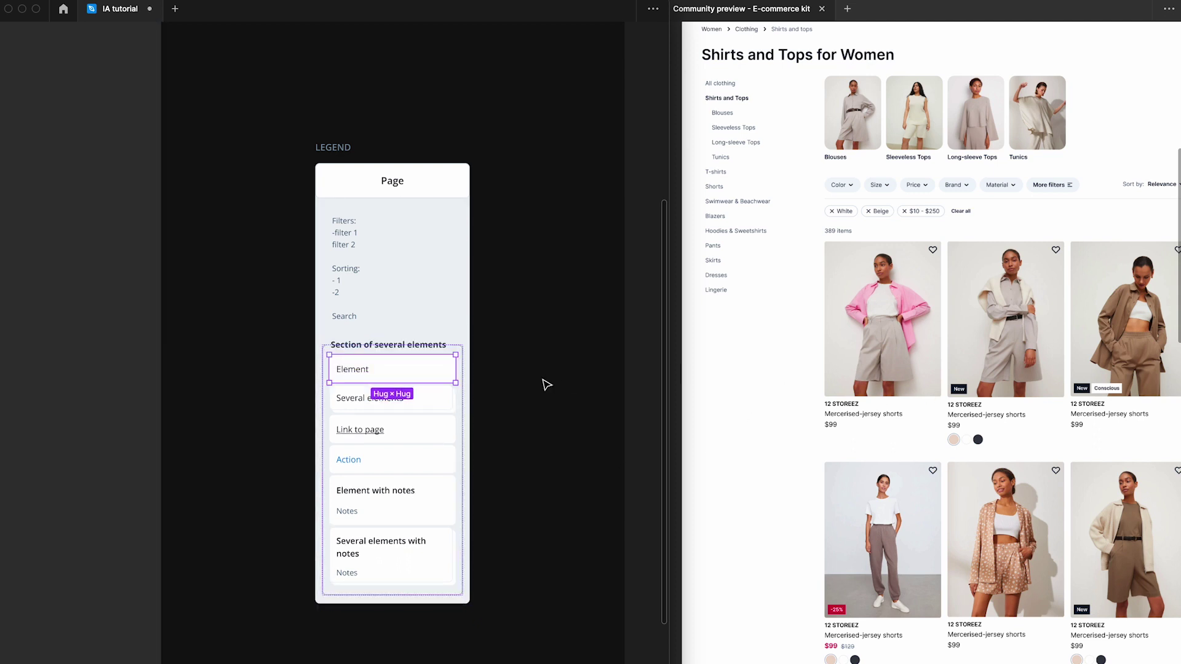
- Undo the search, sorting and filter edits made to the legend's notes text
key(super+z)
key(super+z)
key(super+z)
key(super+z)
key(super+z)
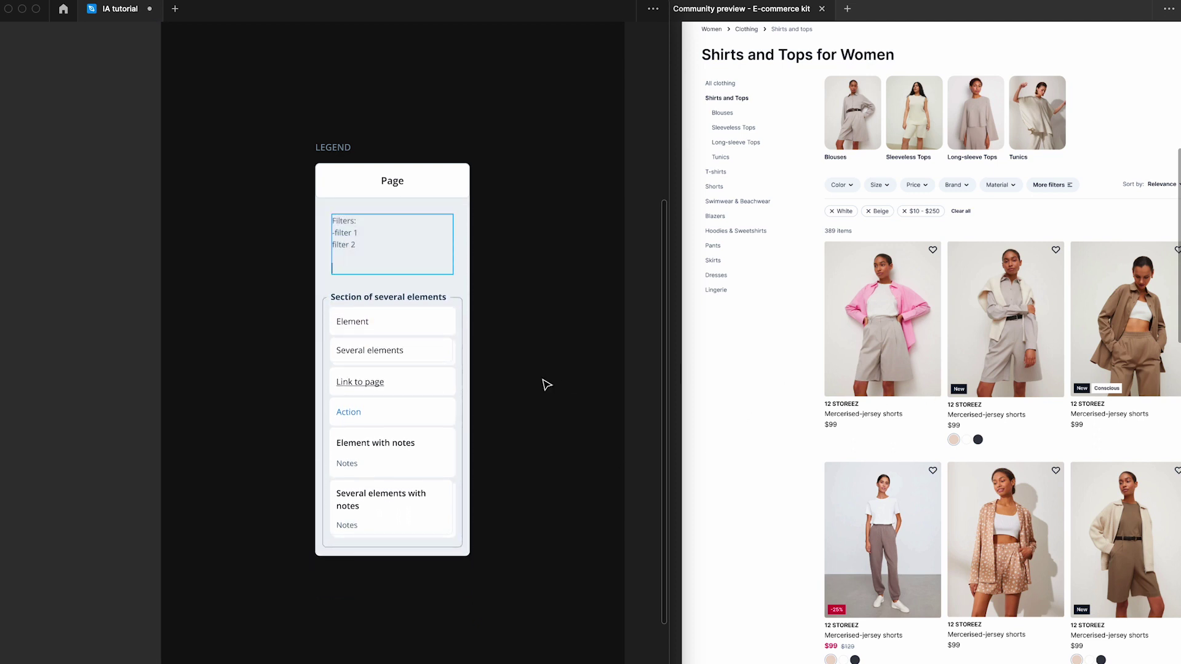
key(super+z)
key(super+z)
key(super+z)
key(super+z)
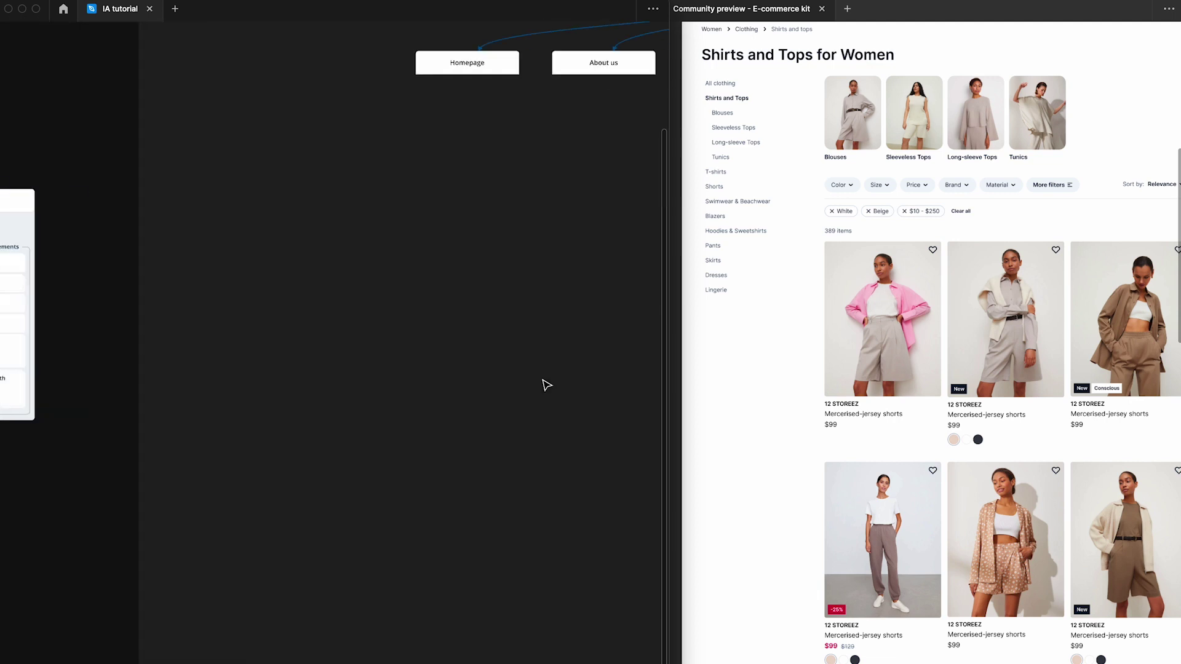
key(super+z)
key(super+z)
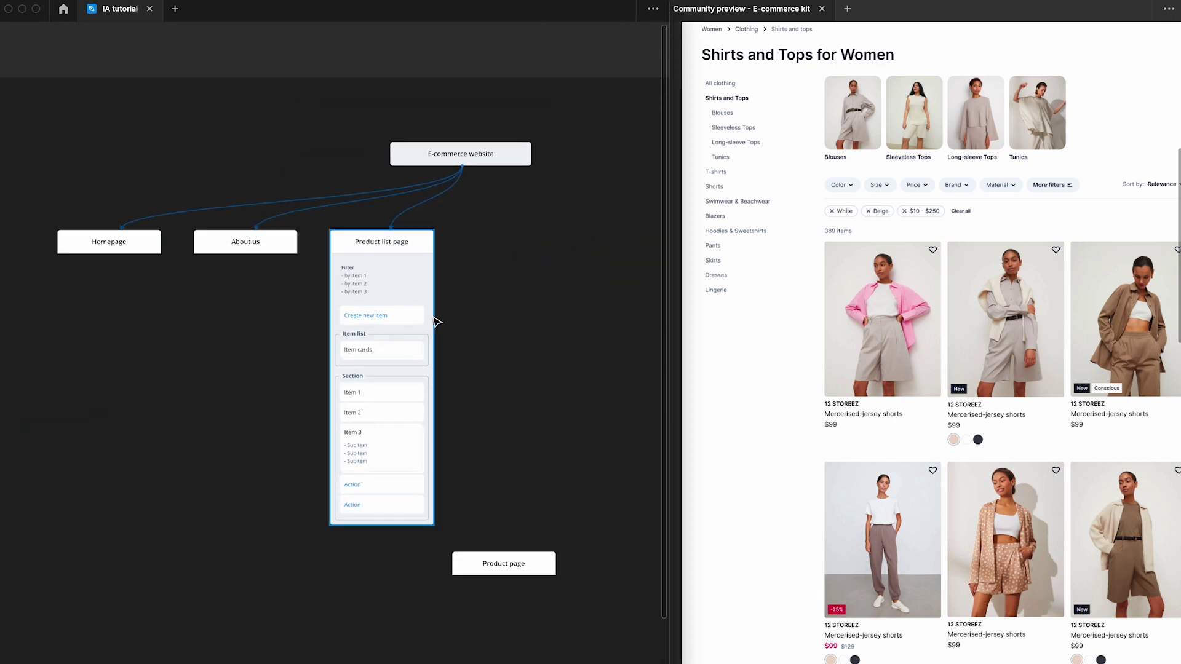
- Examine the Product list page block in the sitemap, including its filter notes, action card, item list and section
scroll(435, 318, up, 5)
scroll(283, 338, up, 3)
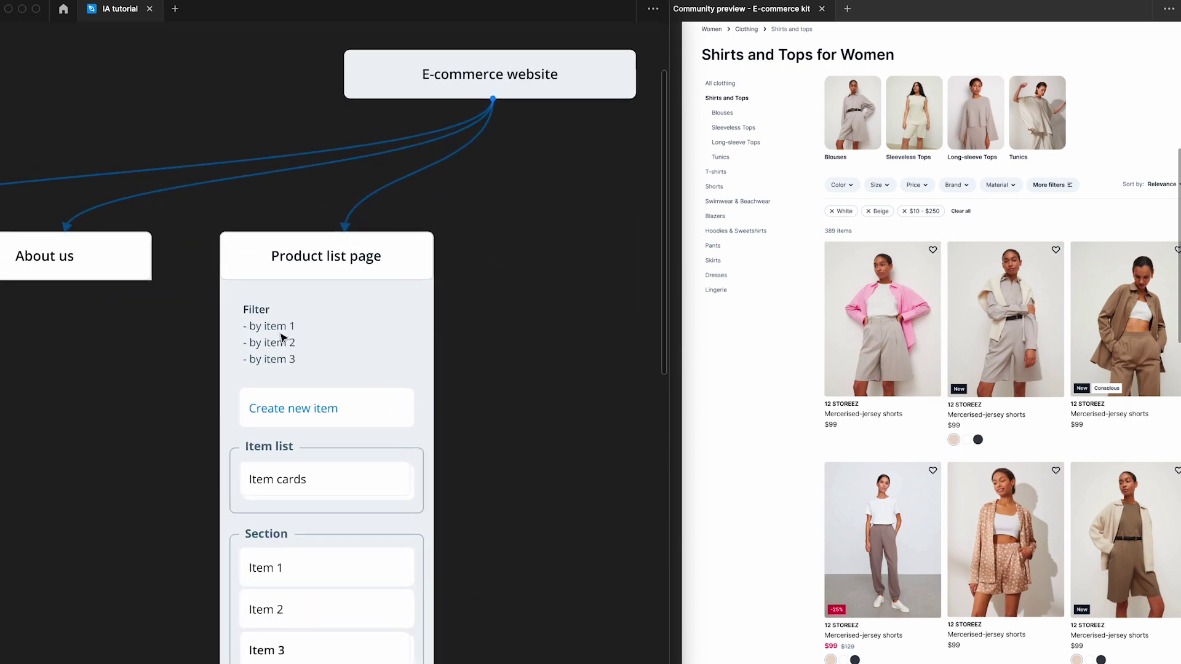
scroll(892, 246, up, 3)
scroll(893, 251, down, 1)
scroll(893, 250, right, 1)
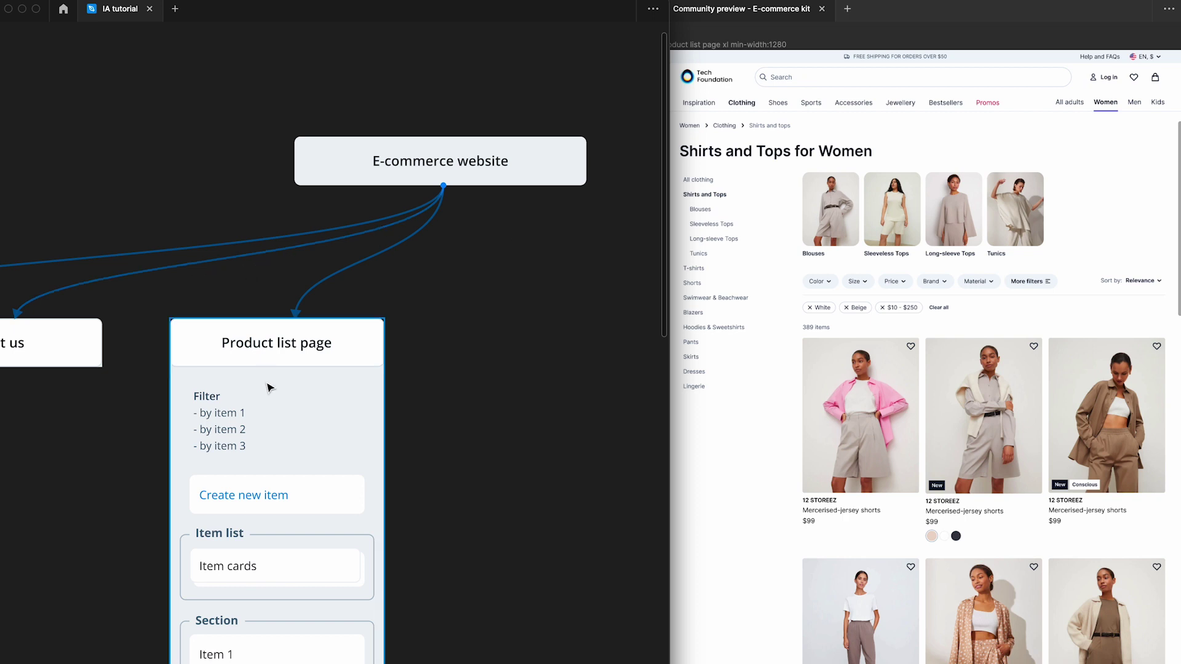
scroll(251, 308, down, 3)
scroll(251, 307, left, 1)
click(263, 308)
scroll(264, 308, down, 2)
scroll(264, 308, left, 2)
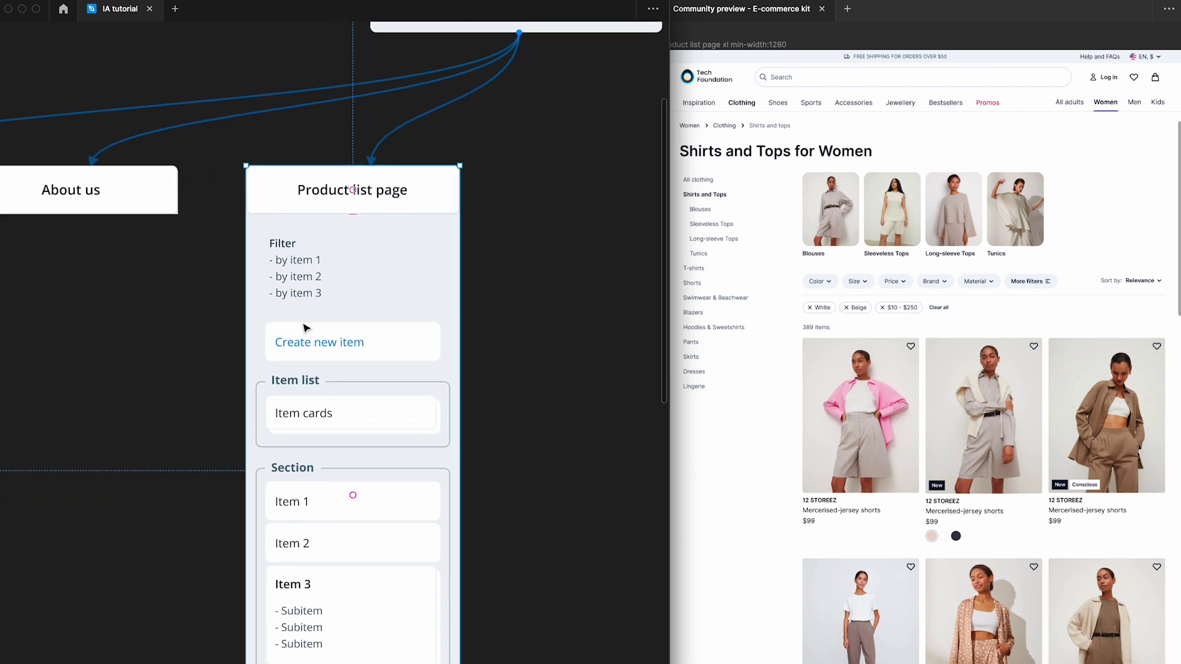
- Compare the Product list page block with the header, categories, filters and product grid of the kit's Shirts and Tops page
scroll(1103, 364, down, 1)
scroll(1104, 364, right, 1)
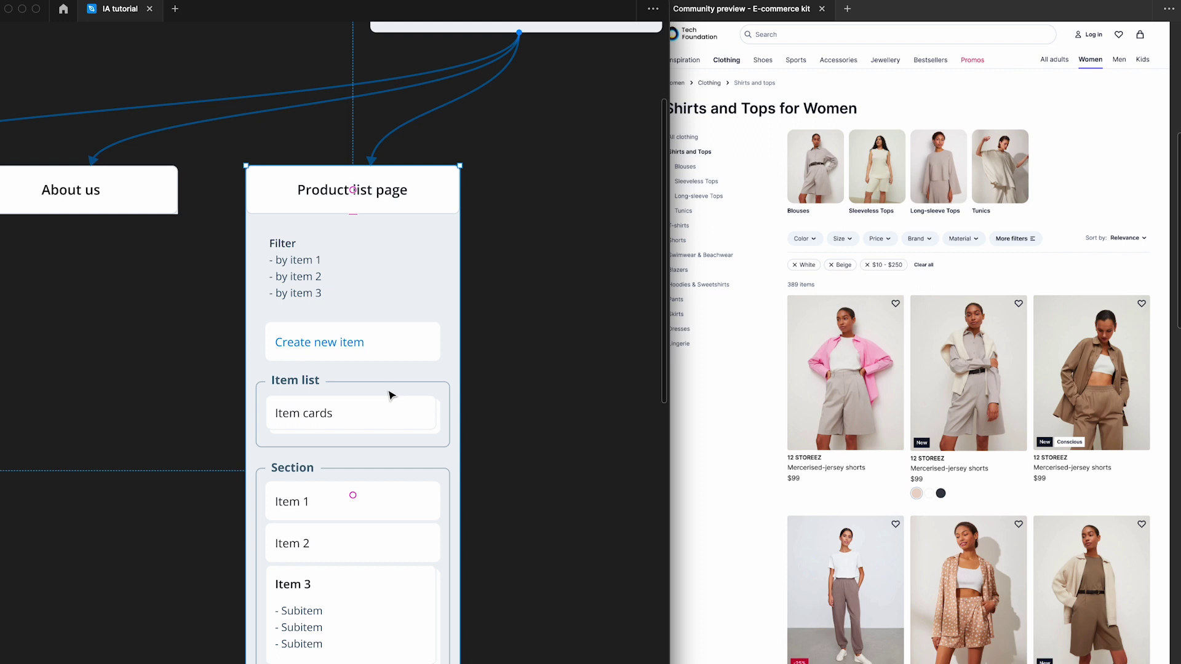
scroll(390, 394, up, 1)
scroll(389, 394, left, 1)
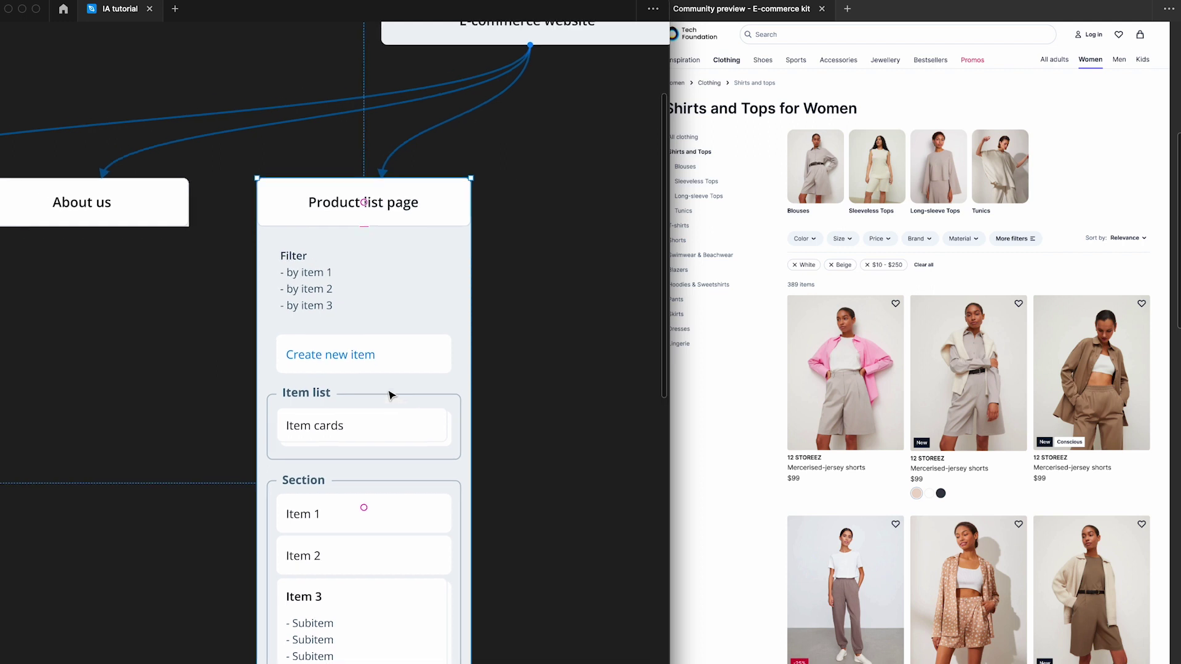
scroll(390, 394, down, 1)
scroll(390, 394, left, 1)
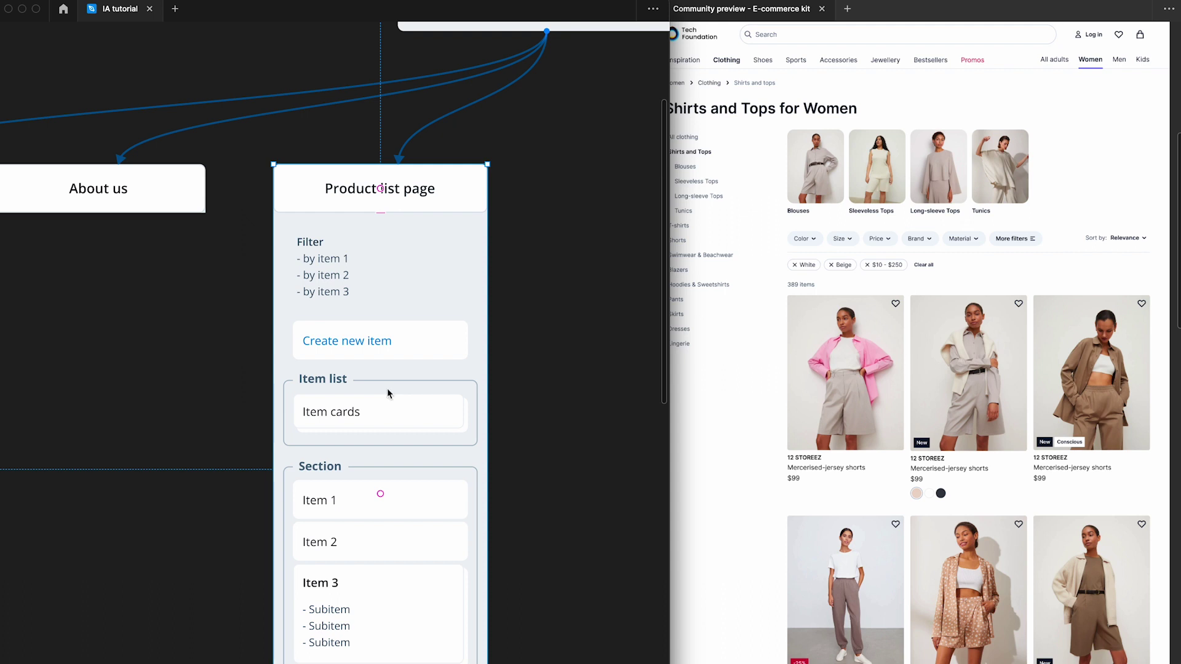
scroll(388, 393, down, 2)
scroll(388, 394, left, 1)
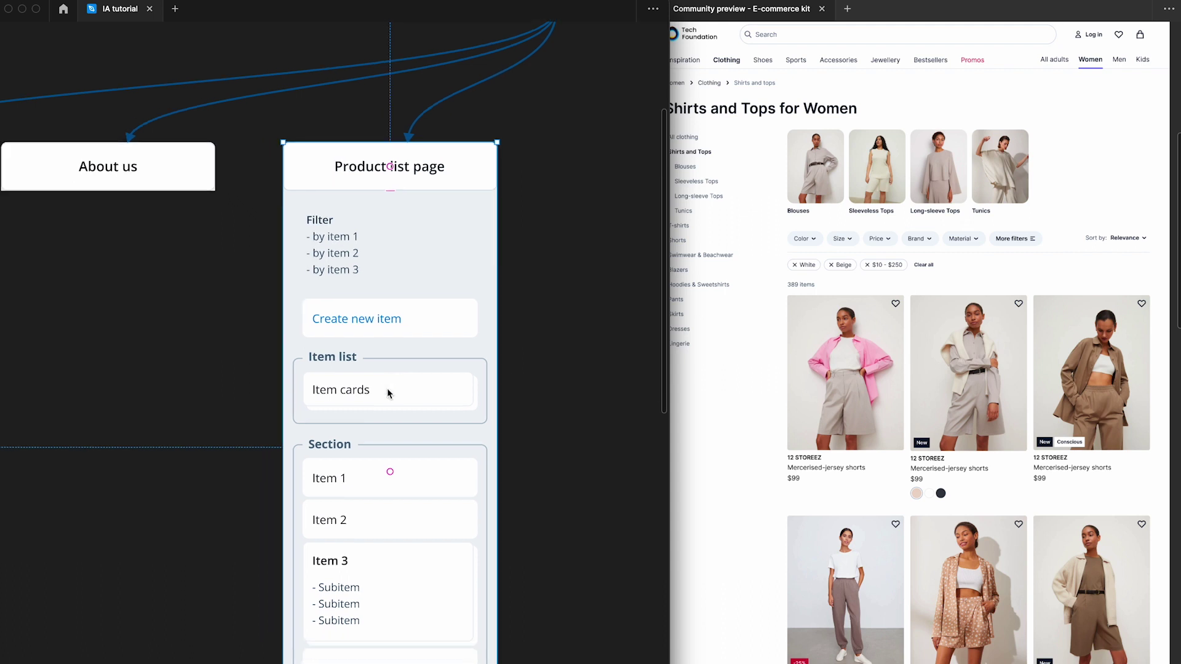
scroll(738, 266, up, 2)
scroll(738, 266, left, 3)
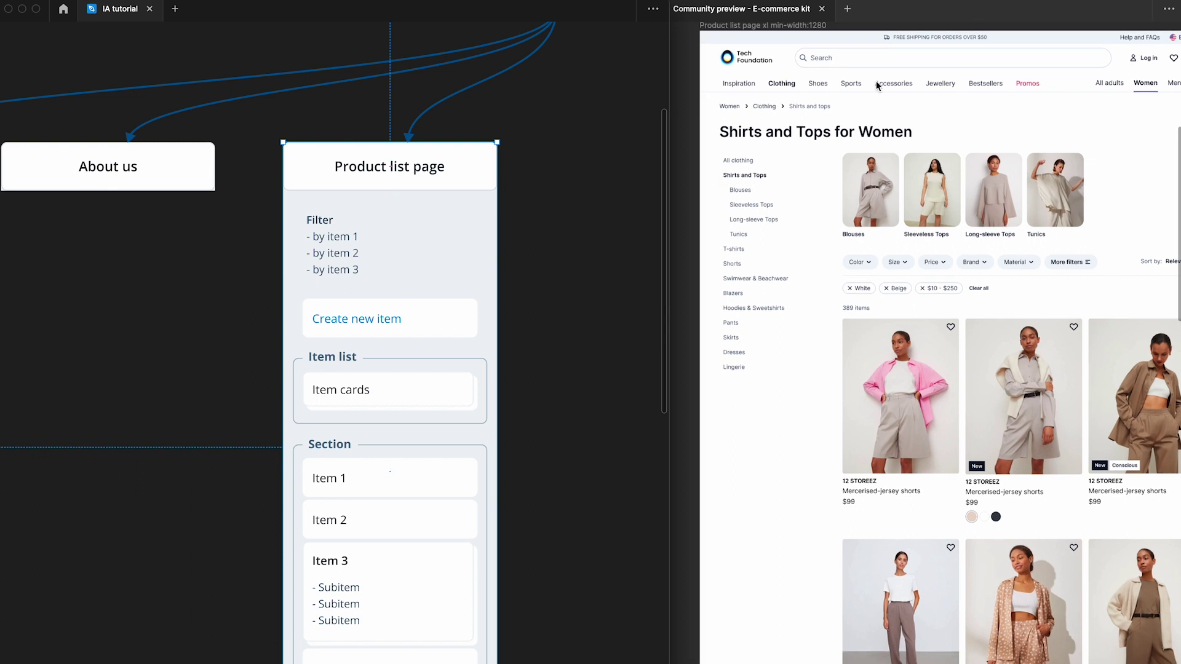
scroll(978, 107, up, 2)
scroll(977, 107, right, 3)
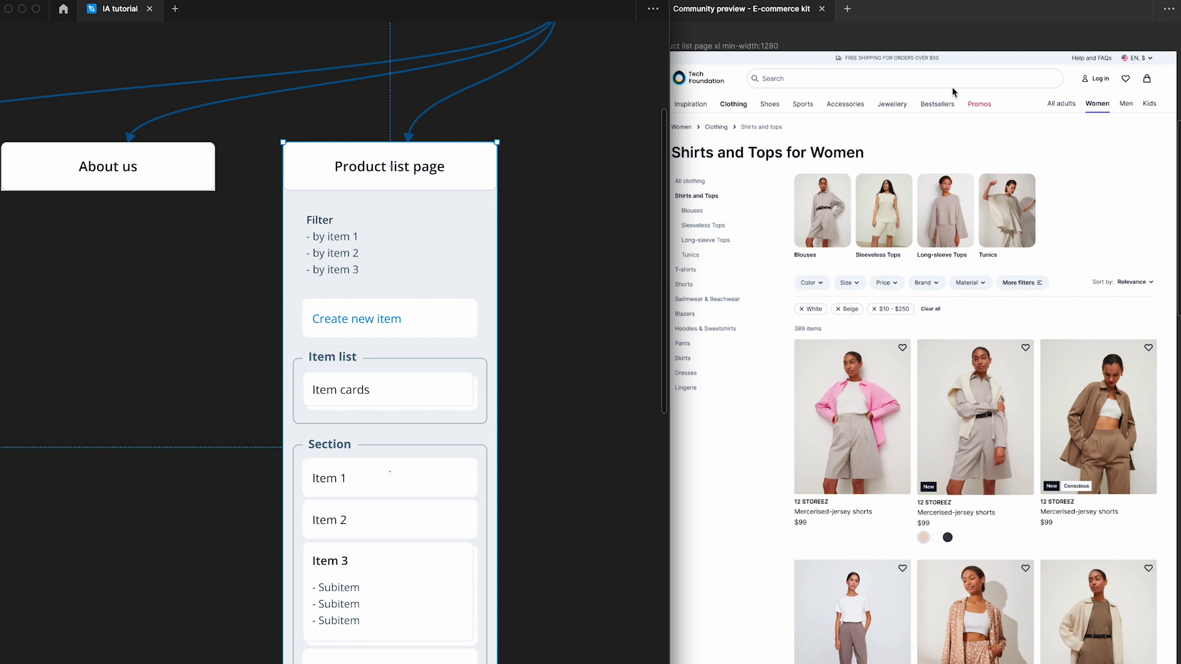
scroll(727, 162, left, 3)
scroll(727, 162, up, 1)
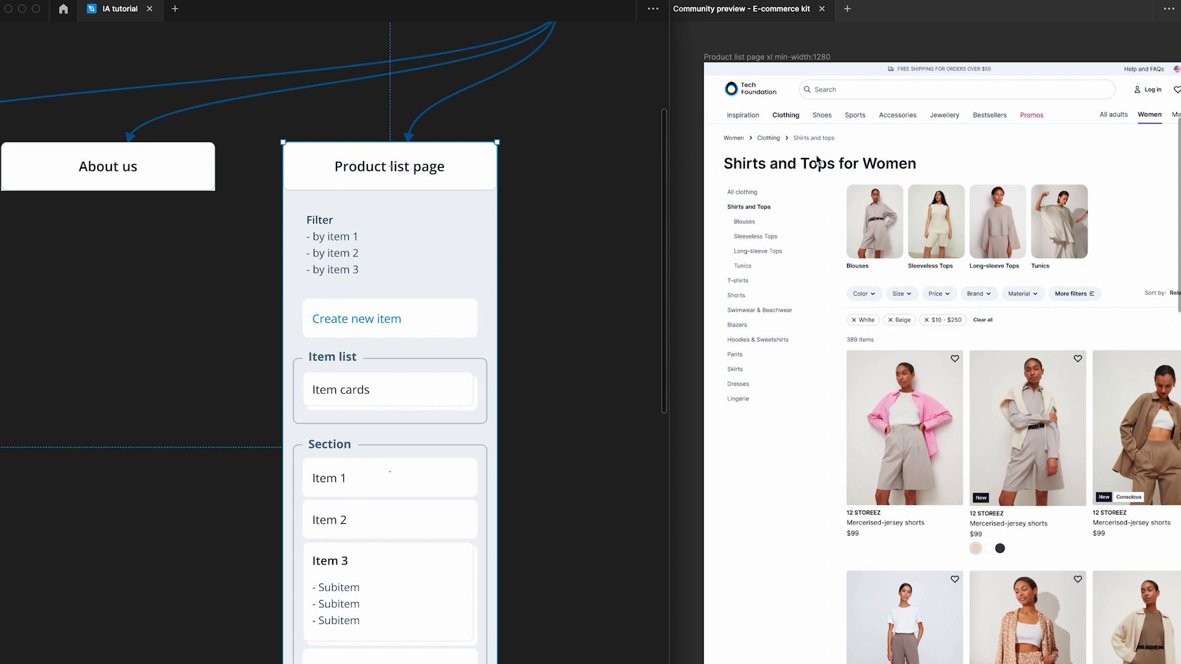
scroll(598, 261, right, 2)
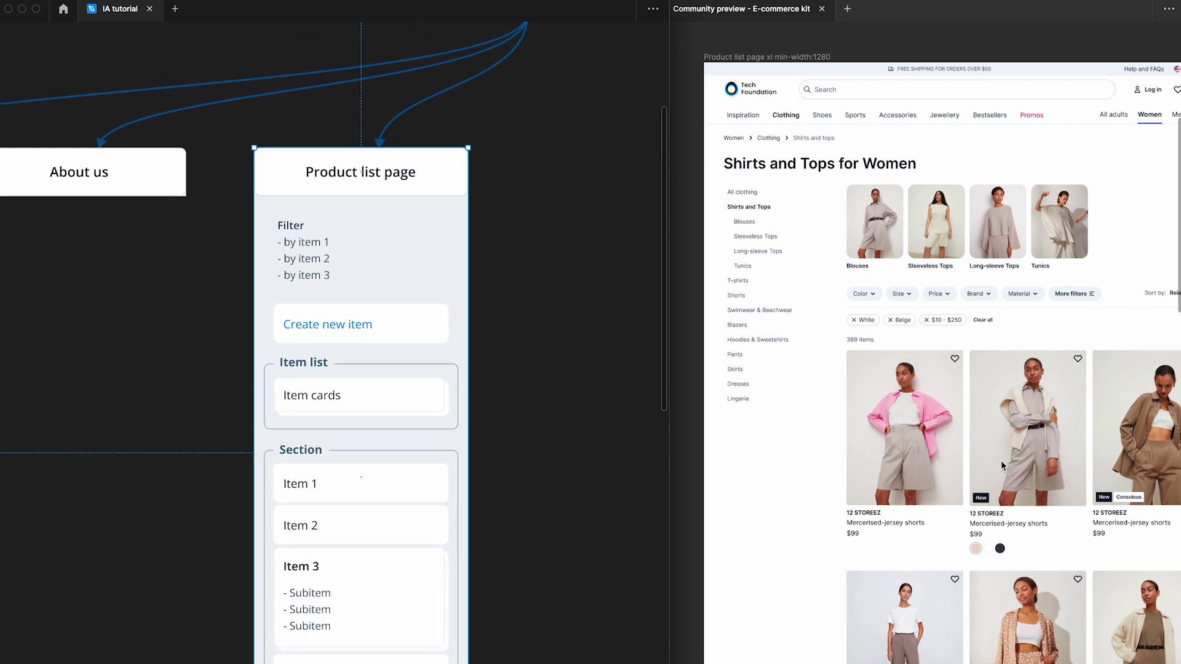
scroll(1001, 460, down, 3)
scroll(1001, 460, right, 1)
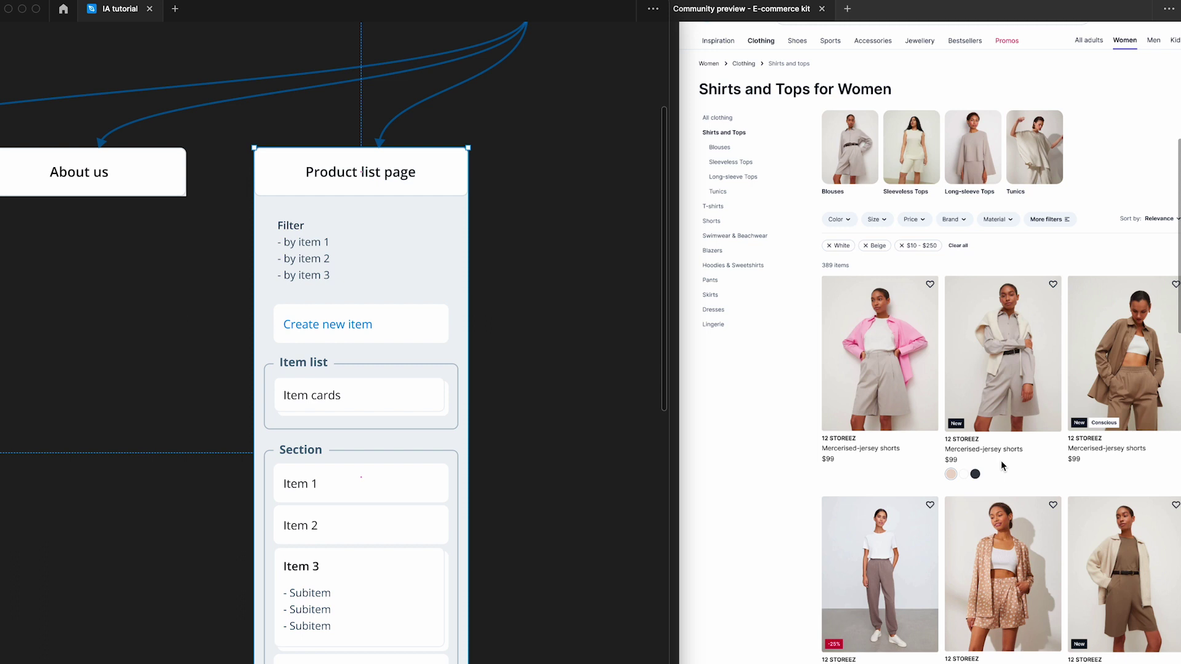
scroll(1001, 460, up, 1)
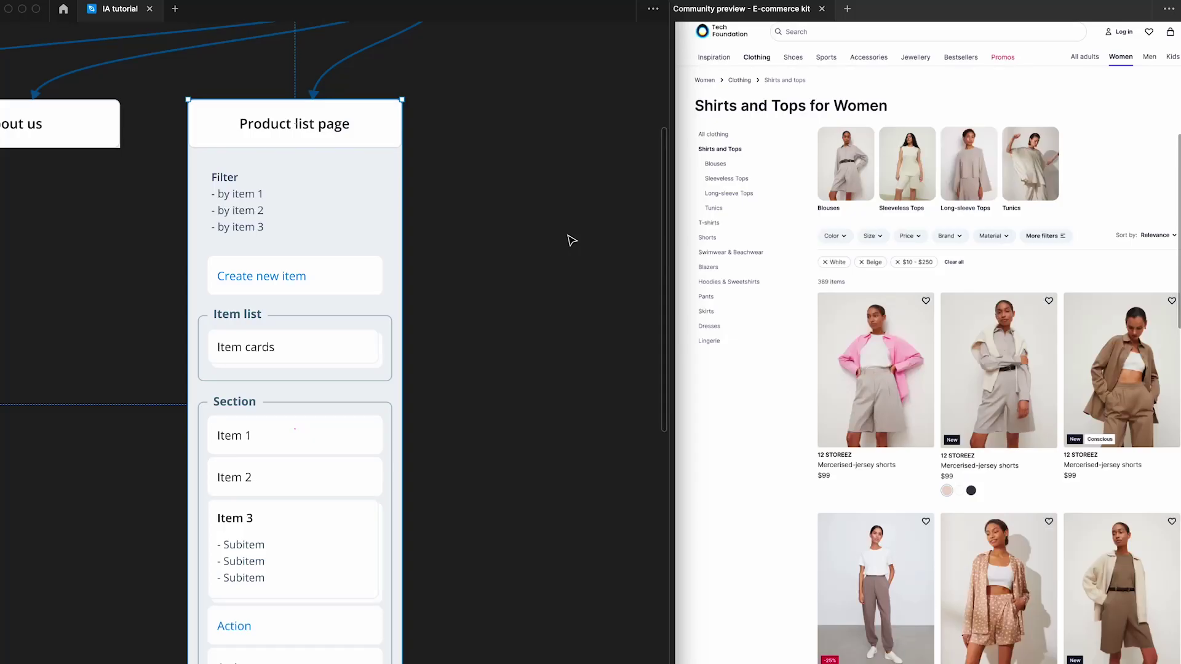
- Restore the hidden editing interface and inspect the filter notes' text layer inside the Product list page block
key(ctrl+backslash)
scroll(408, 279, down, 1)
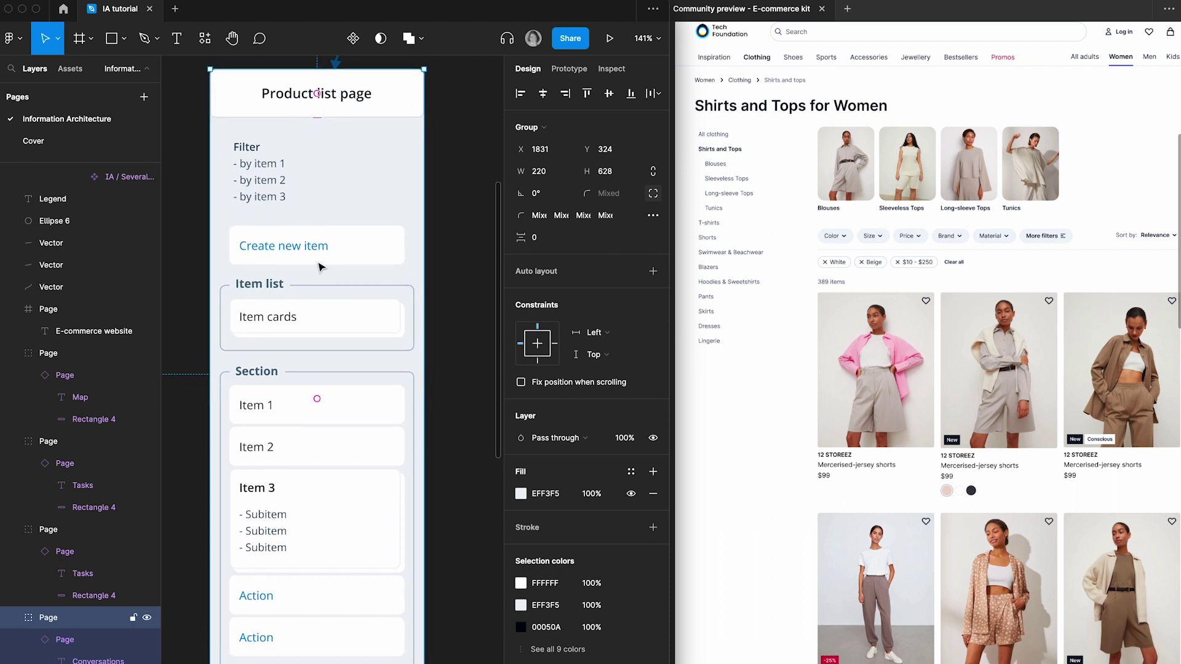
double_click(319, 240)
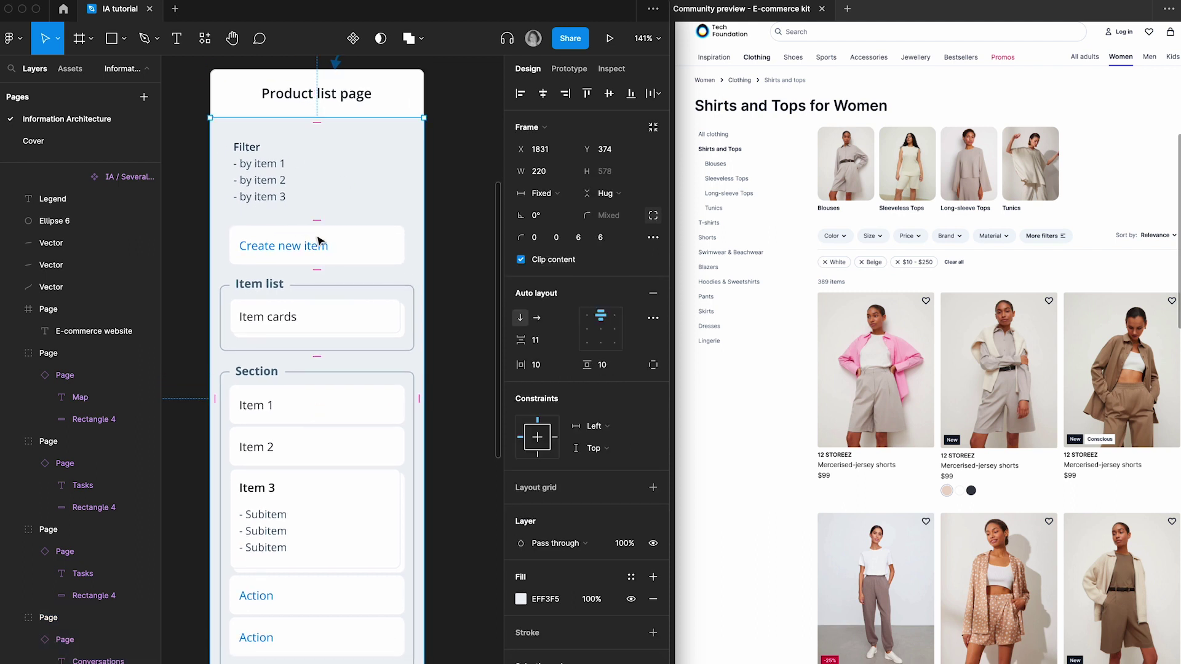
click(263, 184)
key(Return)
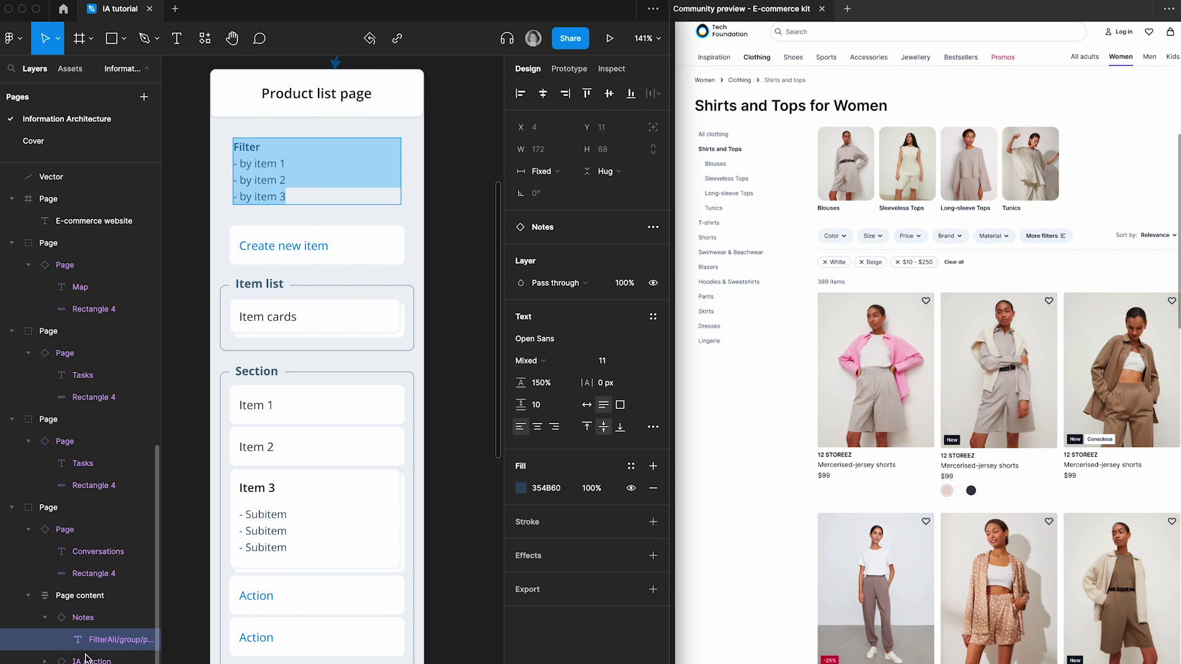
click(78, 623)
click(88, 641)
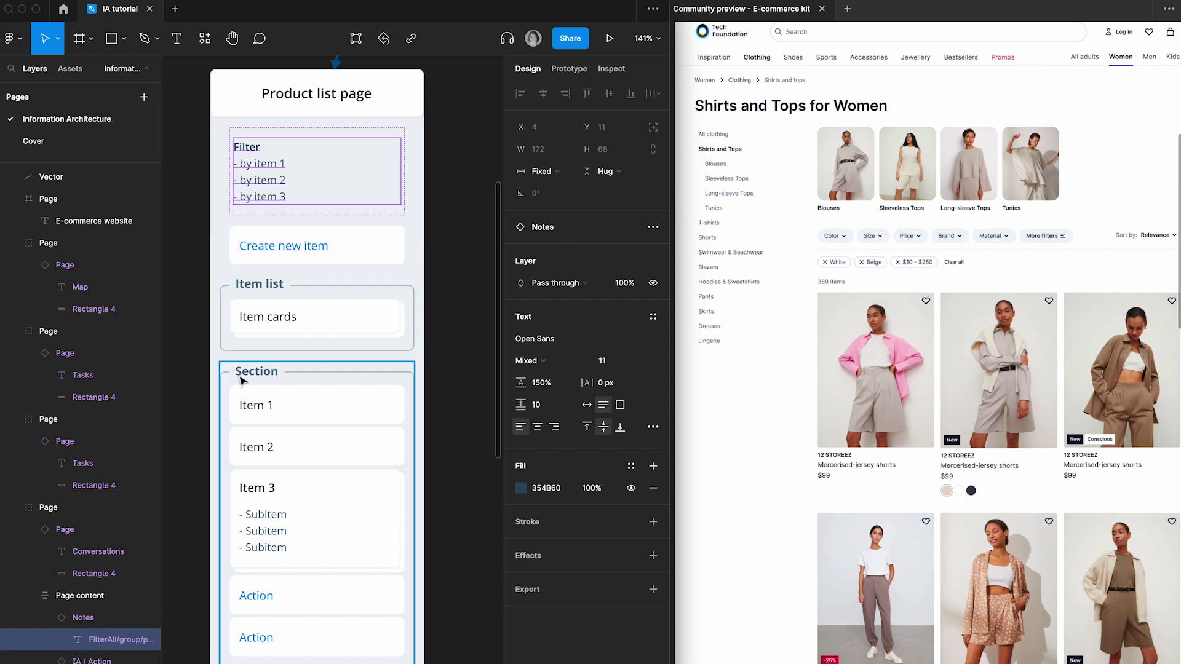
- Move the Item 1 card out of the Section group to directly below the filter notes
click(273, 406)
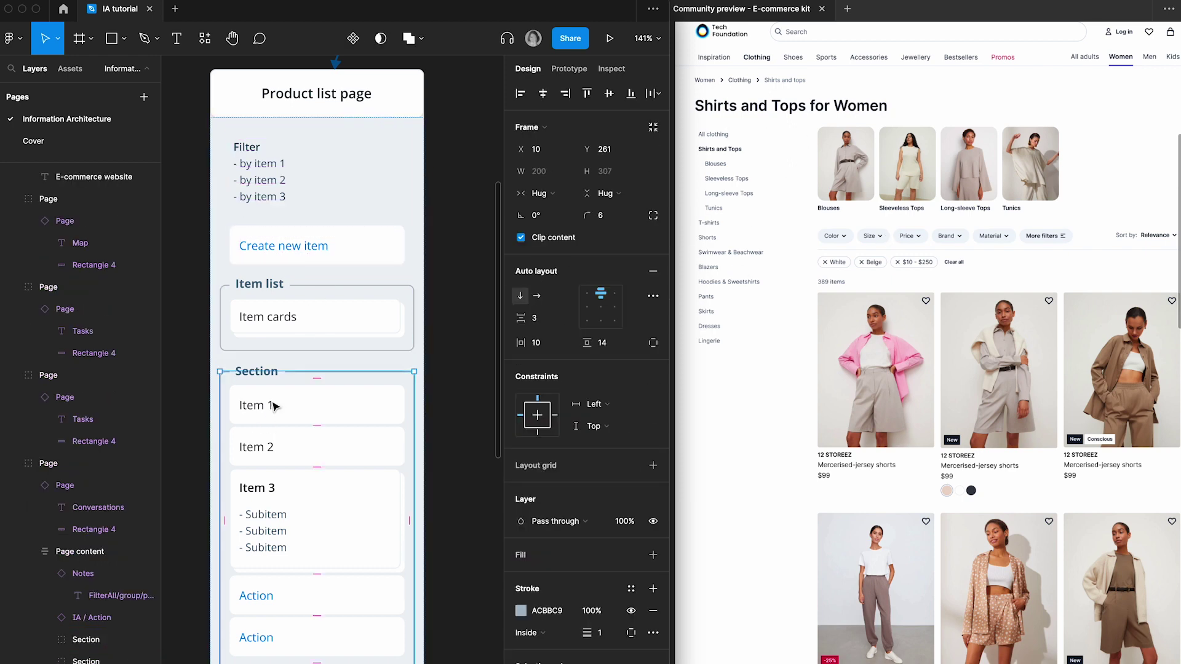
click(273, 406)
drag(273, 406, 281, 290)
- Delete the "Create new item" action, the Item list group and the Section group from the Product list page block
click(280, 293)
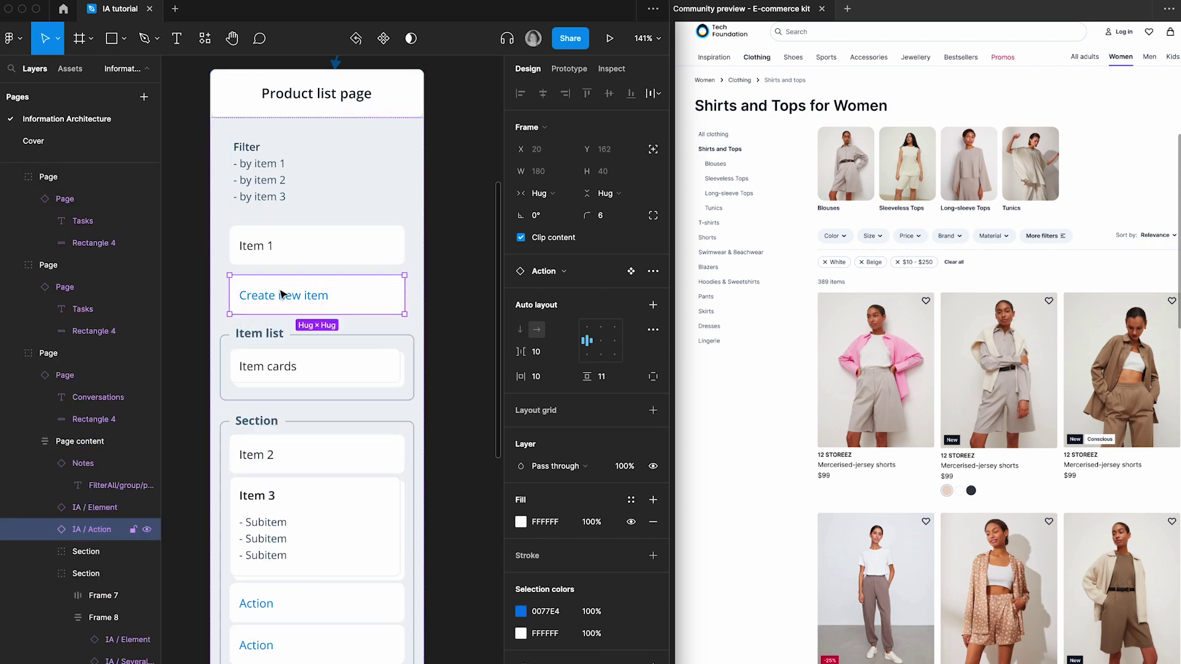
shift+click(282, 377)
shift+click(285, 465)
key(Delete)
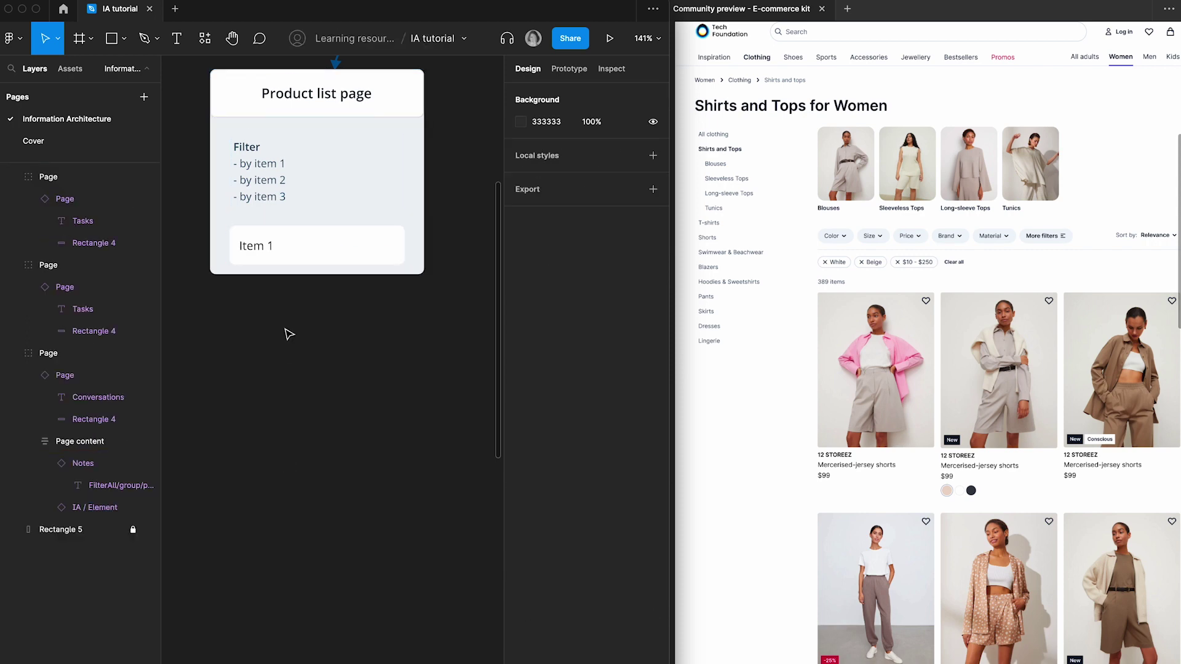
- Rename the Item 1 card as "Category subnavigation"
double_click(257, 248)
double_click(254, 244)
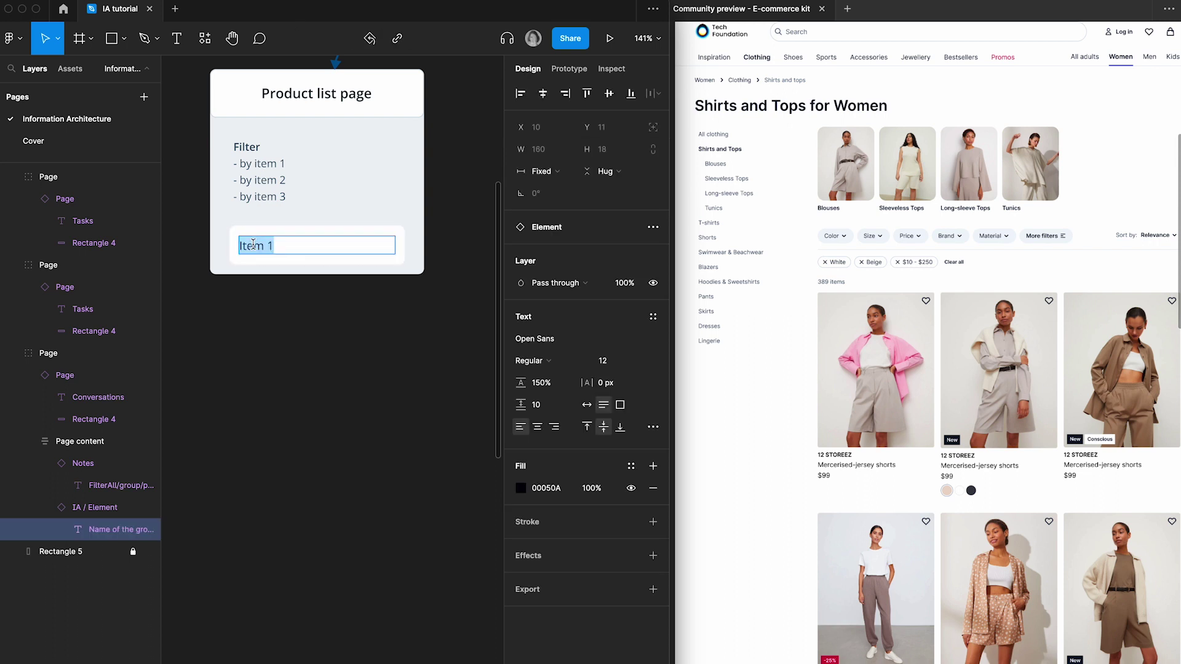
text(Subm)
key(BackSpace)
key(BackSpace)
key(BackSpace)
key(BackSpace)
text(Category subnab)
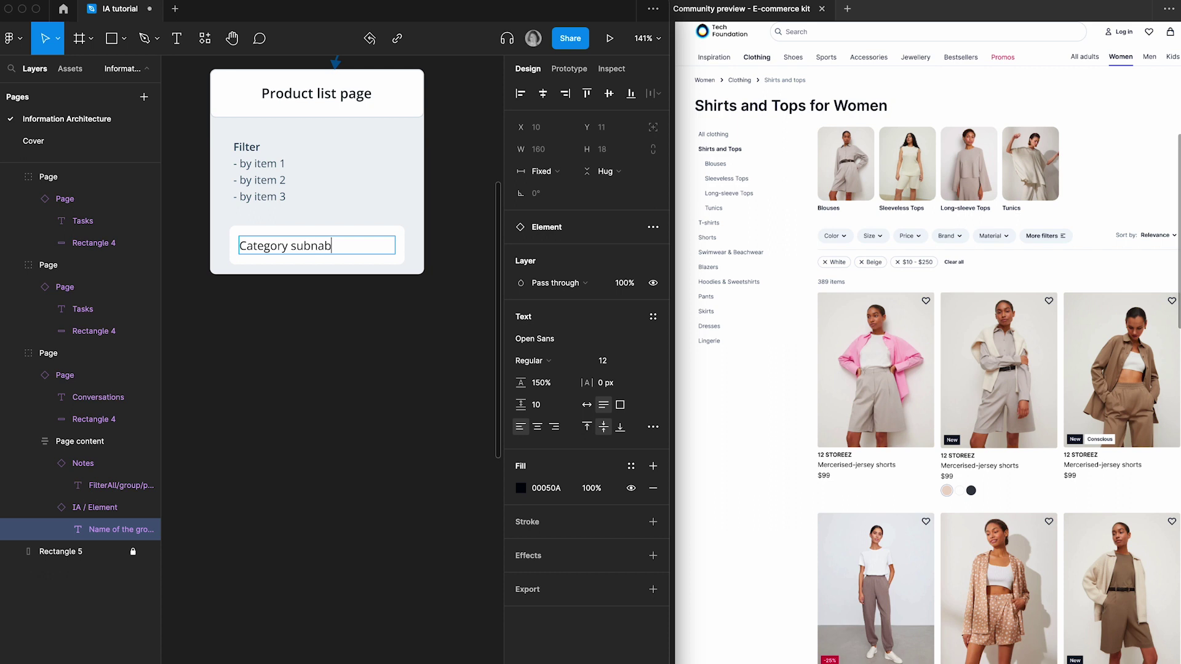
key(BackSpace)
key(BackSpace)
text(vigation)
key(Escape)
key(Escape)
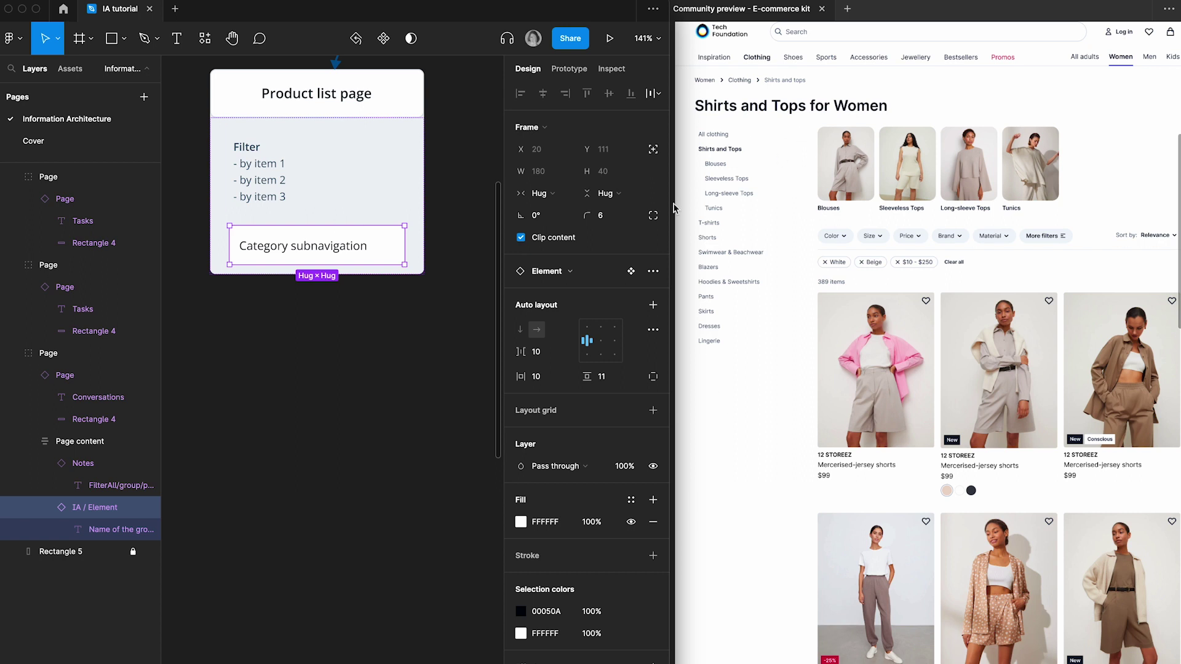
- Duplicate the Category subnavigation card and swap the copy for the Several elements component
scroll(864, 261, right, 3)
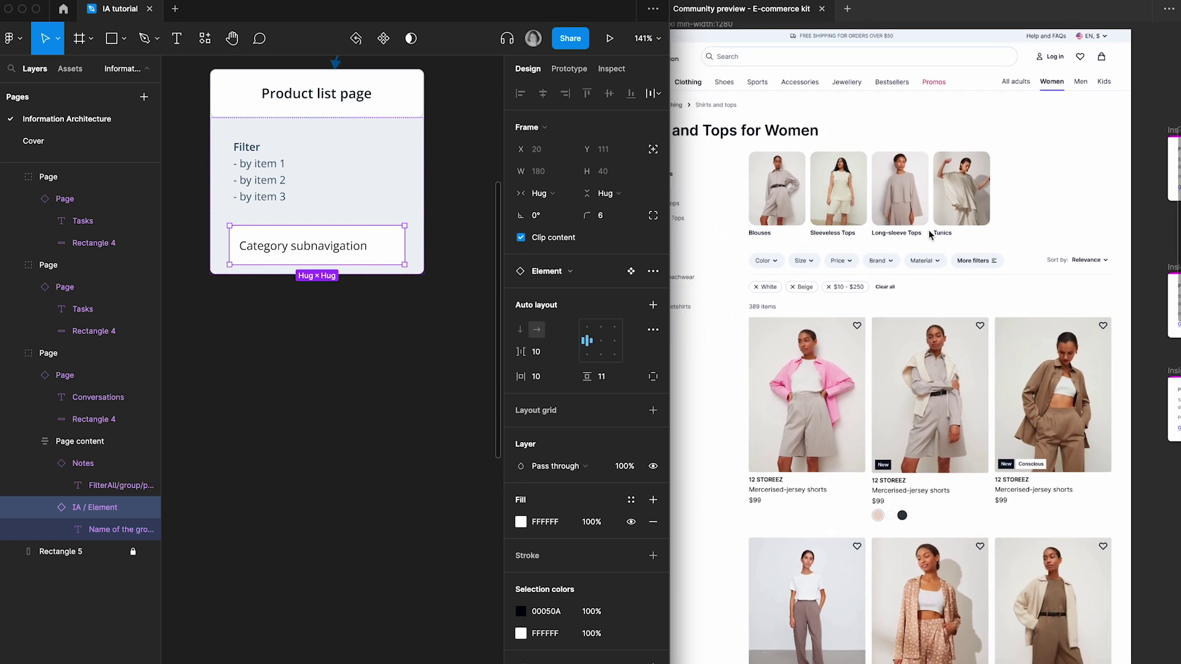
scroll(839, 219, left, 3)
scroll(839, 219, up, 2)
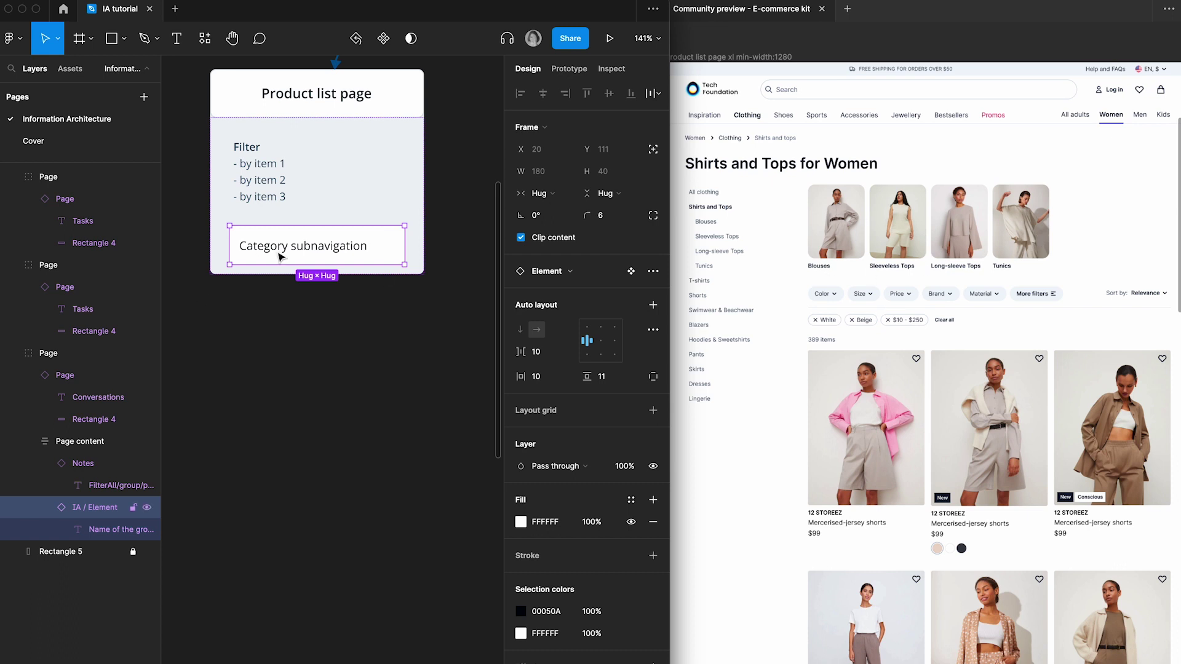
click(315, 222)
click(344, 239)
key(super+d)
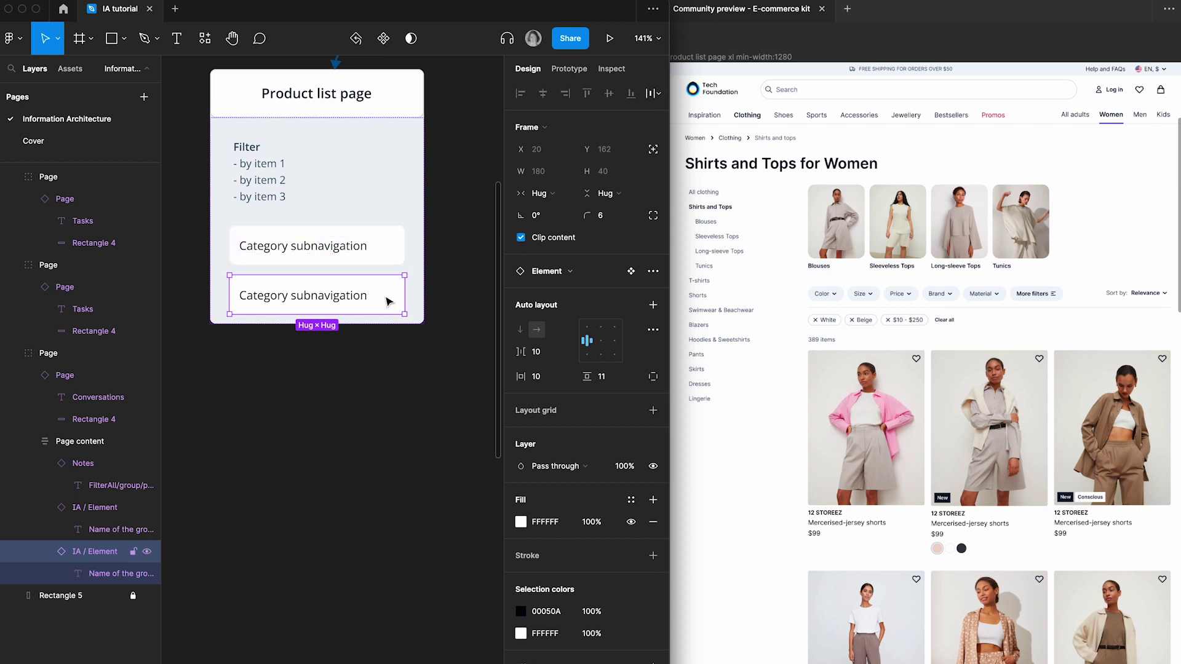
scroll(315, 253, left, 2)
scroll(315, 254, up, 1)
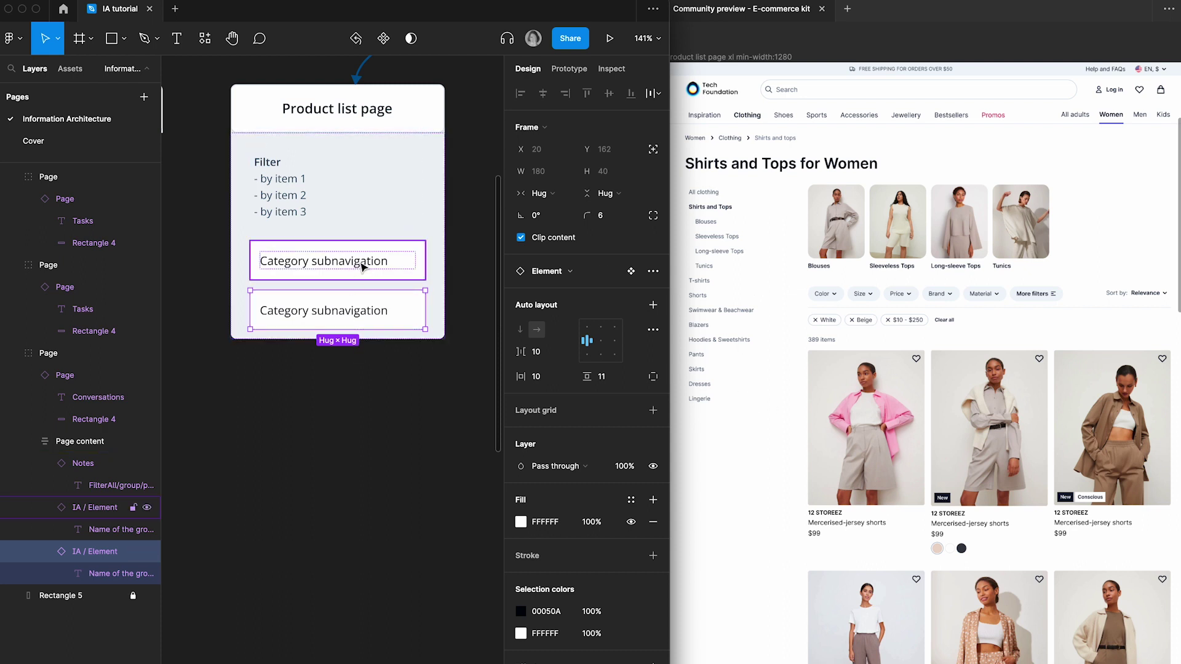
click(560, 275)
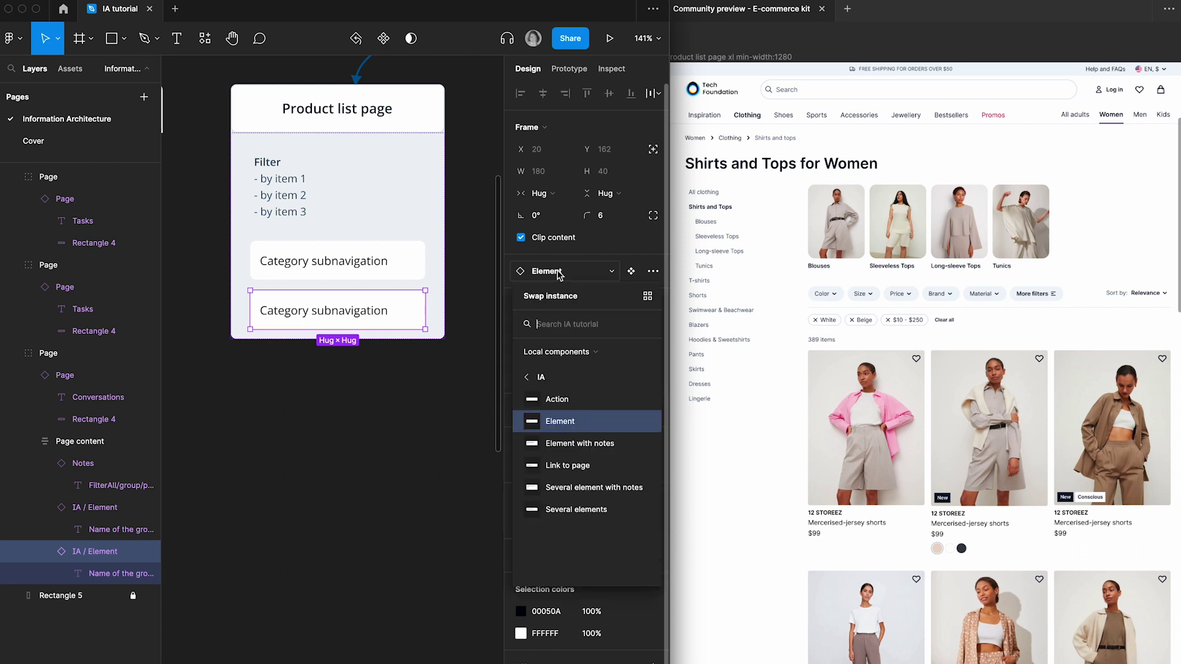
click(602, 509)
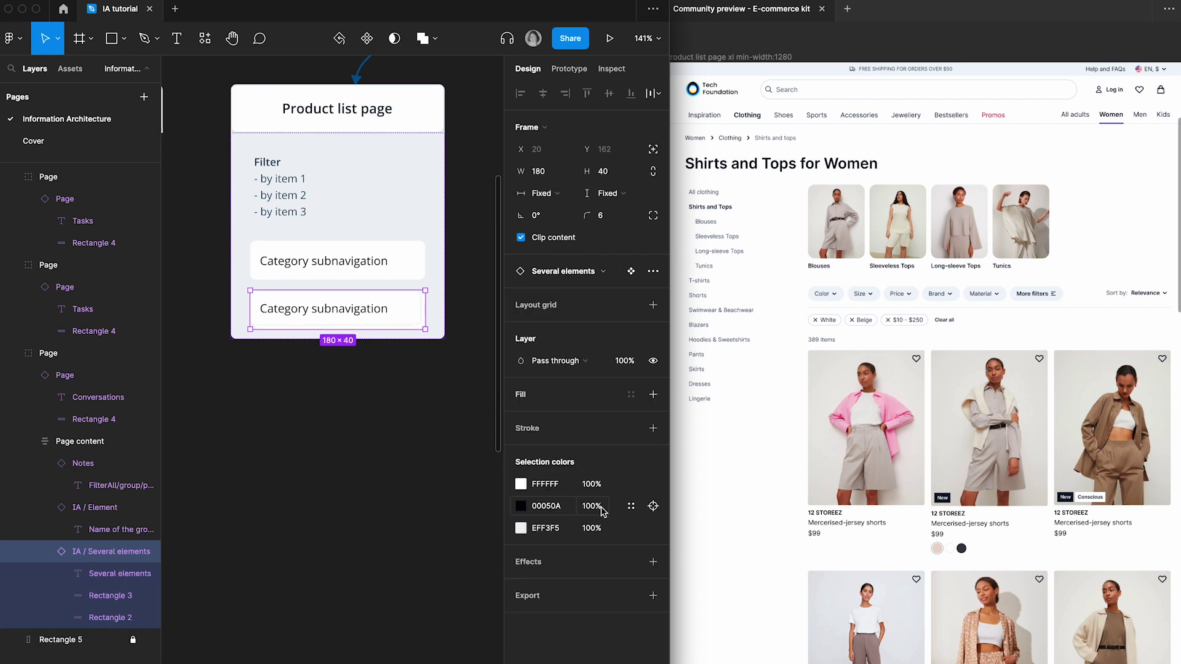
- Rename the duplicated Several elements card as "Subcategory subnails"
double_click(338, 313)
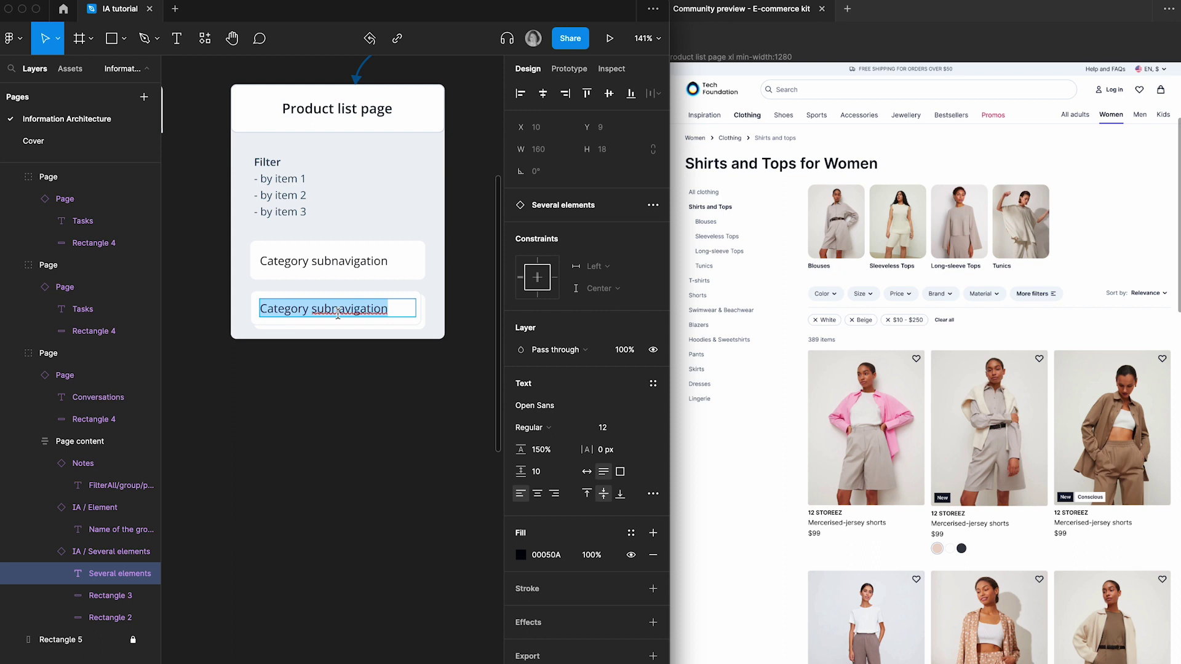
text(Sub)
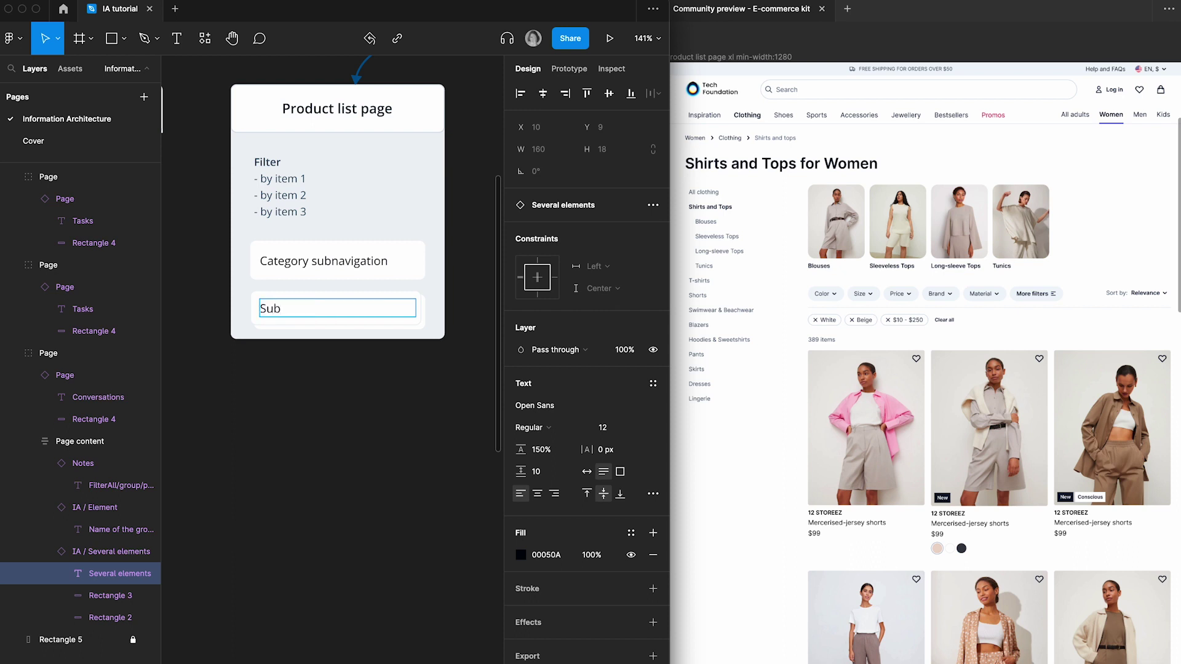
text(category subnails)
key(Escape)
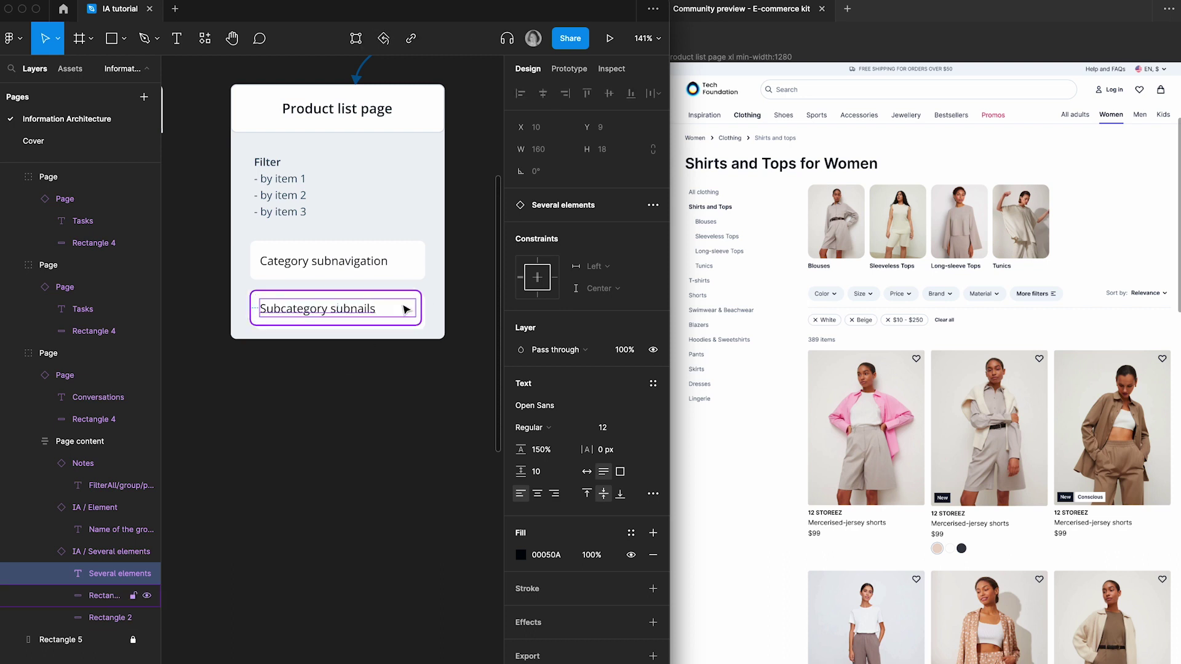
- Replace the placeholder items under Filter with Color, Size, Price, Brand and Material, each on its own line
scroll(804, 348, right, 3)
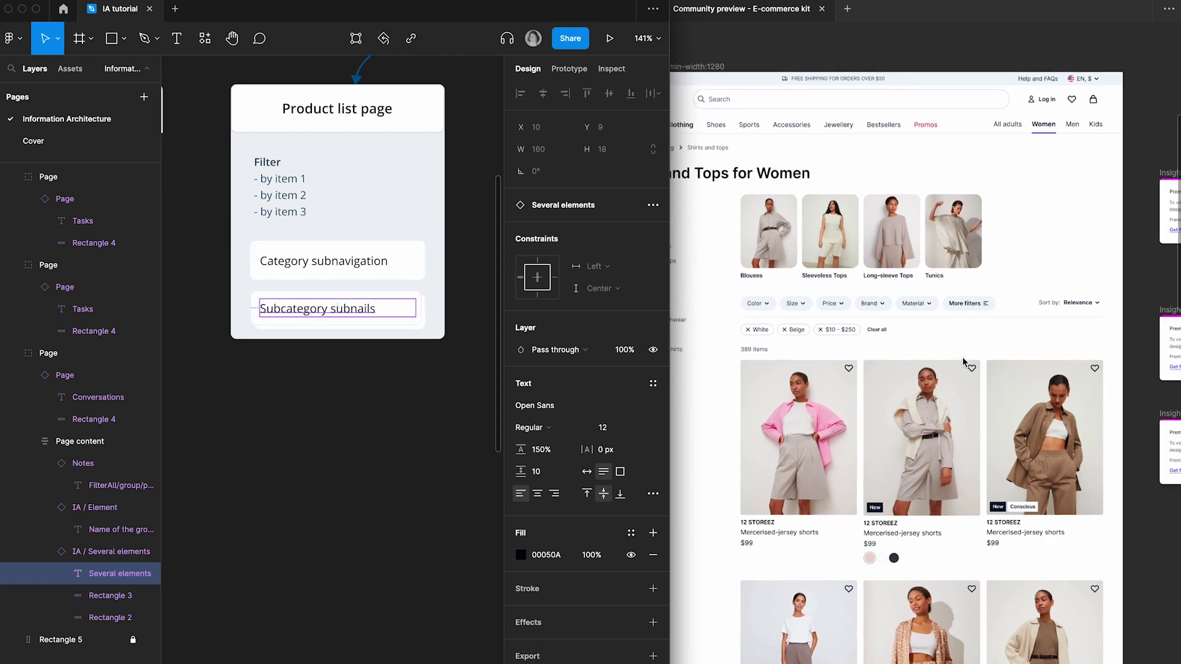
scroll(804, 348, up, 2)
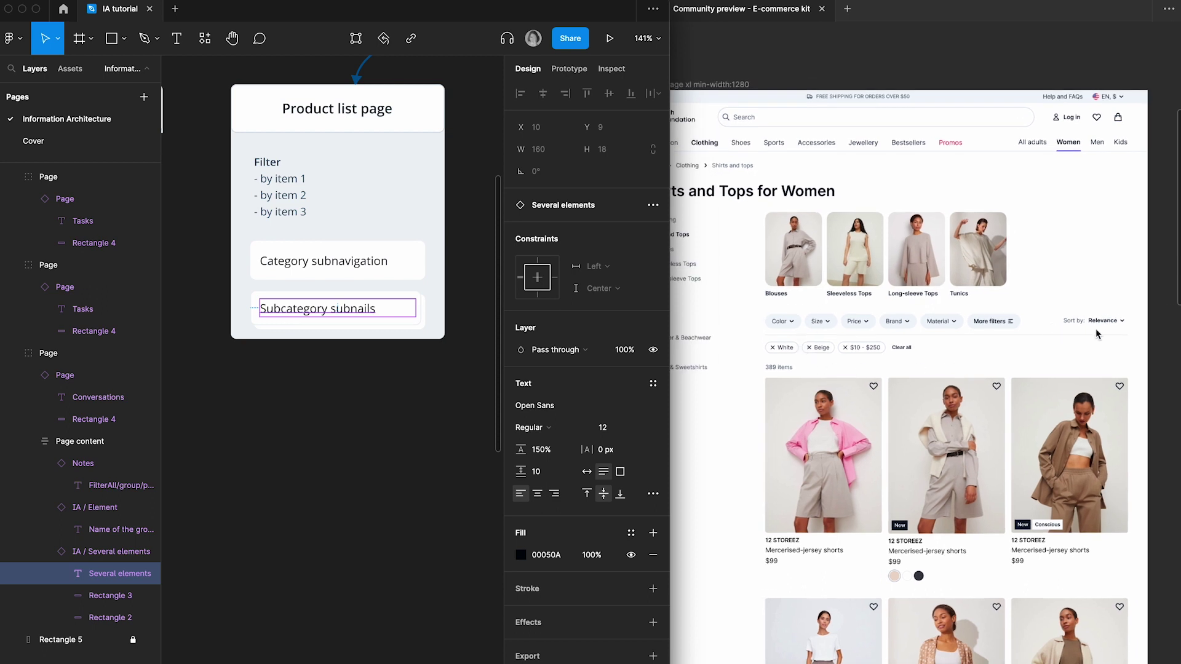
double_click(271, 165)
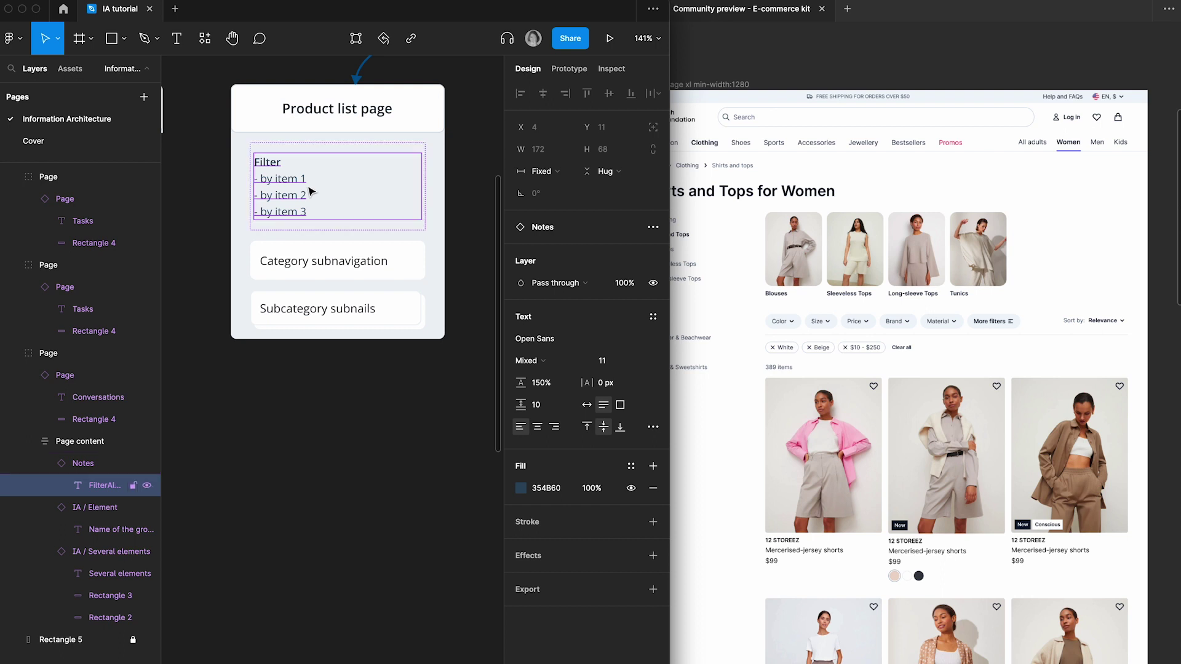
double_click(278, 200)
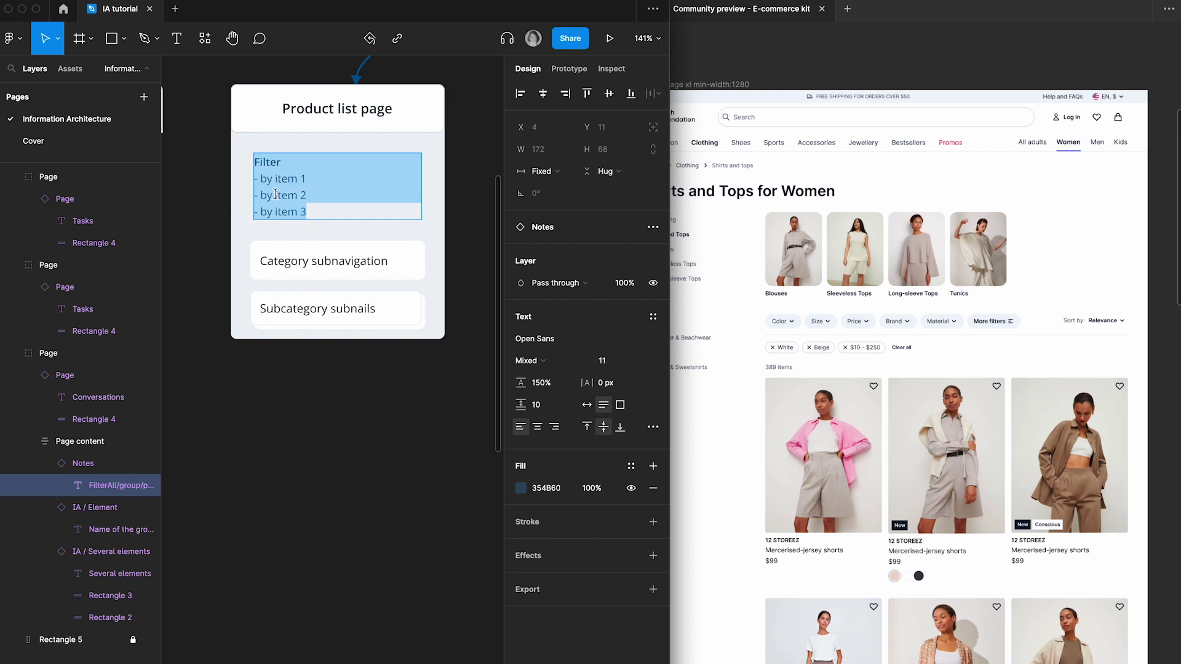
click(316, 211)
drag(316, 211, 260, 179)
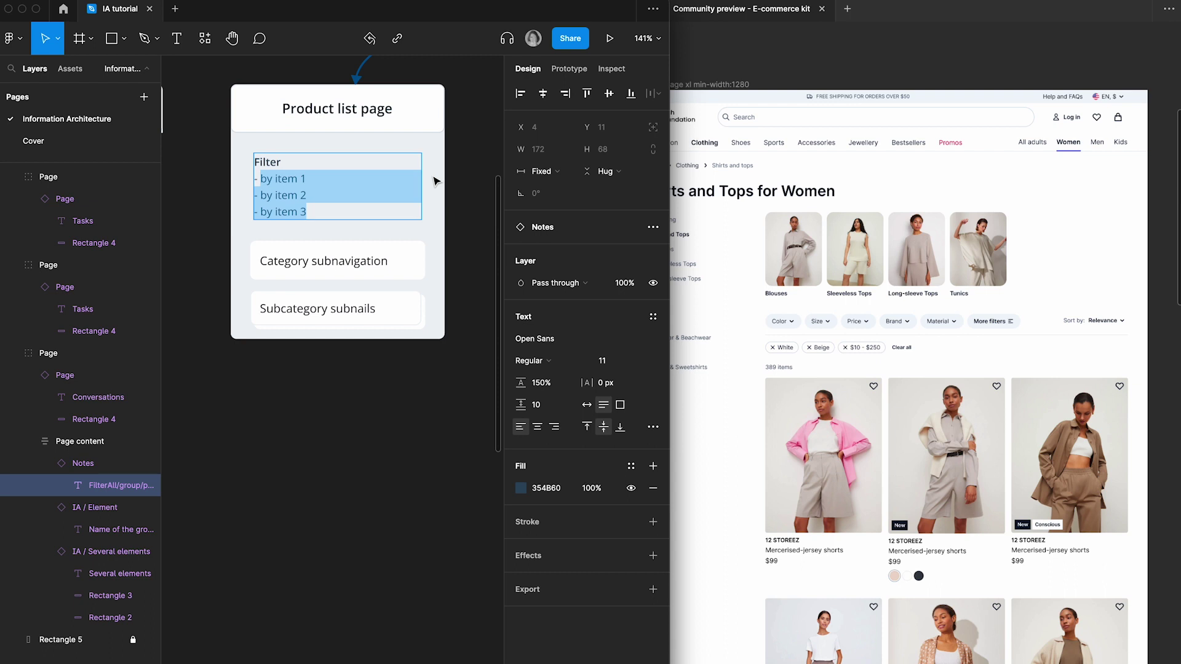
text(Color)
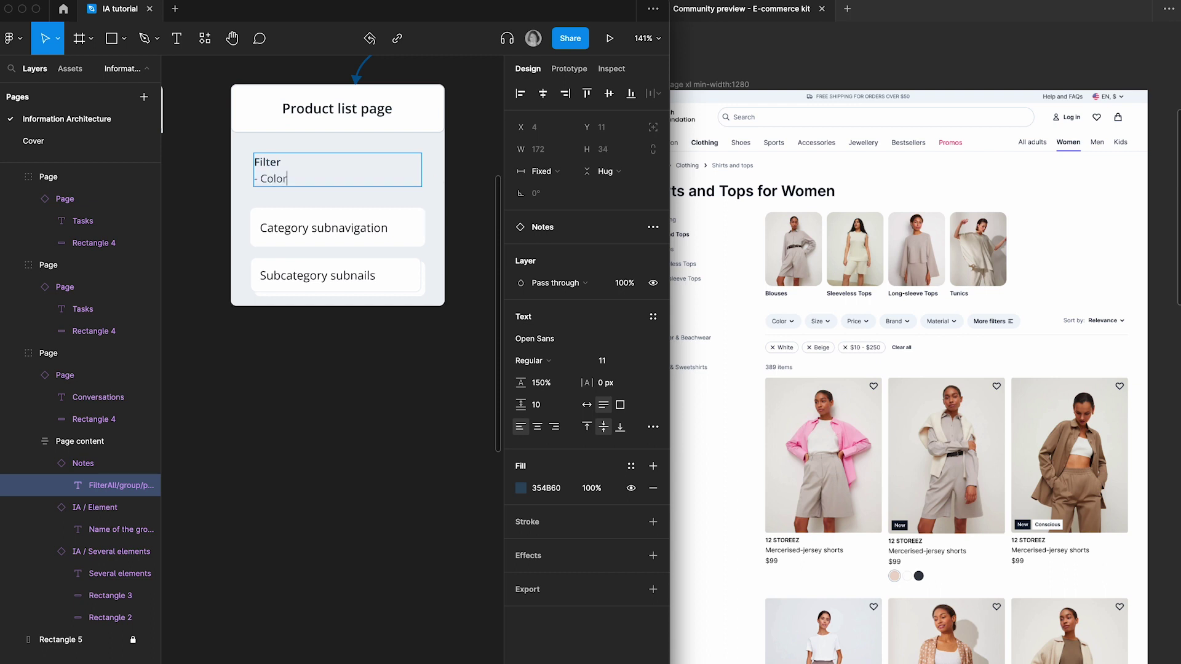
key(Return)
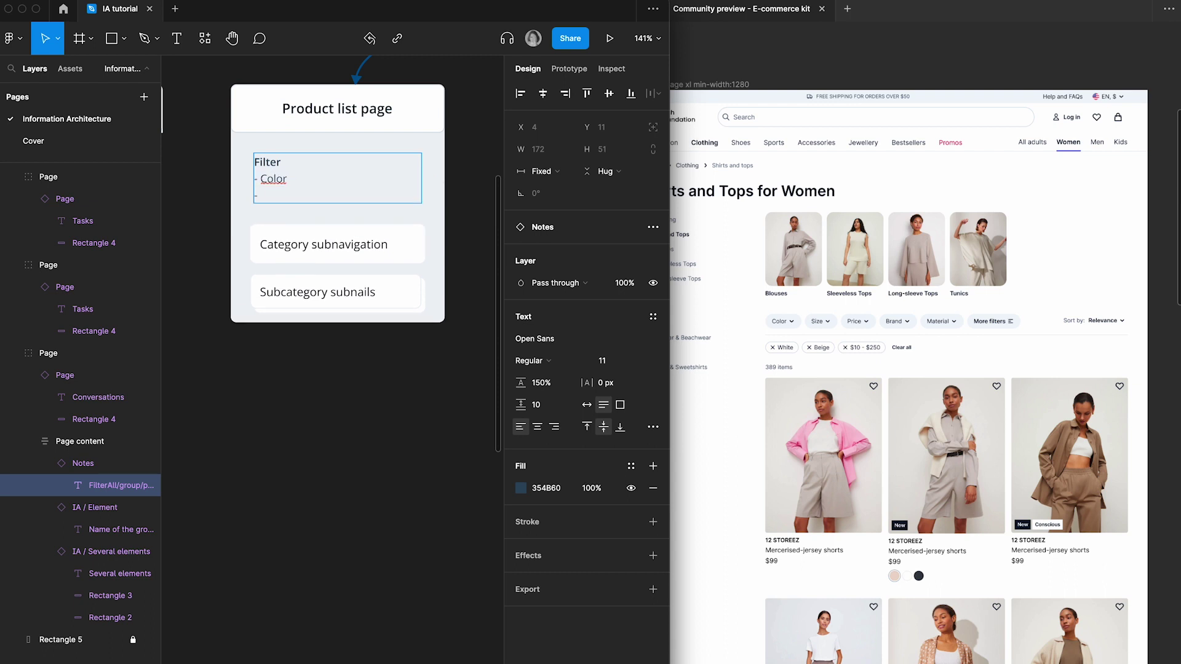
text(- Size)
key(Return)
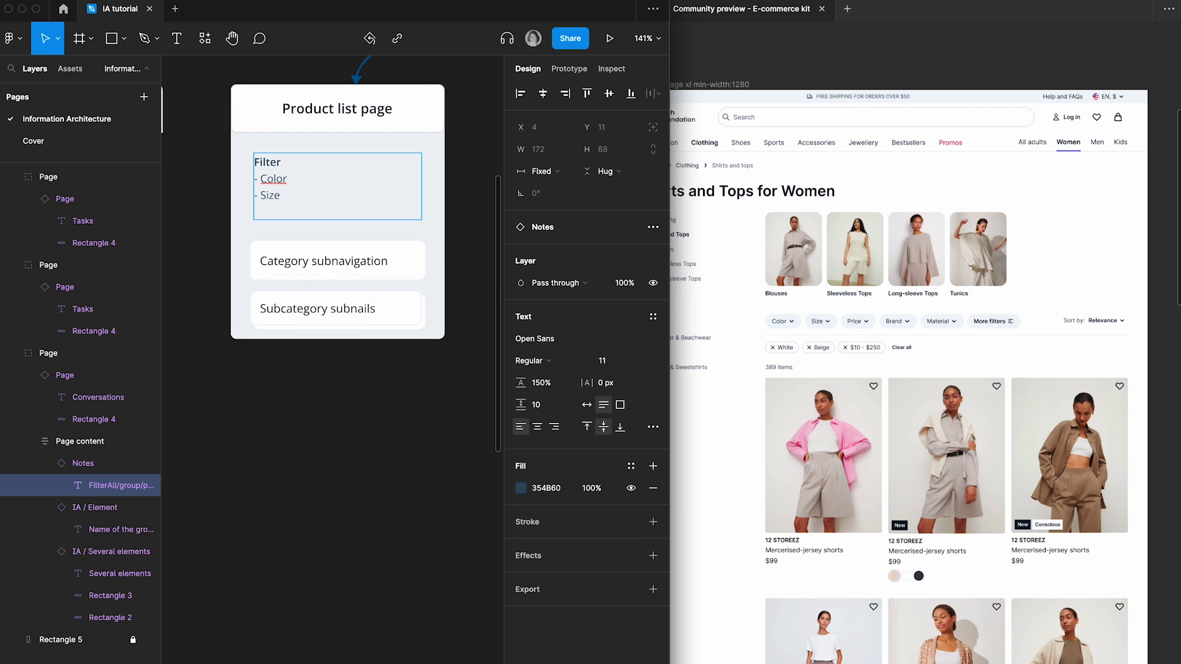
text(Price)
key(Return)
text(-Brand)
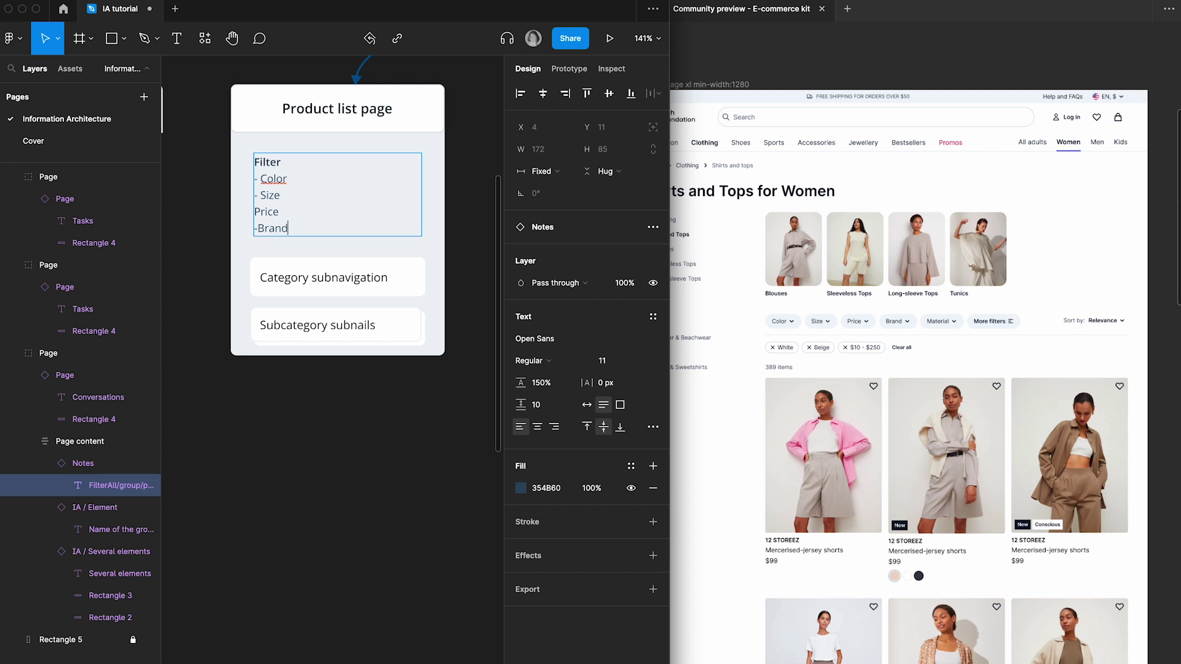
key(Return)
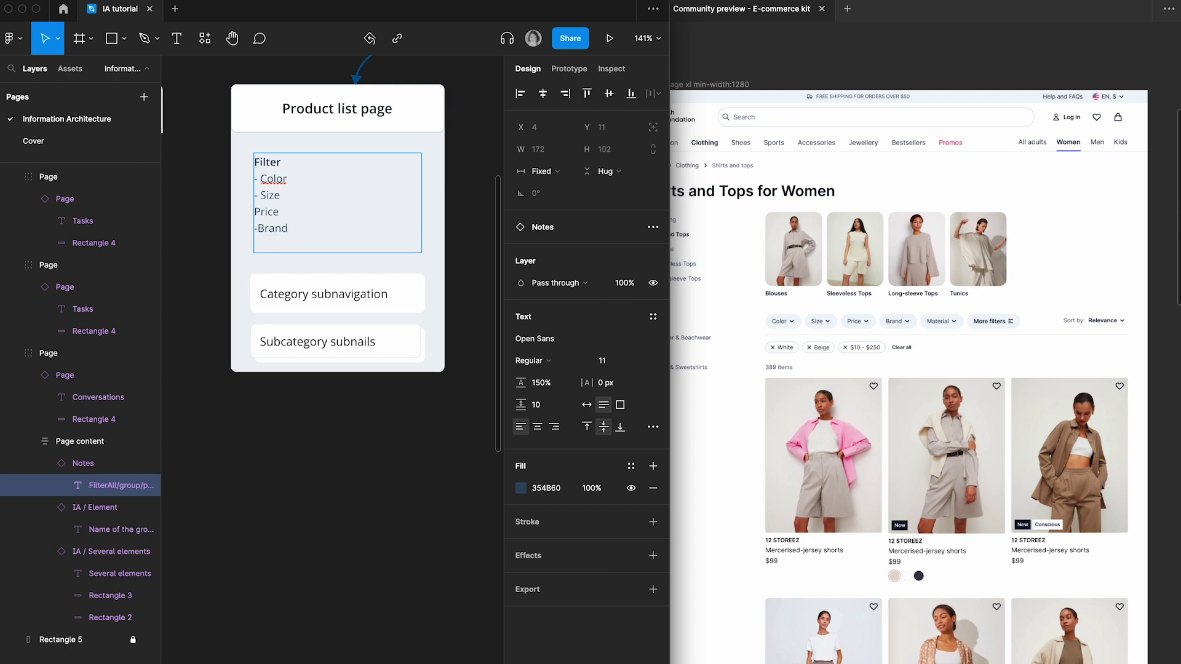
text(- Material)
- Add the missing dash before Price and append "- etc." as the last line of the filter list
click(254, 211)
text(-)
click(316, 244)
key(Return)
text(- et)
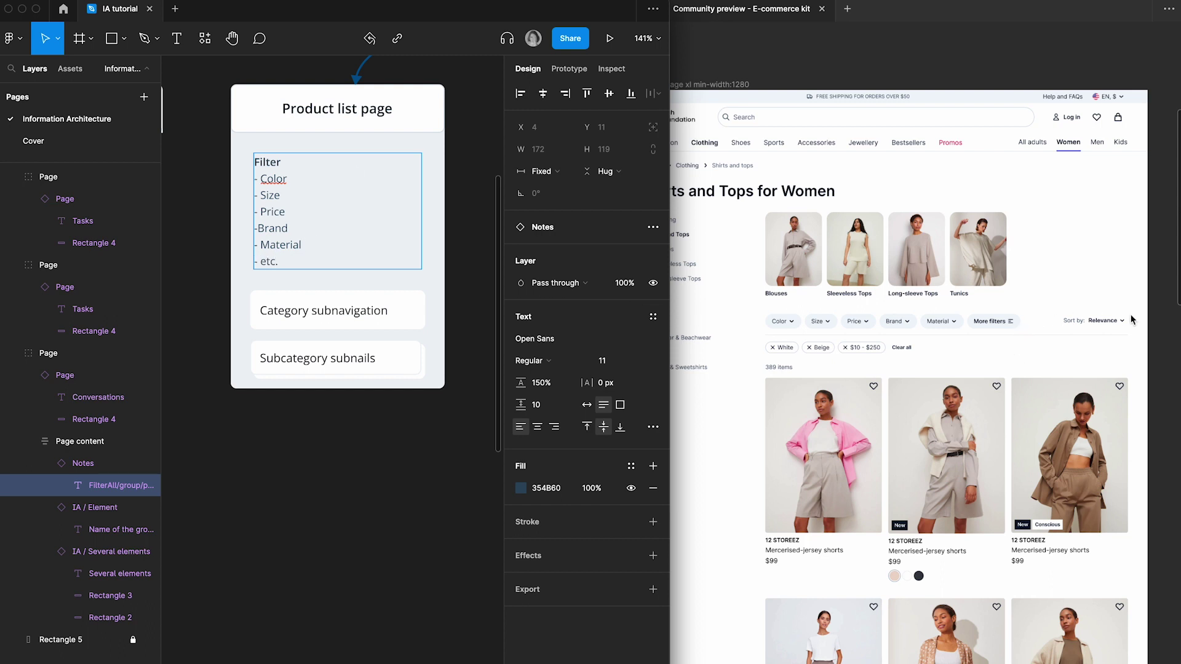
- Add a "Sorting" heading one blank line below the filter list, with "- Relevance" underneath
key(Return)
key(Return)
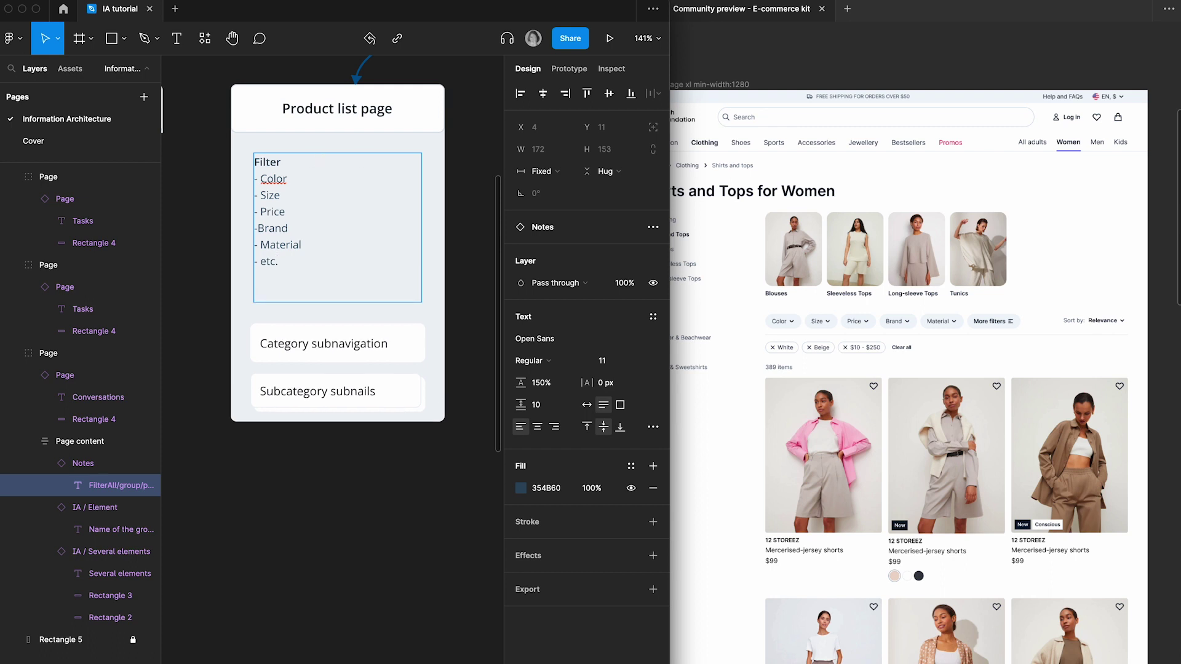
text(Sorting)
double_click(297, 294)
click(299, 291)
key(Return)
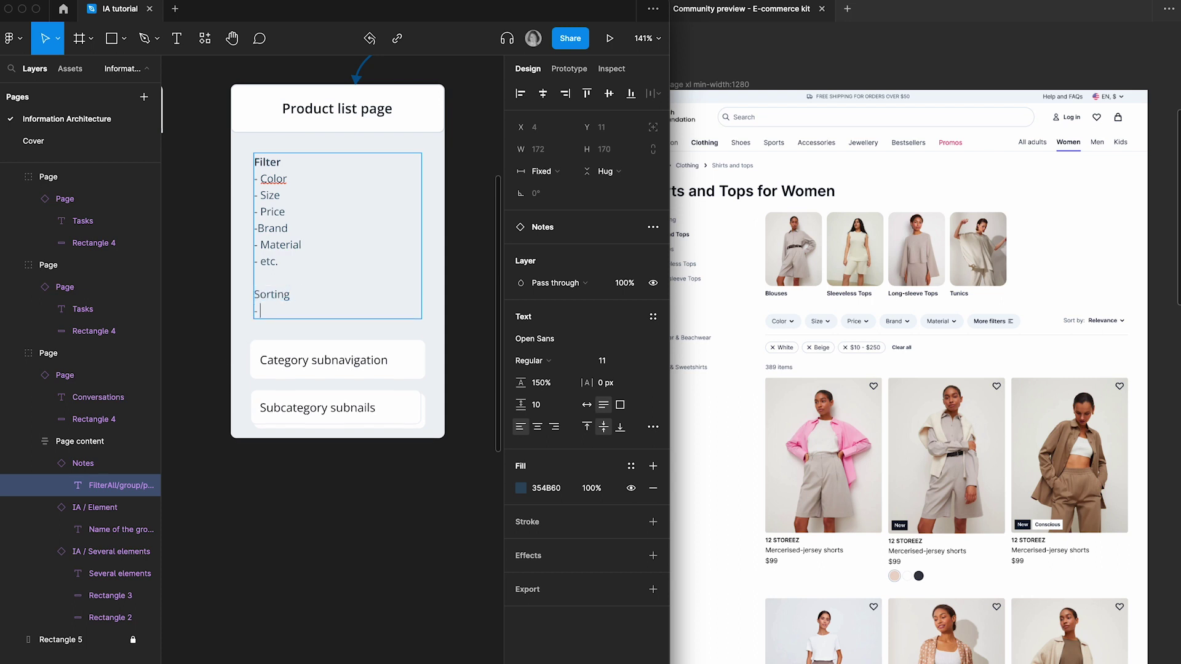
text(- Relevance)
- Set the font weight of the Sorting heading to SemiBold
drag(289, 295, 241, 296)
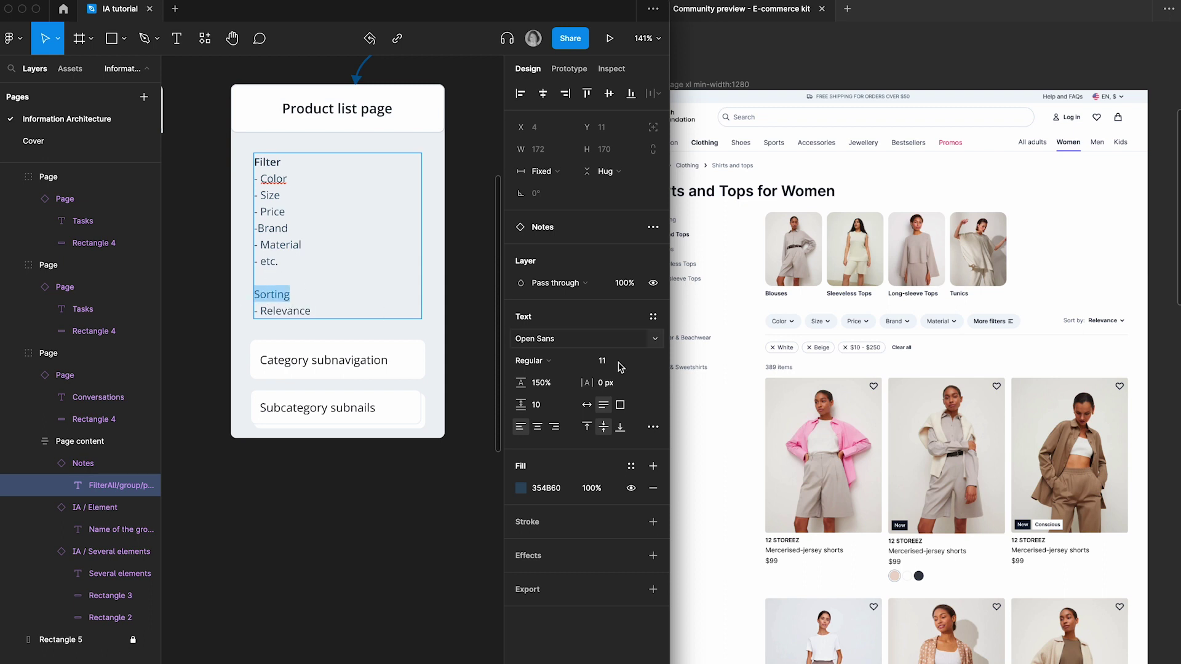
click(541, 361)
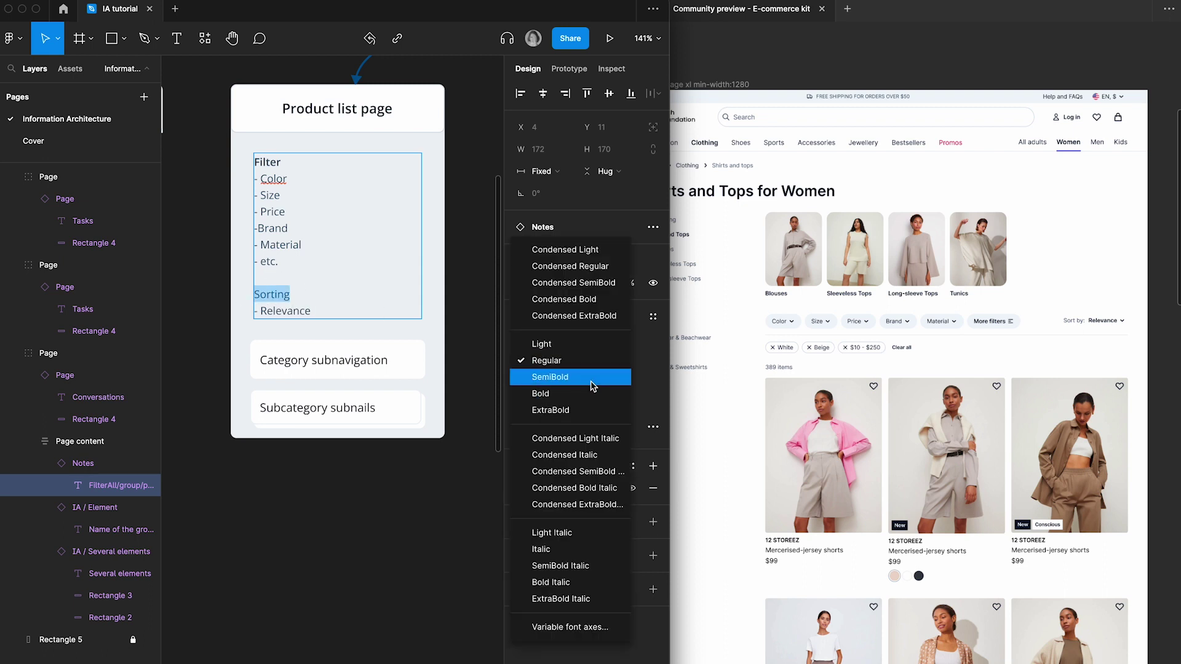
click(592, 384)
click(334, 302)
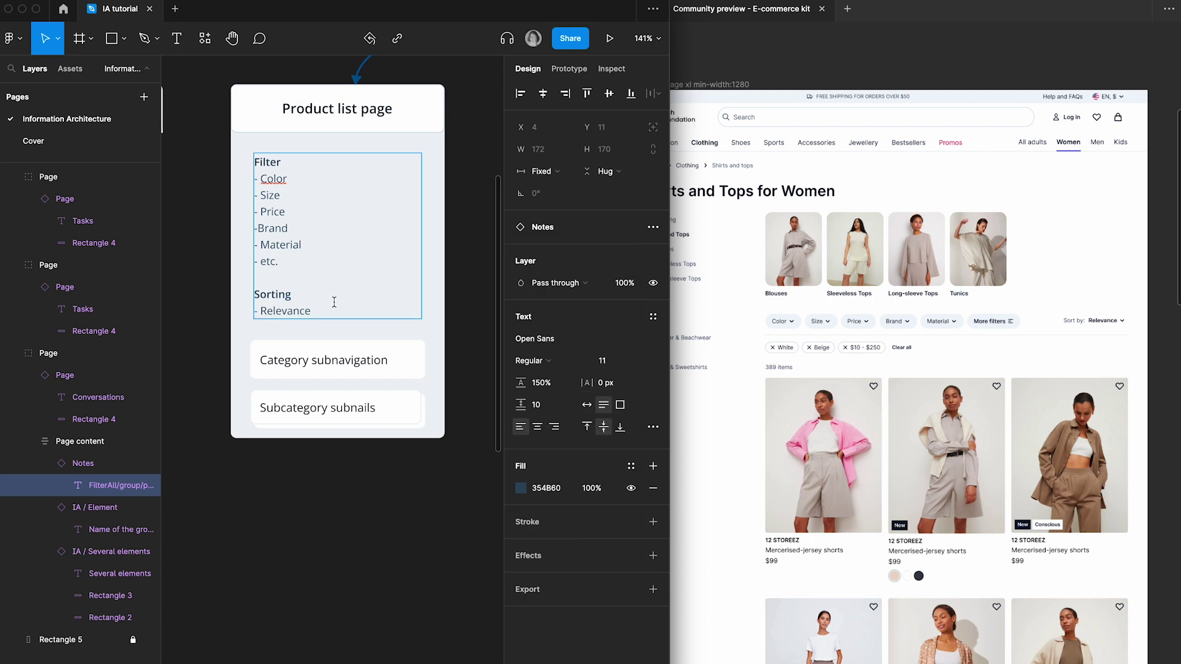
- Add "- By price" and "- Most popular" as separate lines below Relevance in the Sorting list
key(Return)
text(- )
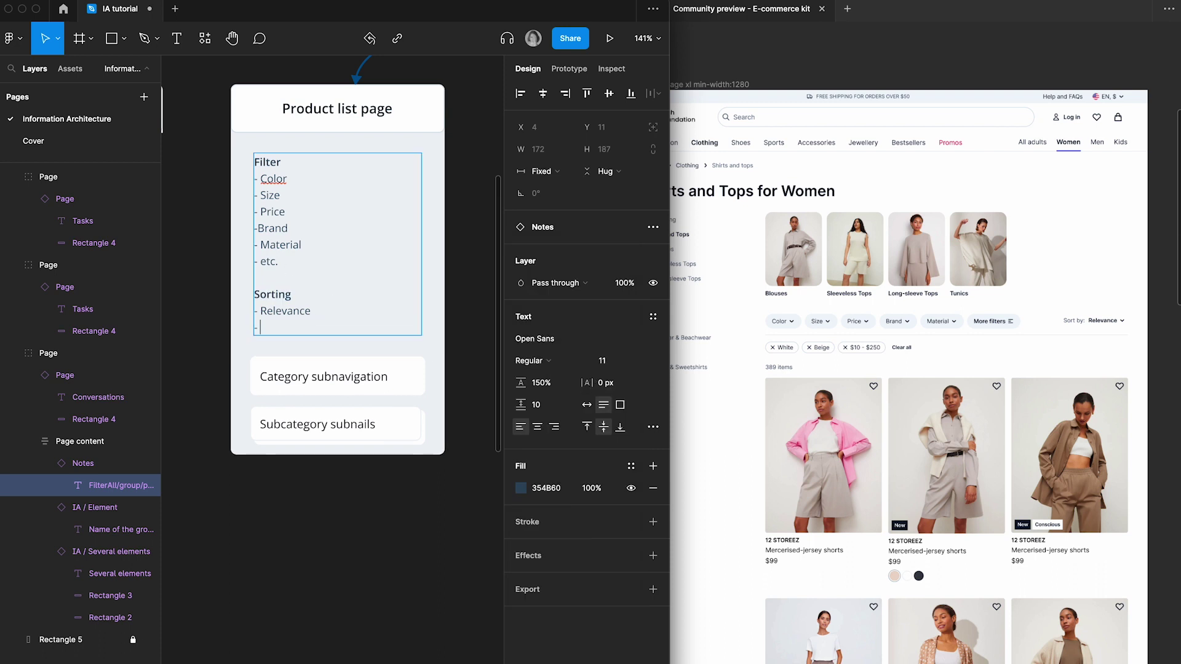
text(By price)
key(Return)
text(- )
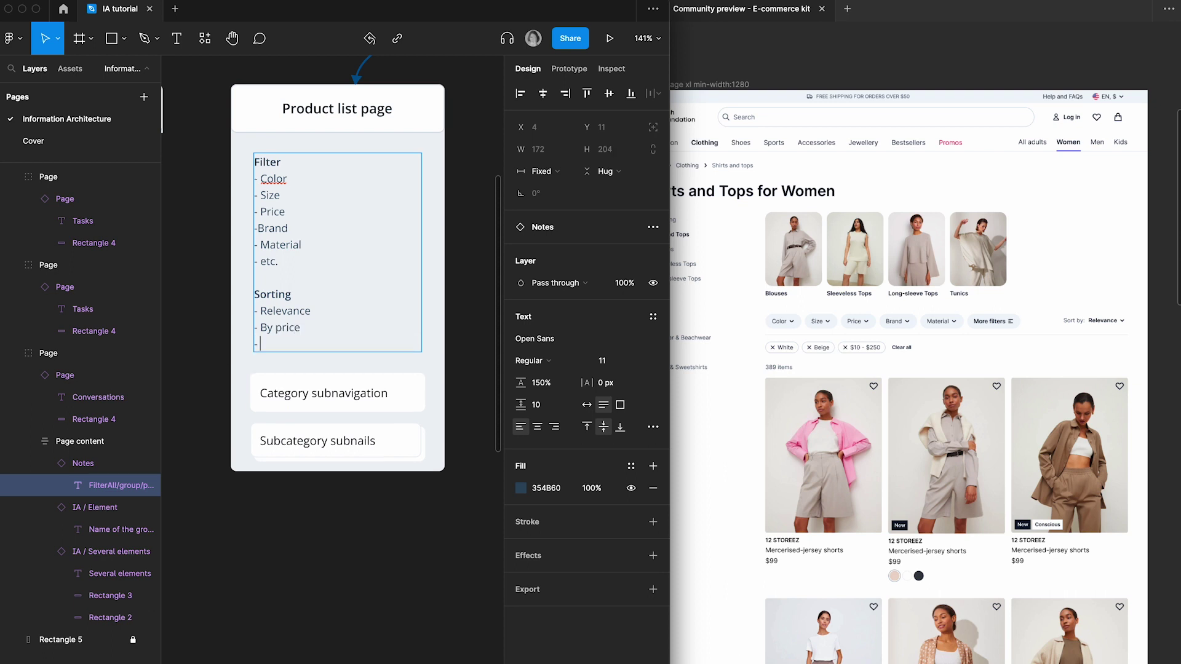
text(Most popular)
scroll(947, 350, down, 3)
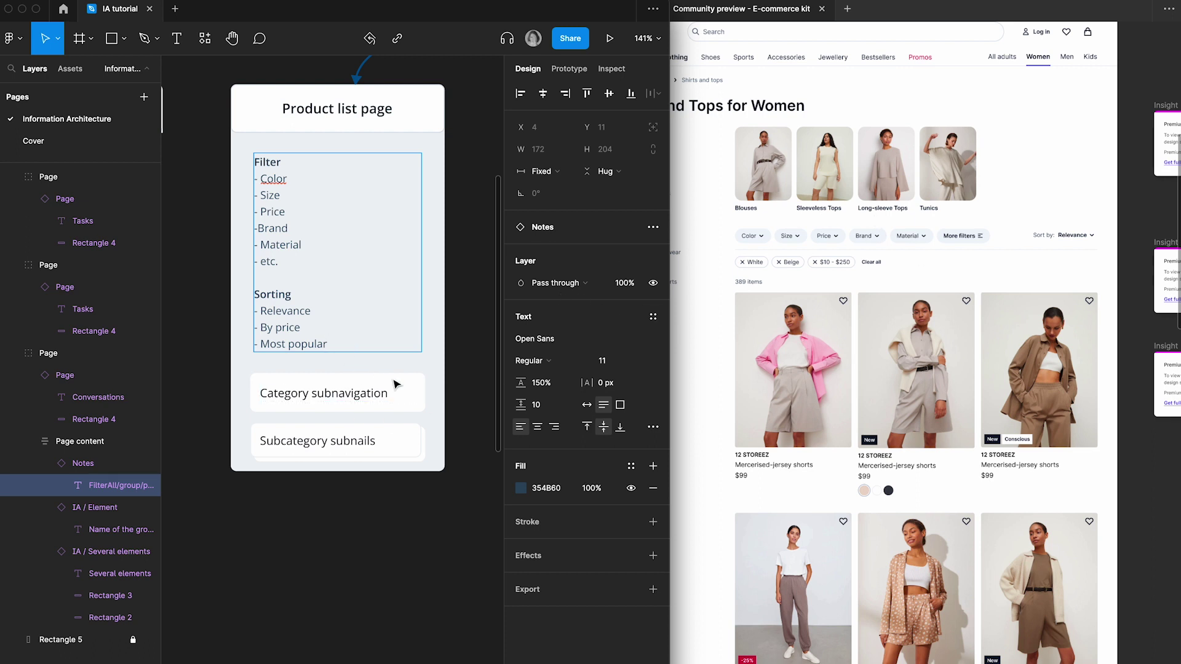
key(Escape)
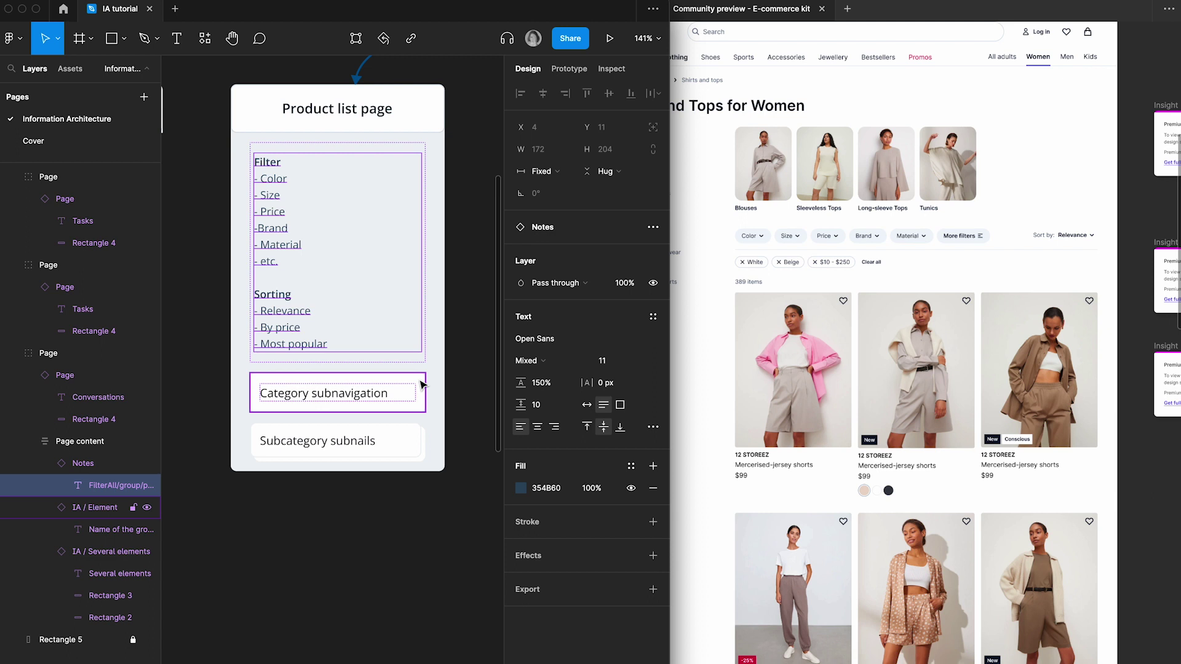
click(422, 385)
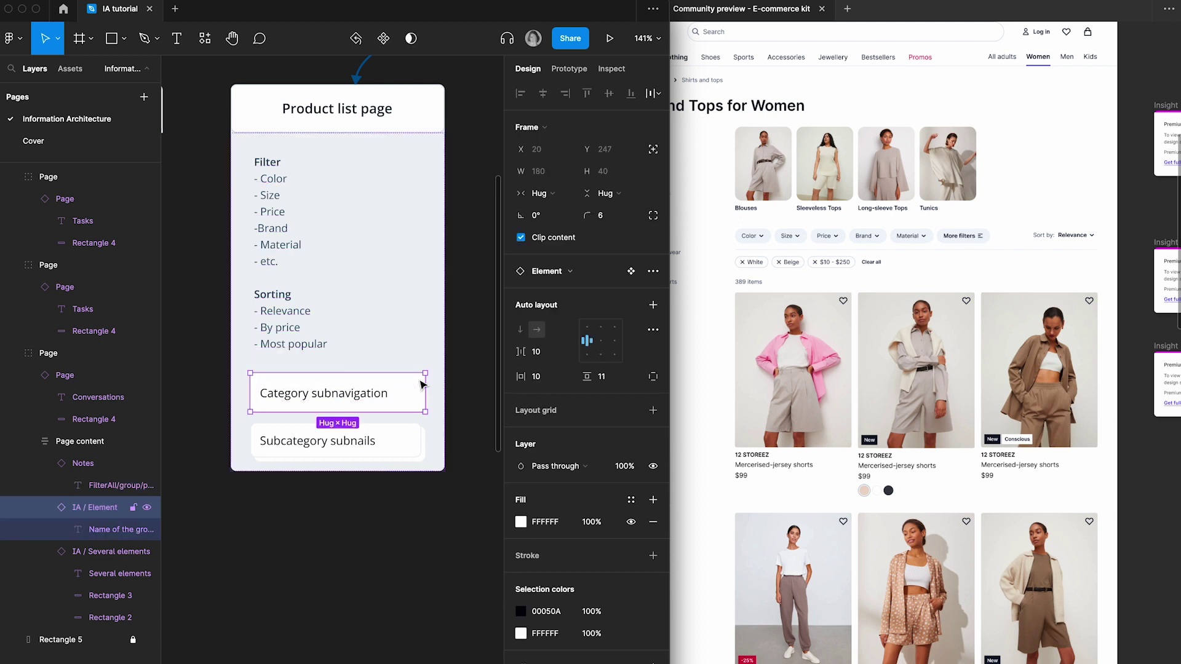
key(super+d)
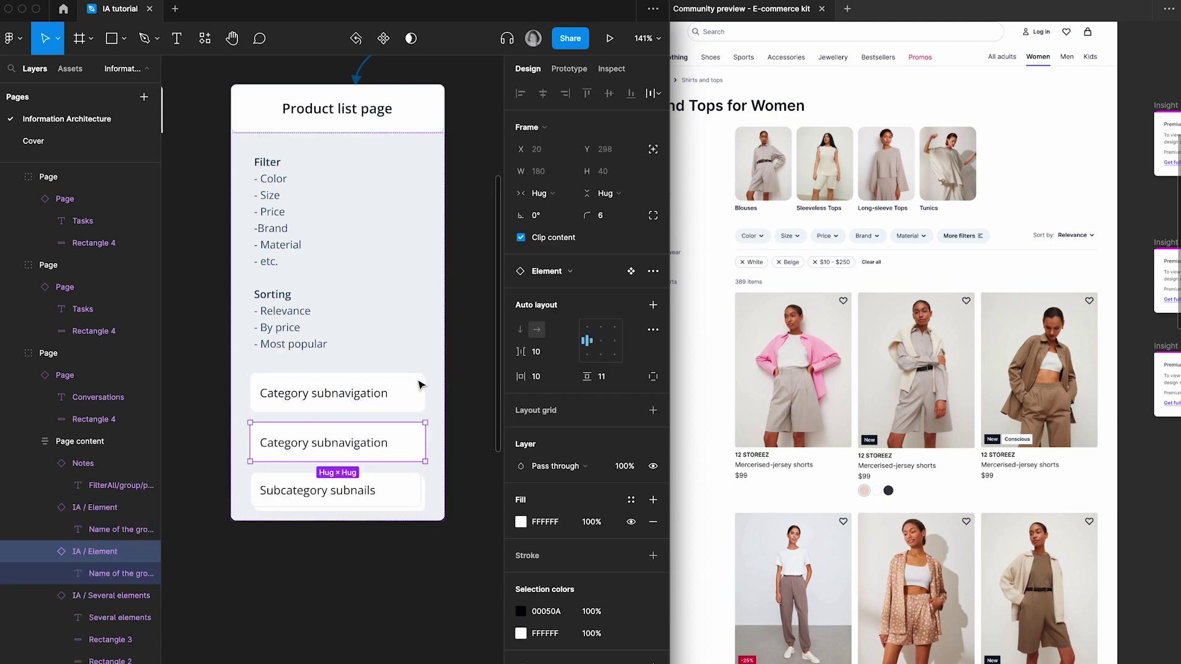
double_click(304, 443)
text(Number of)
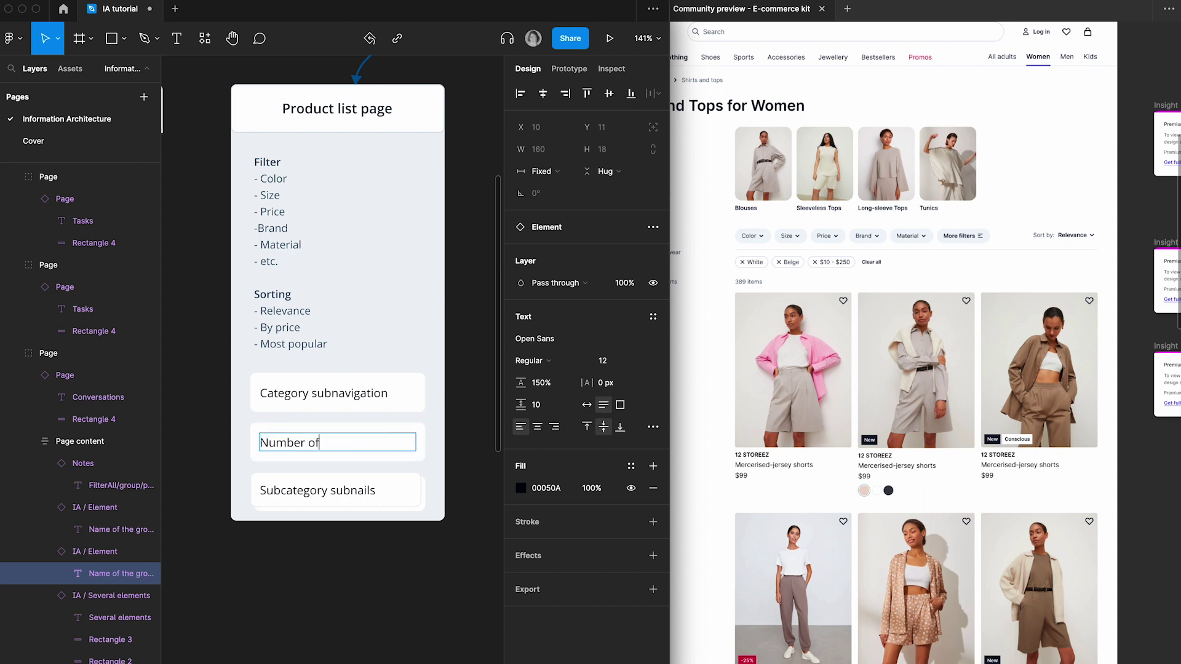
text( items)
key(Escape)
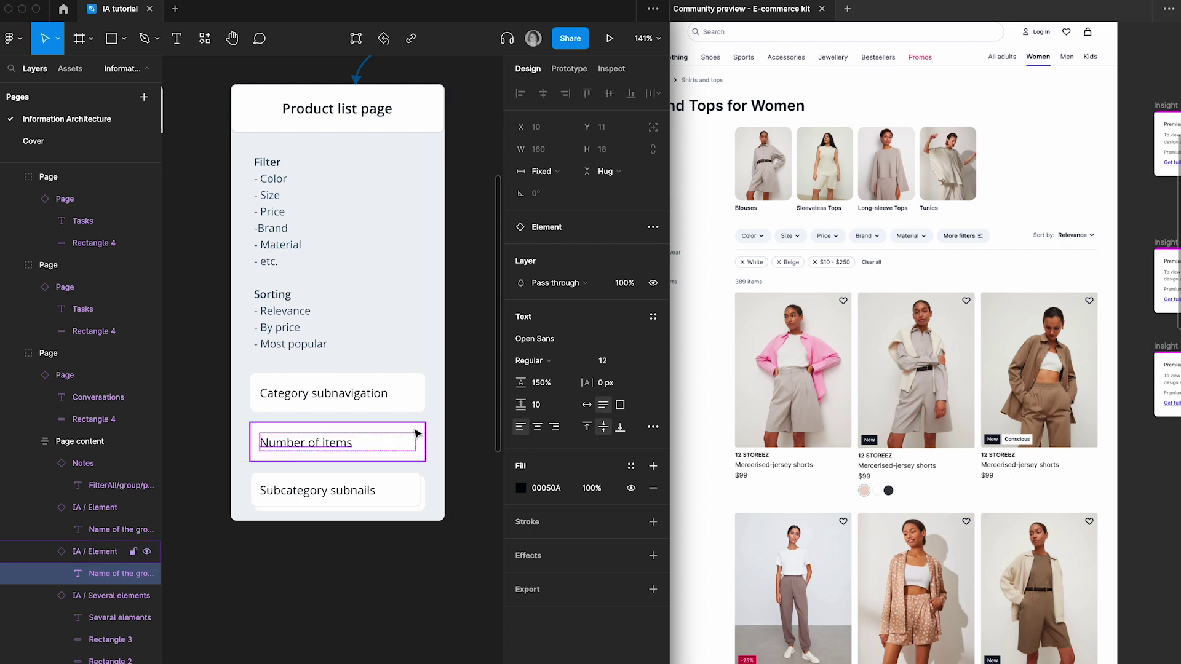
key(Escape)
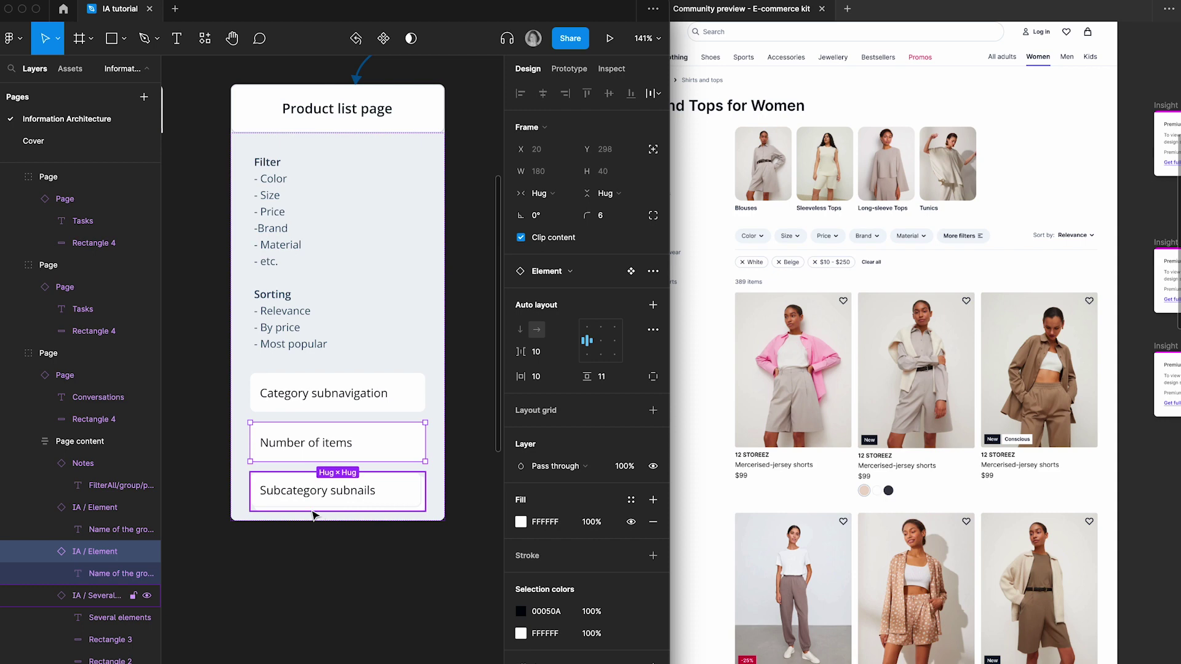
key(Delete)
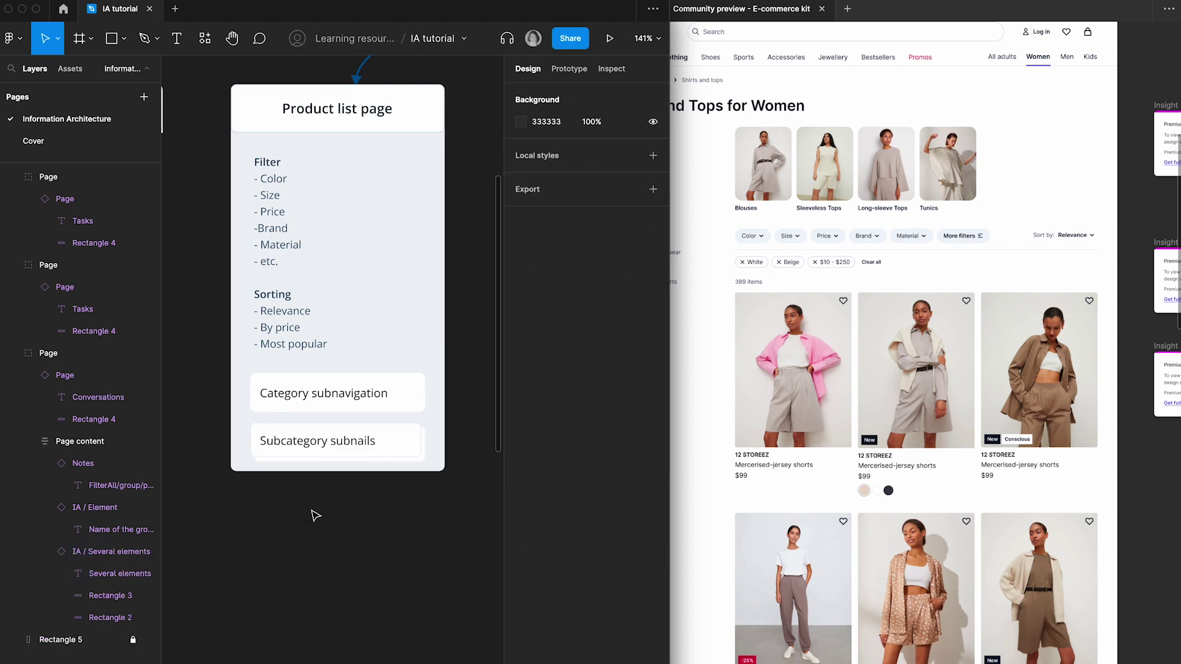
- Examine the product grid, its product cards and the marketing tile on the E-commerce kit's Shirts and Tops for Women page
scroll(792, 474, down, 3)
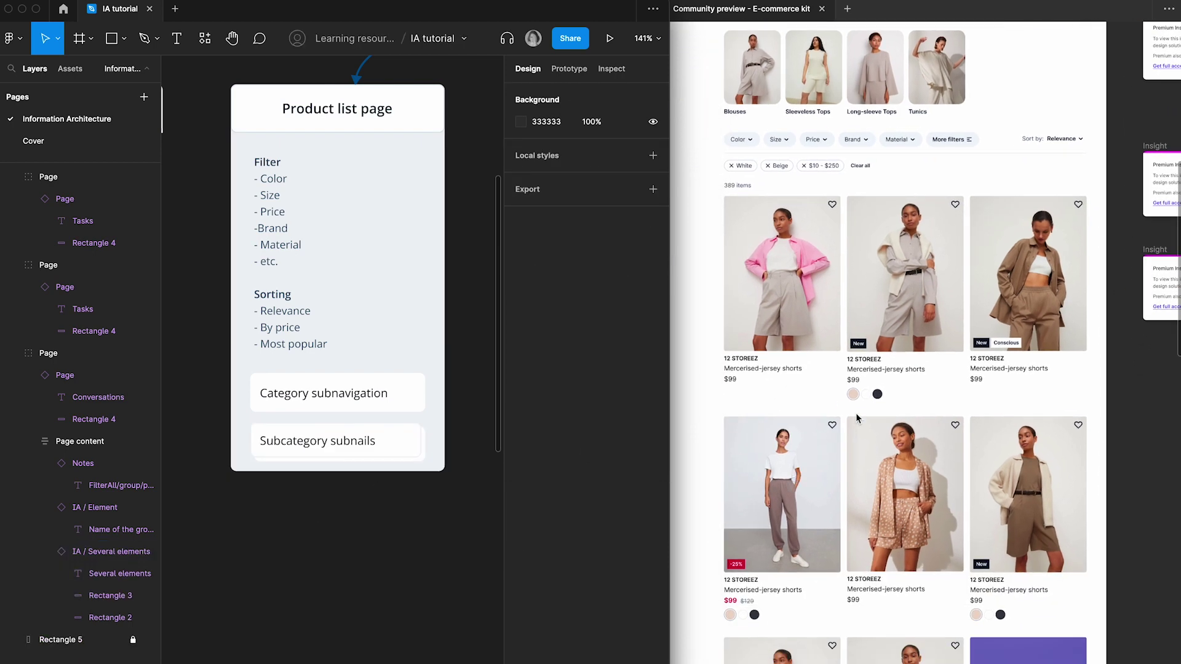
scroll(854, 412, down, 1)
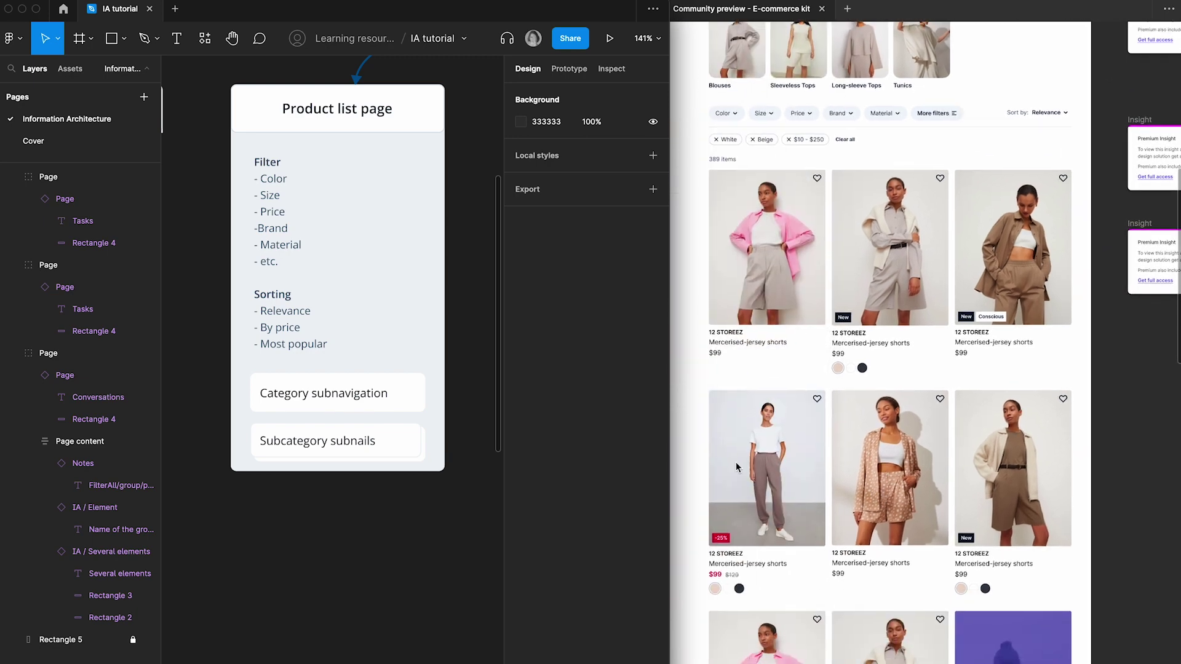
scroll(940, 283, down, 5)
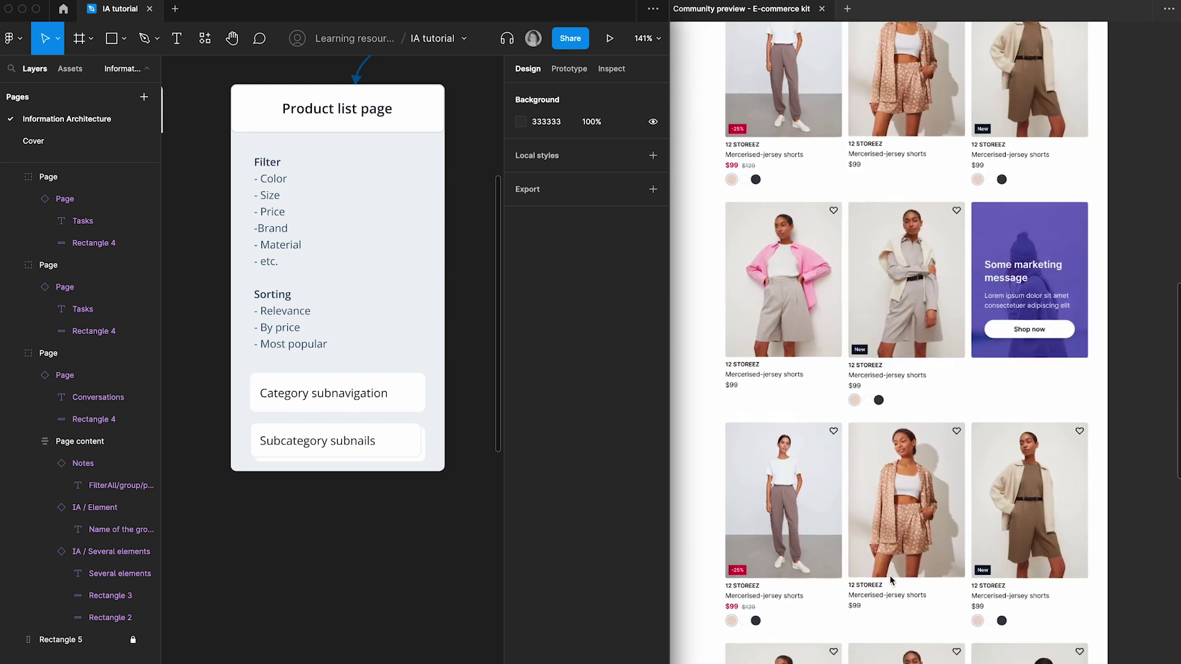
scroll(892, 625, down, 5)
scroll(891, 625, up, 7)
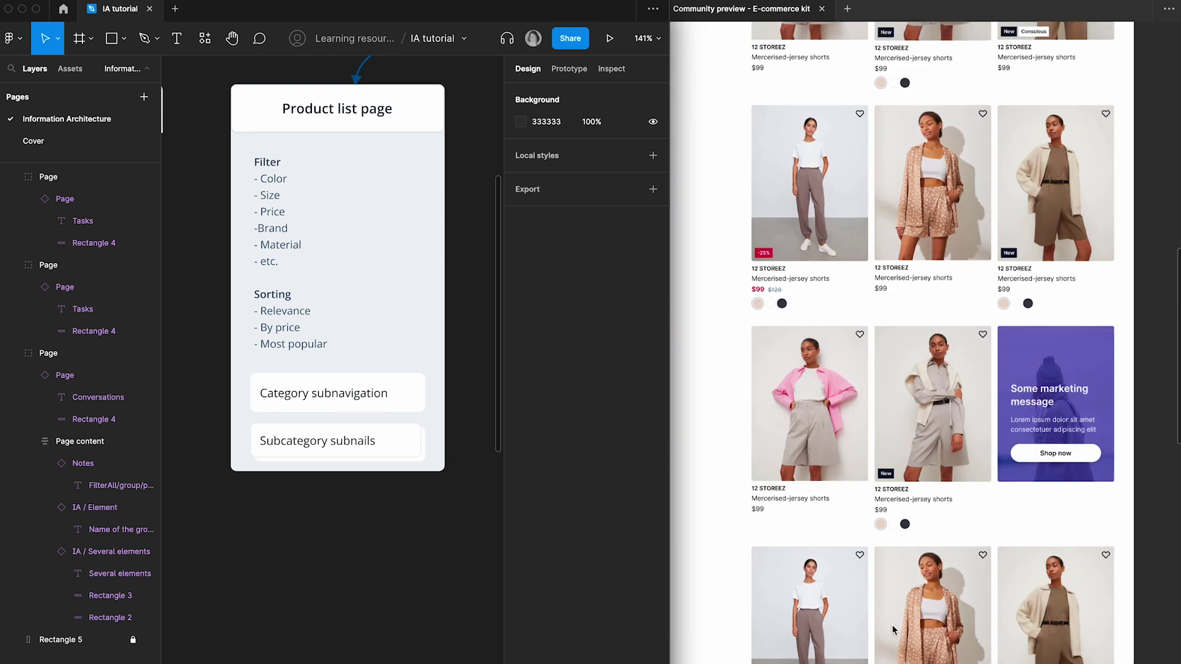
scroll(891, 625, up, 5)
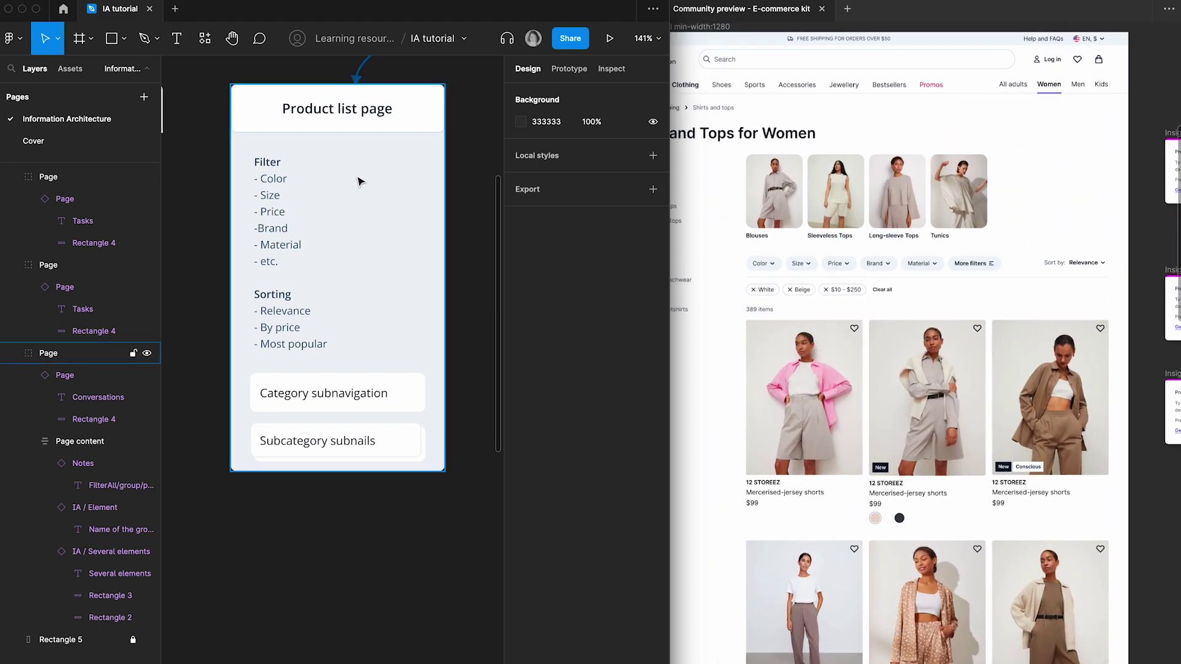
click(322, 290)
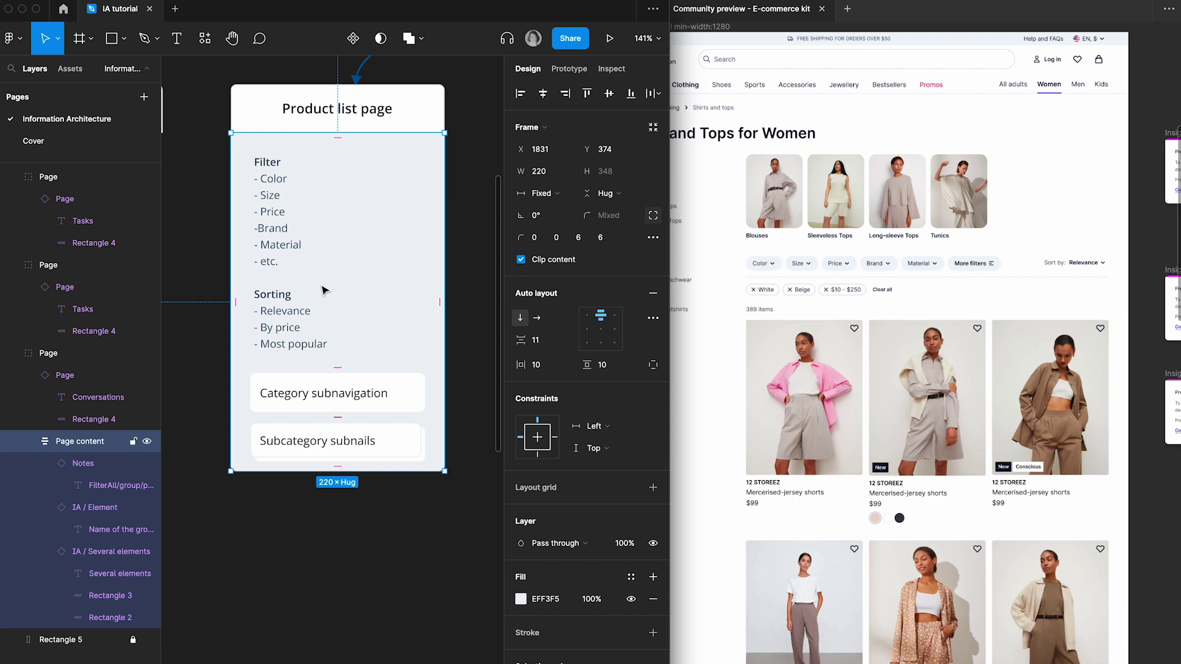
click(381, 540)
- Copy the whole "Section of several elements" group from the legend's sample page
scroll(382, 540, down, 6)
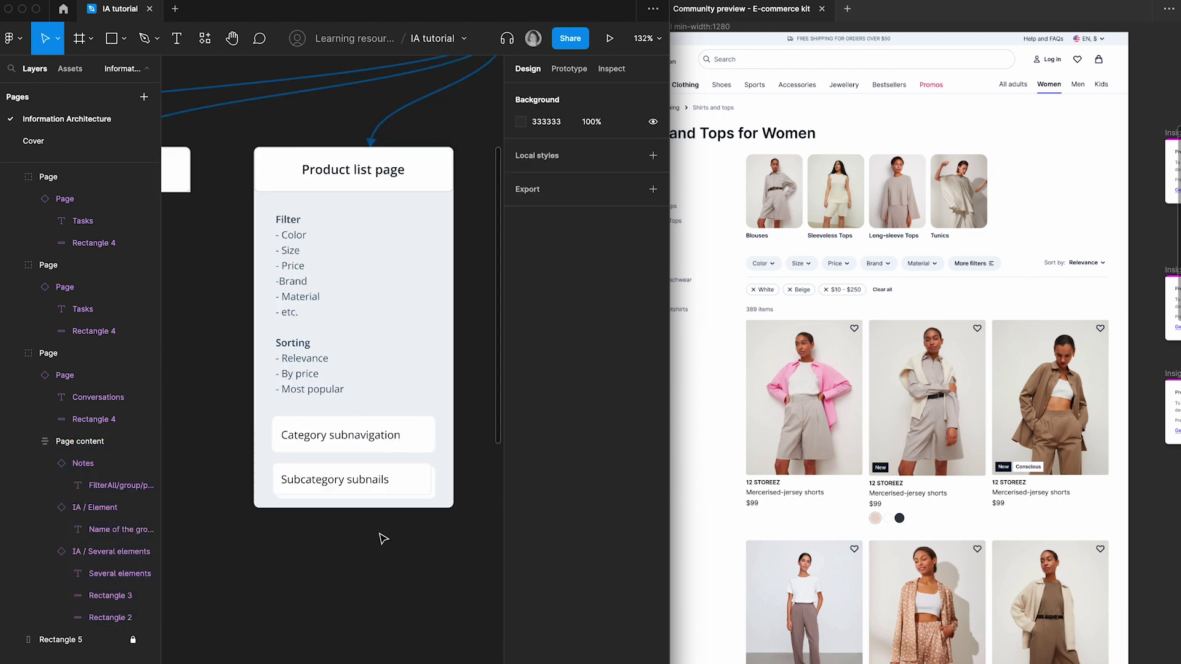
scroll(382, 539, down, 10)
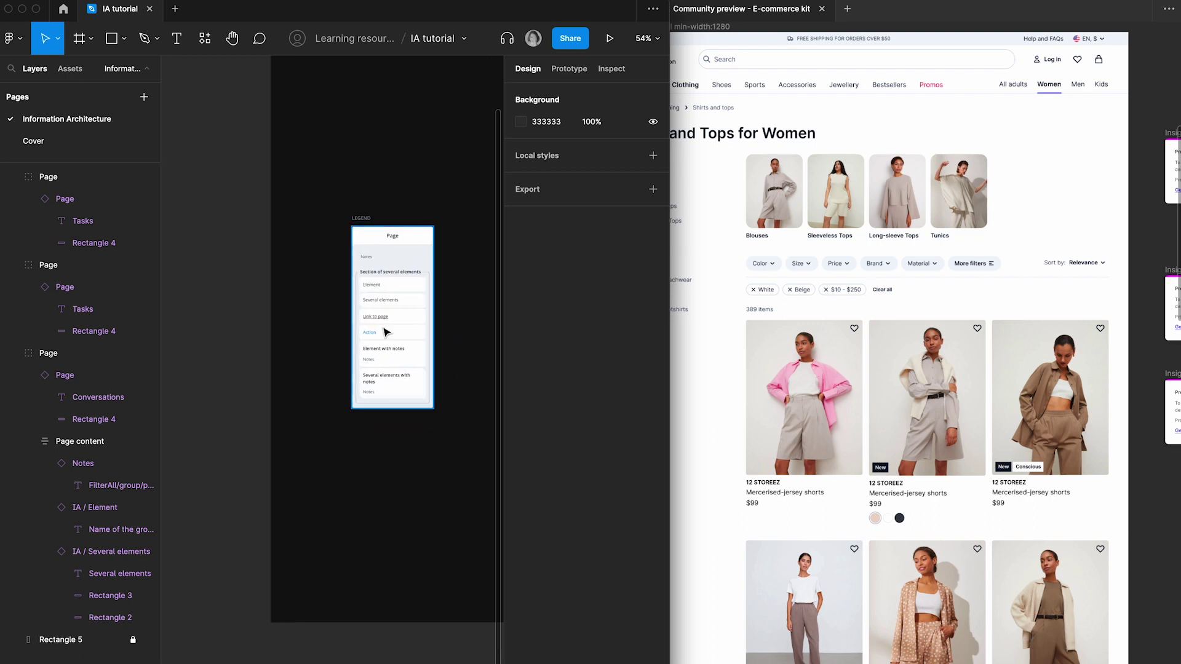
scroll(400, 280, up, 4)
click(397, 277)
double_click(397, 277)
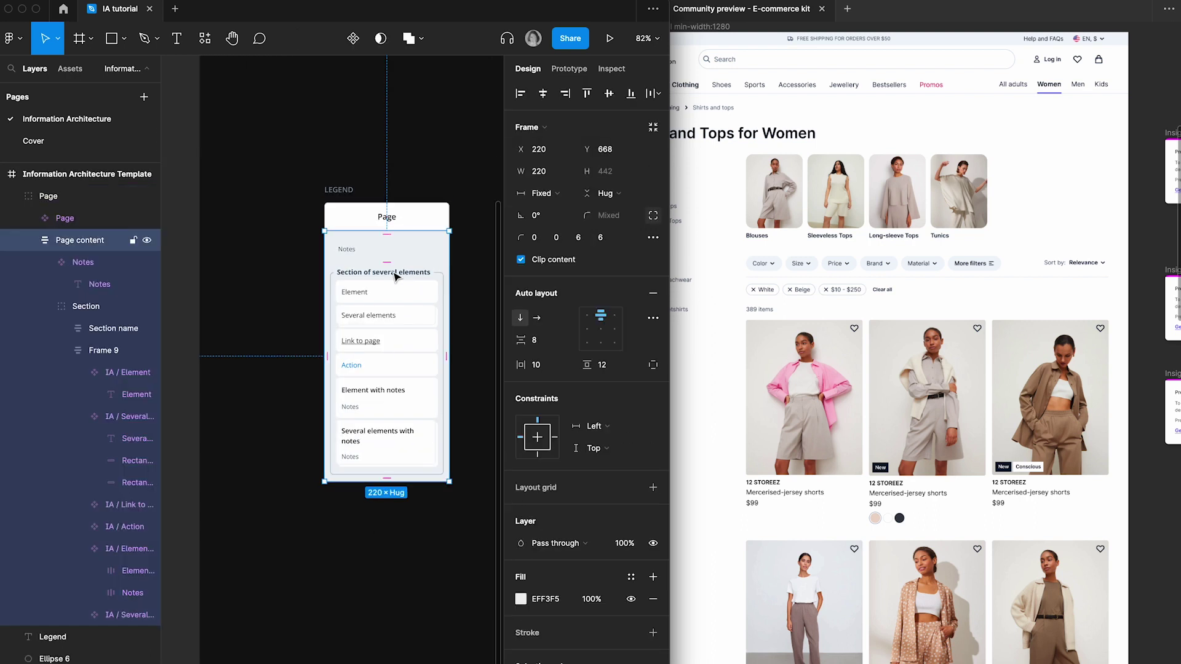
double_click(394, 274)
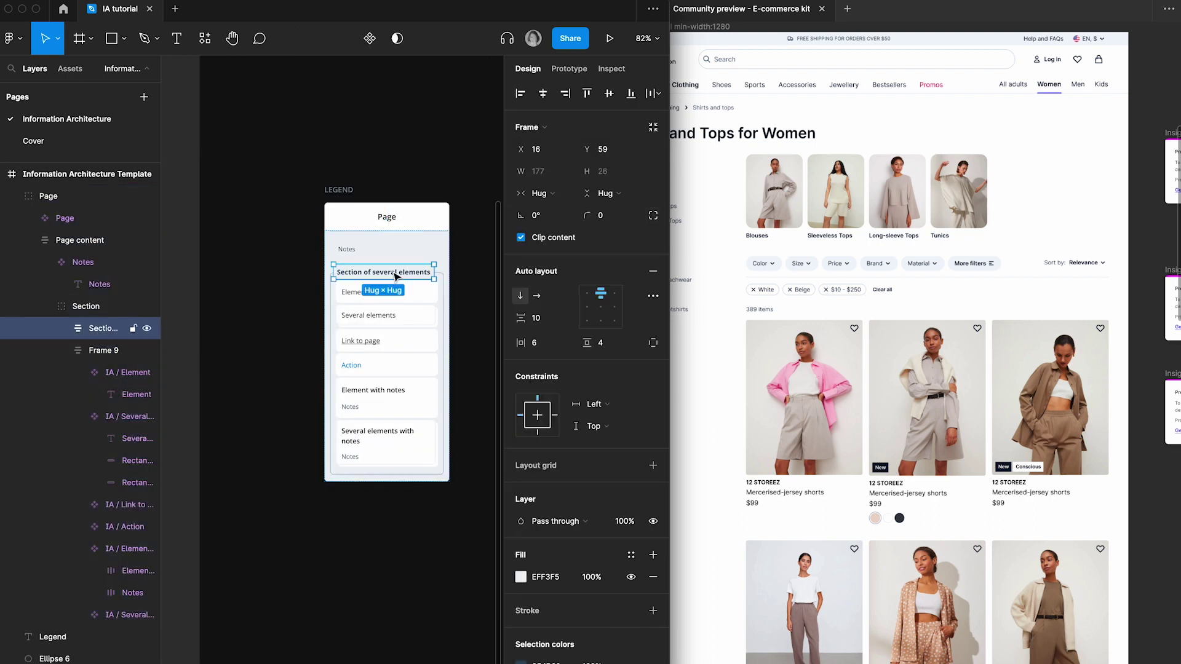
click(89, 306)
scroll(195, 385, right, 3)
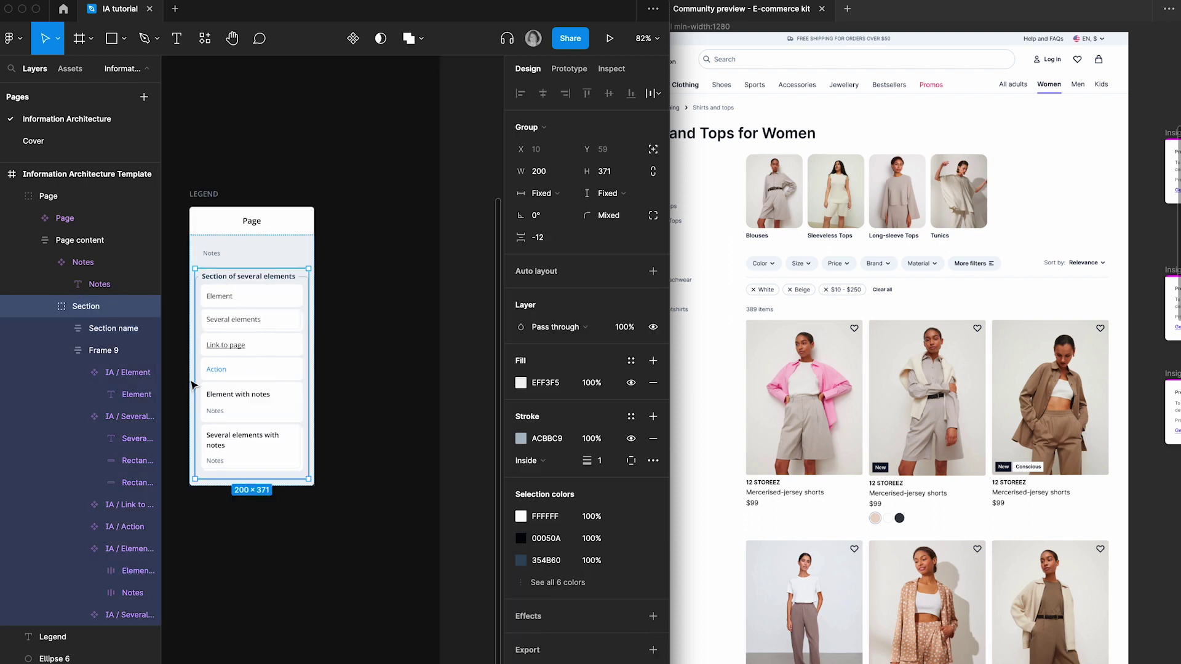
- Paste the copied section into the Product list page's content frame, below Subcategory subnails
scroll(194, 385, down, 5)
click(373, 324)
scroll(373, 324, up, 5)
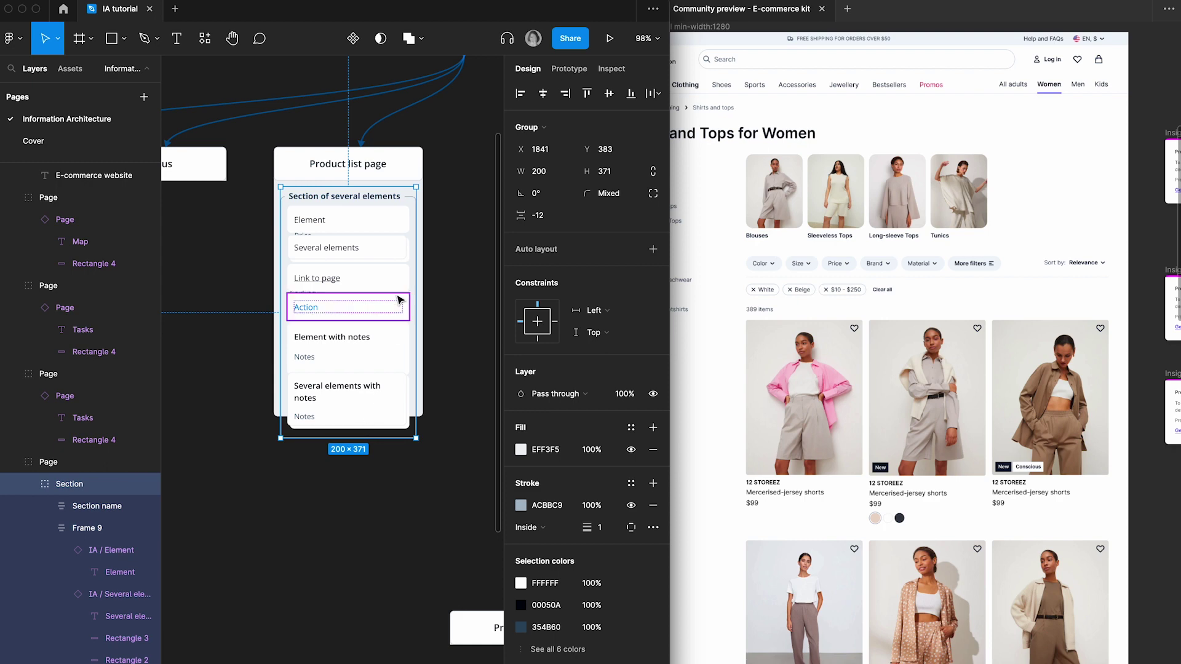
key(Delete)
click(413, 229)
key(ctrl+v)
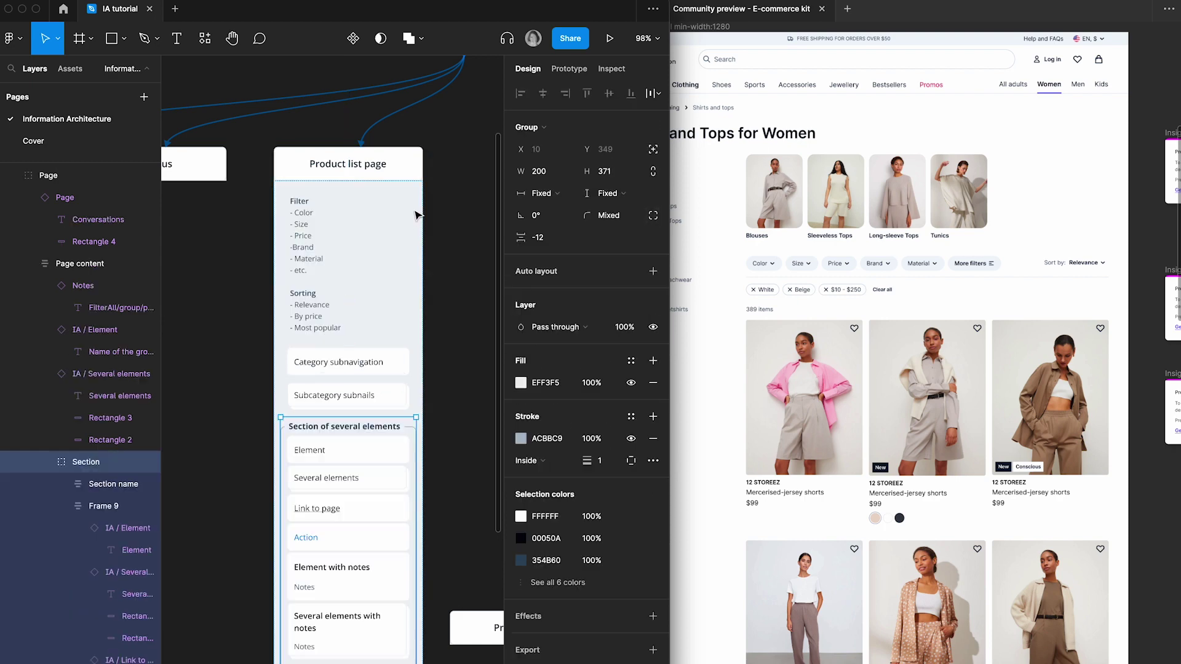
- Delete every item below Element in the pasted section, from Several elements through Several elements with notes
click(364, 466)
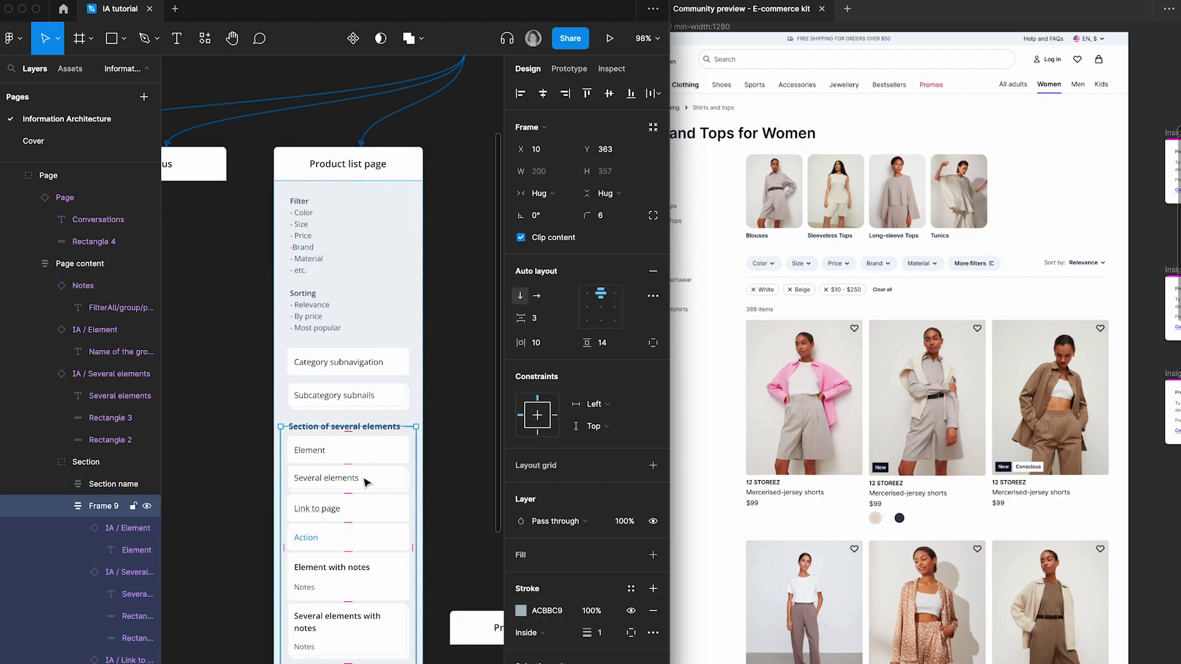
click(366, 480)
shift+click(369, 508)
shift+click(372, 538)
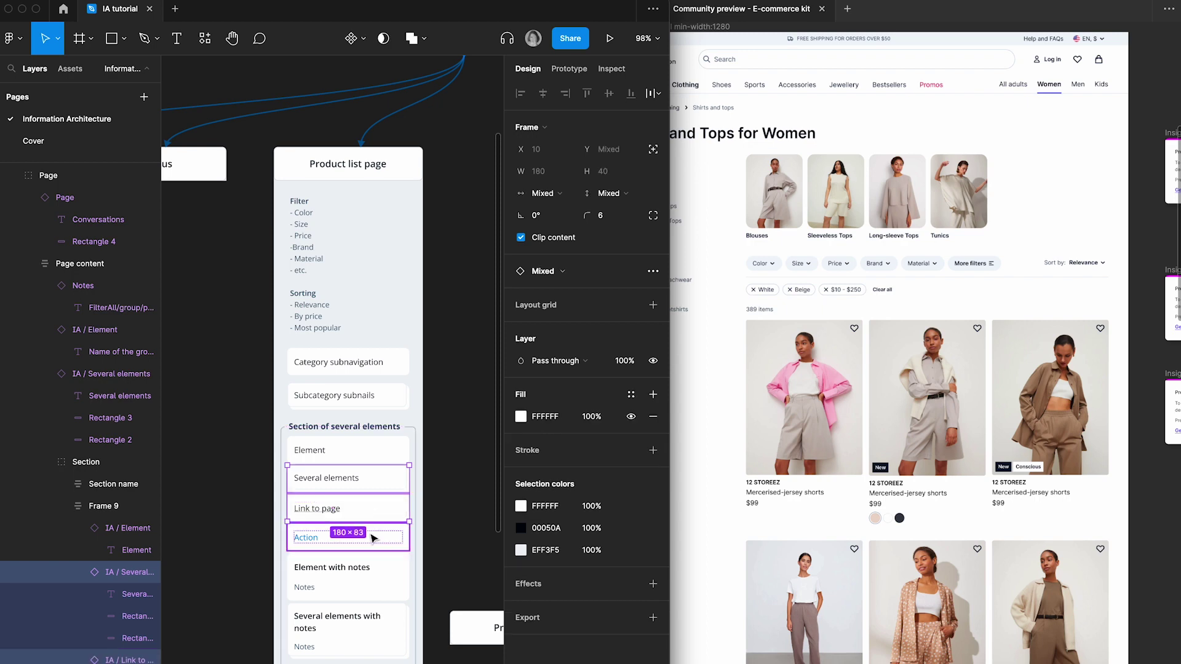
shift+click(374, 583)
shift+click(373, 620)
key(Delete)
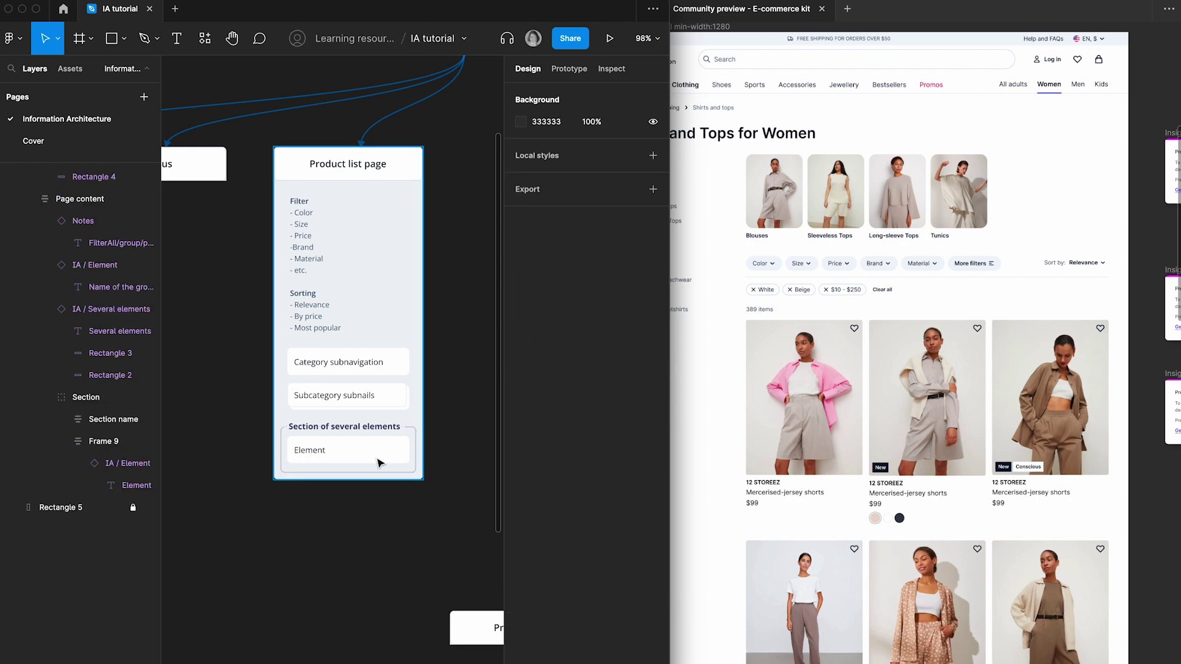
- Paste a copy of the Filter and Sorting notes block into the section and move it above Element
scroll(353, 444, up, 3)
click(319, 474)
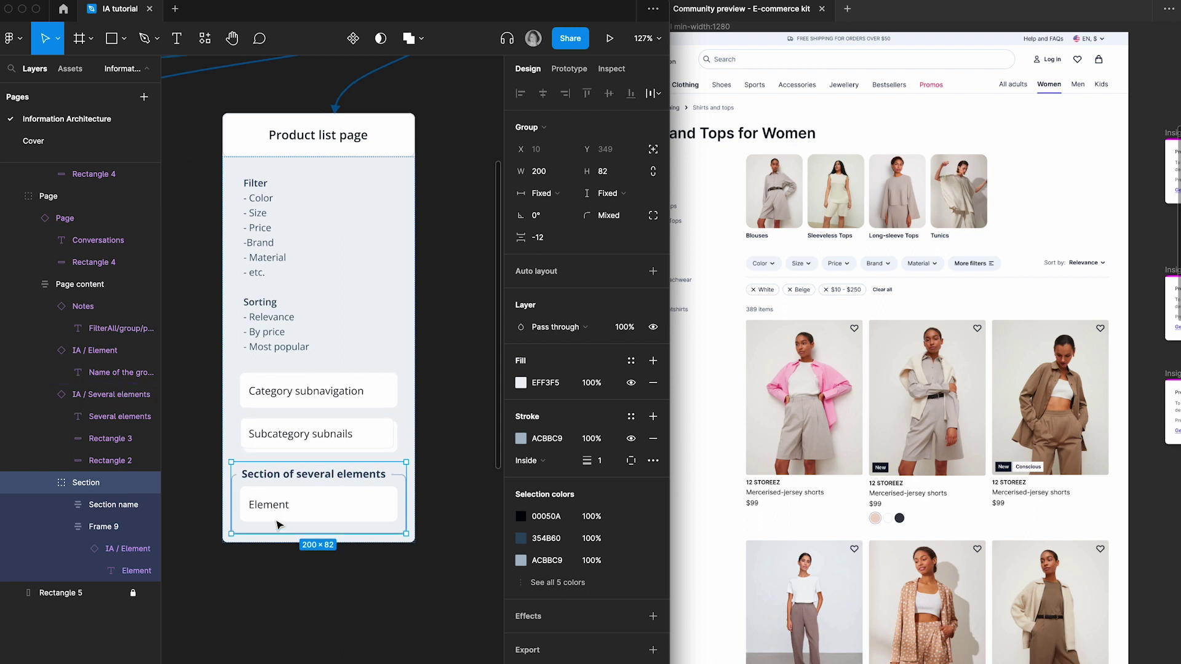
scroll(277, 522, up, 1)
scroll(340, 537, up, 2)
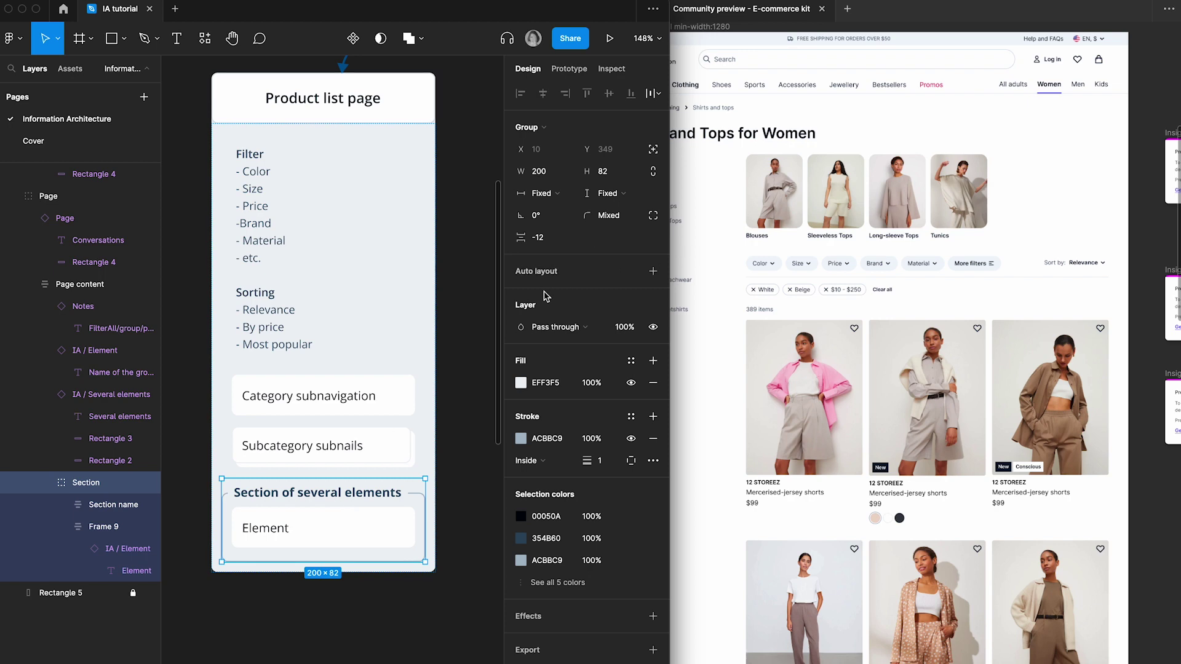
double_click(285, 540)
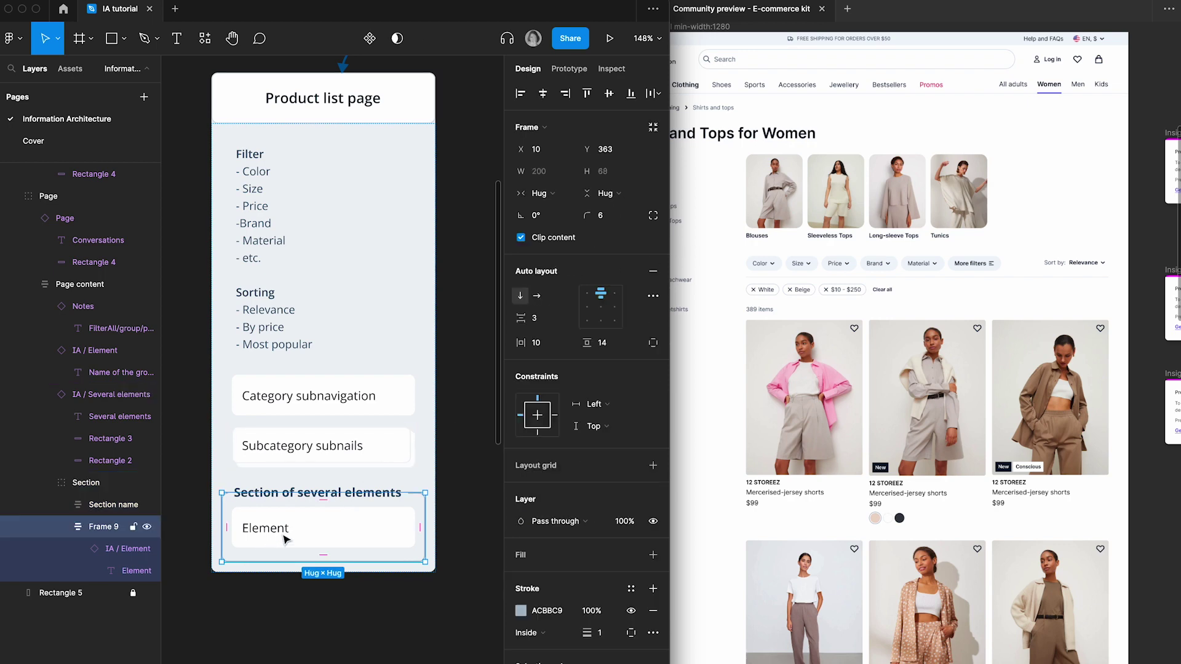
double_click(285, 539)
scroll(270, 430, down, 1)
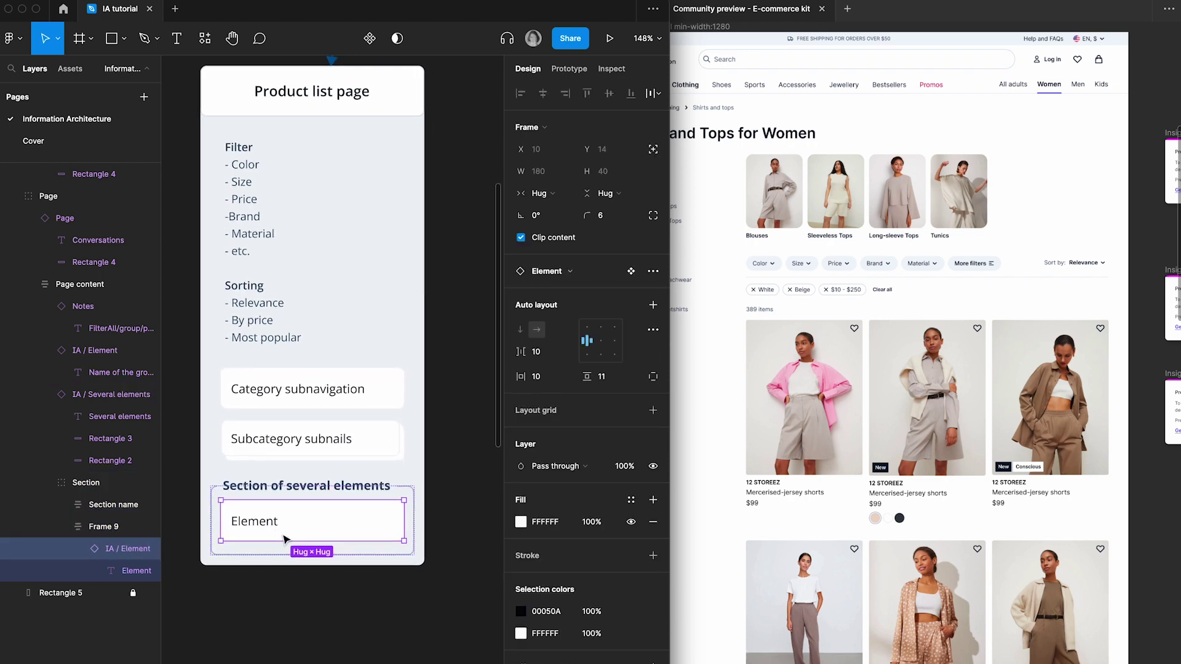
click(248, 180)
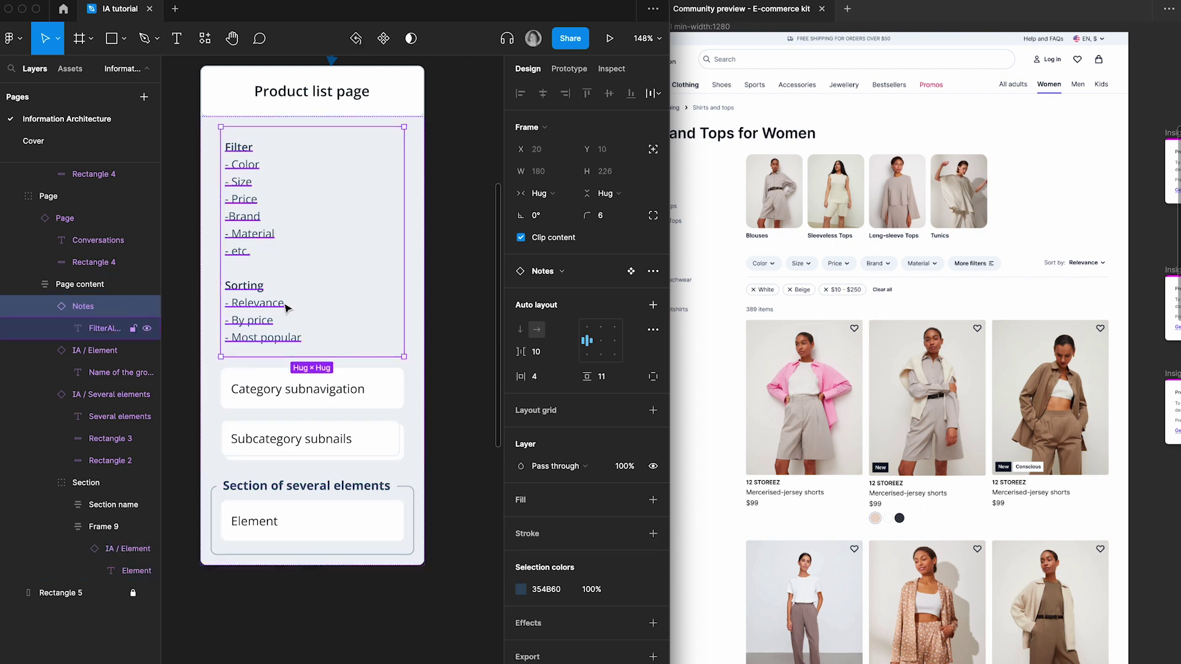
click(311, 521)
click(310, 521)
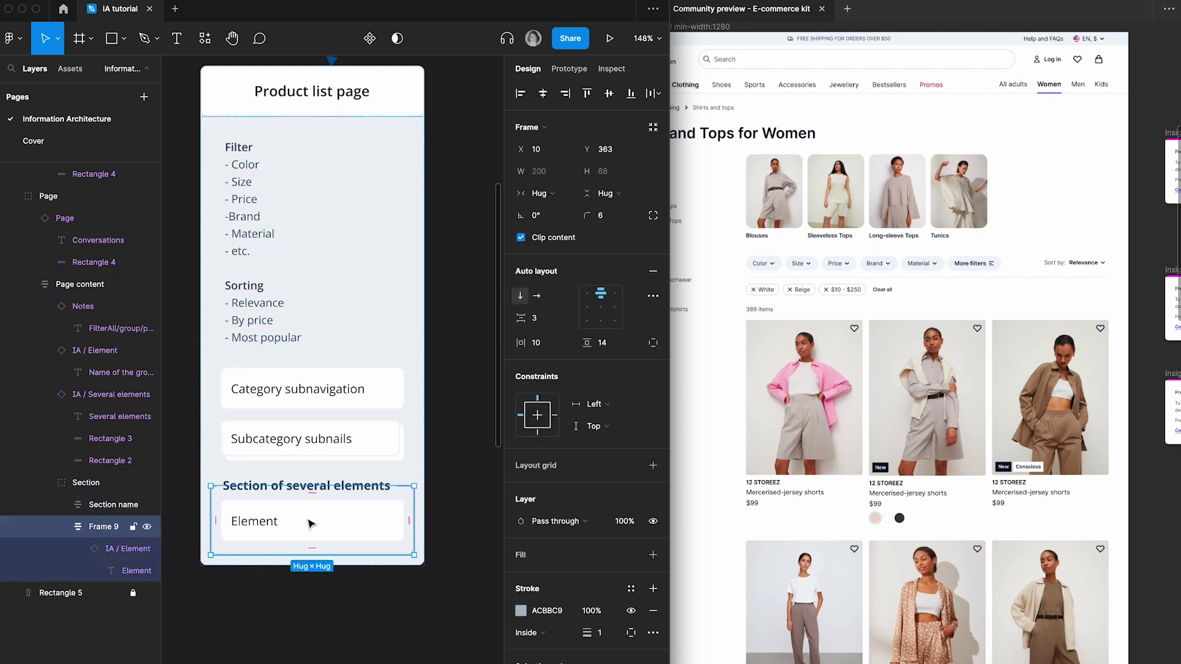
key(ctrl+v)
key(Up)
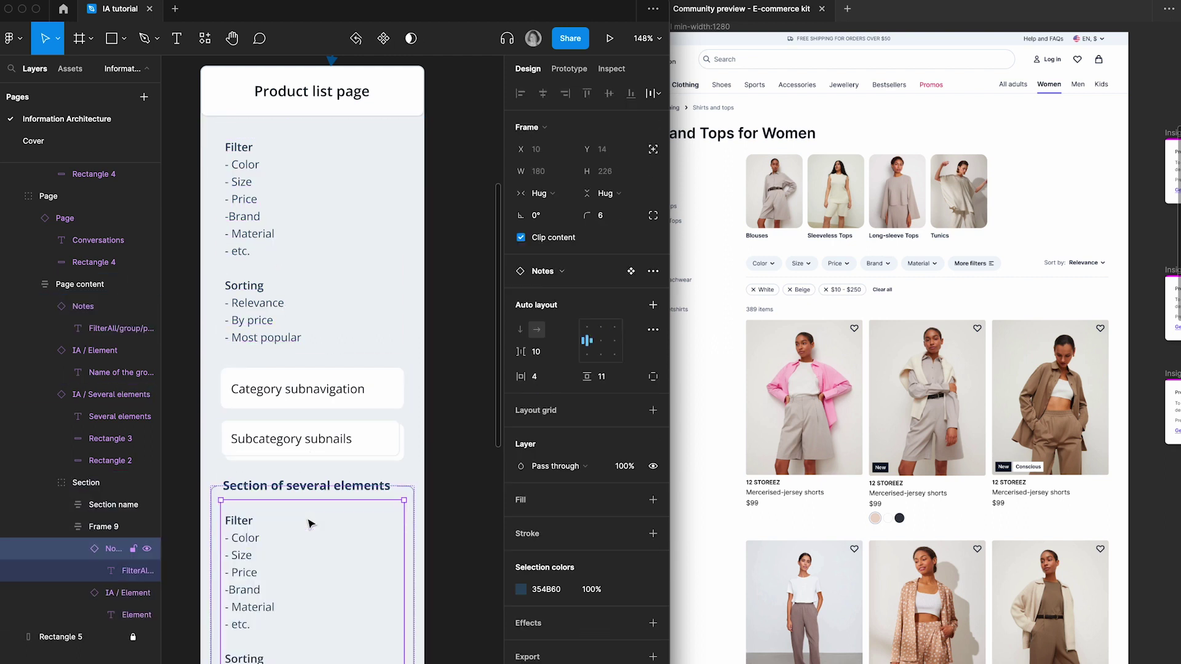
- Replace the notes text inside the section of several elements with "Number of items" and set its font weight to Regular
double_click(241, 554)
double_click(242, 553)
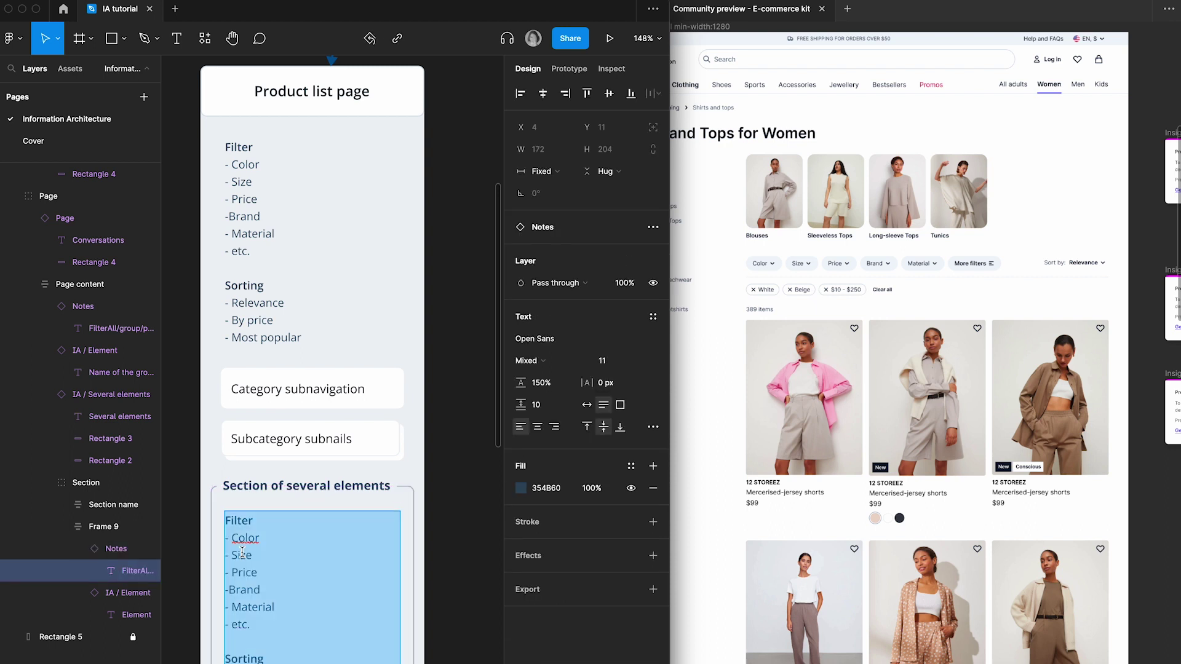
text(Number of)
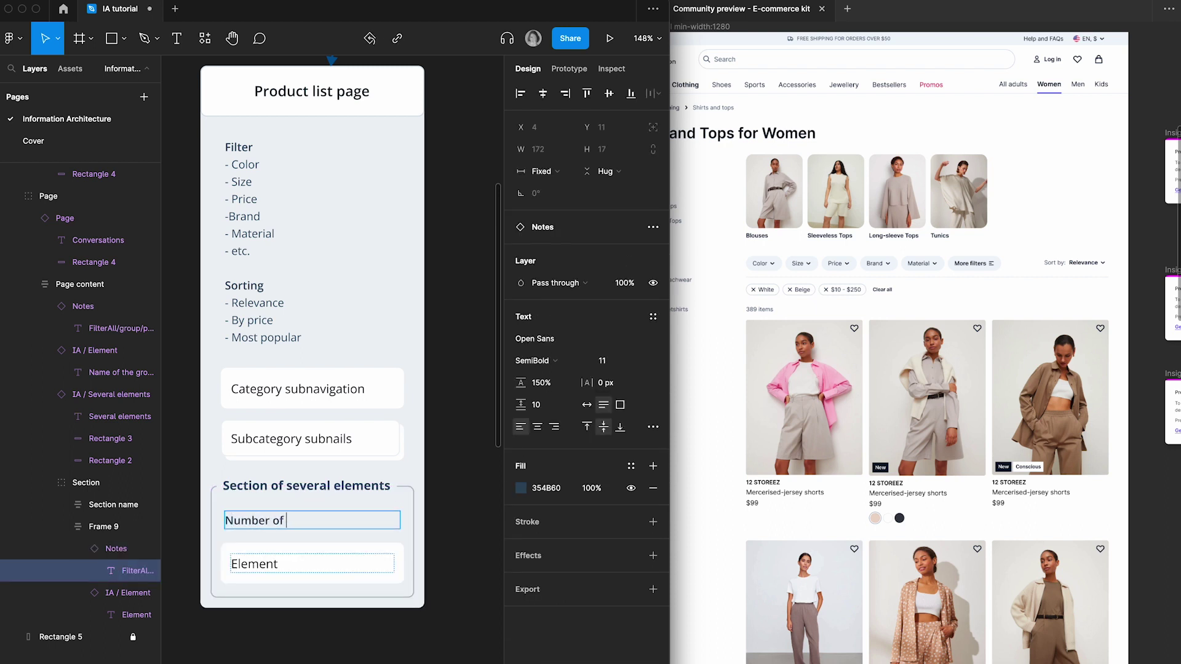
text( items)
scroll(230, 627, down, 3)
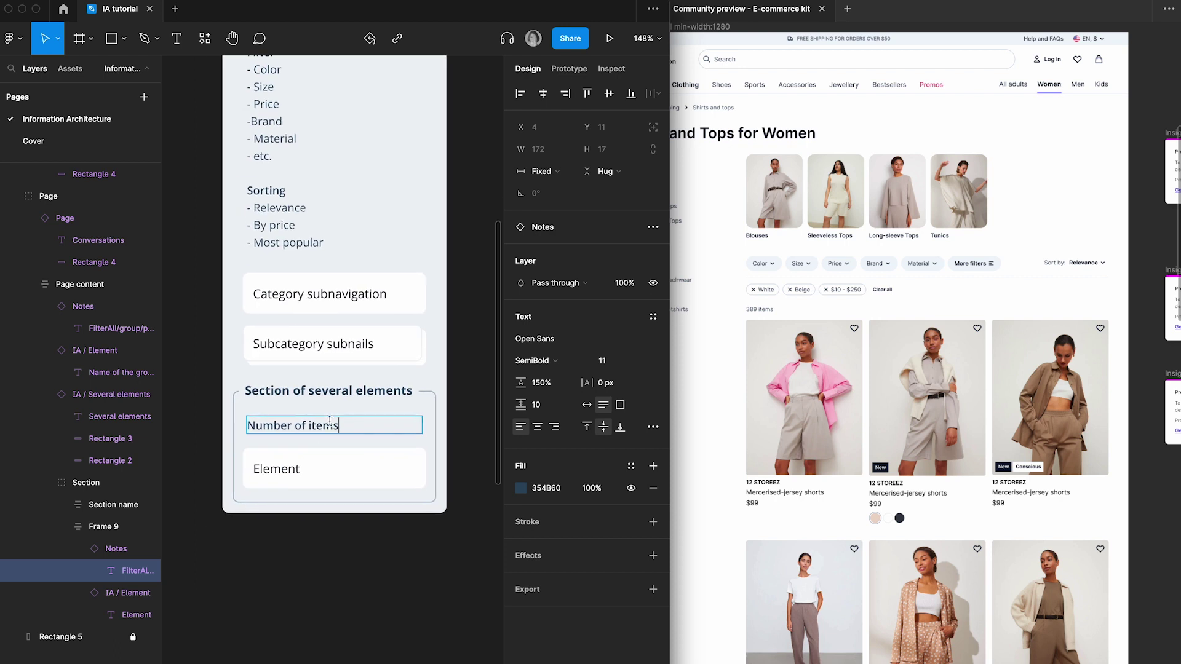
key(super+a)
click(538, 360)
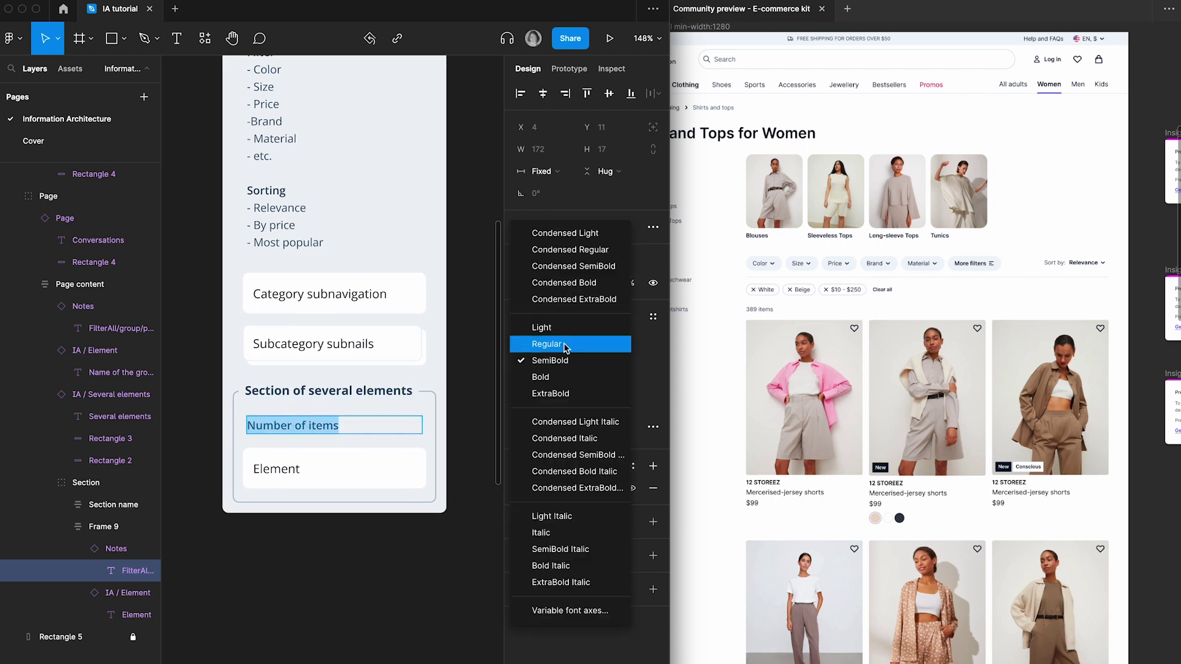
click(568, 344)
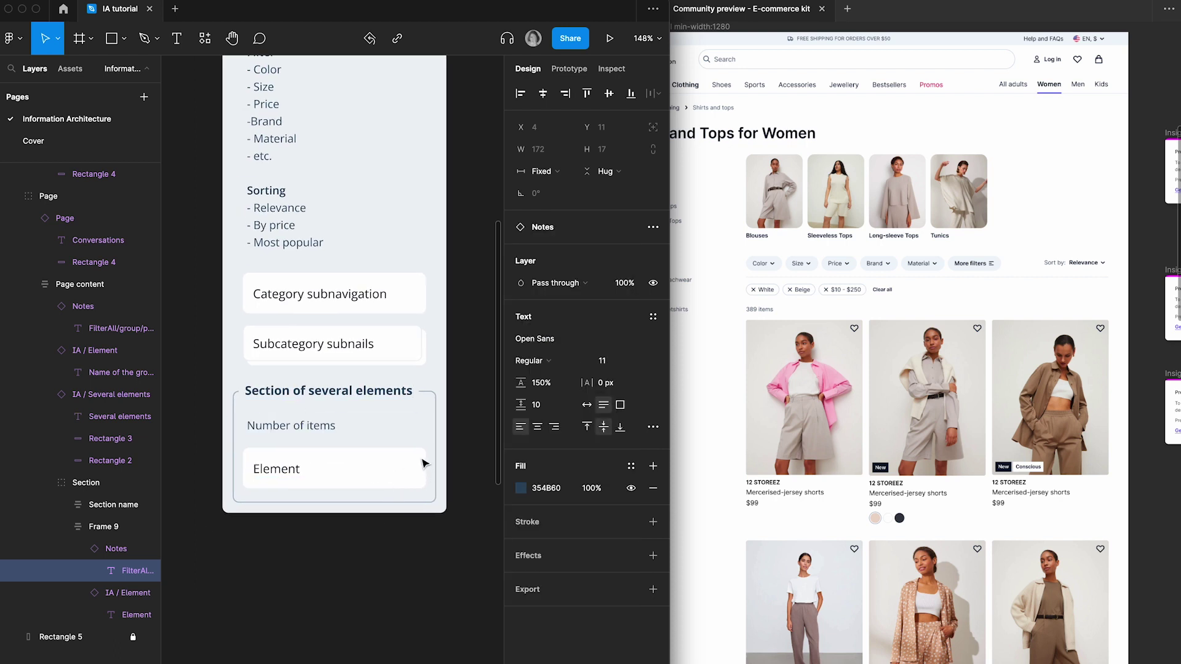
key(Escape)
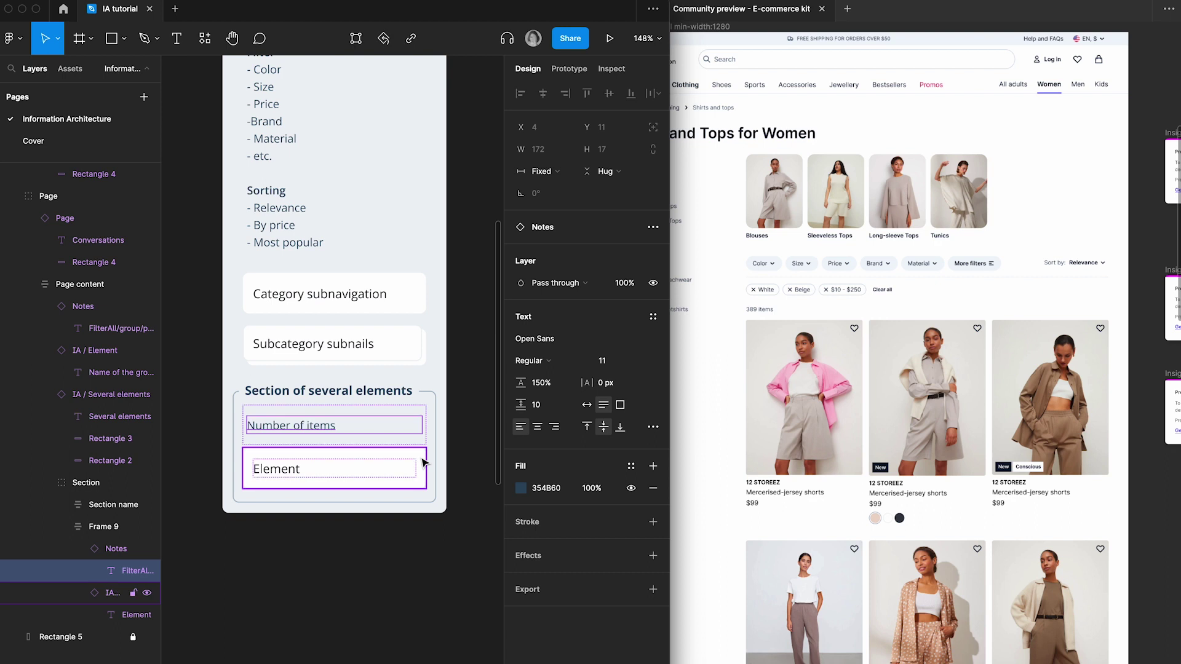
- Rename the "Section of several elements" heading on the Product list page as "Product list"
double_click(332, 391)
text(Prod)
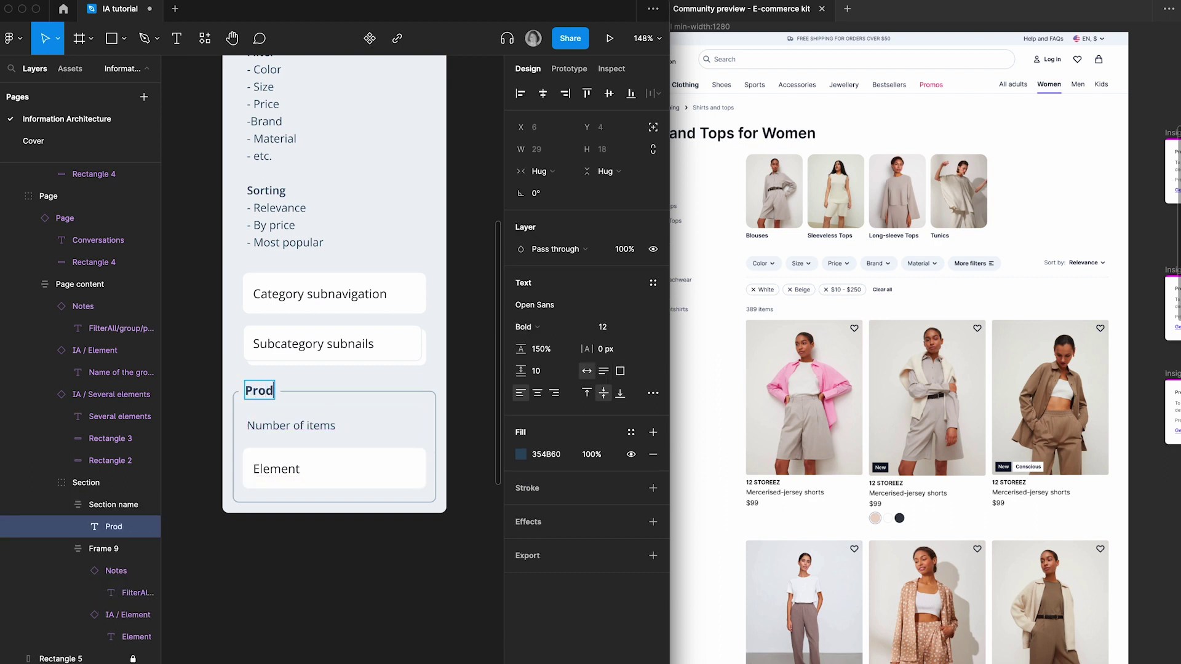
text(uct list)
scroll(379, 442, up, 2)
scroll(380, 442, up, 2)
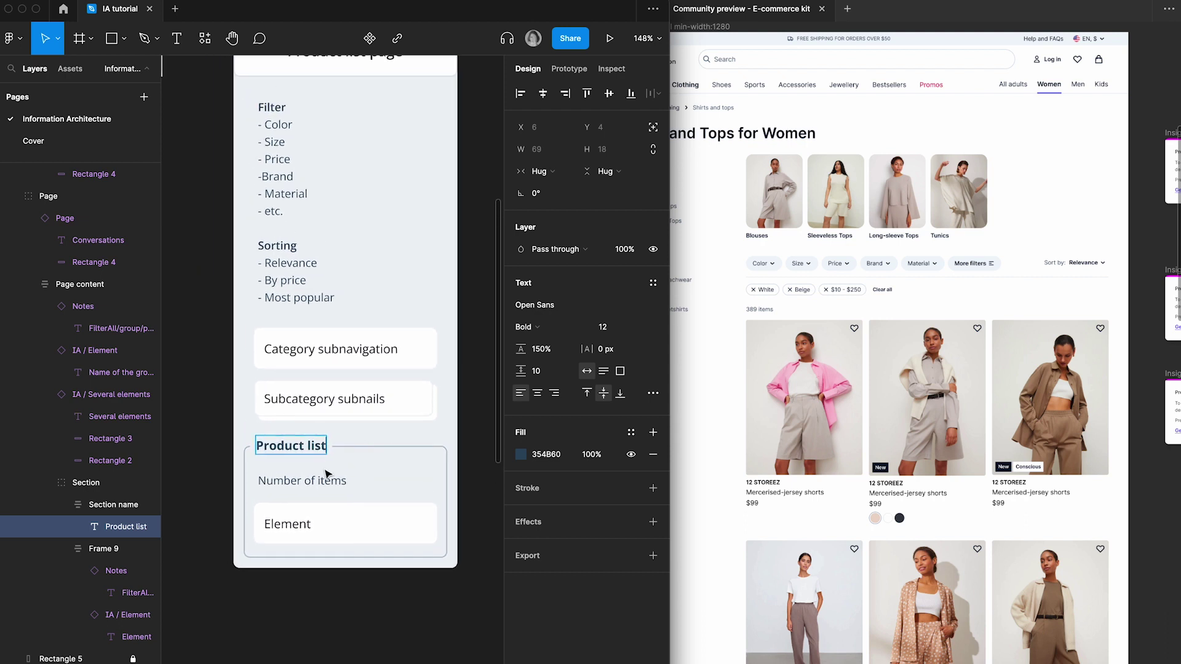
- Swap the Element instance in the Product list section for the "Element with notes" component
double_click(342, 524)
key(Escape)
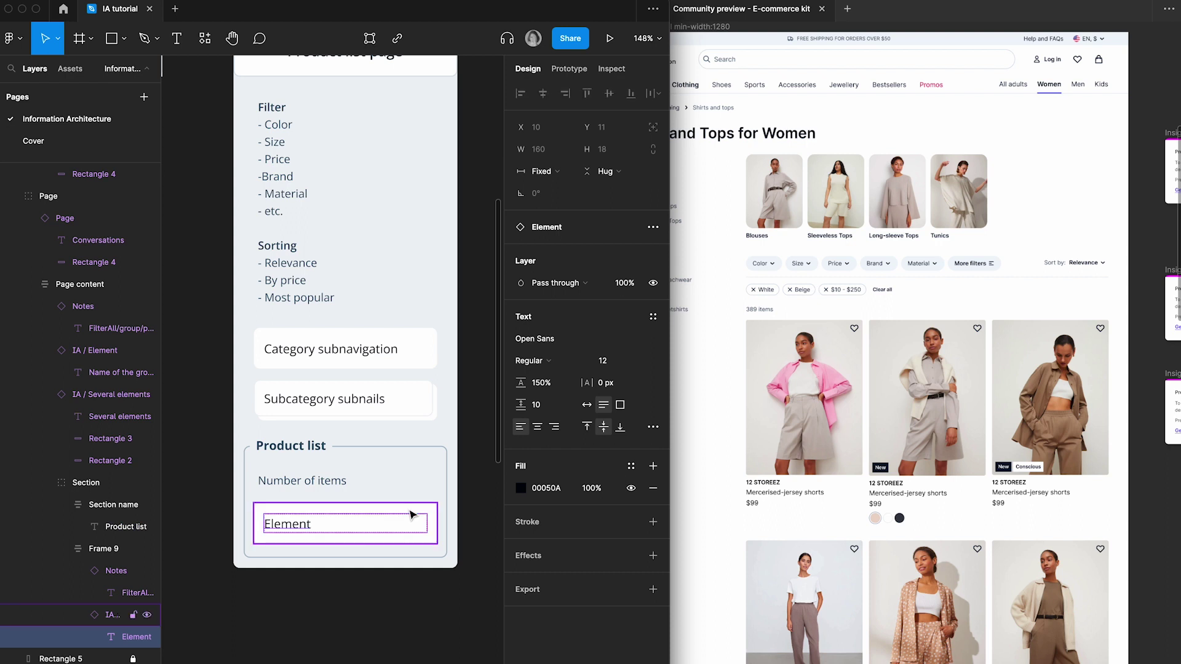
key(Escape)
click(591, 274)
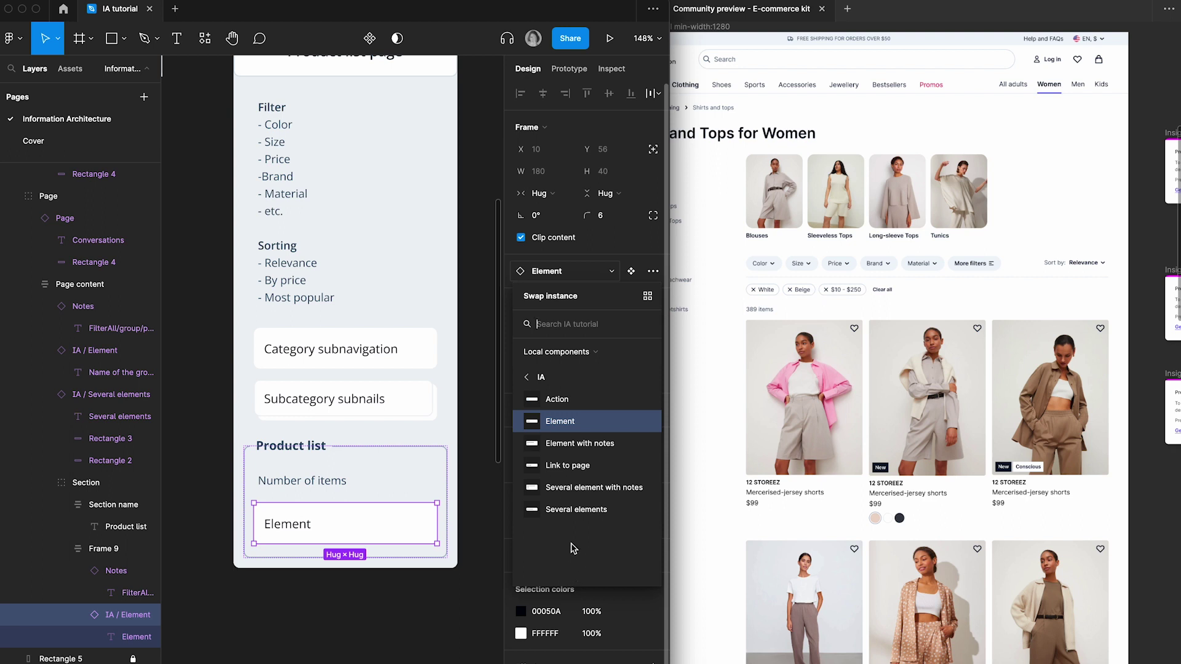
click(578, 449)
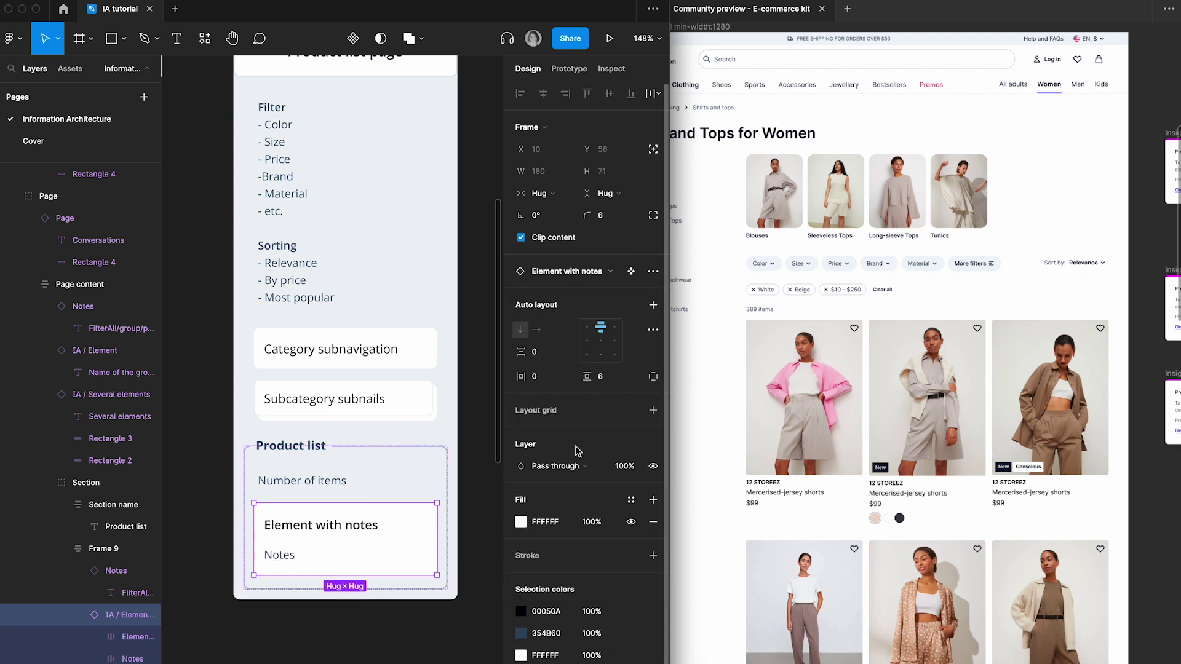
- Change the title of the element with notes in the Product list section to "Product card"
double_click(312, 523)
scroll(312, 523, left, 2)
scroll(313, 523, up, 1)
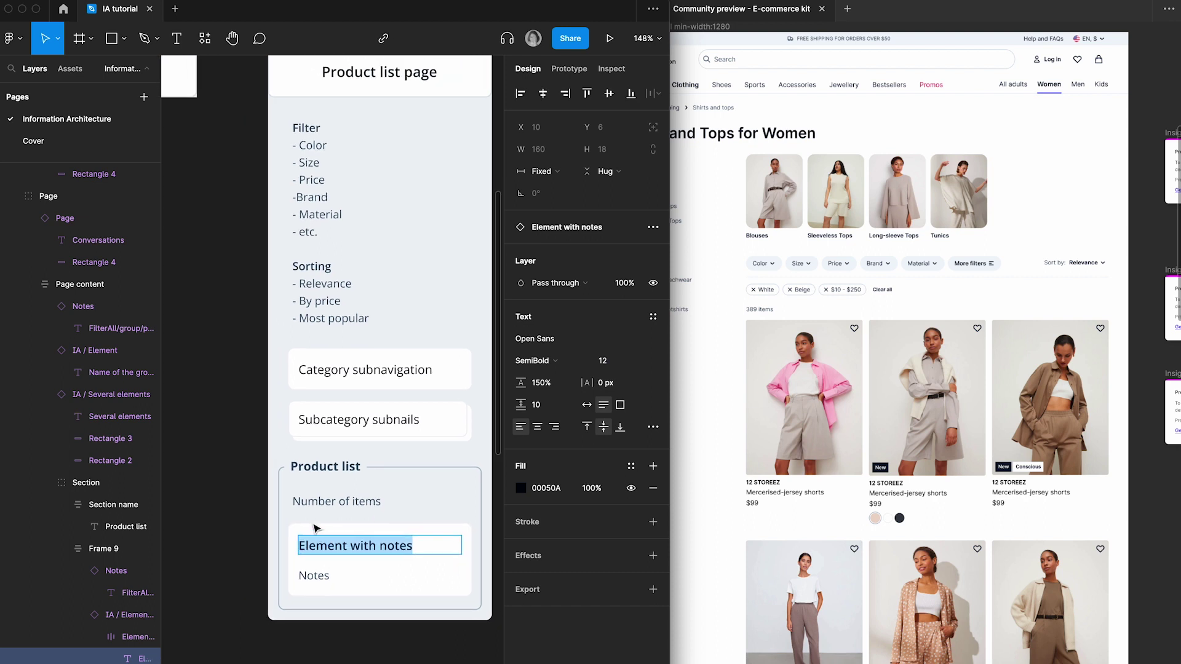
text(Prod)
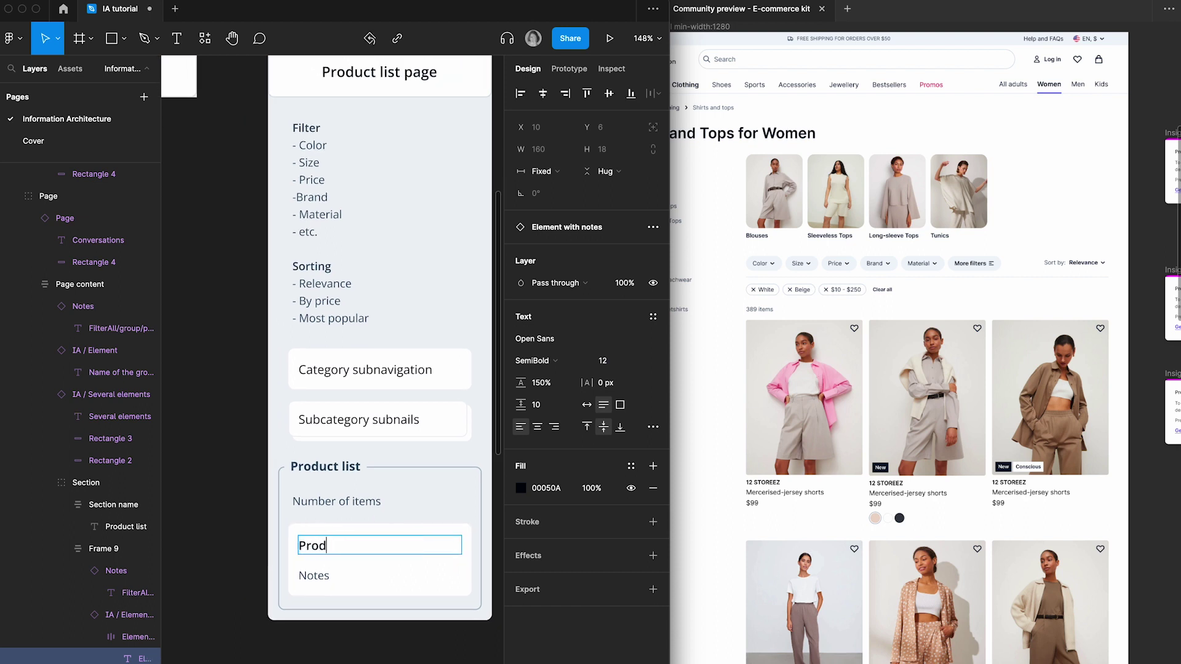
text(uct card)
- Replace the Product card's notes with a bulleted list containing image, favourites and badge
double_click(314, 574)
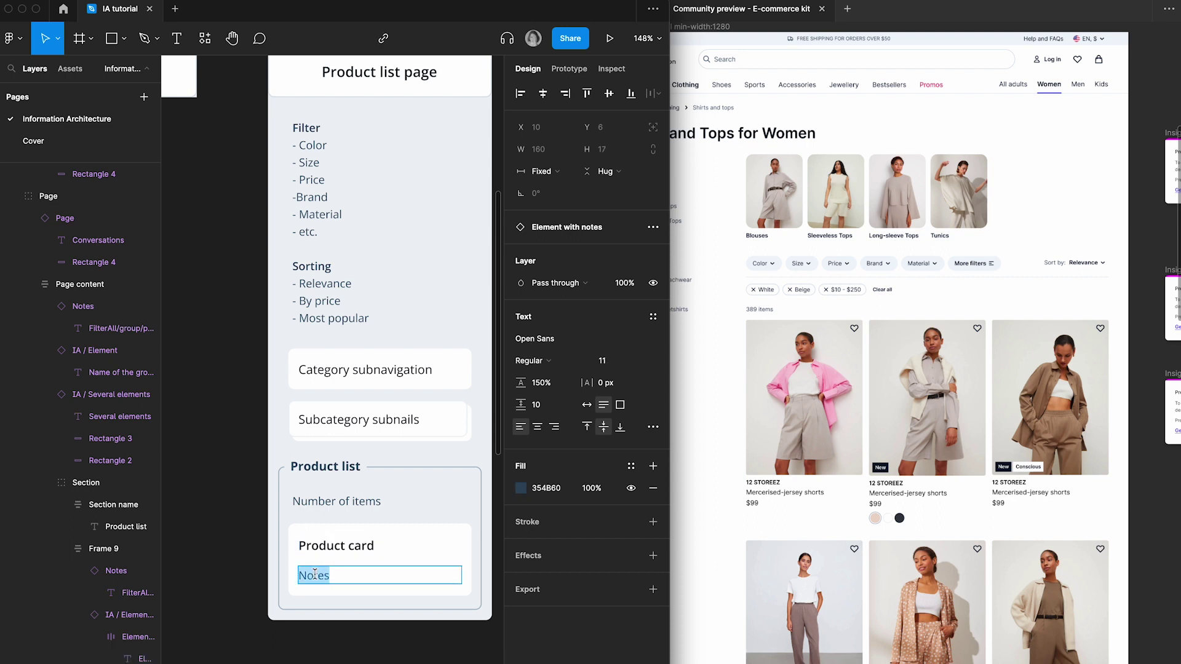
key(BackSpace)
text(ima)
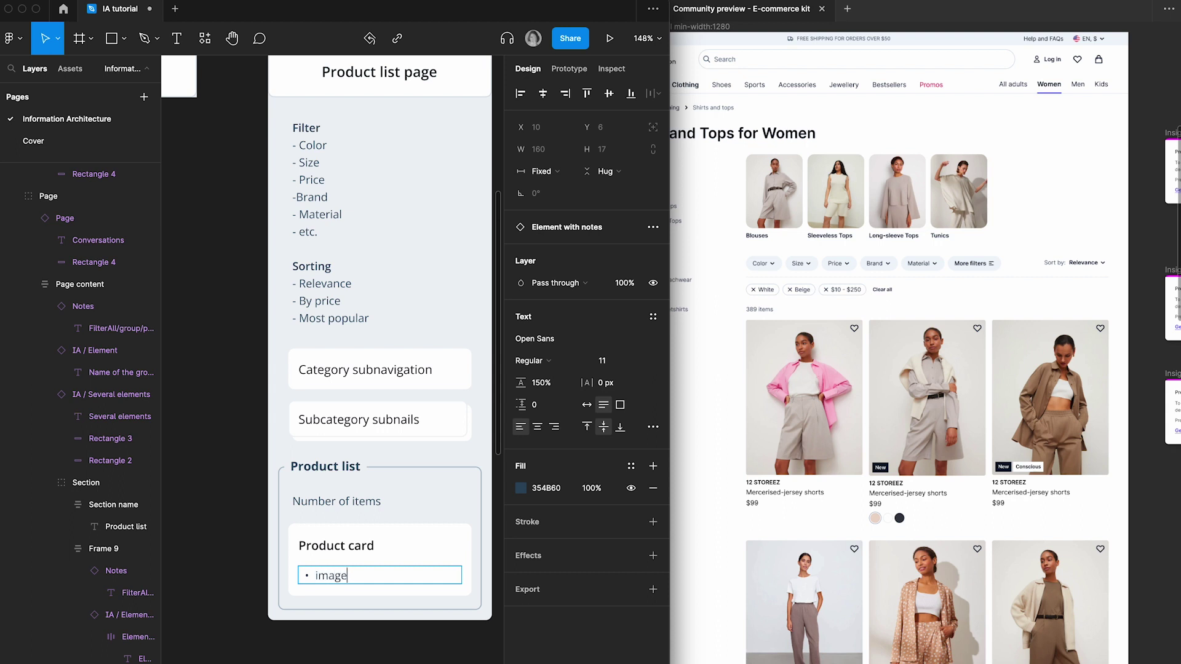
text(ge)
key(Return)
text(fa)
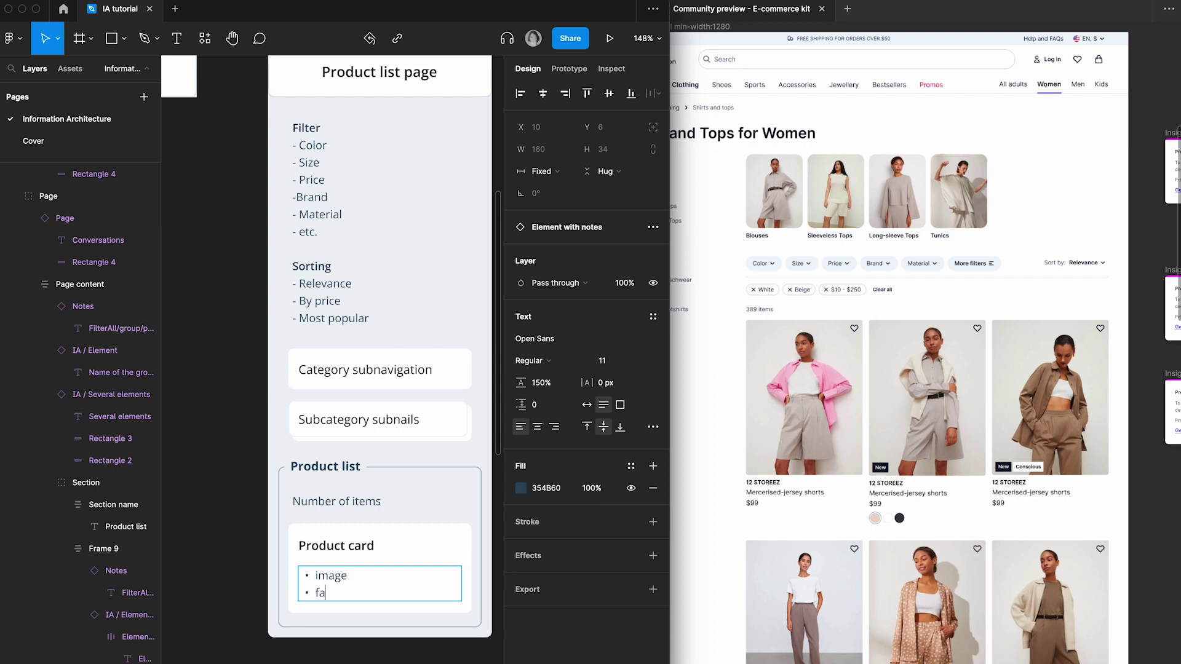
text(vourites)
key(Return)
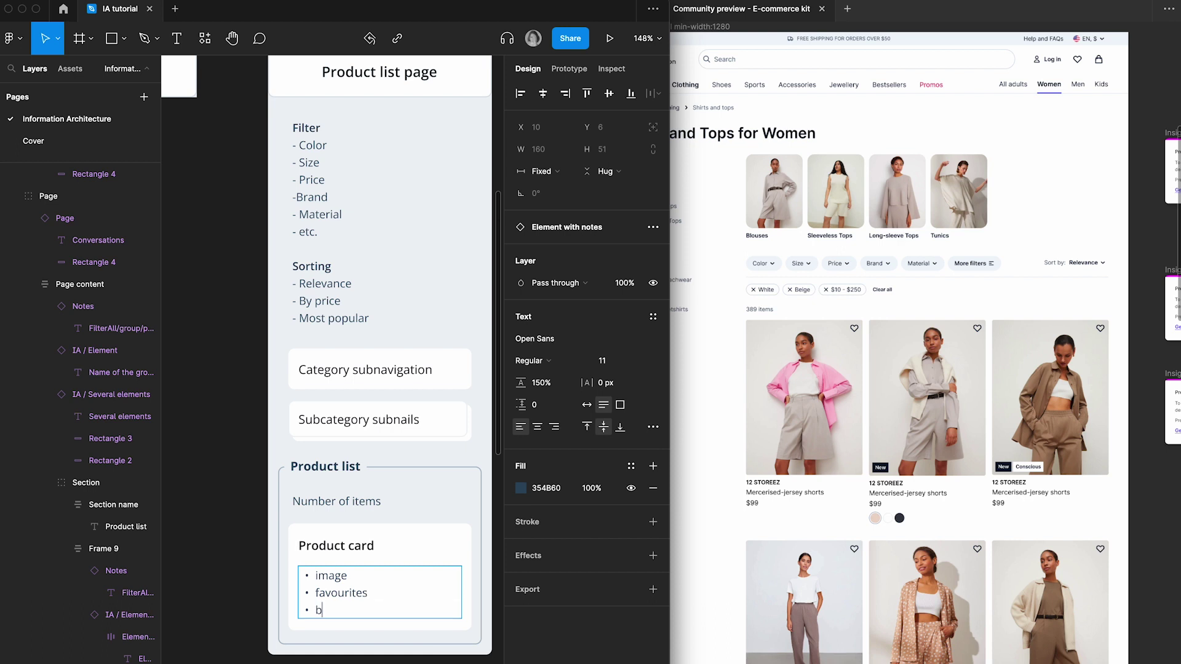
text(badge)
key(Return)
- Extend the Product card's bulleted list with brand name, item name, price and colors
scroll(320, 527, down, 3)
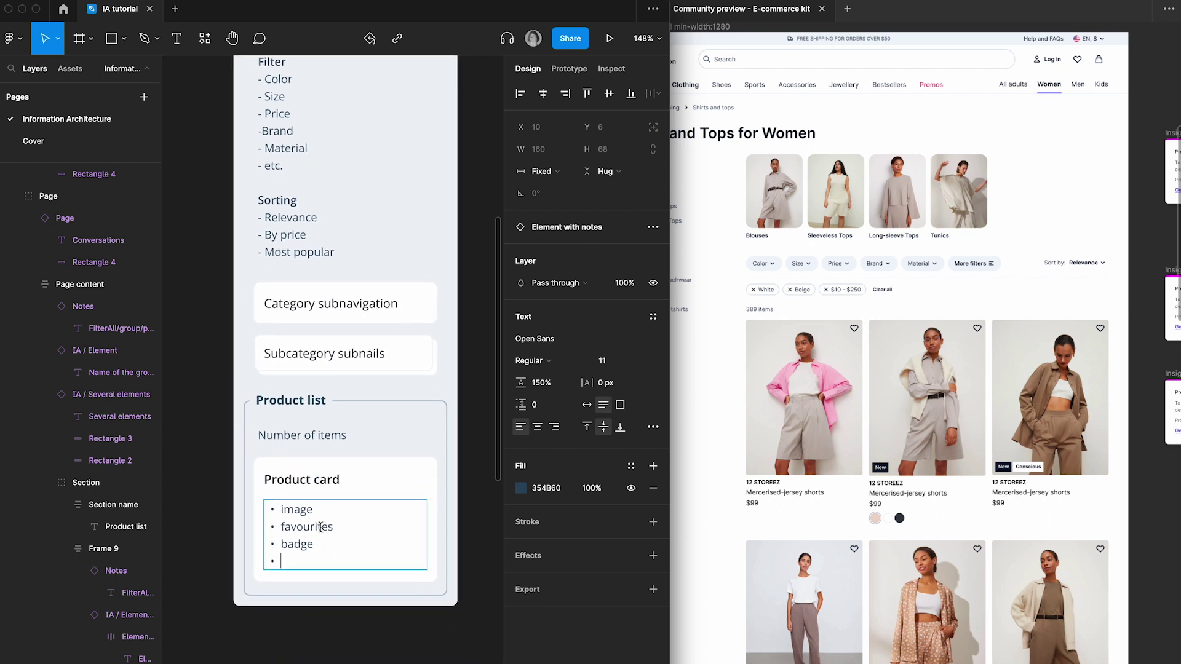
text(brand name)
key(Return)
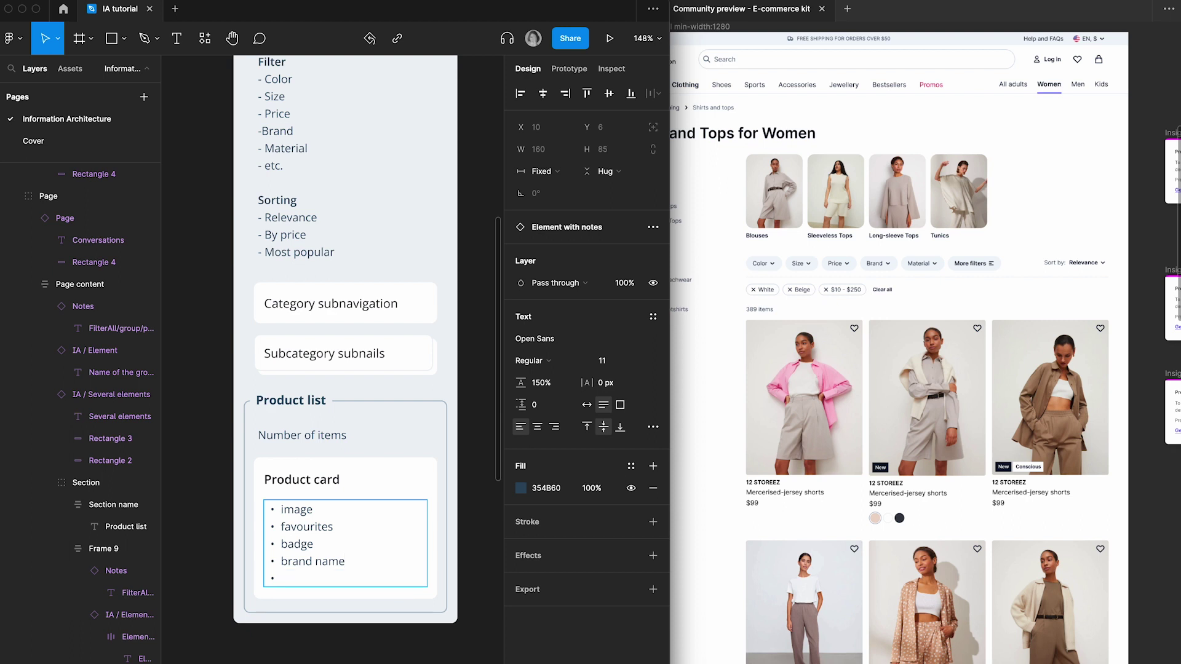
text(item name)
key(Return)
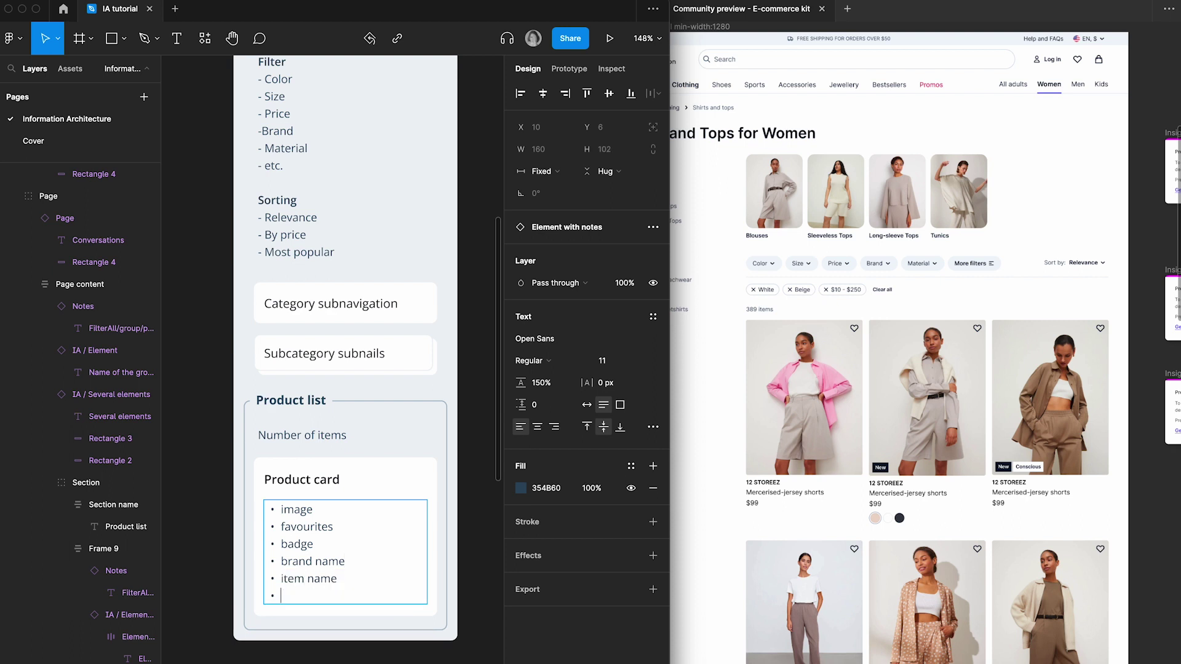
text(price)
key(Return)
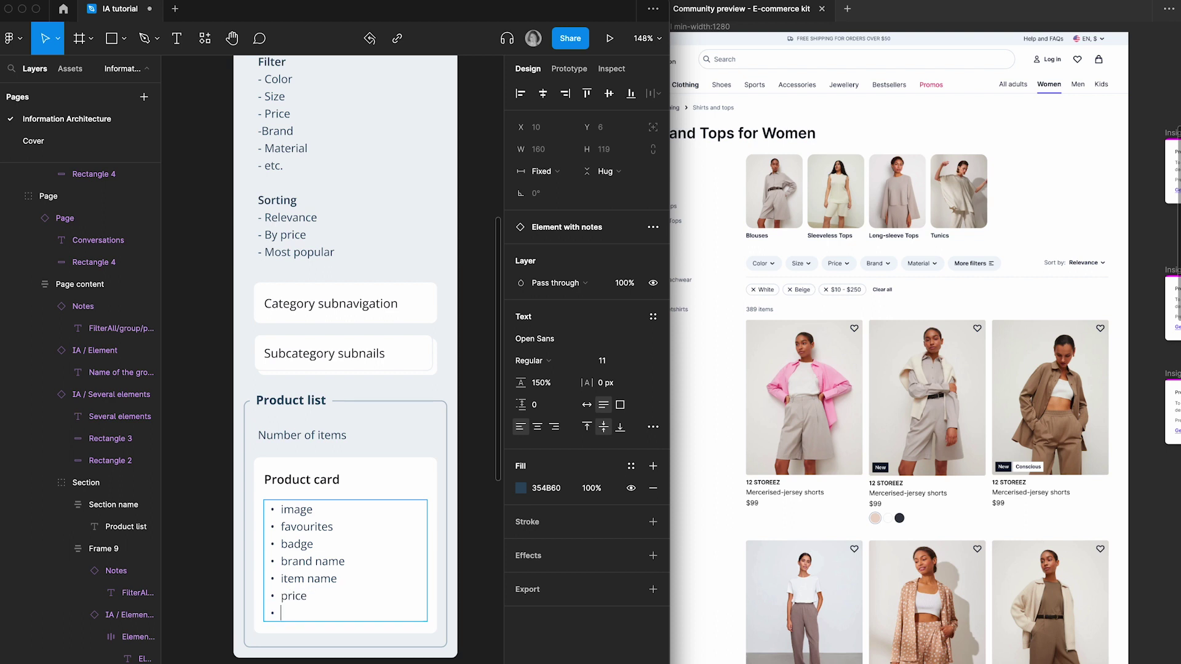
text(colors)
scroll(294, 538, down, 1)
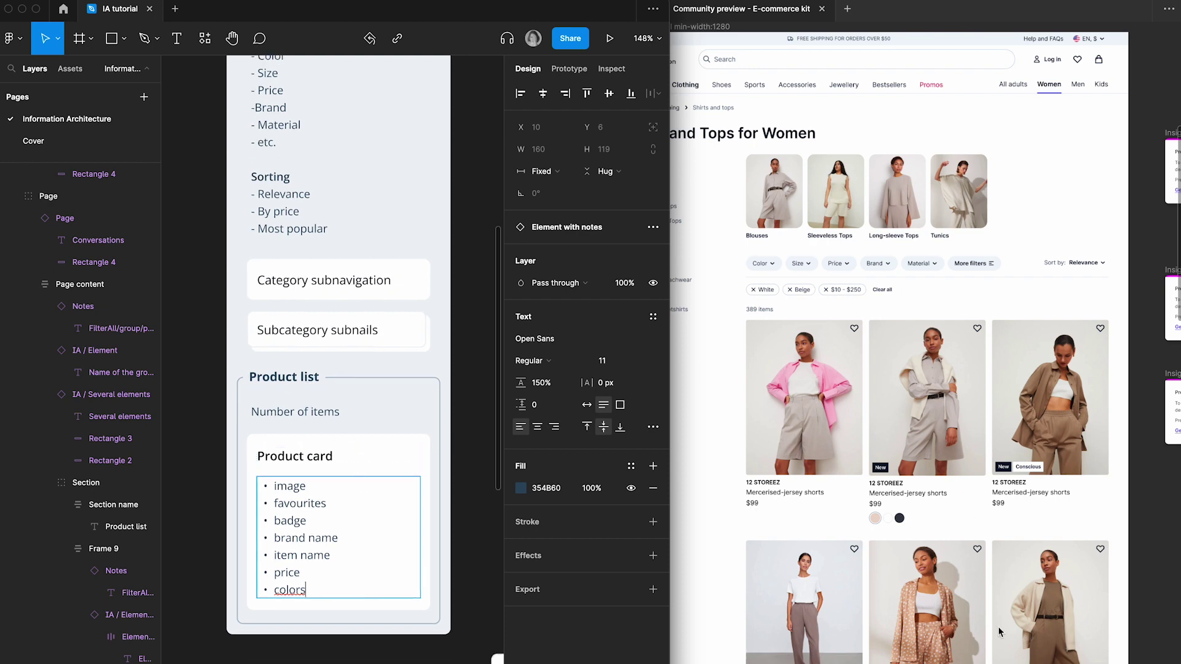
- Duplicate the Category subnavigation element and move the copy into the Product list section, directly below Product card
scroll(999, 631, down, 5)
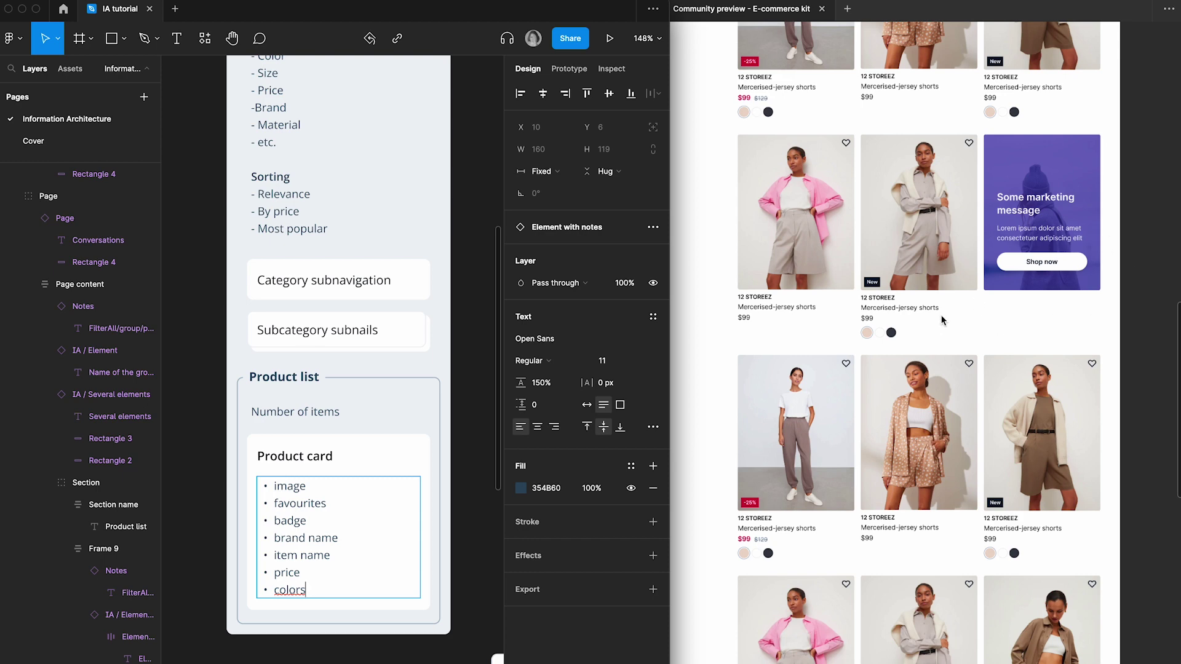
scroll(966, 131, up, 3)
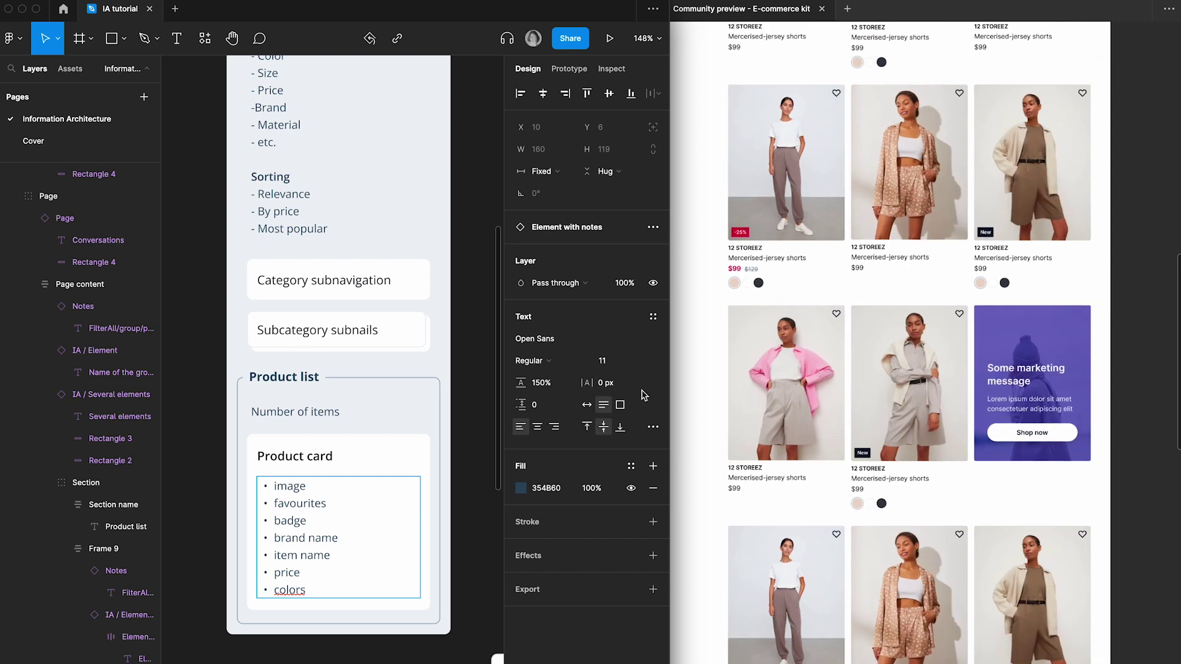
double_click(363, 411)
key(Escape)
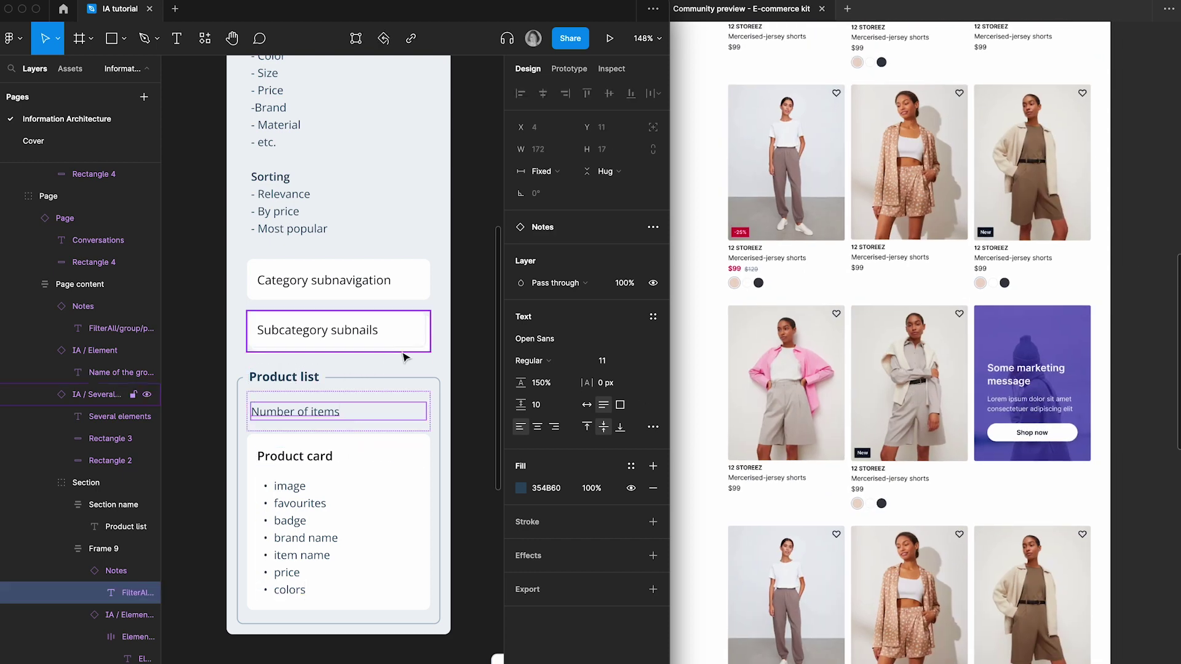
click(403, 275)
key(ctrl+d)
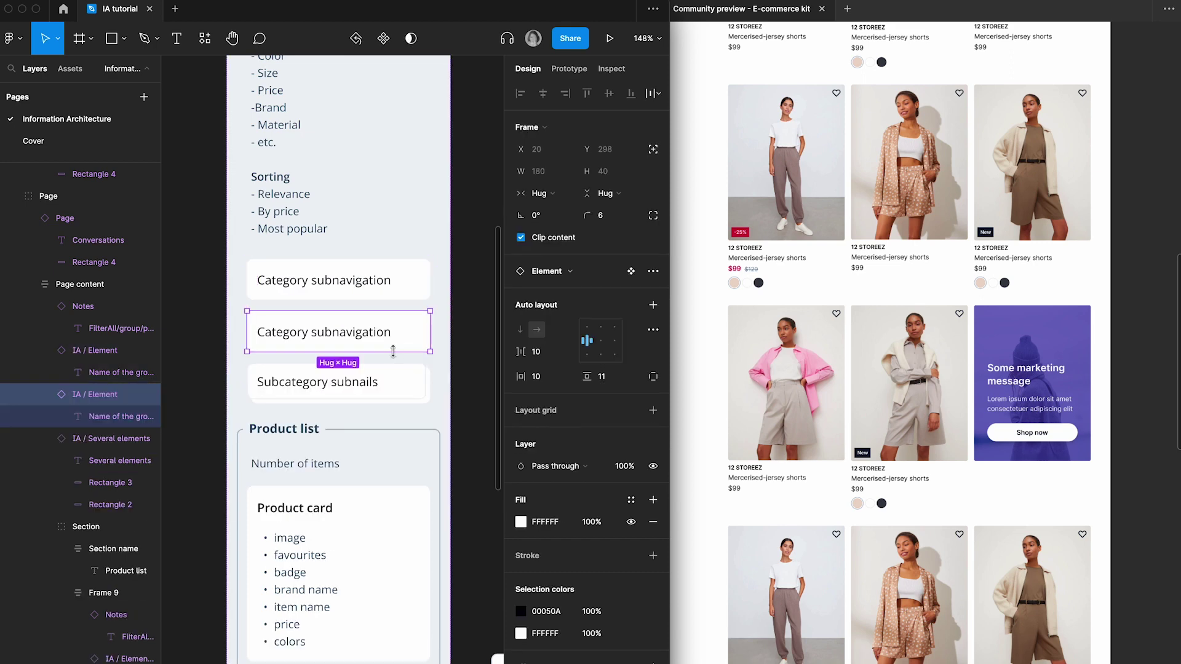
drag(344, 343, 264, 505)
- Change the text of the copied element below Product card to "Marketing message"
double_click(322, 634)
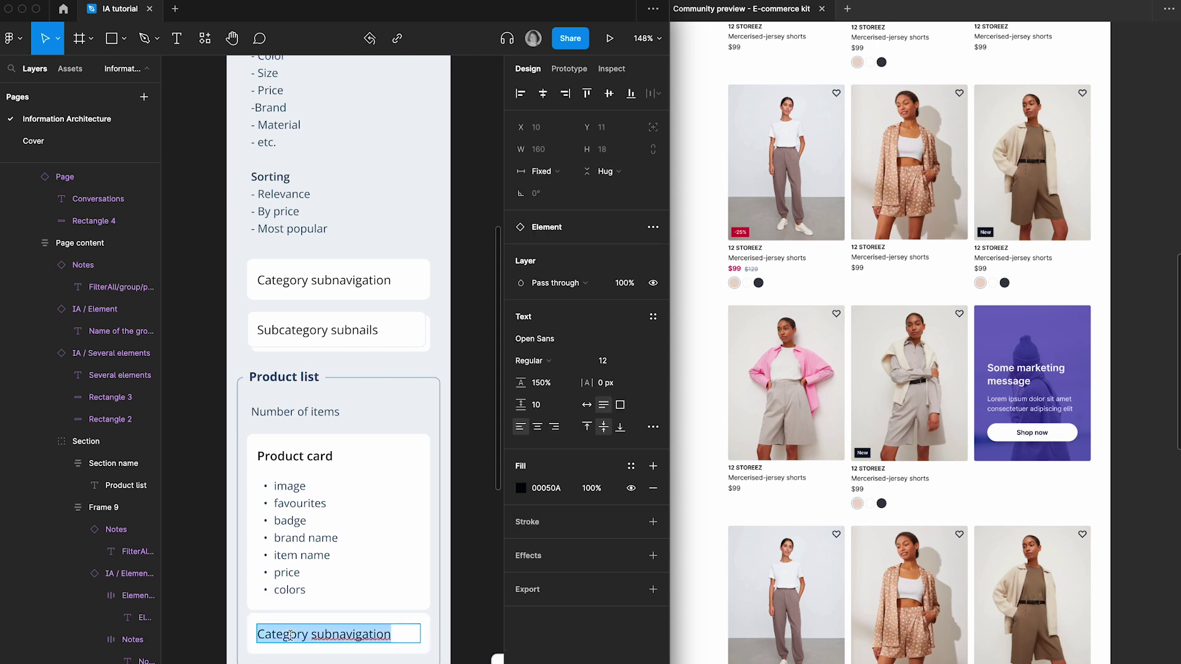
text(Marketin)
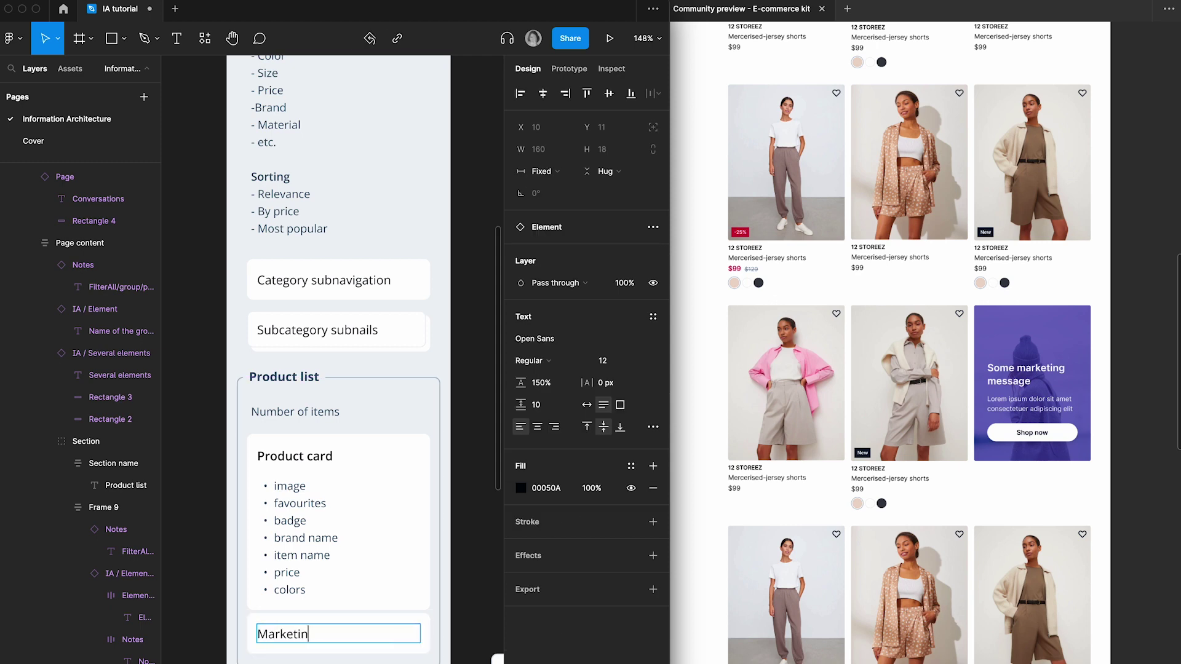
text(g message)
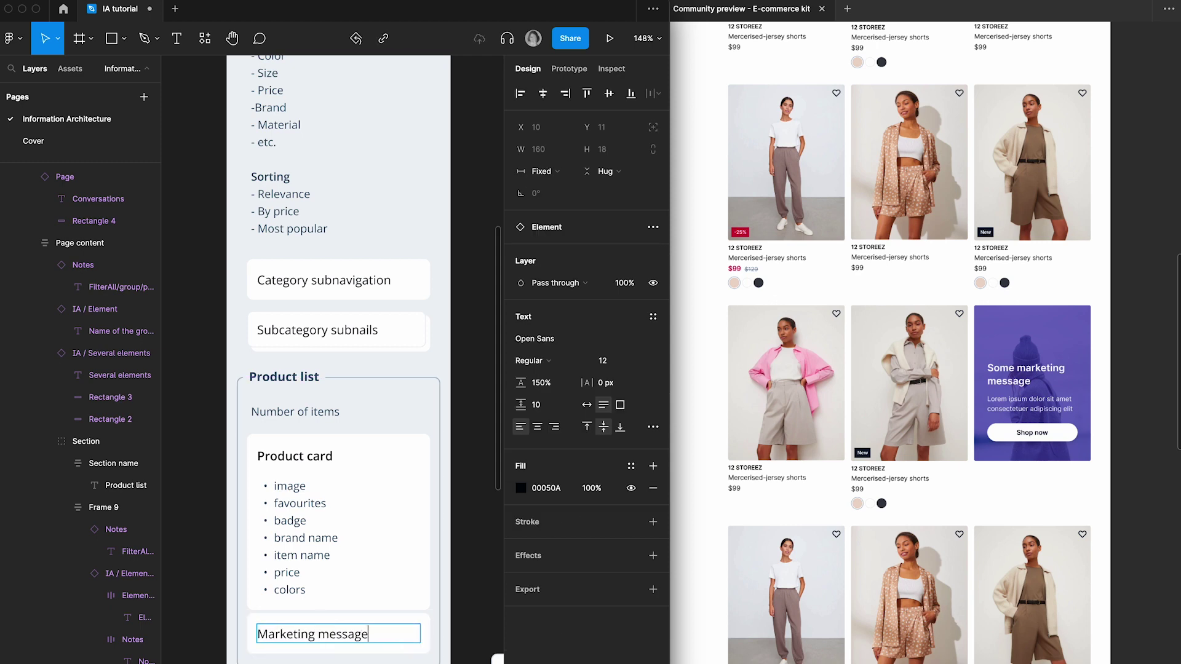
key(Escape)
- Duplicate the Marketing message element within the Product list section and swap the copy for the Action component
scroll(332, 612, down, 2)
scroll(897, 503, down, 10)
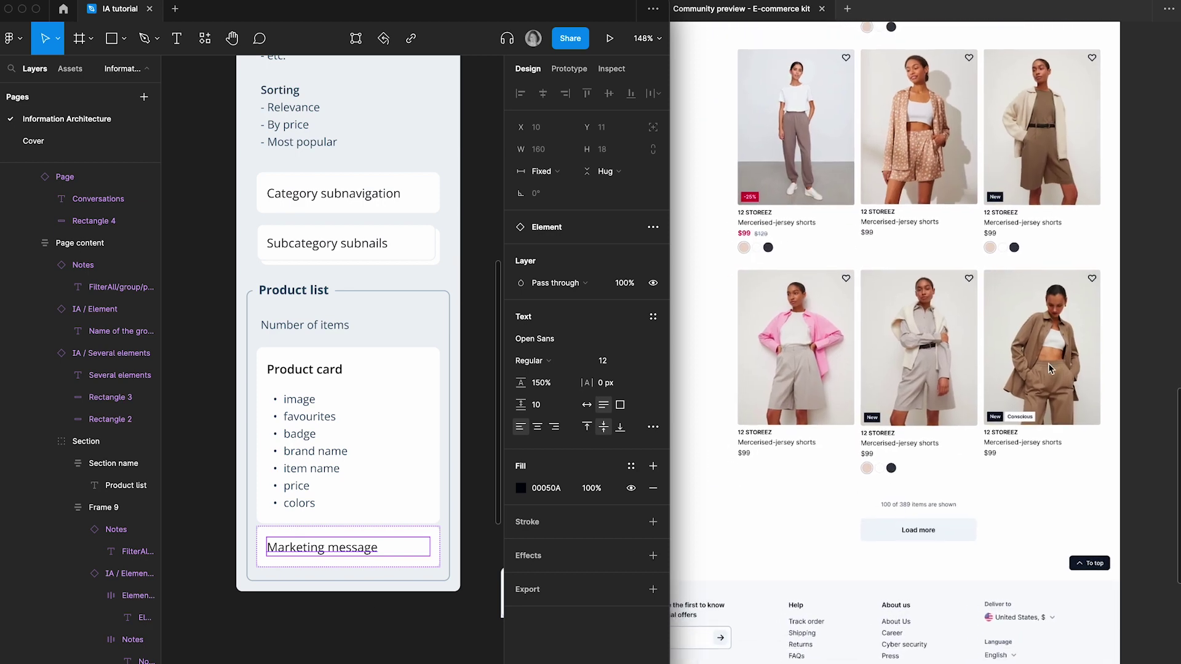
click(424, 546)
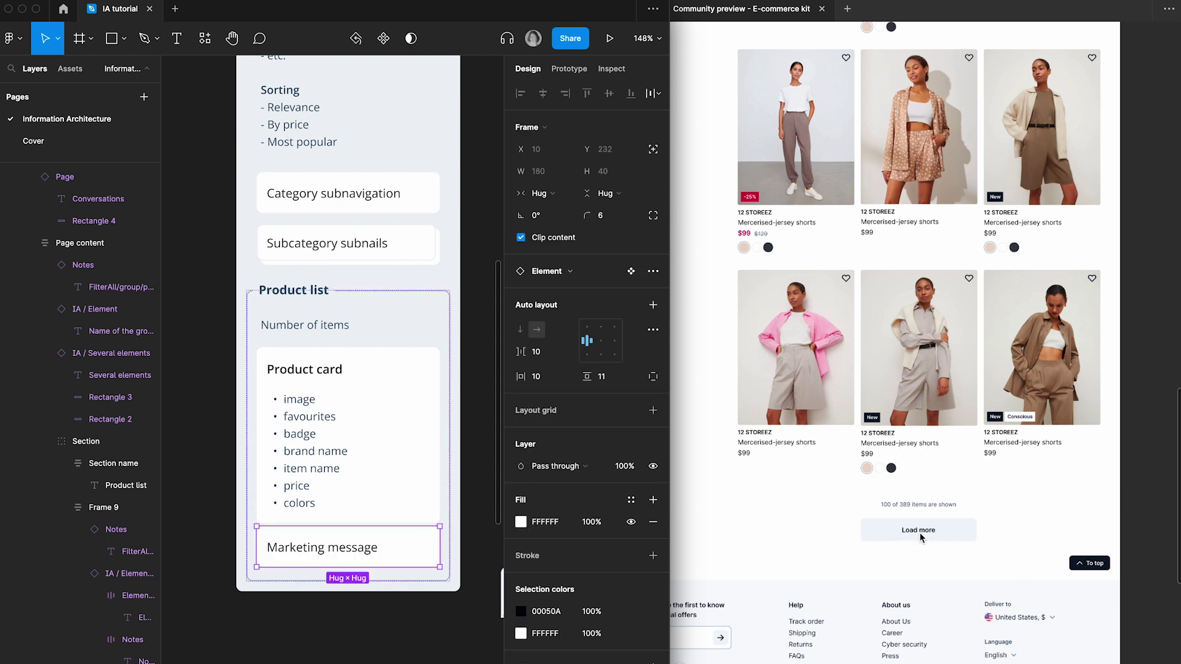
key(ctrl+d)
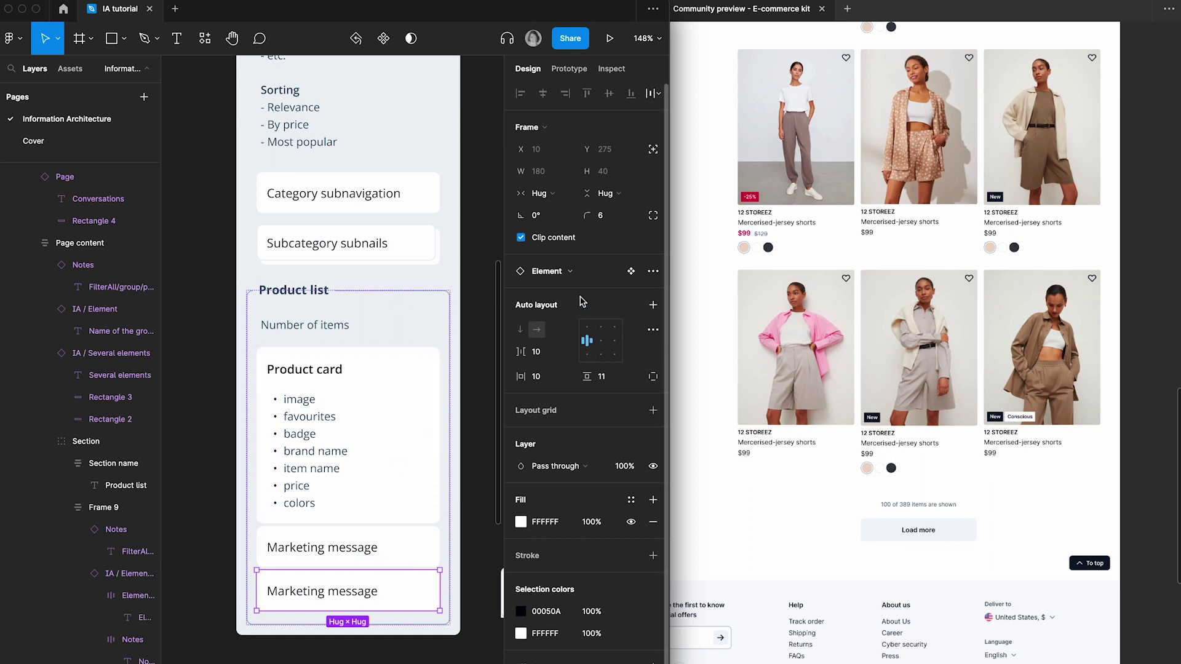
click(568, 271)
click(557, 397)
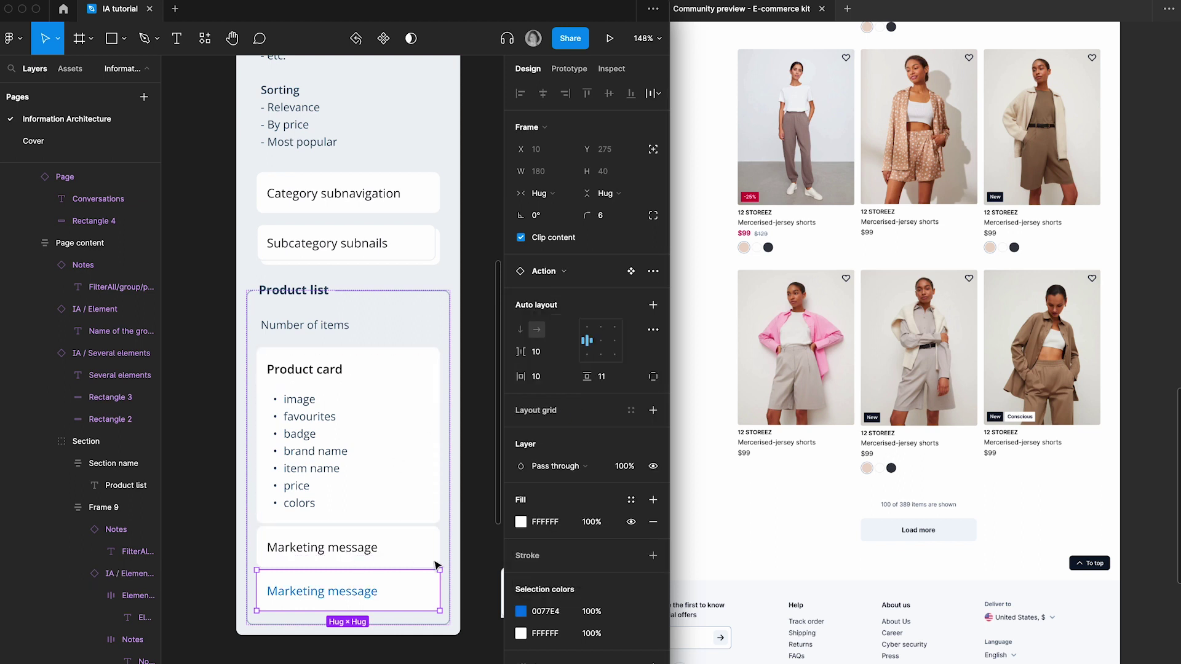
- Change the text of the Action element at the end of the Product list section to "Load more"
double_click(343, 591)
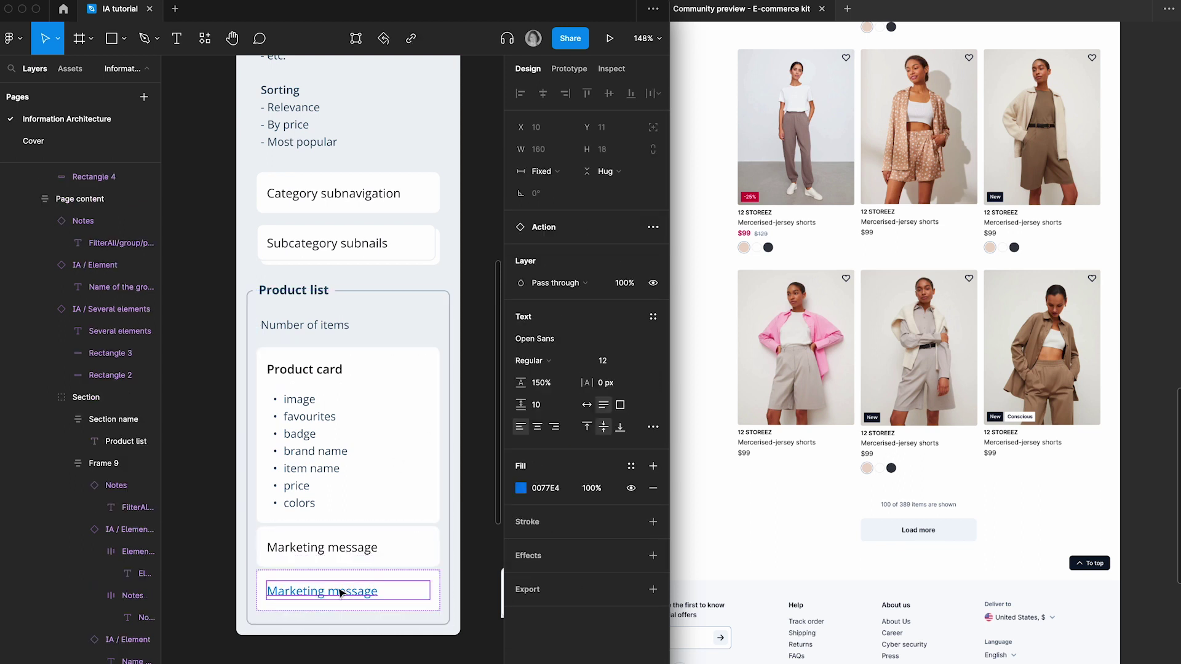
key(Return)
text(Load more)
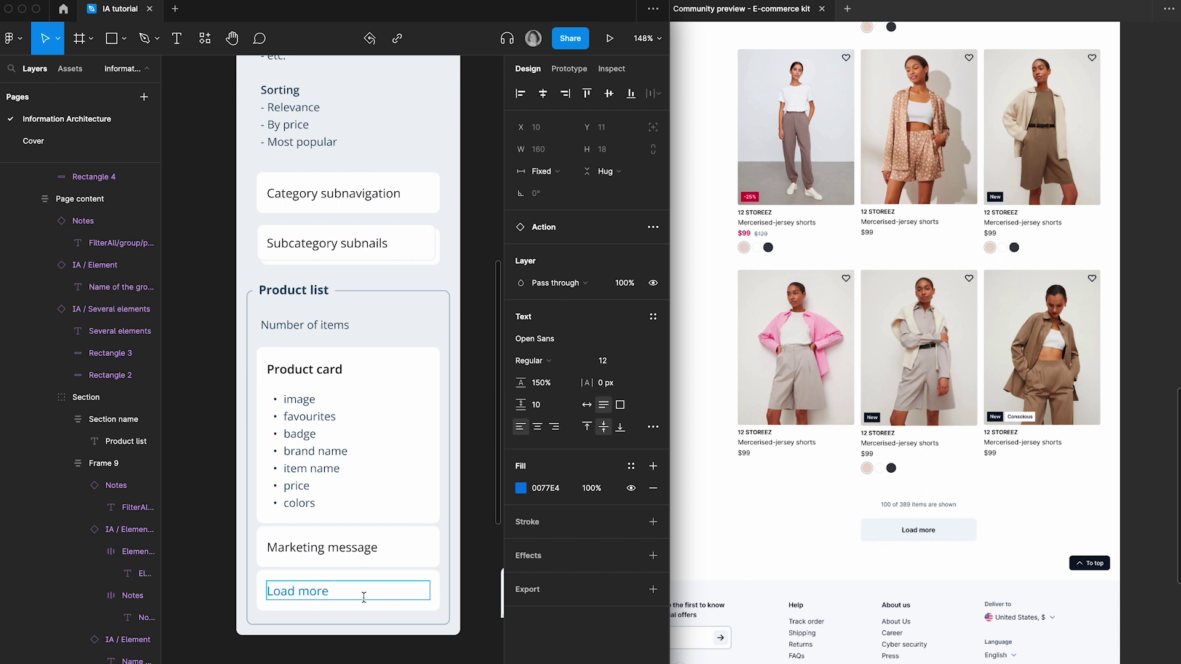
- Add a second line "How many items are shown" below "Number of items" in the Product list section's note
key(Escape)
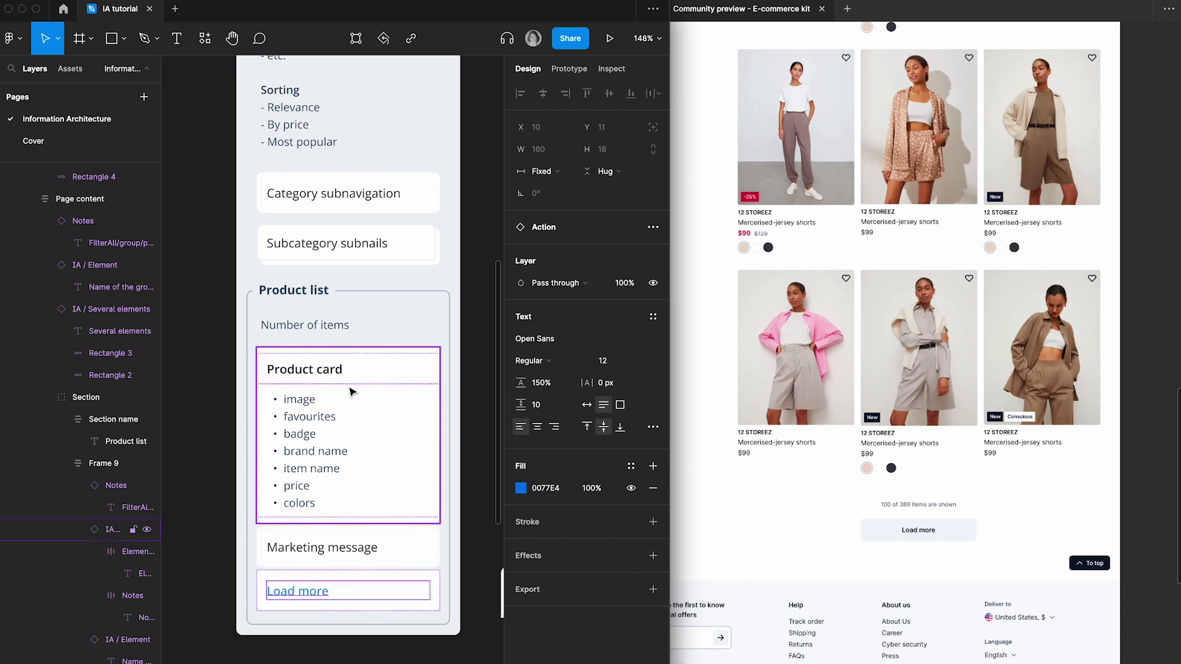
click(349, 323)
scroll(316, 326, down, 2)
double_click(332, 279)
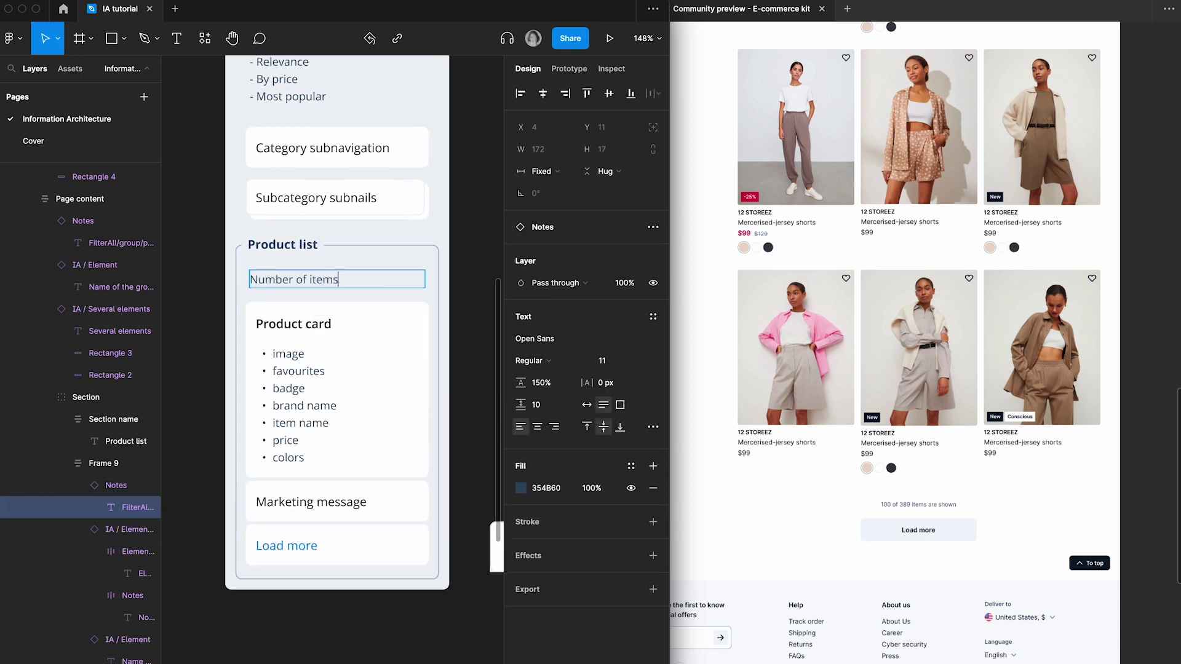
key(Return)
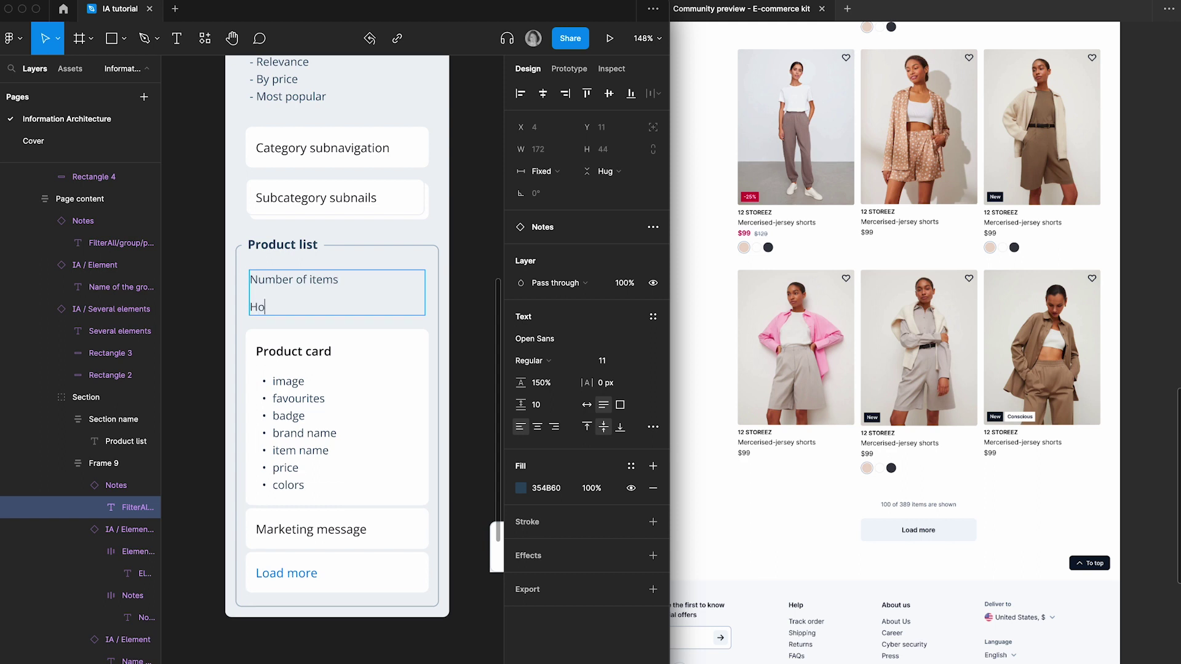
text(How many i)
text(tems are sho)
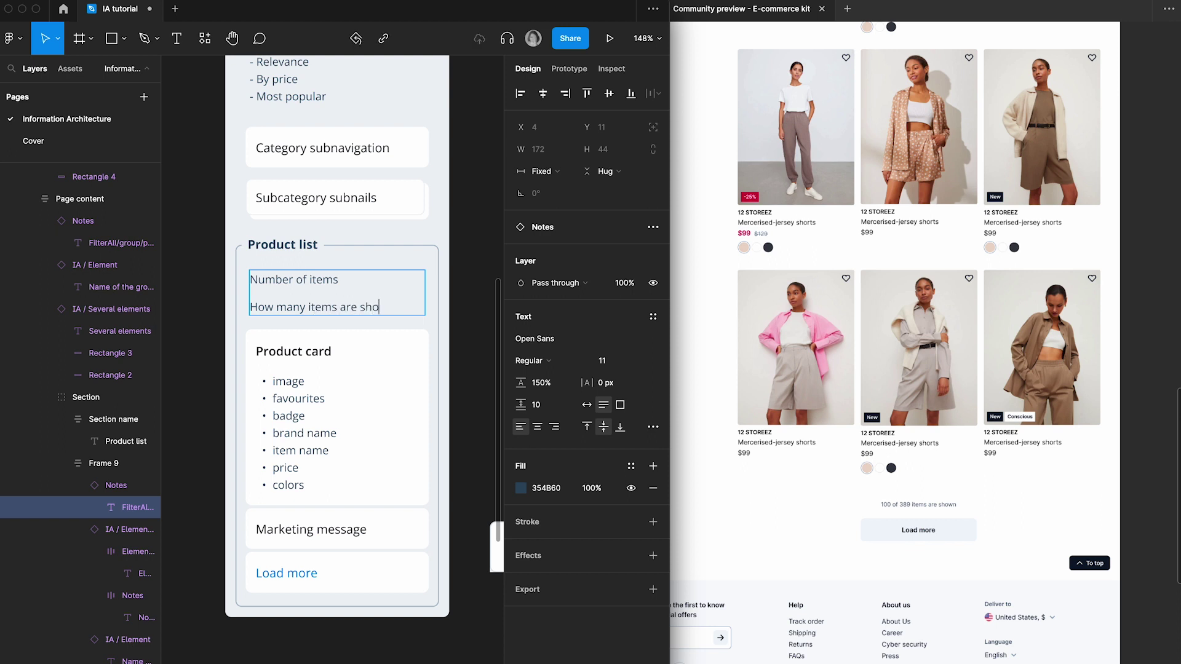
text(wn)
scroll(797, 488, up, 1)
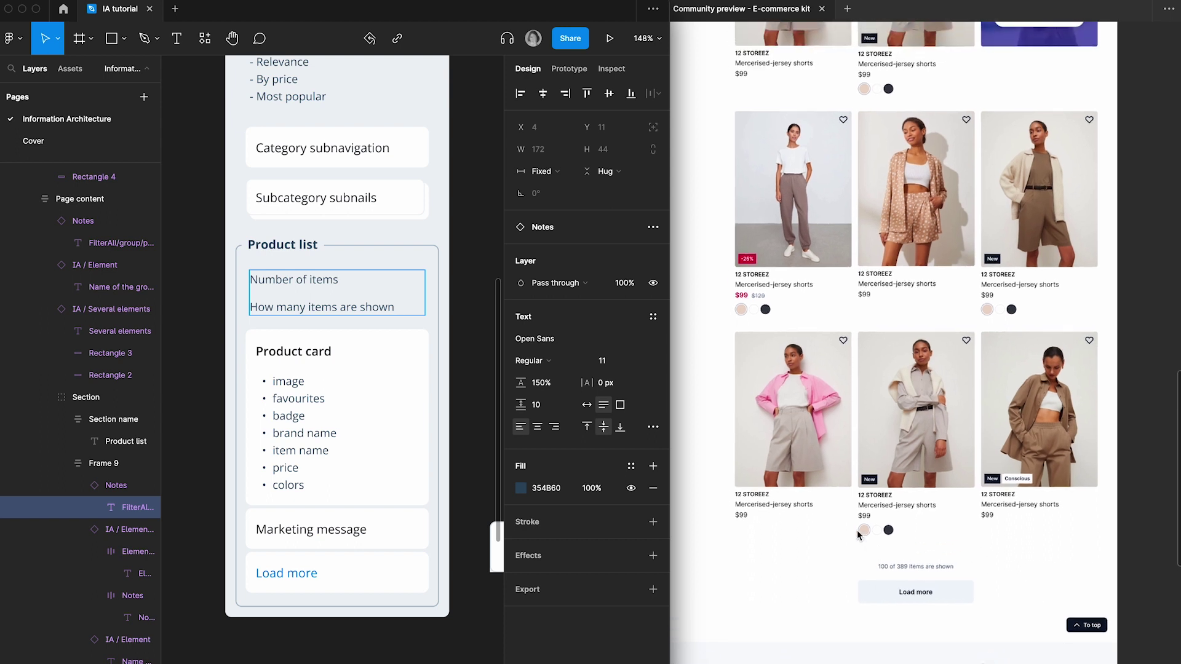
key(Escape)
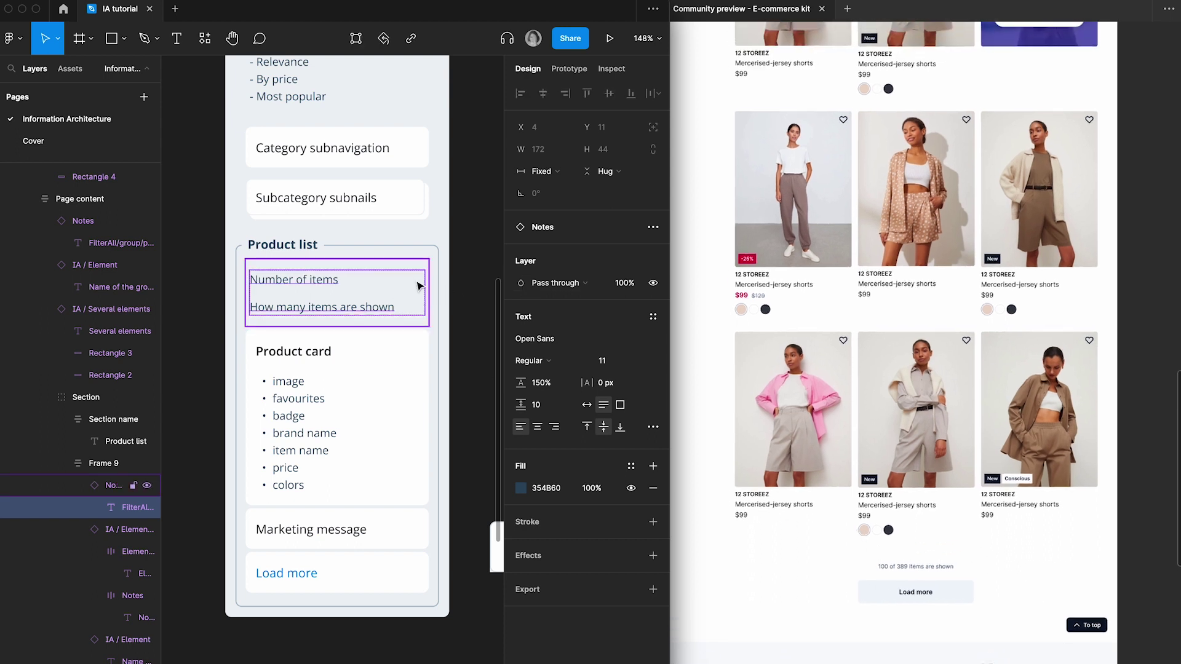
- Widen the window of the IA file and review the reference product list page from its end up to its header
drag(669, 232, 731, 232)
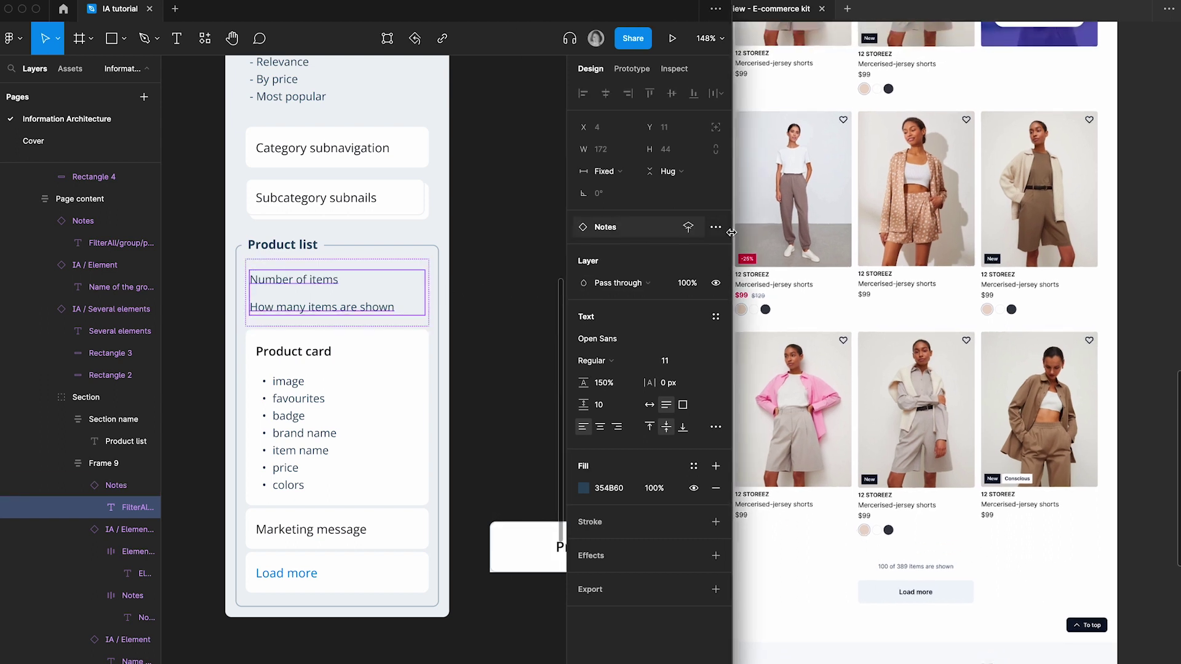
scroll(899, 276, down, 2)
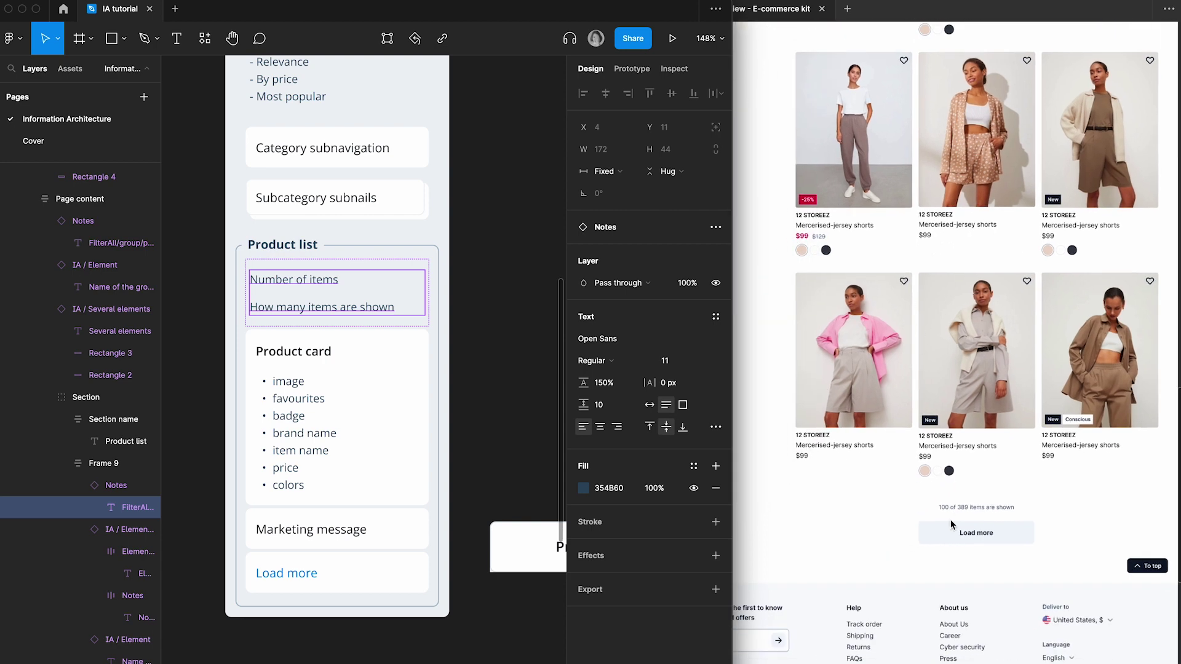
scroll(950, 523, up, 2)
scroll(950, 523, up, 1)
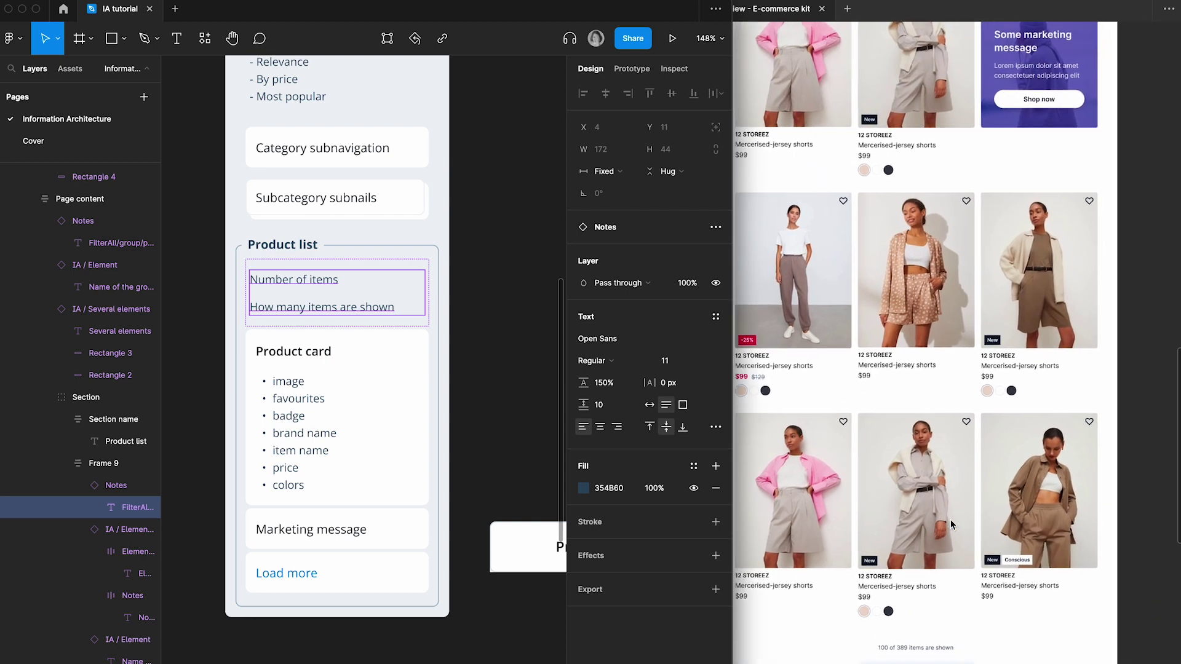
scroll(950, 523, up, 10)
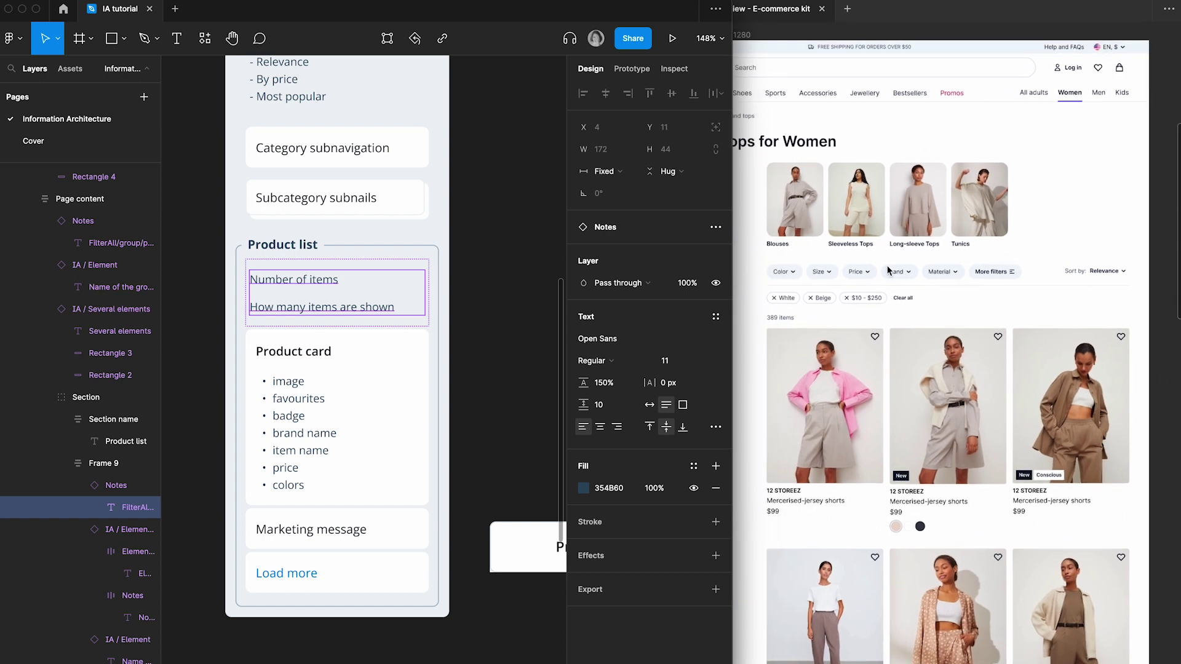
- Review the content of the Product list page block, from the filter and sorting notes to the Product list section
click(452, 300)
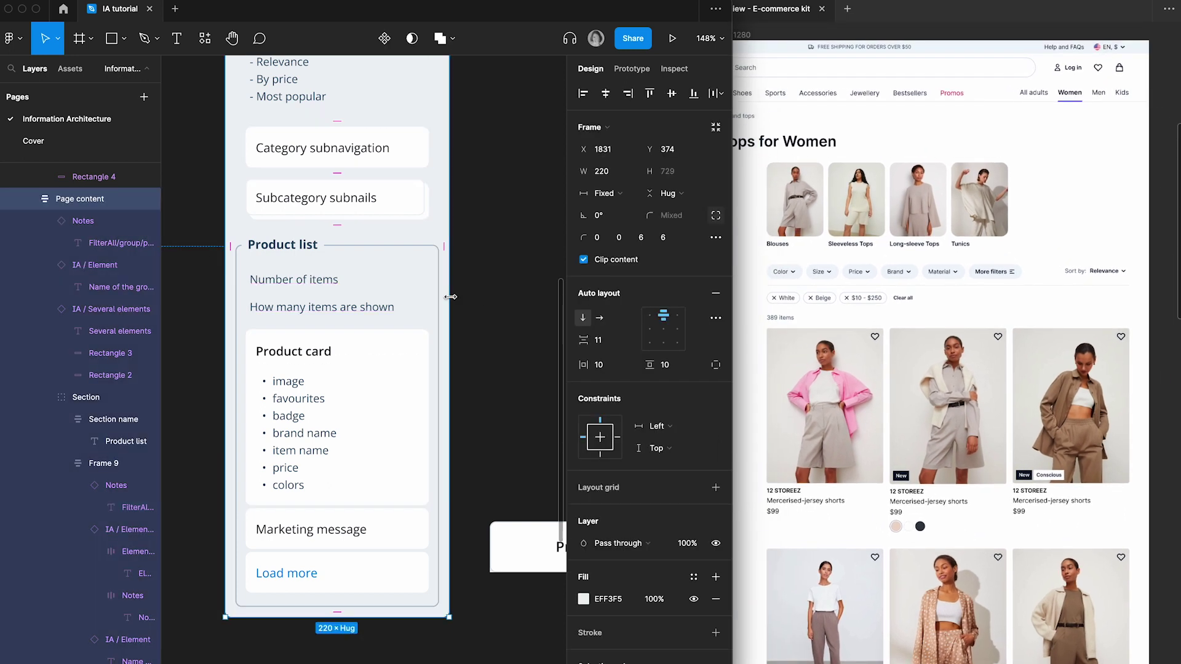
scroll(452, 300, up, 1)
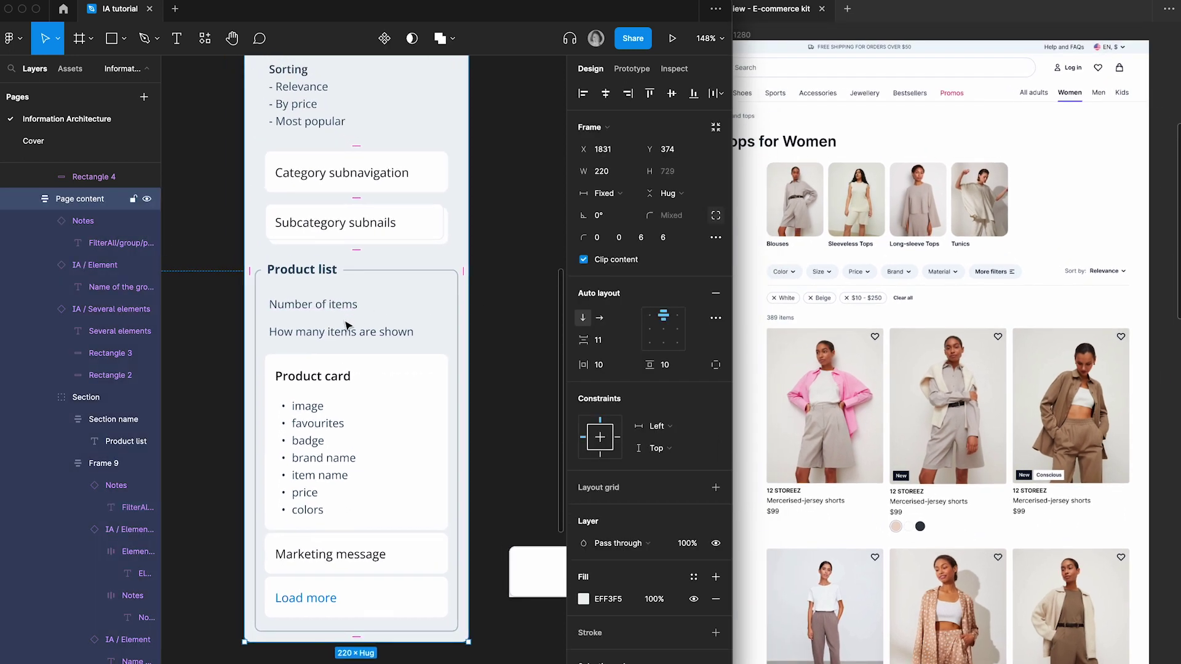
scroll(348, 326, up, 3)
scroll(390, 332, down, 5)
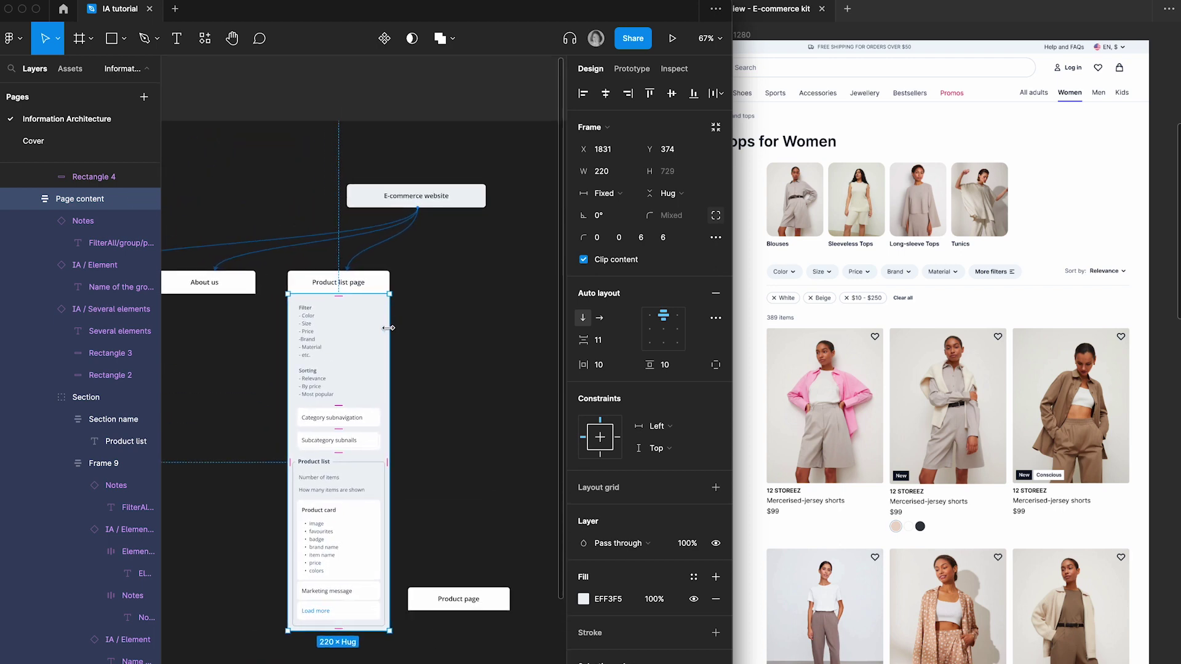
scroll(332, 447, up, 5)
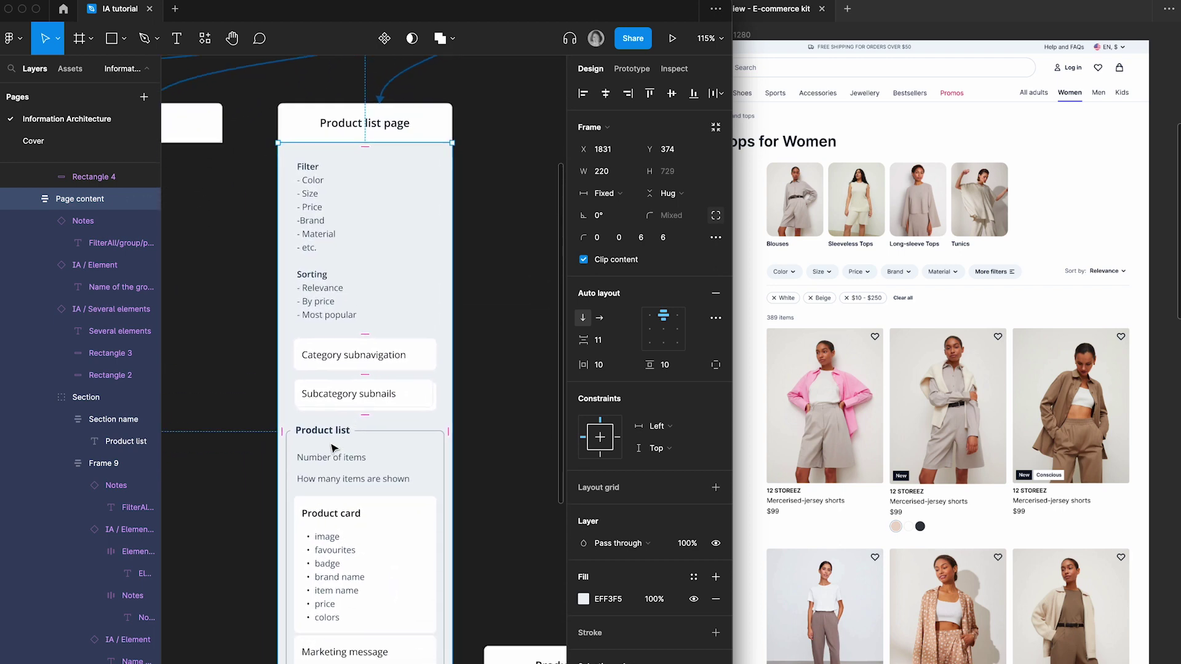
click(485, 259)
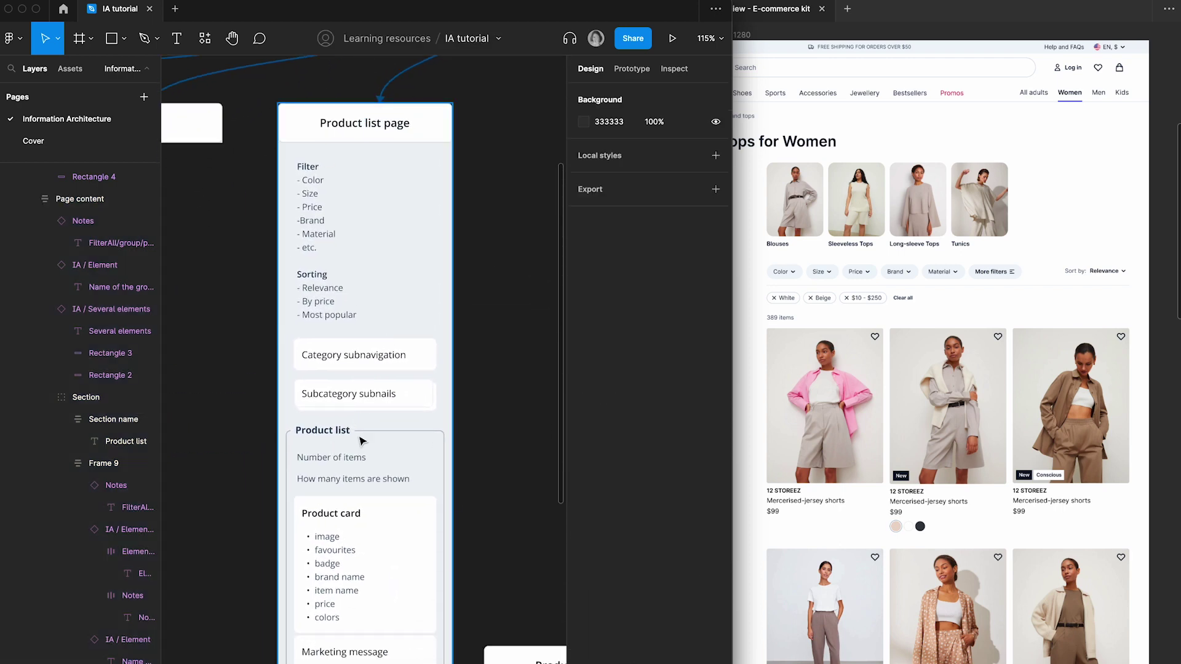
scroll(362, 440, left, 2)
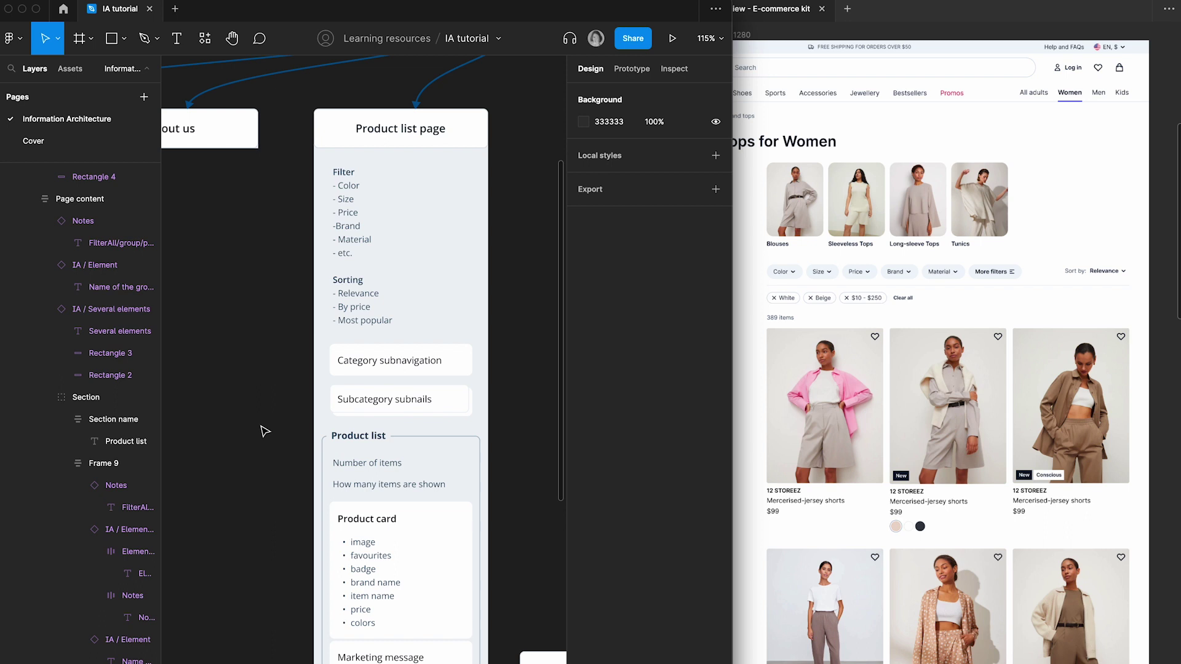
scroll(265, 431, down, 1)
scroll(264, 431, right, 1)
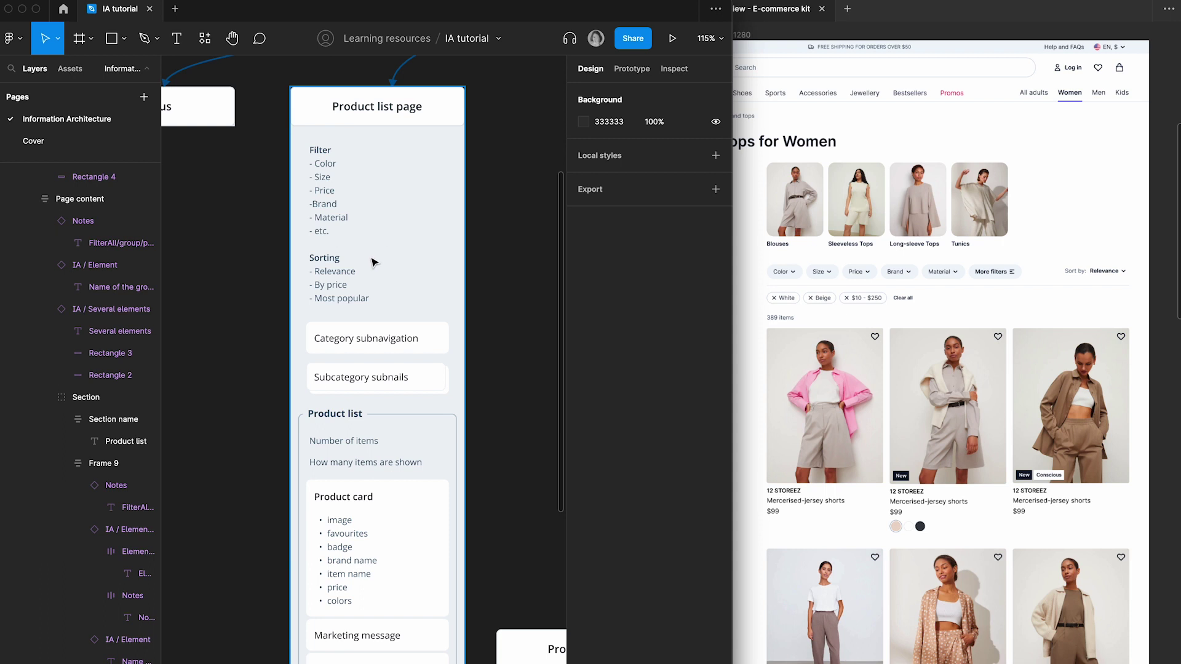
scroll(372, 263, down, 5)
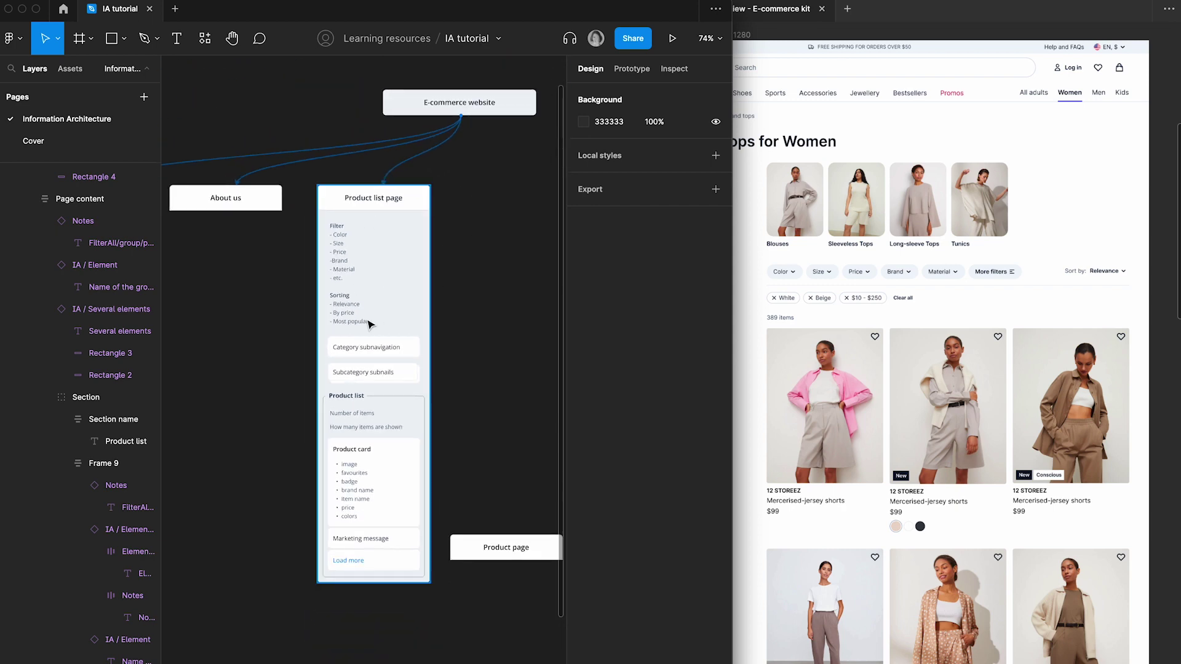
scroll(369, 324, up, 5)
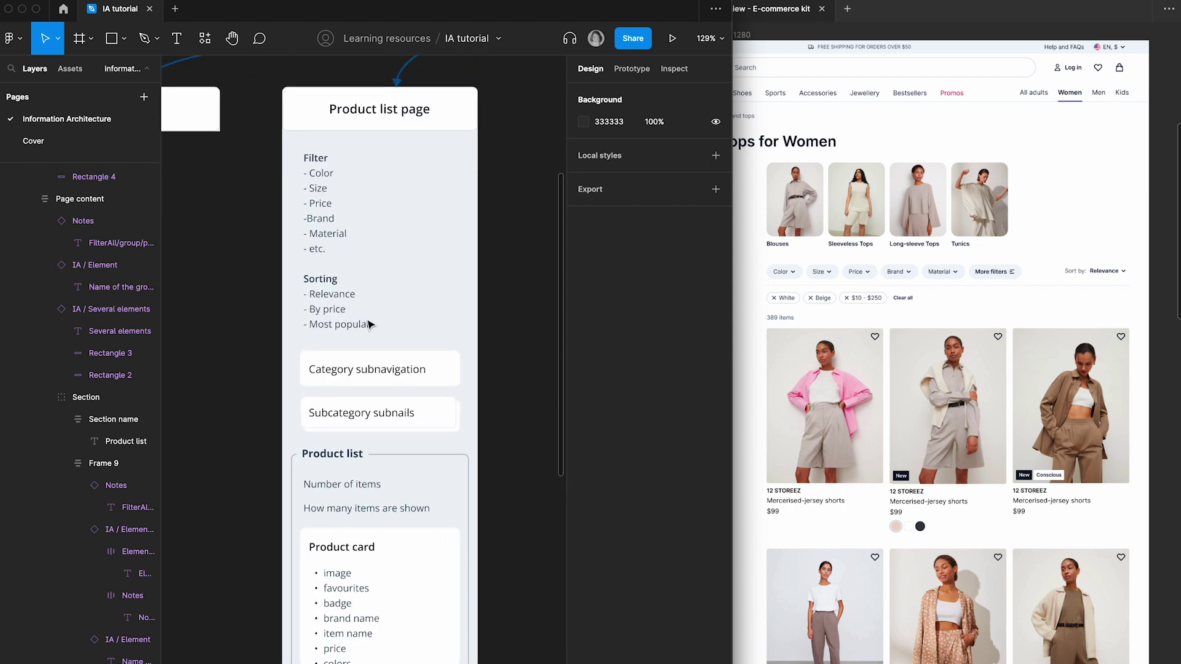
- Examine the component options of the Category subnavigation element and the contents of the Product list section
double_click(367, 377)
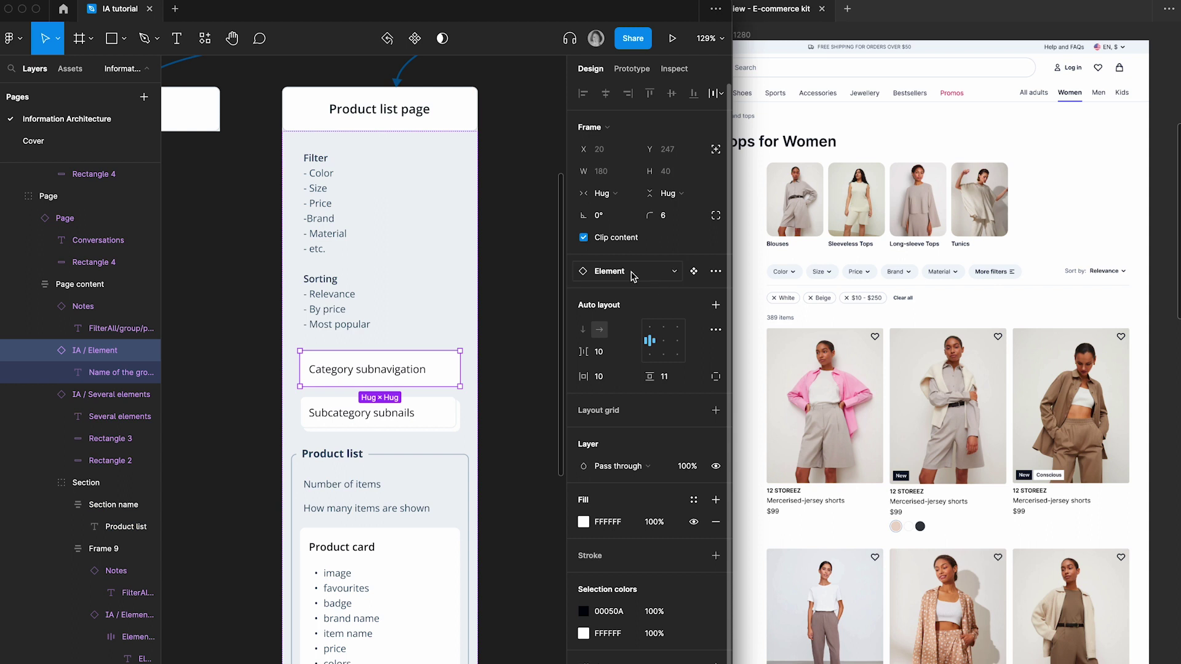
click(632, 275)
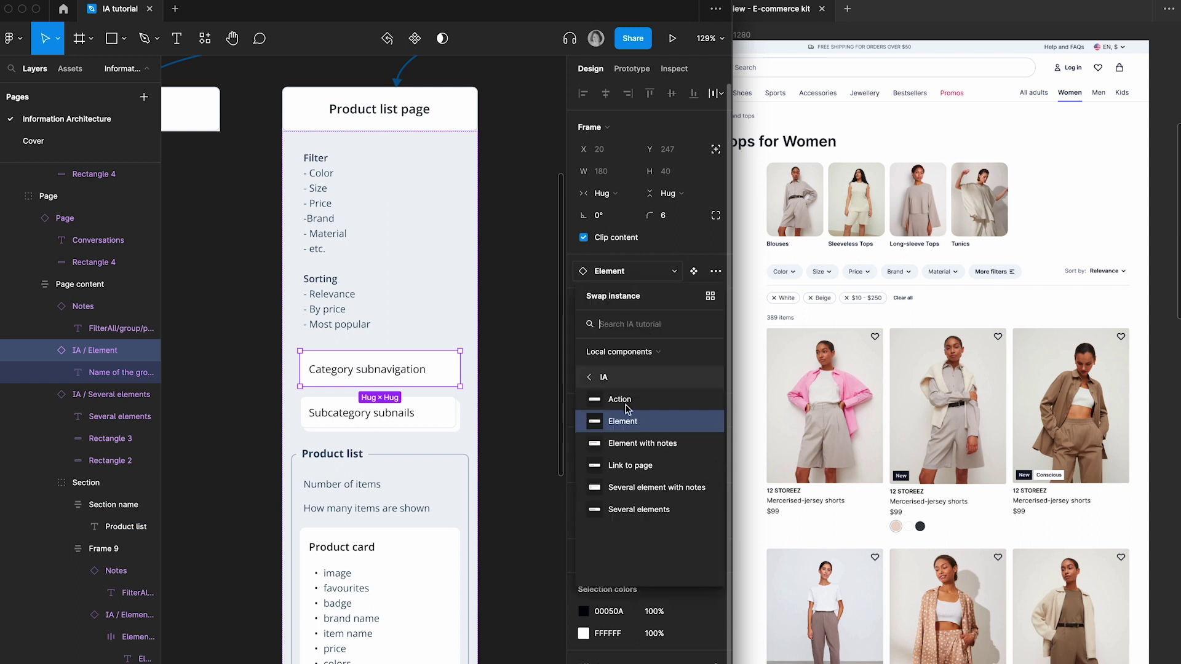
click(488, 498)
scroll(486, 497, down, 1)
click(429, 435)
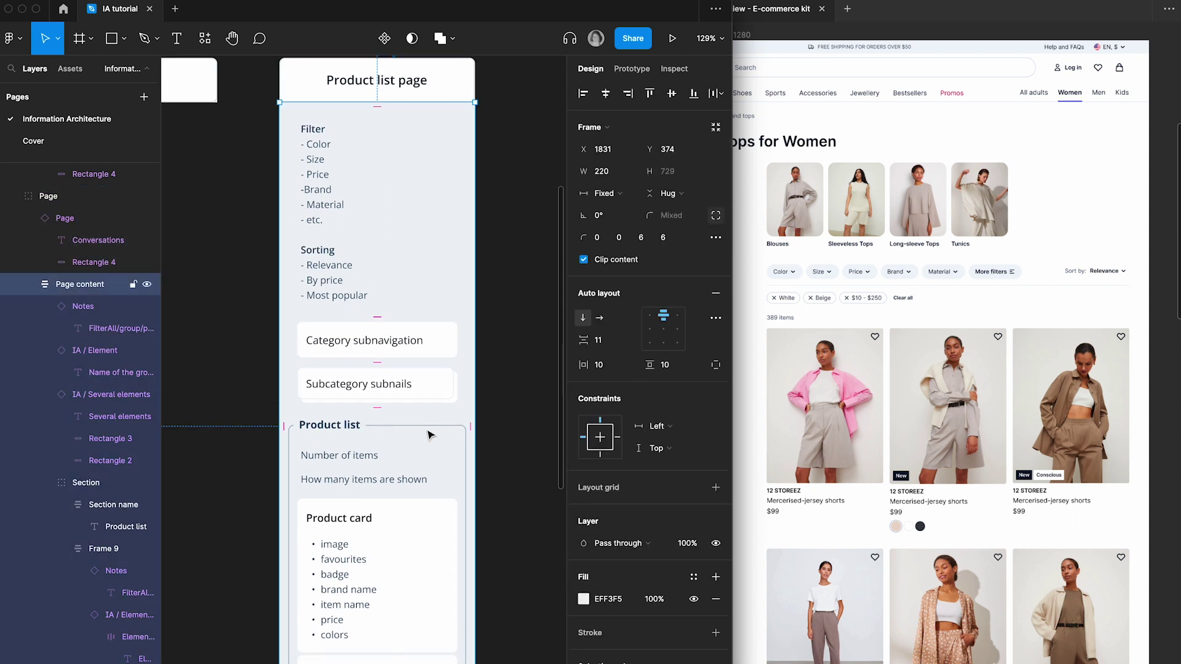
click(429, 434)
scroll(377, 466, down, 1)
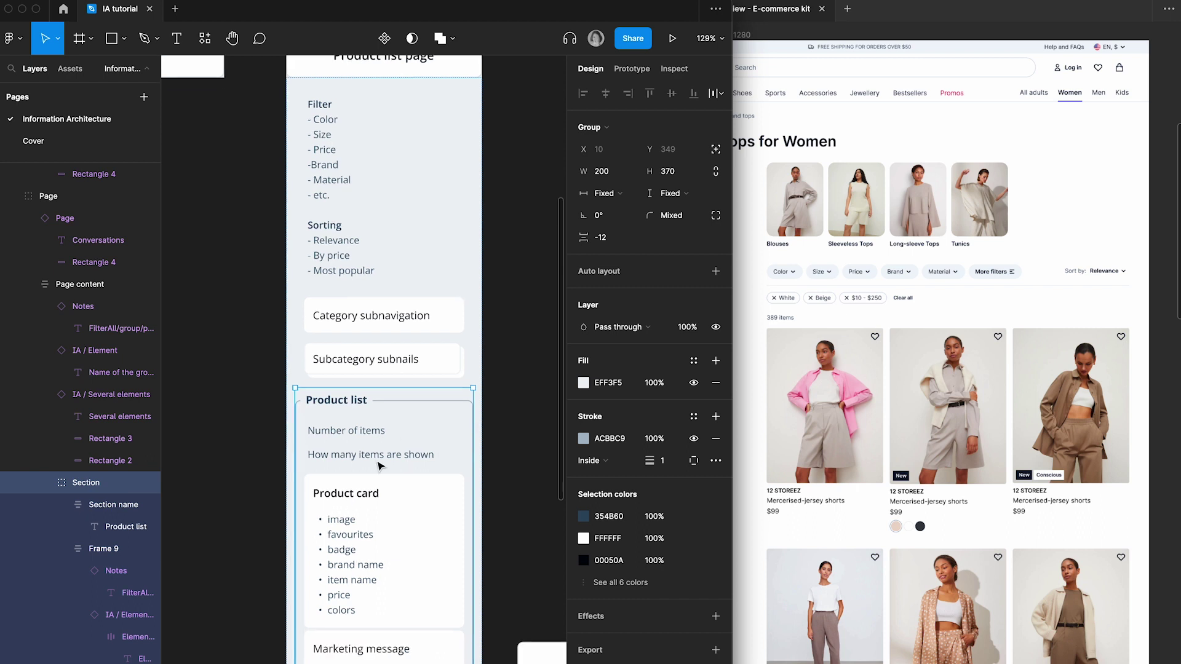
scroll(378, 465, down, 2)
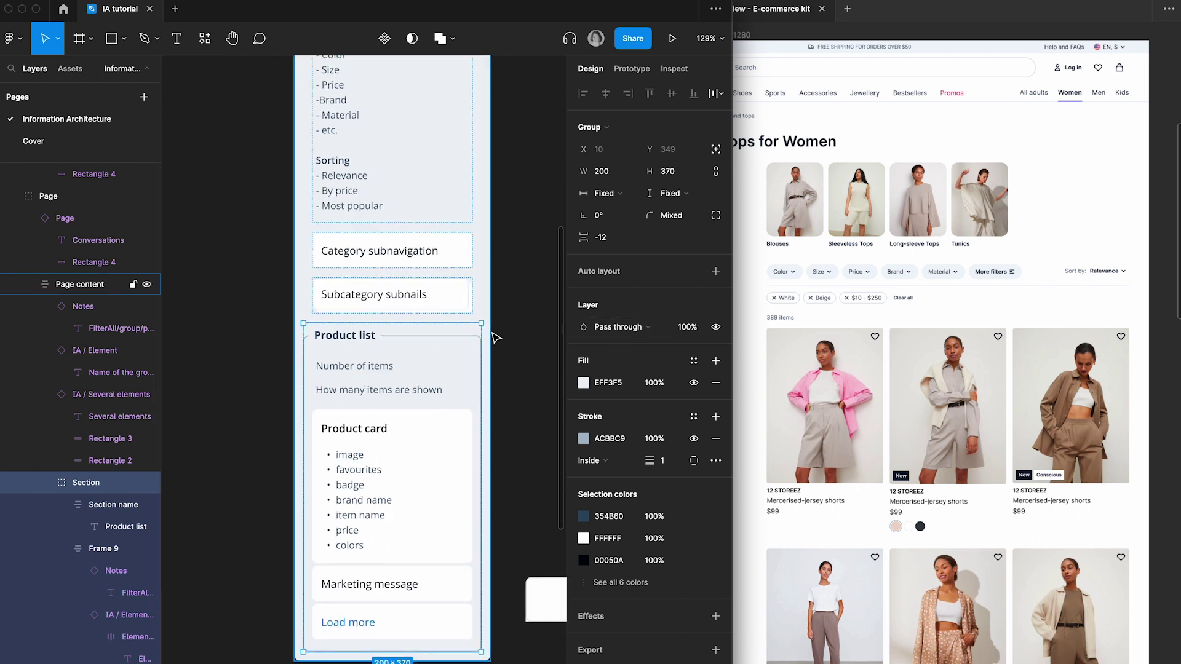
- Examine the component options of the Subcategory subnails element and view the whole Product list page block
click(440, 302)
click(652, 271)
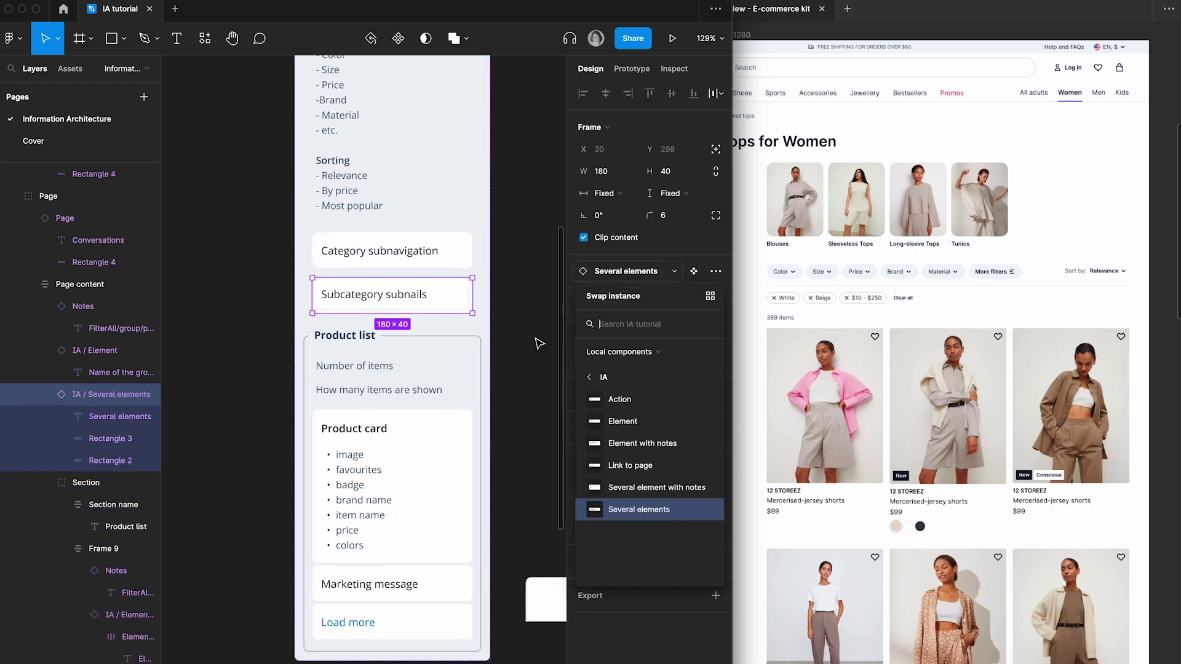
click(508, 288)
scroll(508, 288, down, 3)
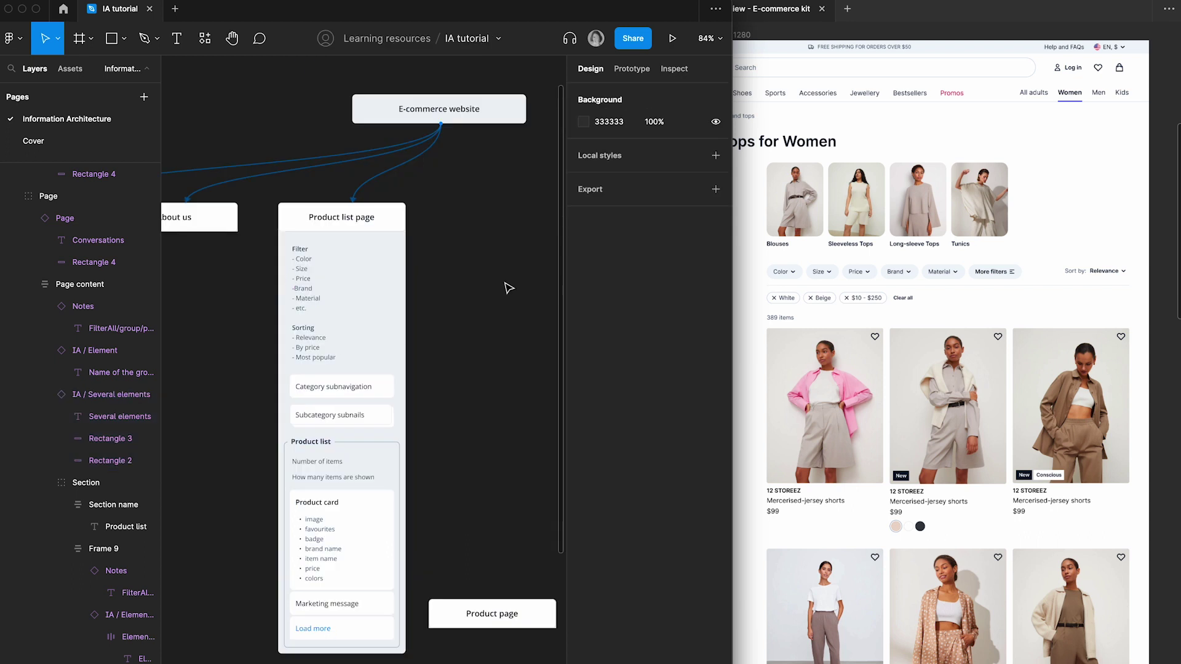